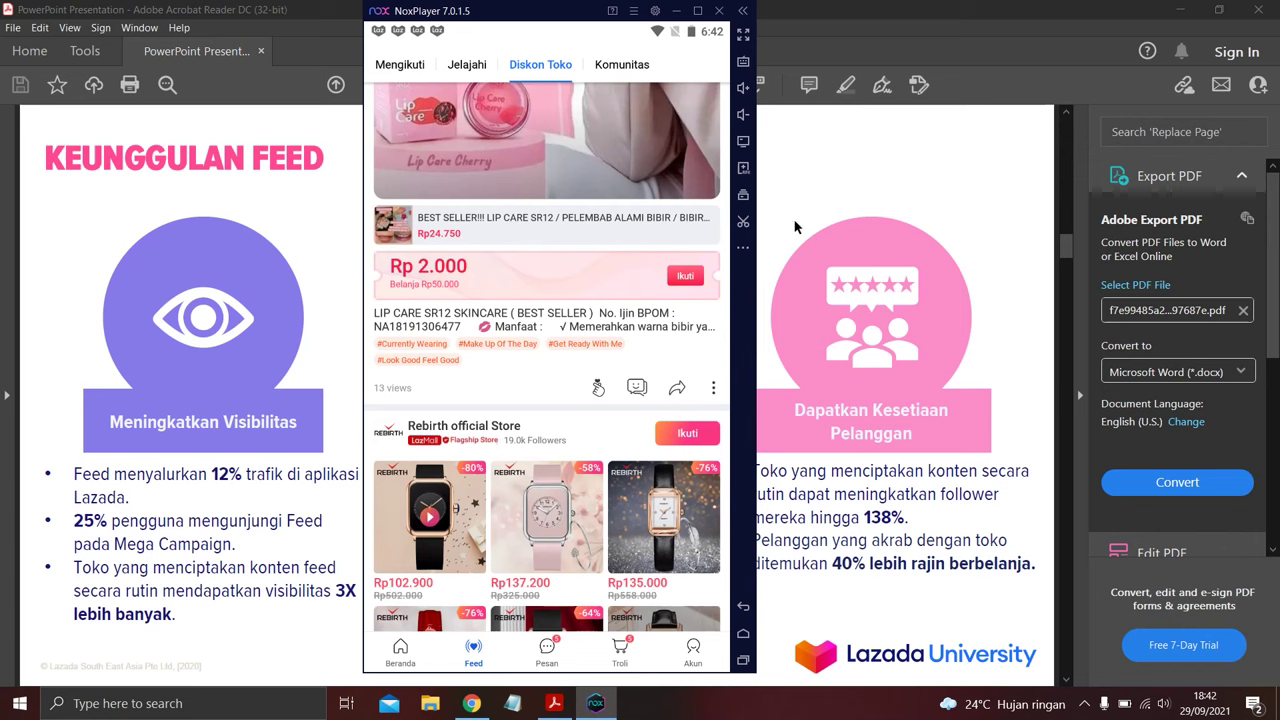
Browse the Diskon Toko feed, view the Rebirth official Store page from its post, and return to the feed.
scroll(495, 405, down, 3)
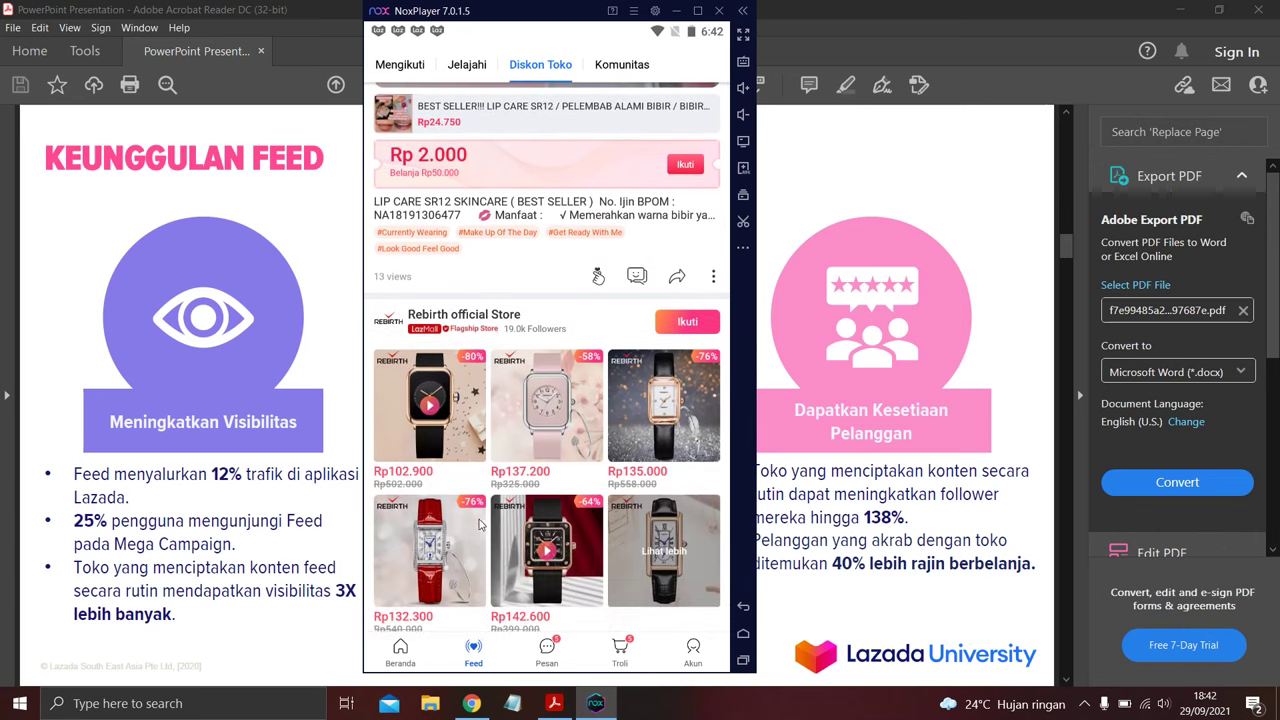
scroll(495, 428, down, 3)
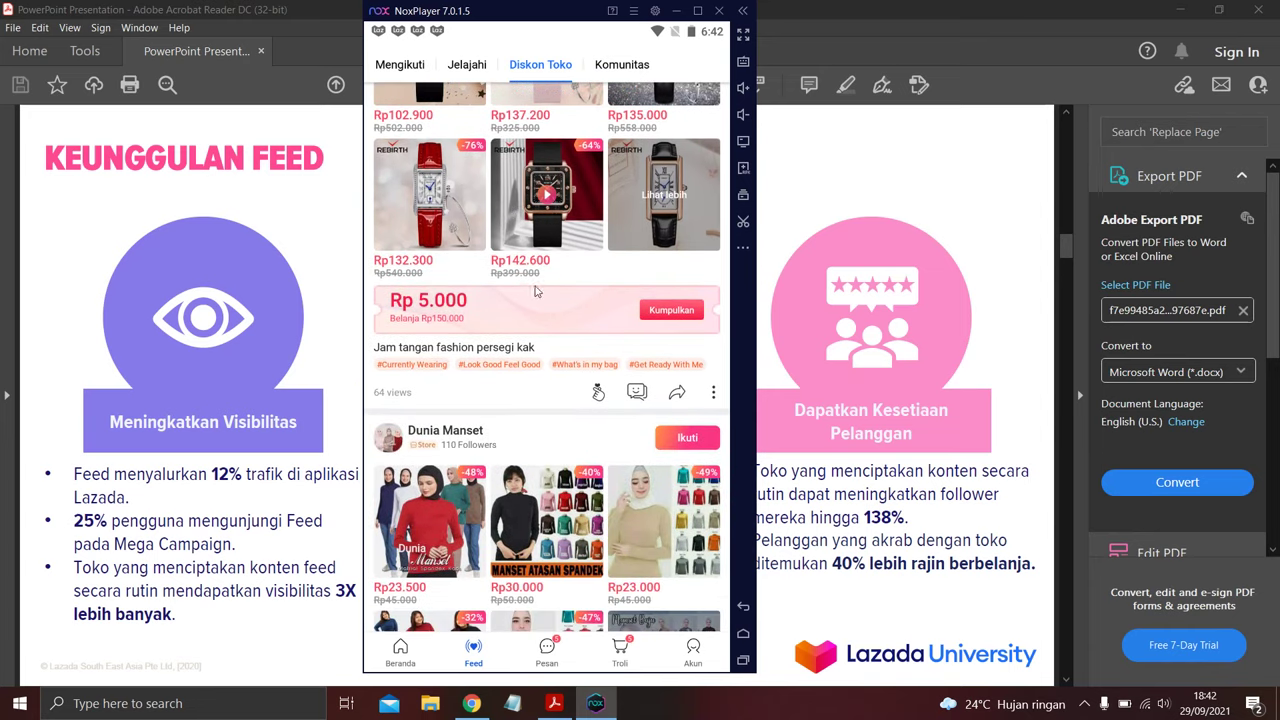
scroll(539, 272, up, 2)
click(573, 162)
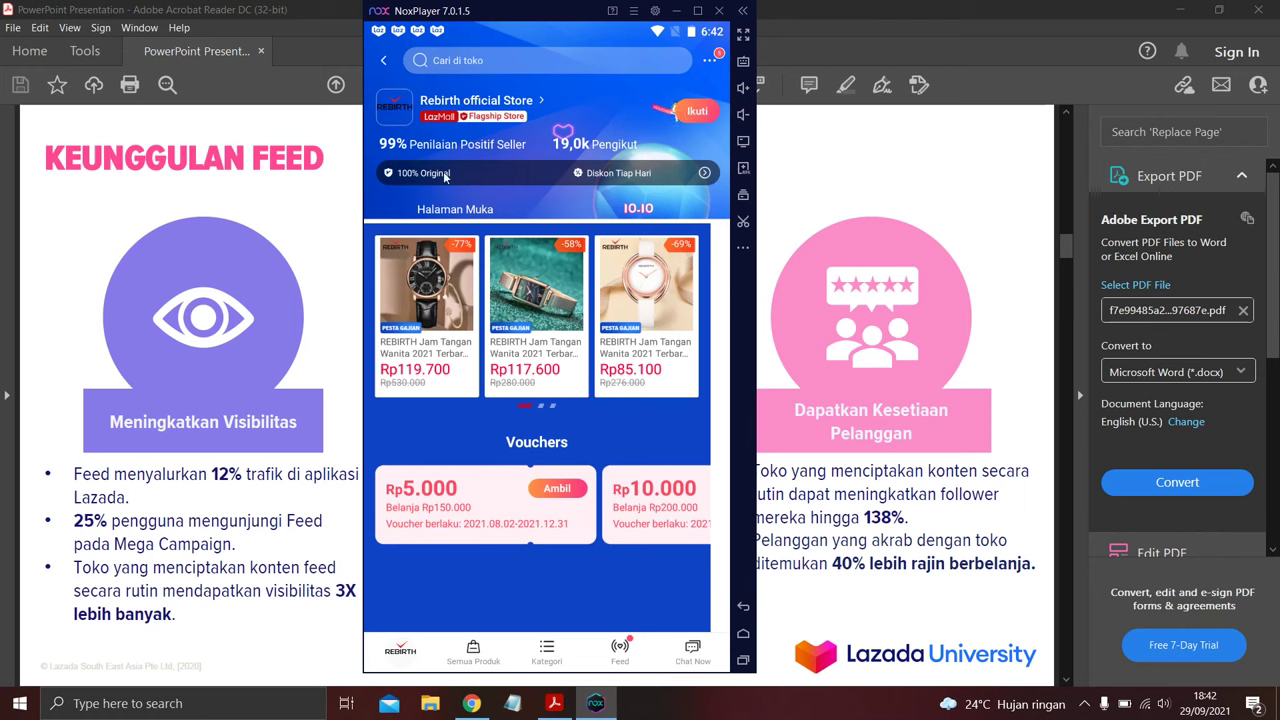
click(383, 62)
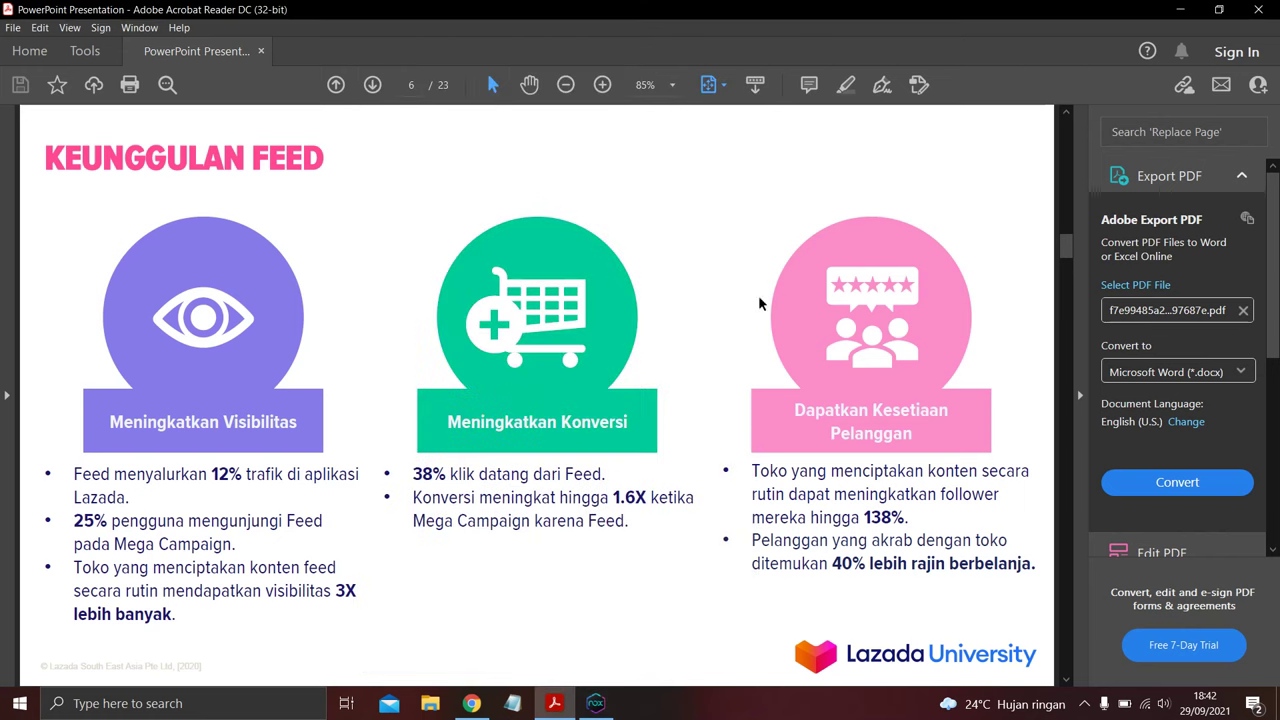
Read the presentation slides after Keunggulan Feed, covering the agenda and Feed in Seller Center on PC and app.
scroll(421, 519, down, 2)
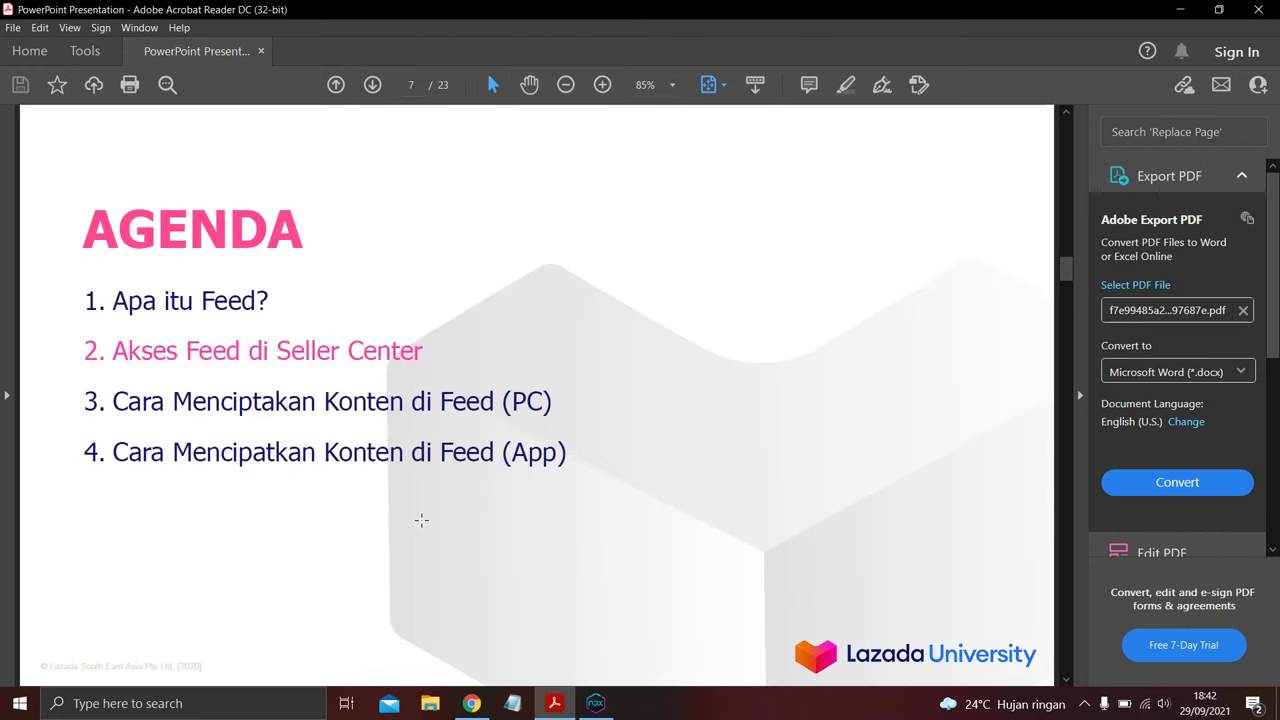
scroll(421, 519, down, 1)
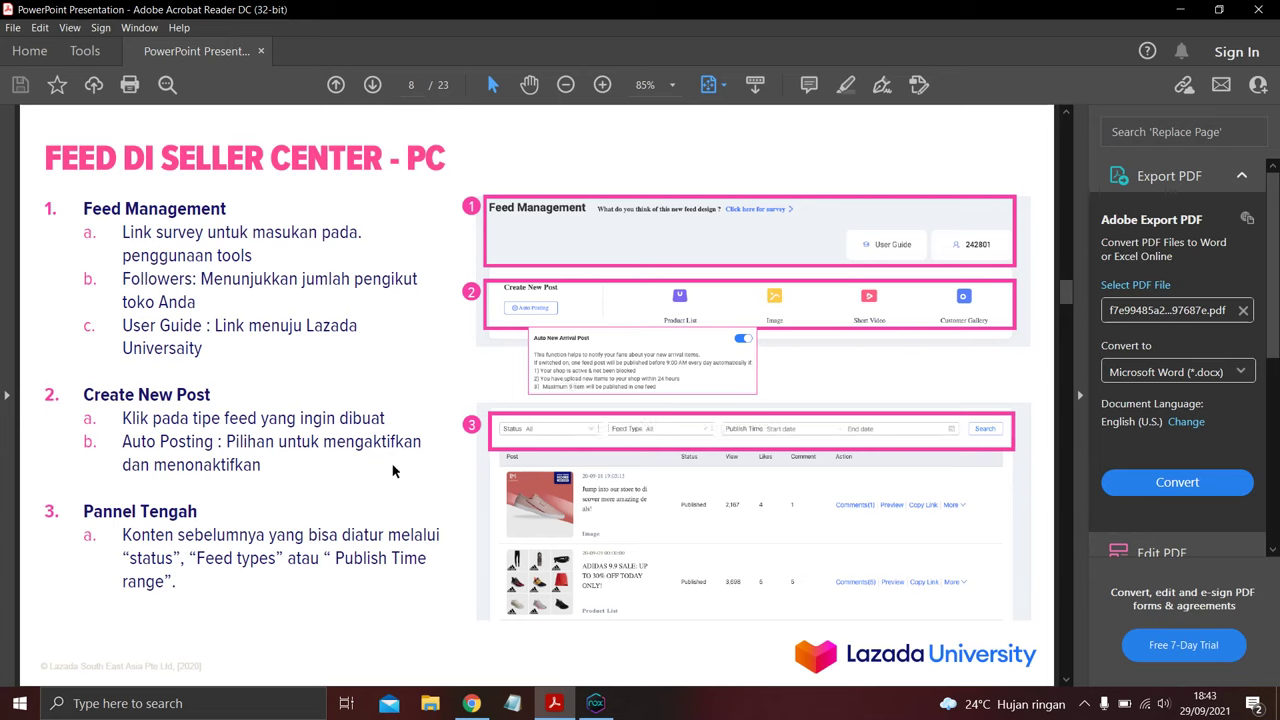
scroll(390, 464, down, 1)
scroll(390, 464, down, 1)
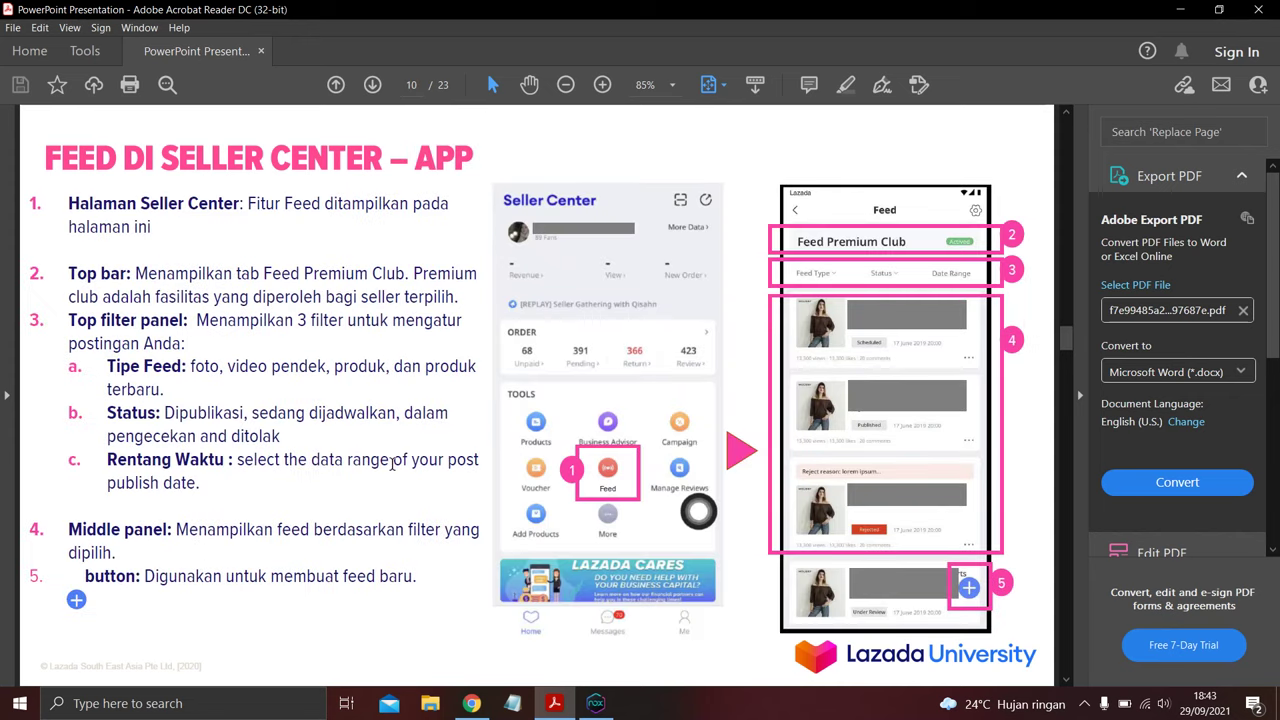
scroll(391, 464, down, 1)
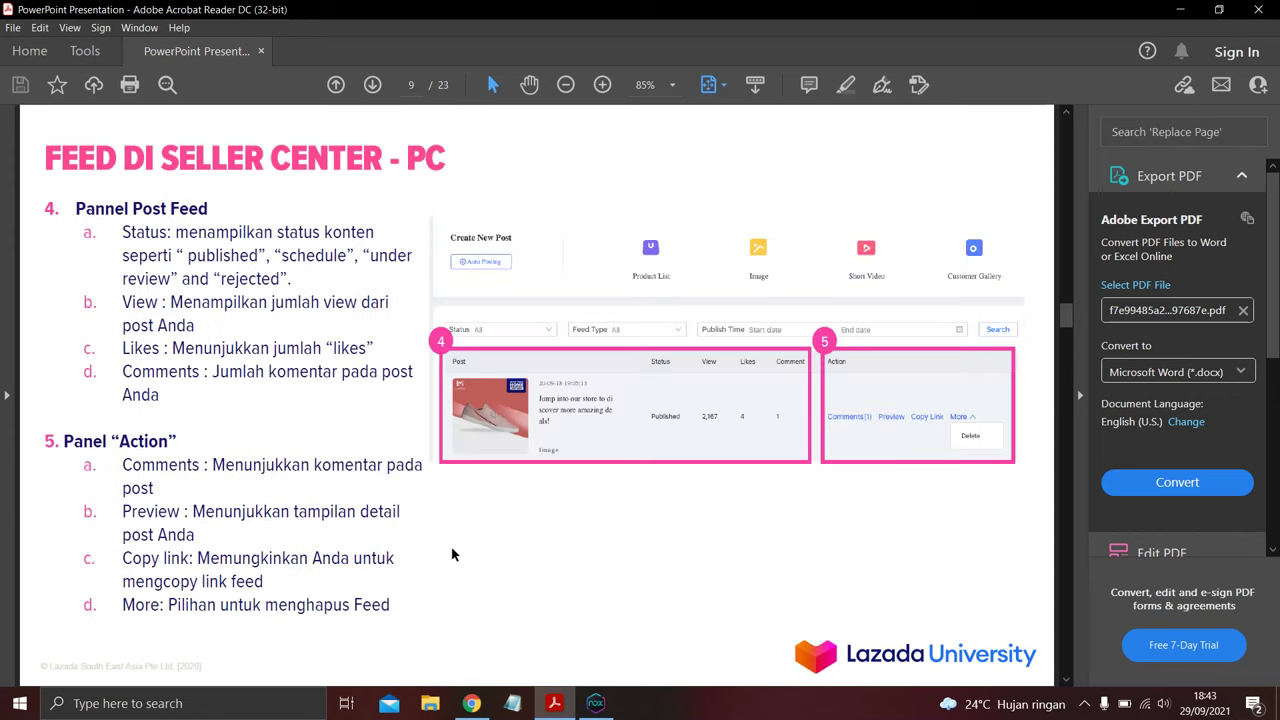
Switch to Chrome and close the Lazada Club Instagram page, leaving Seller Center open.
click(478, 702)
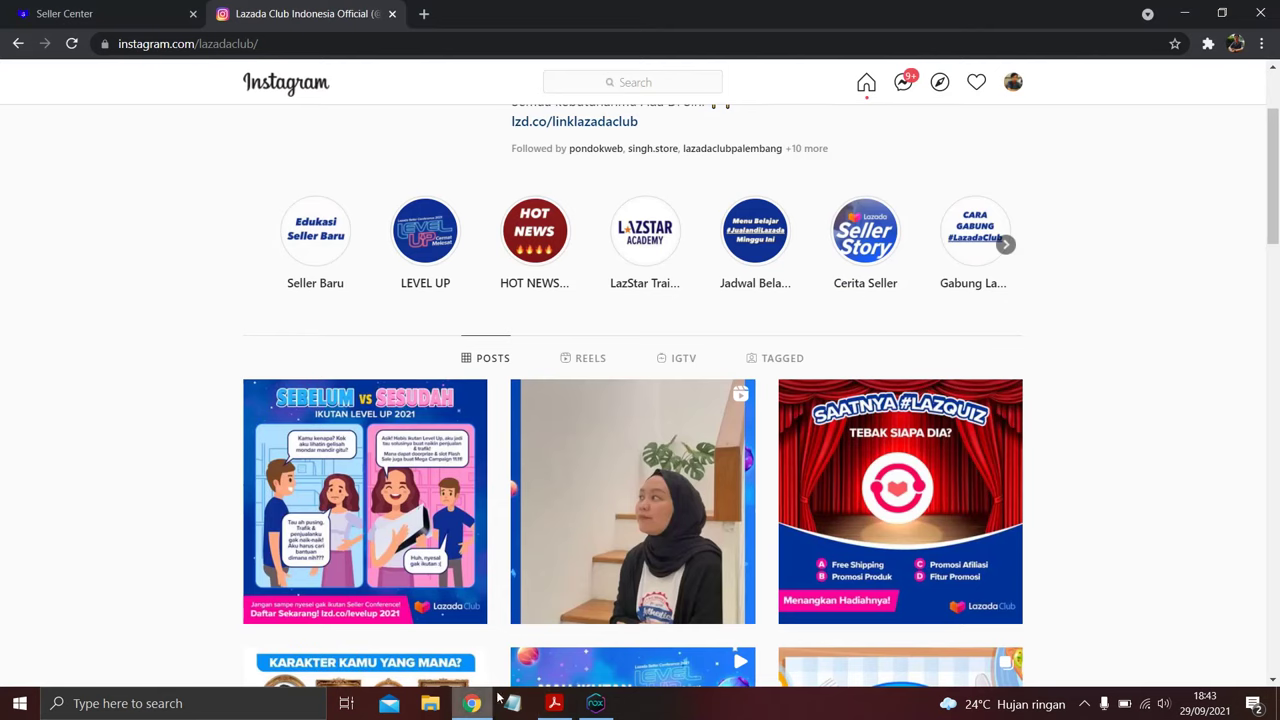
click(392, 14)
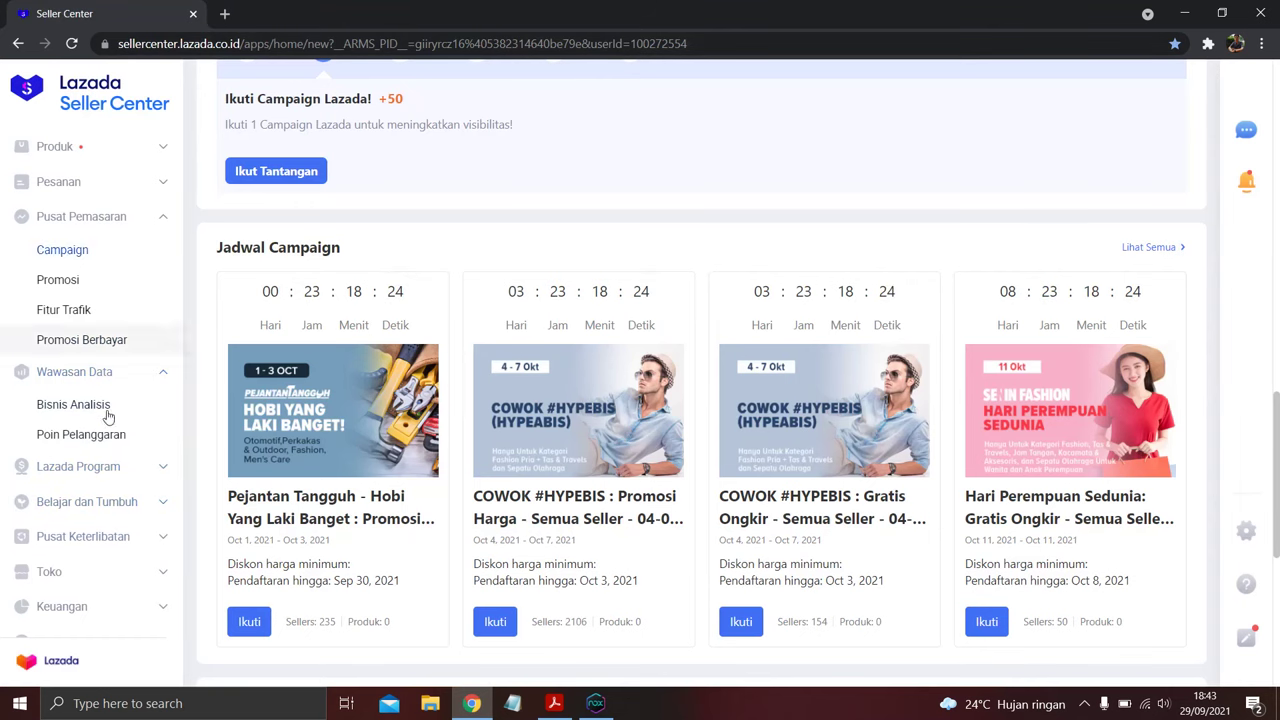
Open the Feed page under Pusat Keterlibatan and collapse the Pusat Pemasaran and Wawasan Data groups.
scroll(118, 495, down, 1)
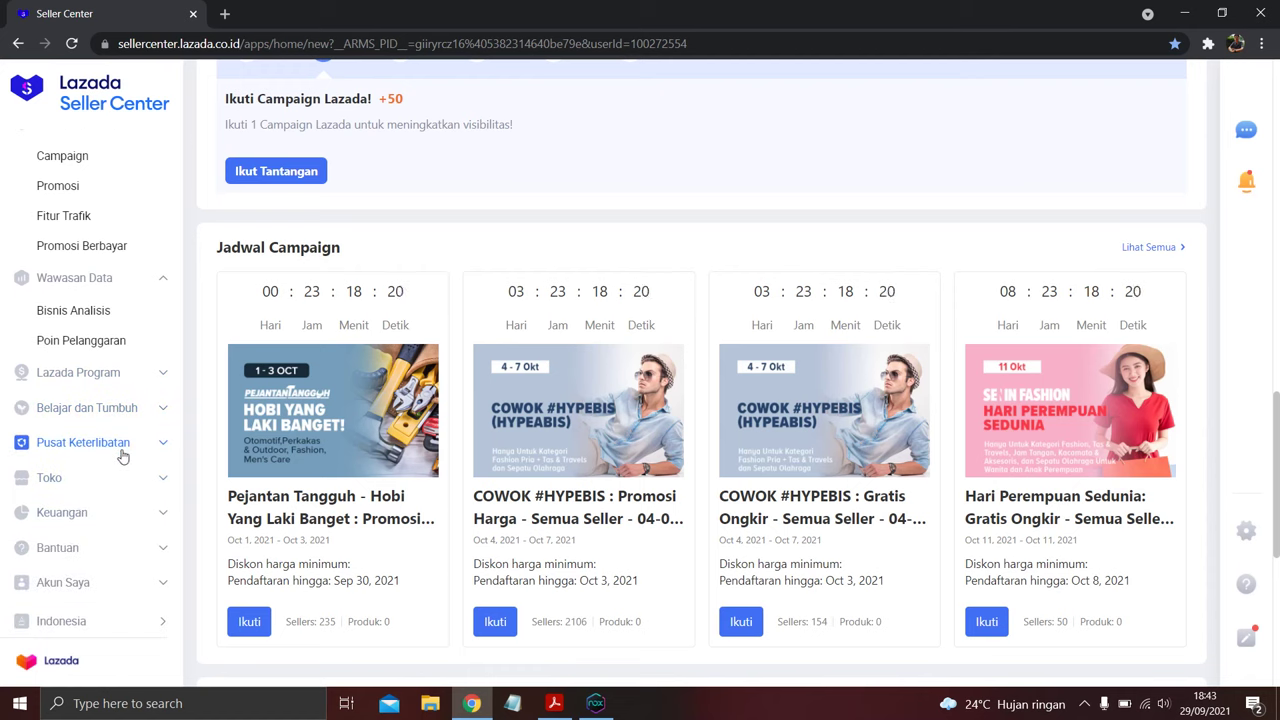
click(122, 445)
scroll(122, 456, down, 1)
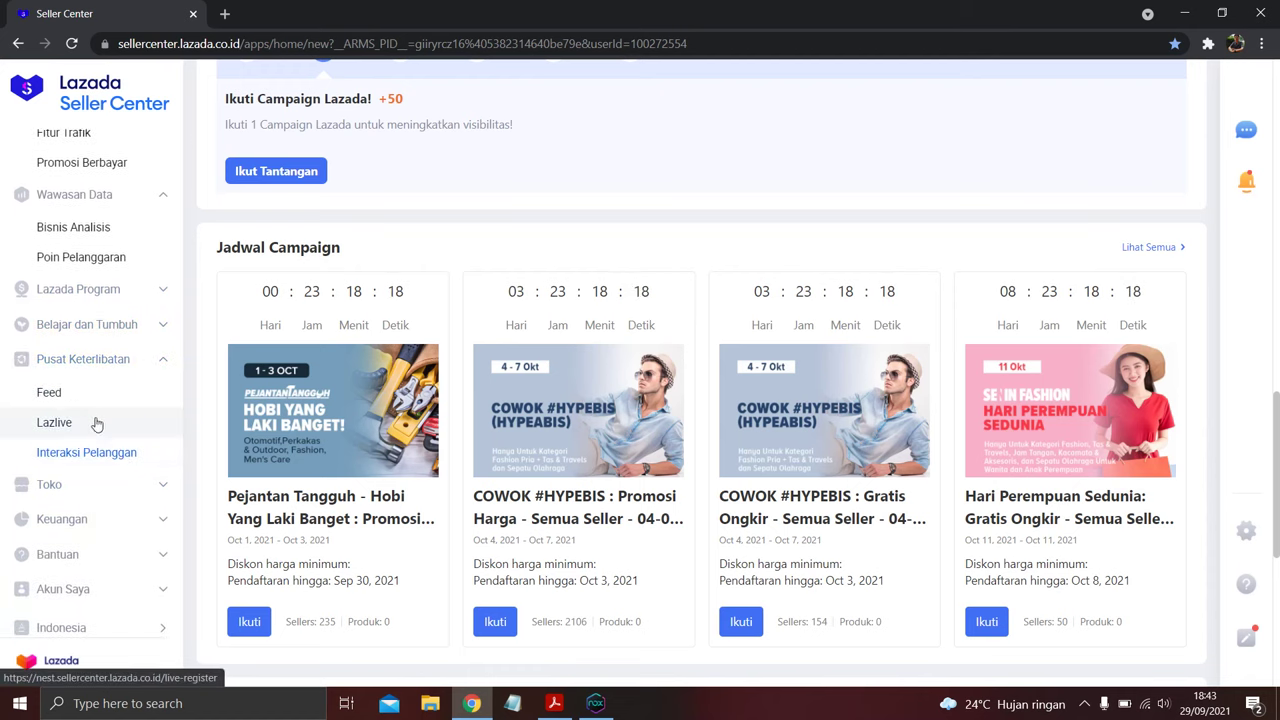
click(48, 395)
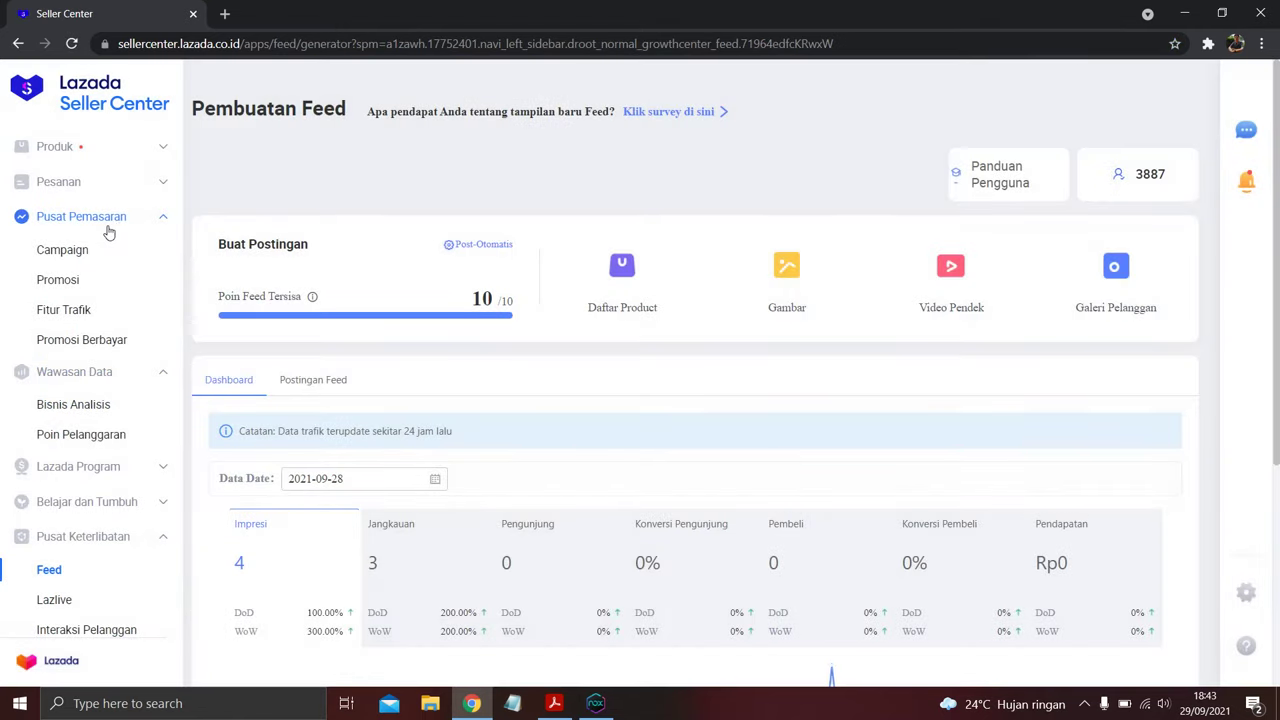
click(108, 220)
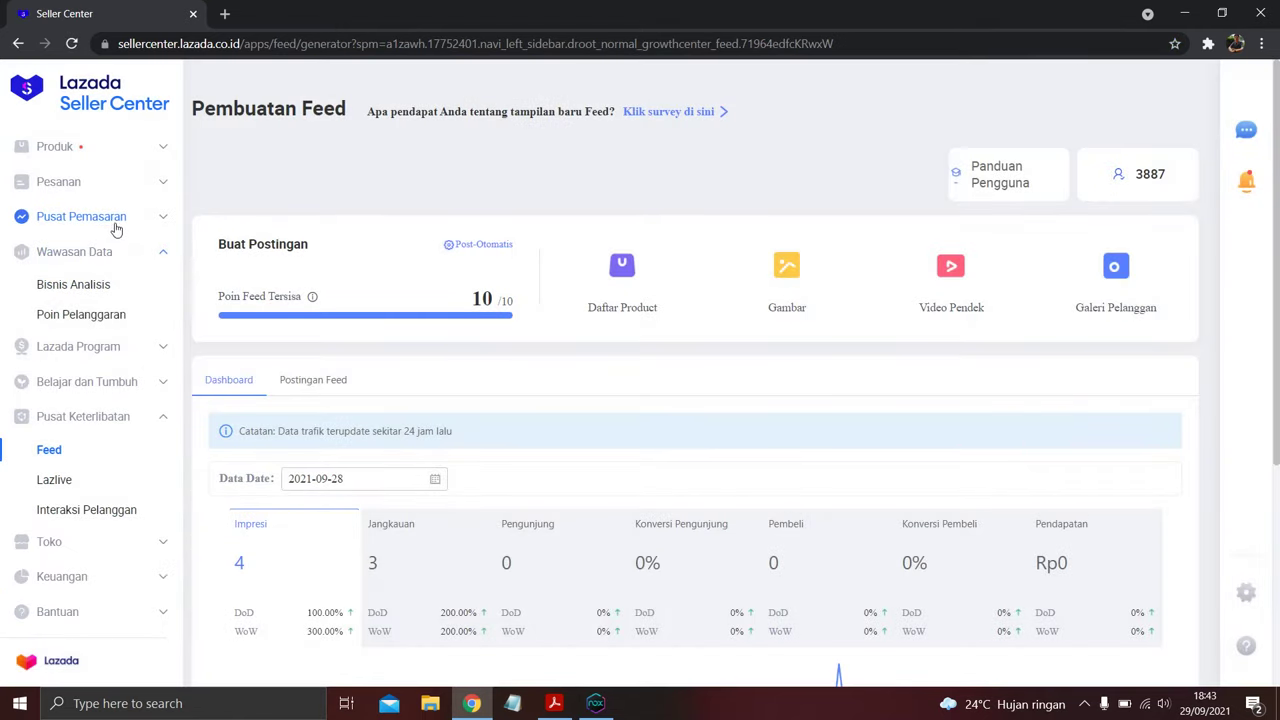
click(120, 254)
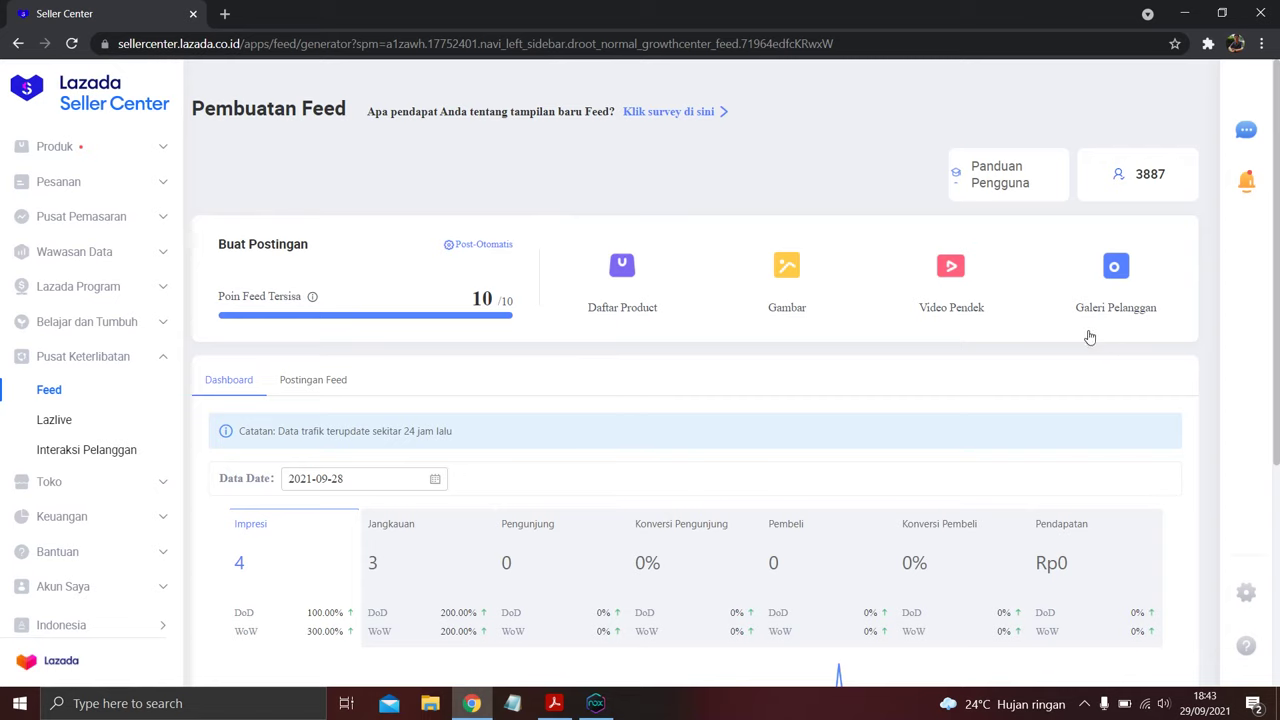
Extend the Impresi chart's date range on the Feed dashboard so it starts at 2021-08-04.
scroll(196, 408, down, 2)
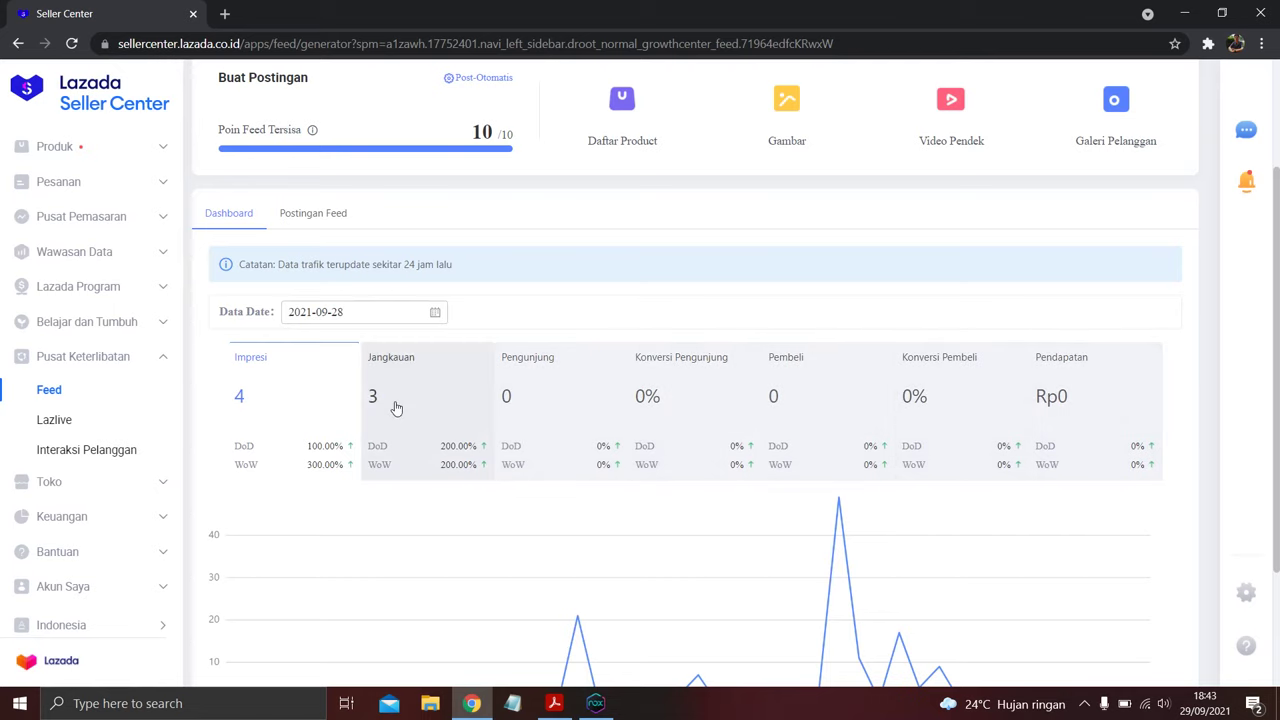
scroll(451, 490, down, 3)
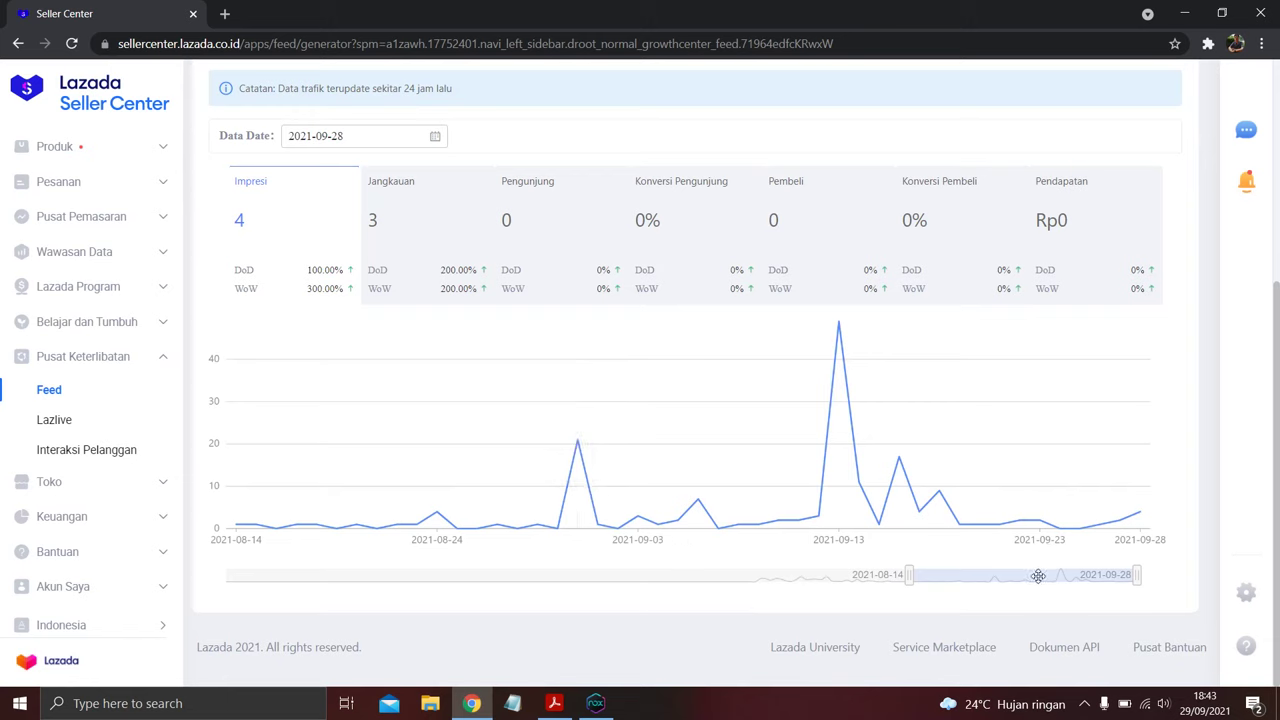
drag(908, 575, 863, 581)
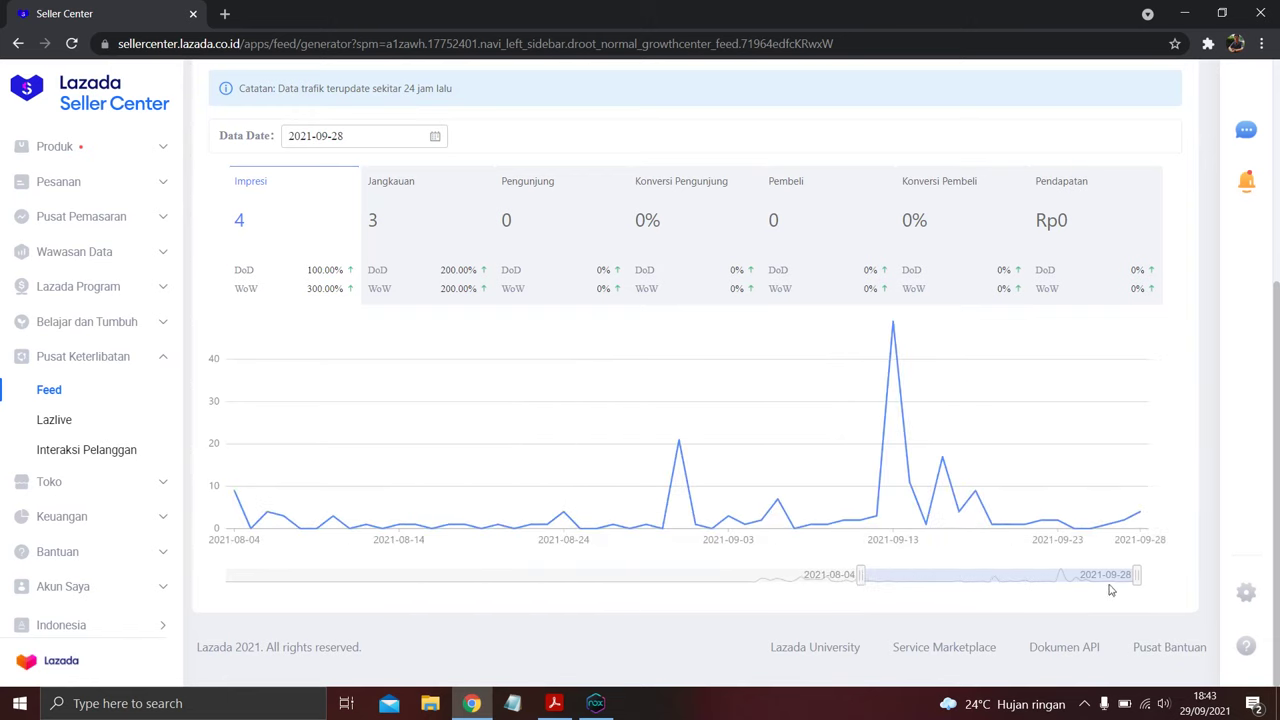
scroll(713, 491, up, 2)
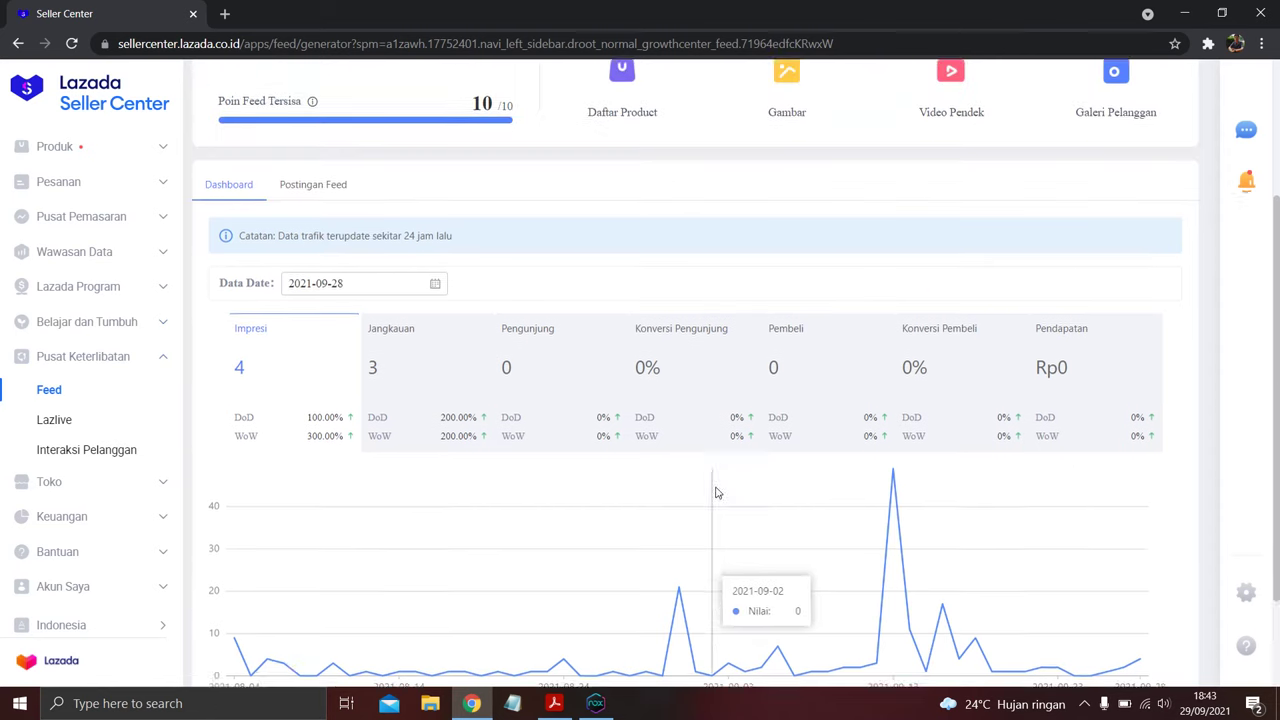
View the dashboard charts for Jangkauan, Pengunjung, Konversi Pengunjung, Pembeli and Konversi Pembeli in turn.
click(430, 391)
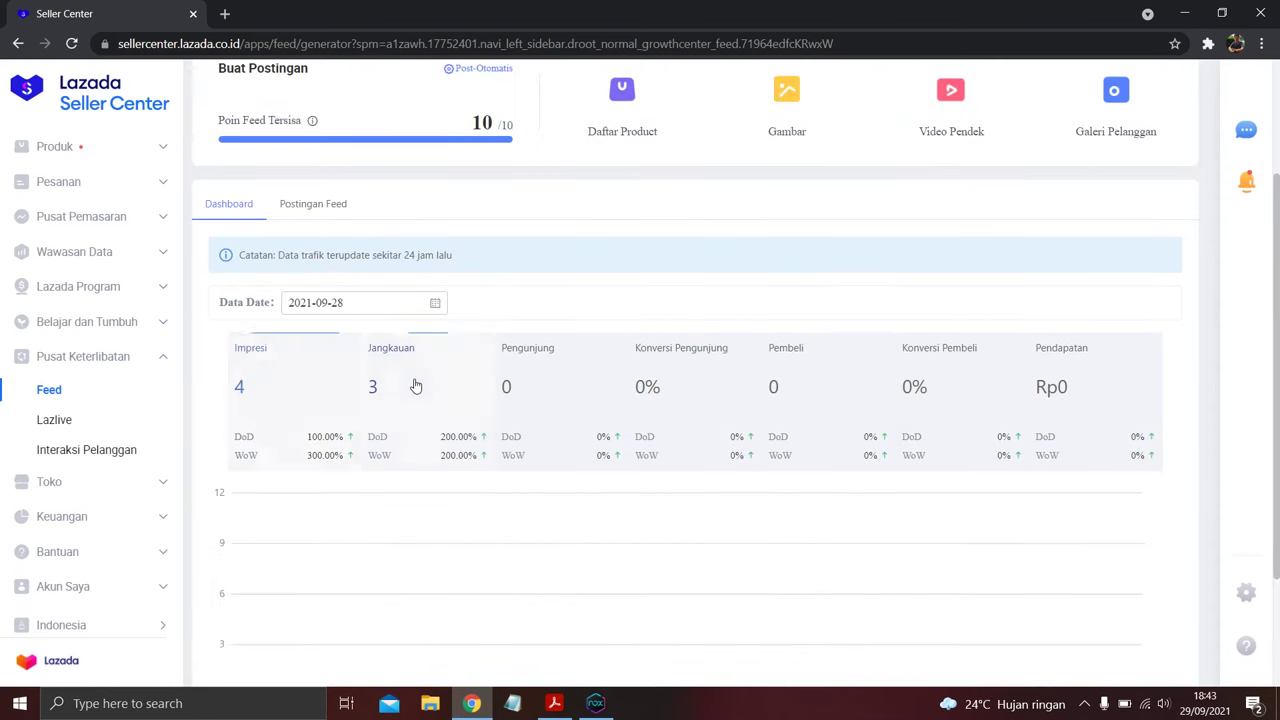
click(590, 385)
click(668, 386)
click(803, 386)
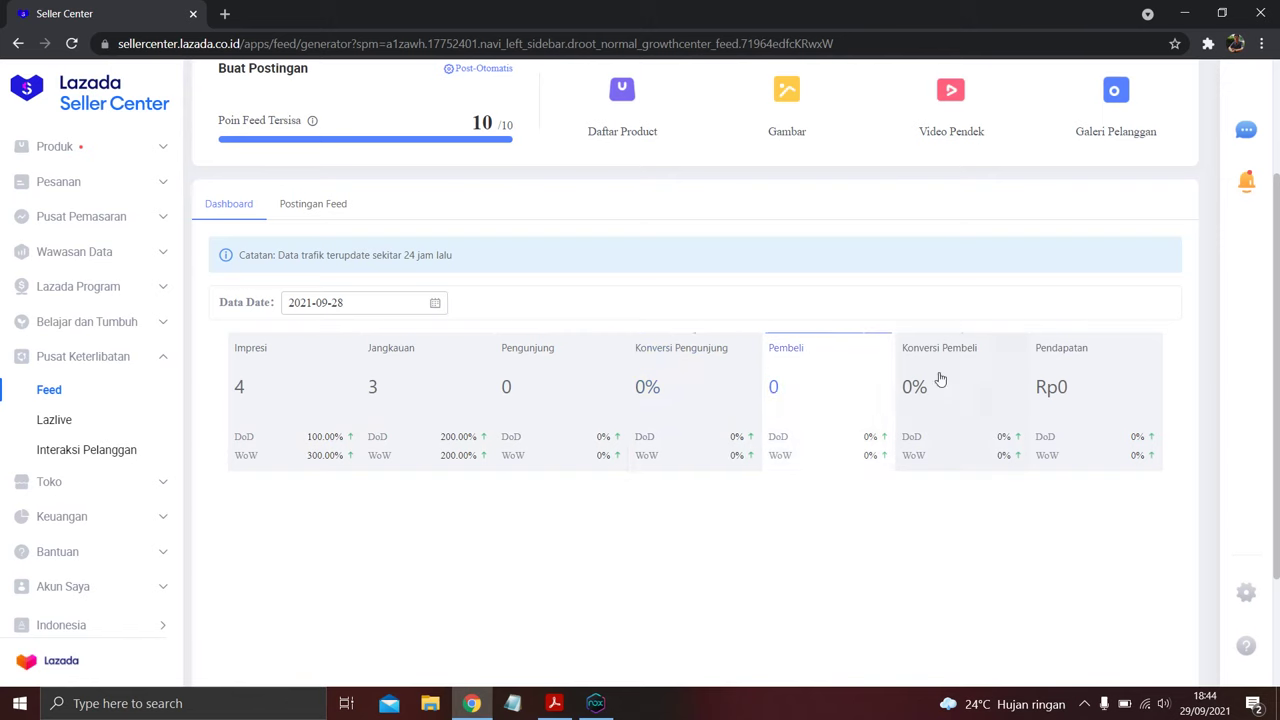
click(937, 374)
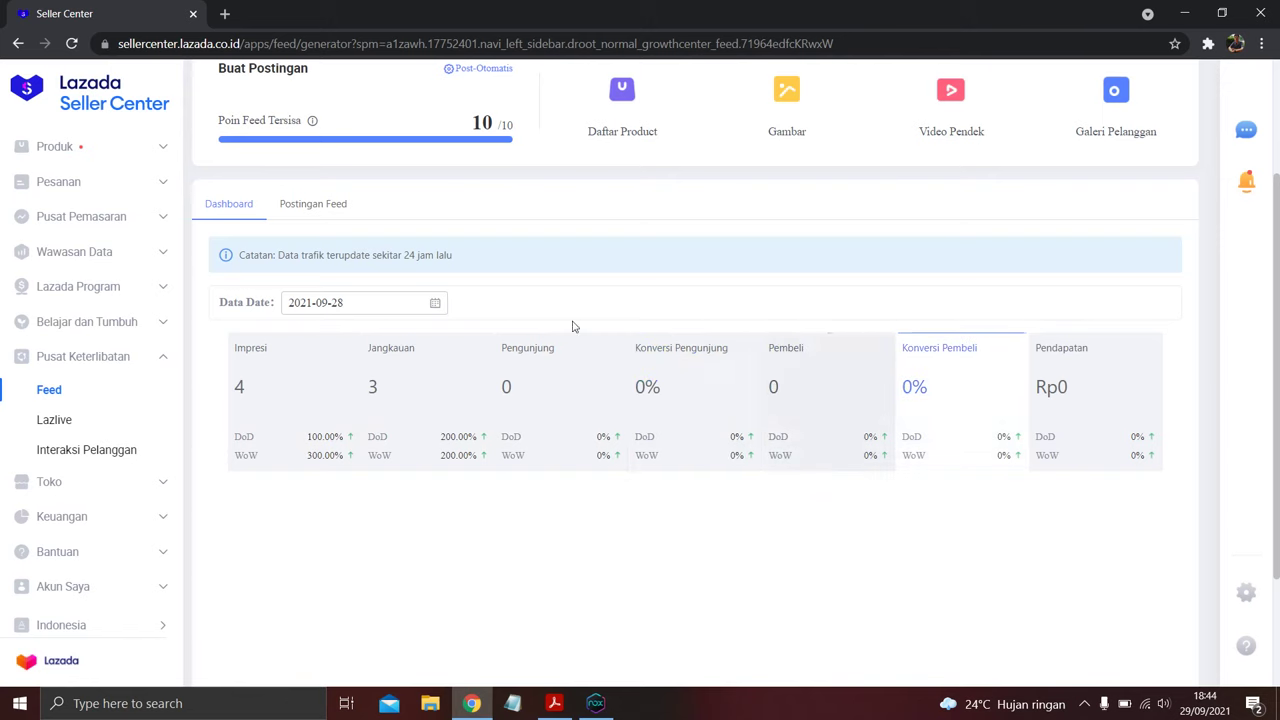
Show the Postingan Feed list and check the additional actions available for the first post.
click(335, 205)
scroll(506, 410, down, 1)
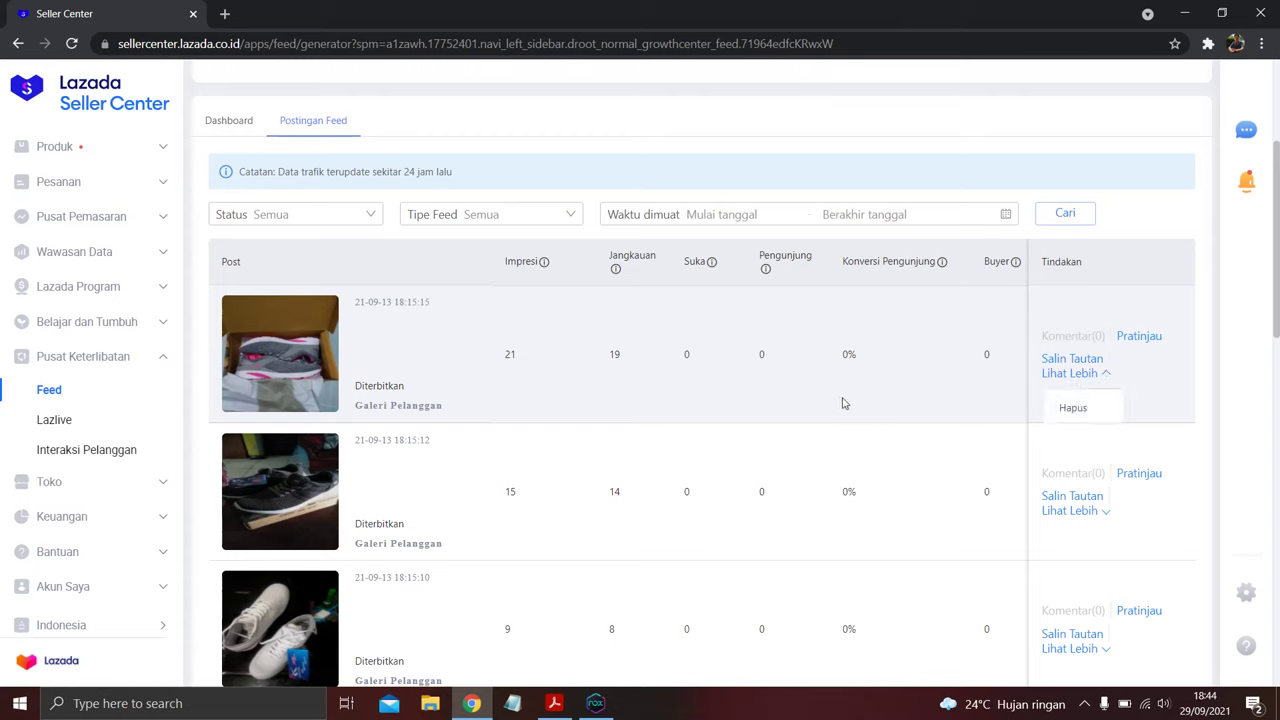
click(1077, 376)
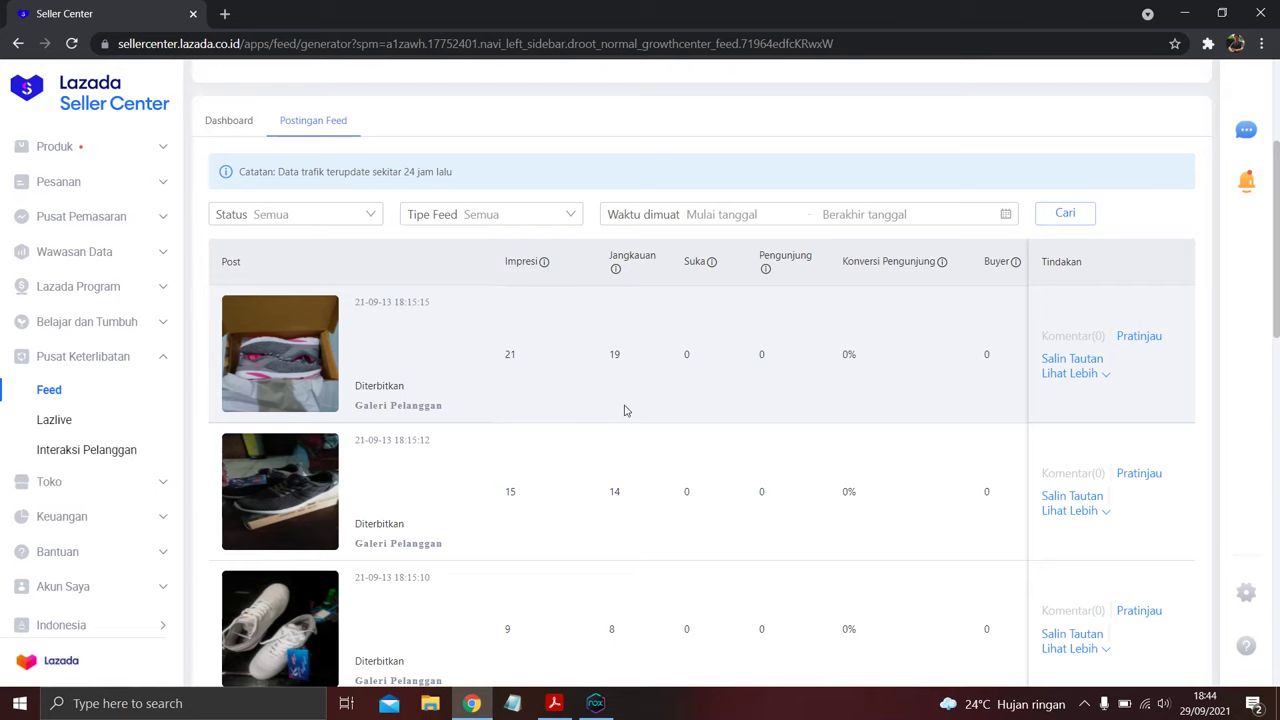
Switch to NoxPlayer, place its window beside the Seller Center post list, and review Vispedia's posts in the Mengikuti feed.
click(595, 703)
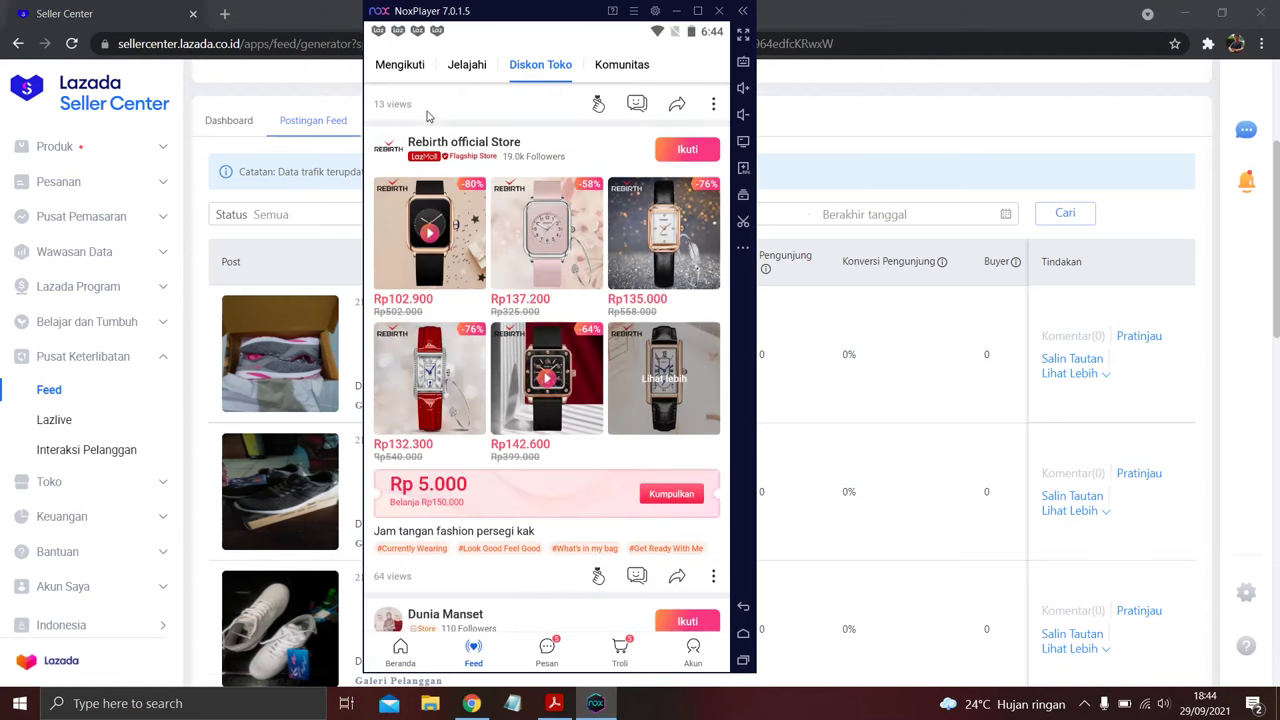
click(400, 66)
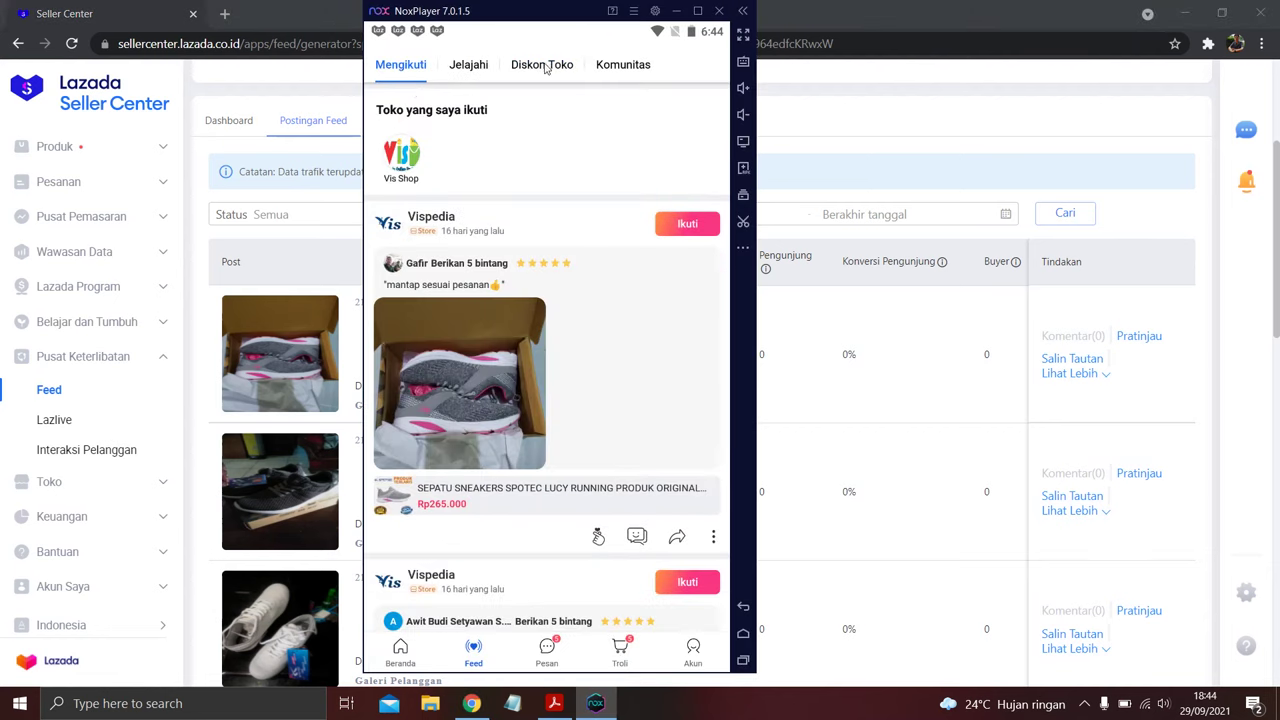
drag(540, 14, 1036, 45)
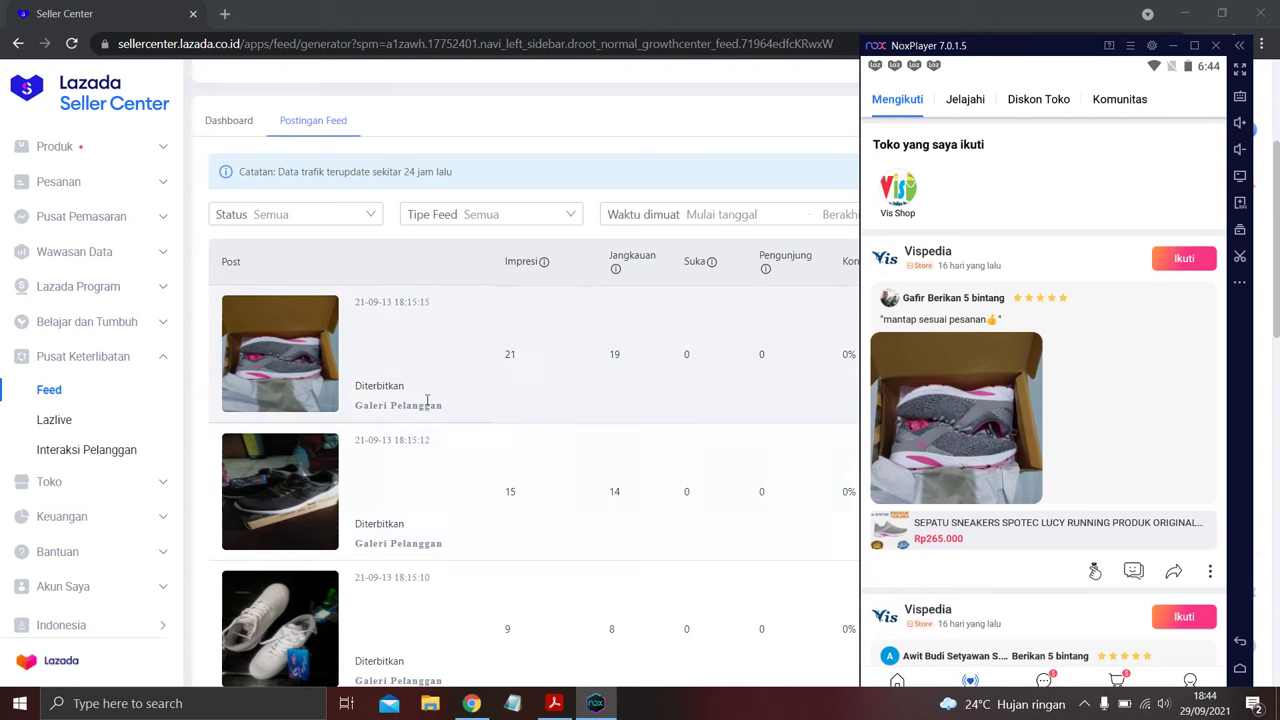
scroll(985, 441, down, 2)
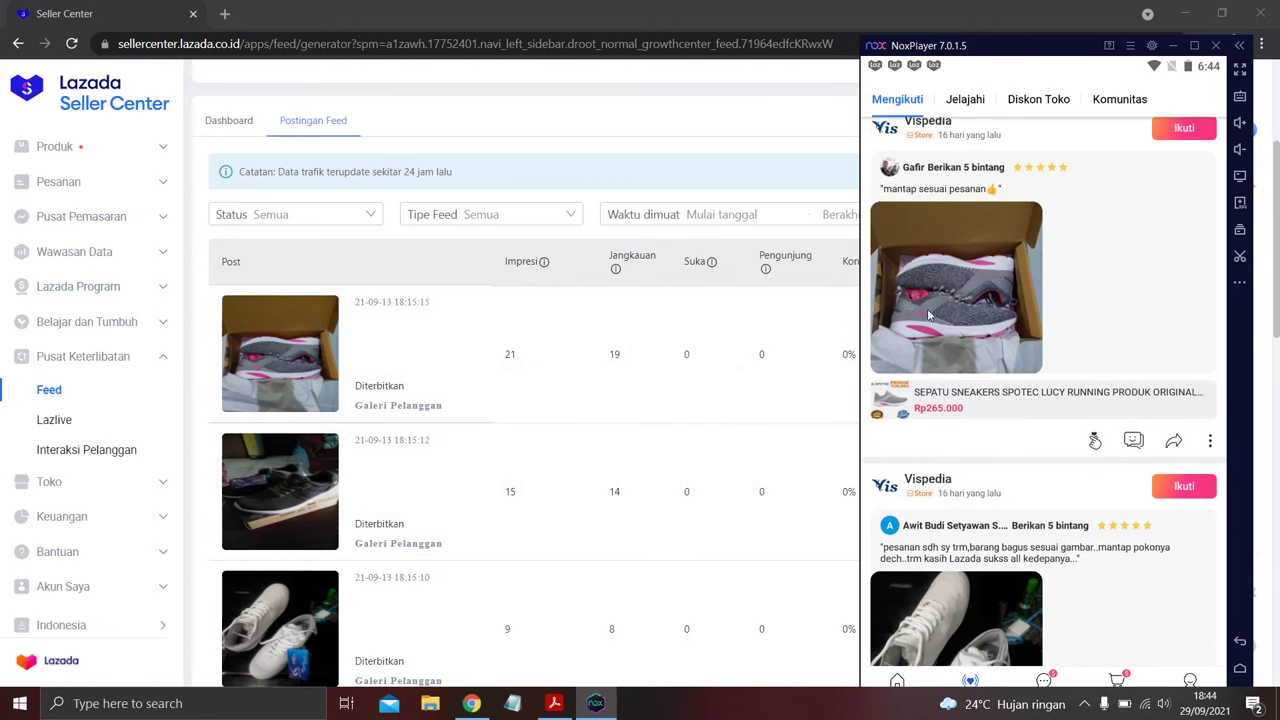
scroll(963, 500, down, 5)
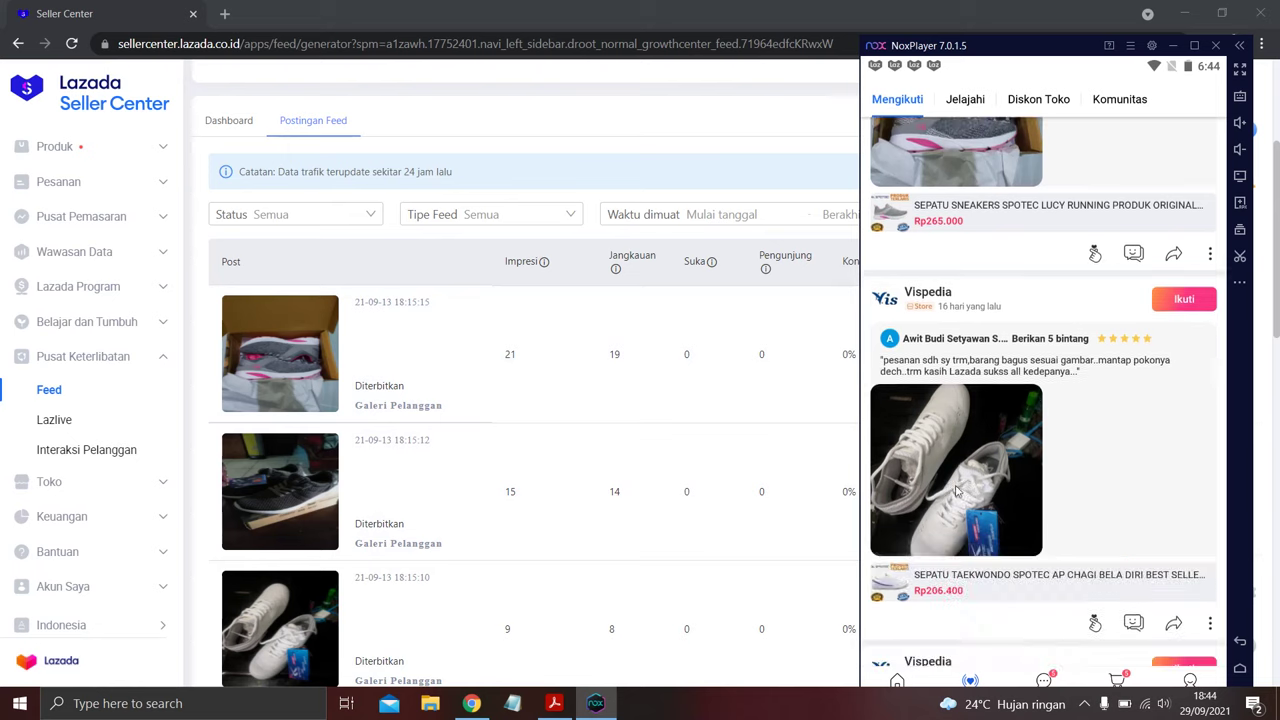
scroll(963, 500, down, 5)
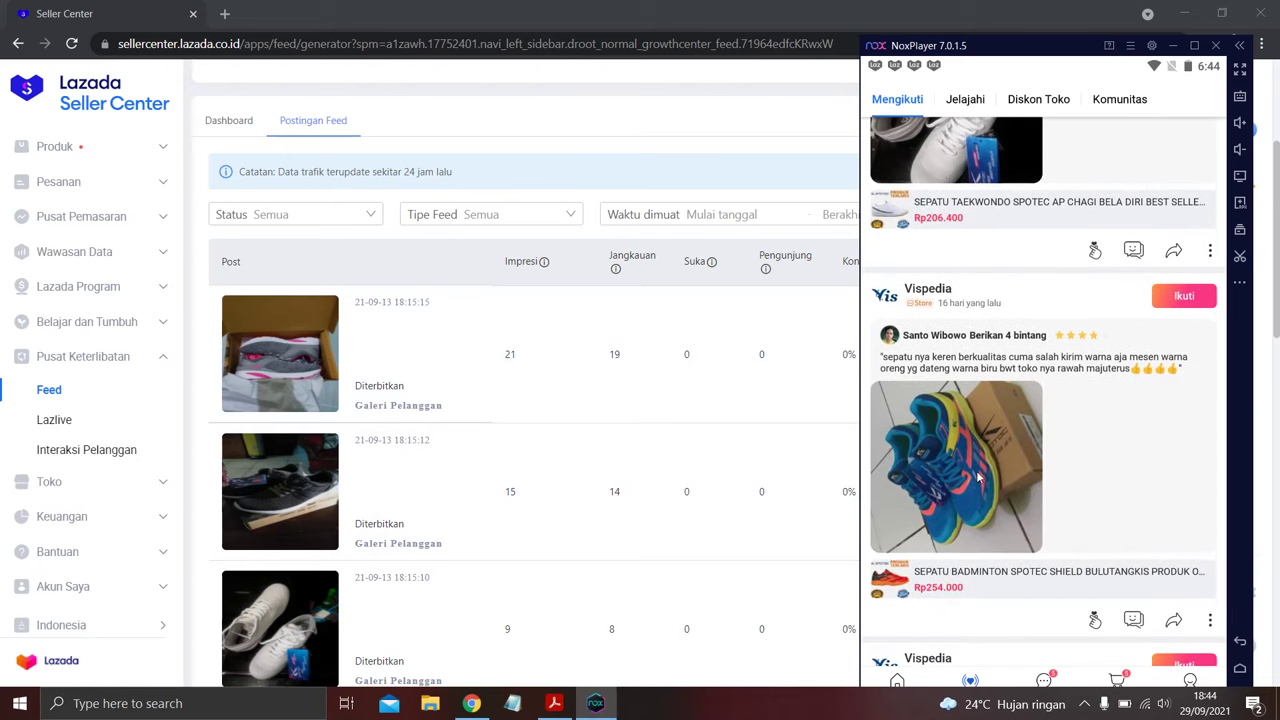
scroll(1057, 491, down, 5)
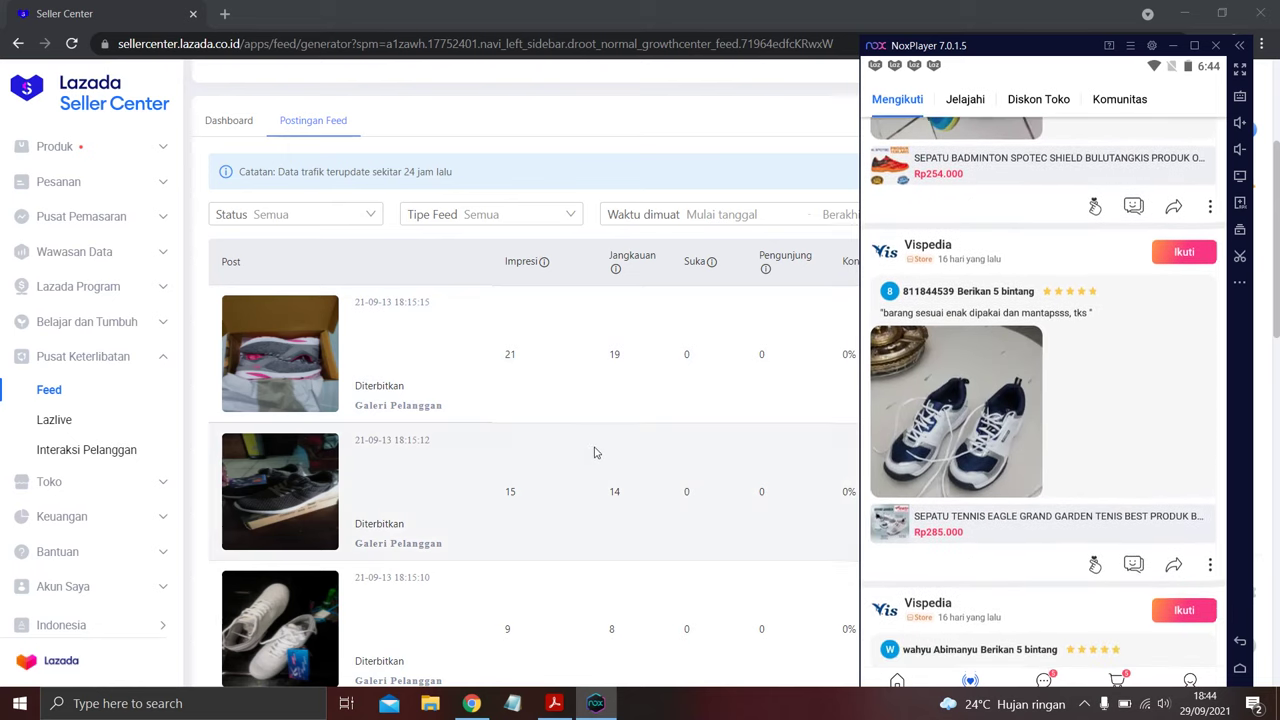
Return to Seller Center and look through the published Galeri Pelanggan posts in the Postingan Feed list.
click(594, 449)
scroll(589, 449, down, 3)
scroll(588, 451, down, 5)
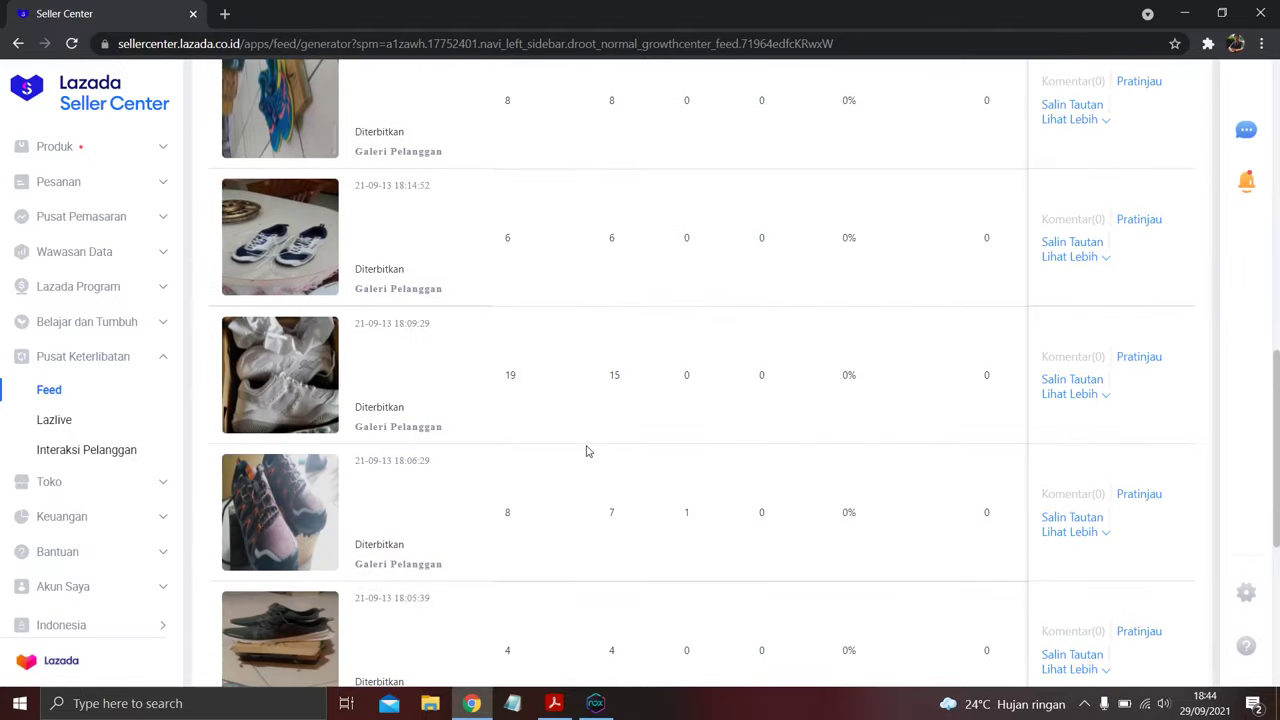
scroll(587, 449, up, 8)
scroll(589, 449, up, 3)
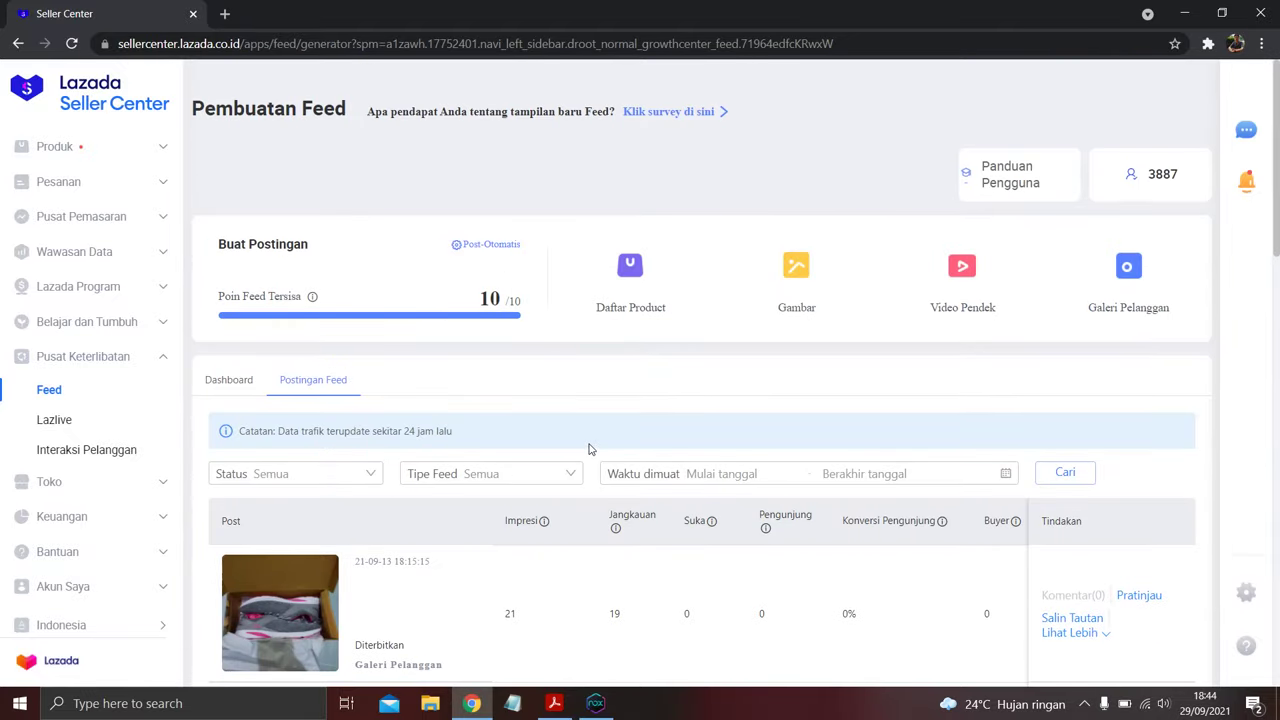
Start a new Daftar Product post and browse the shop's products in its product selection.
click(630, 266)
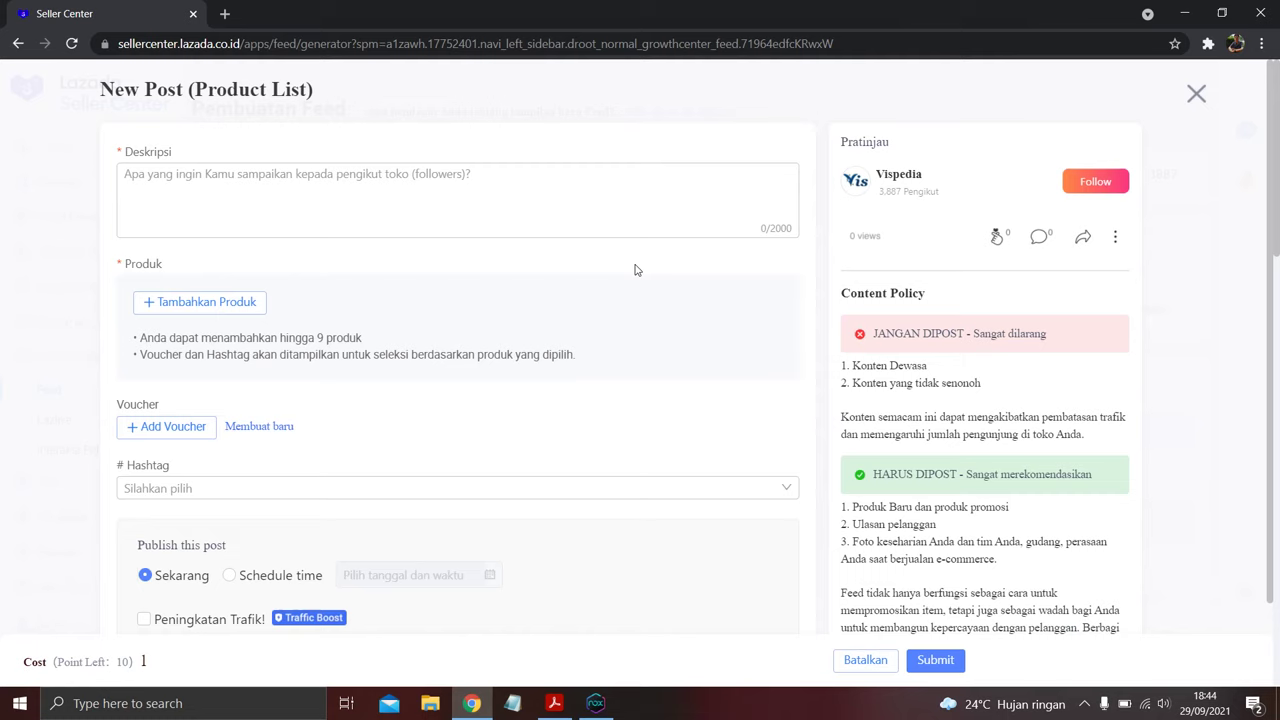
click(344, 179)
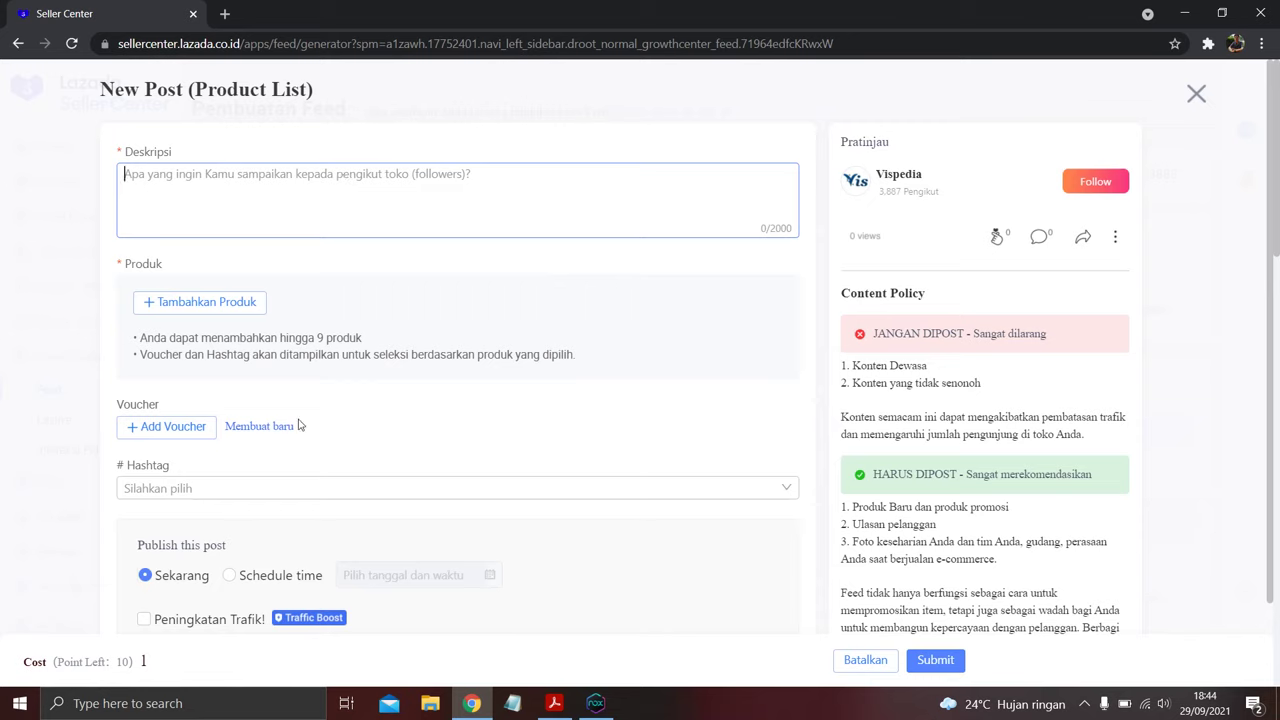
click(236, 303)
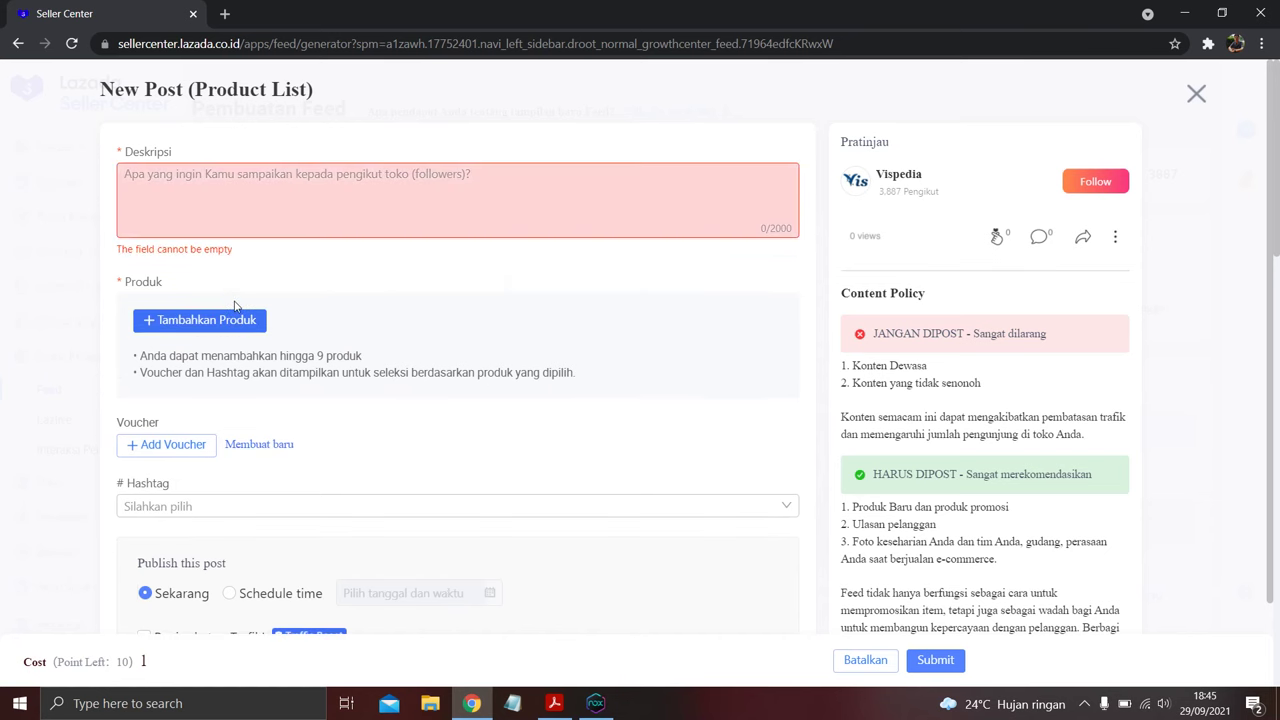
click(236, 320)
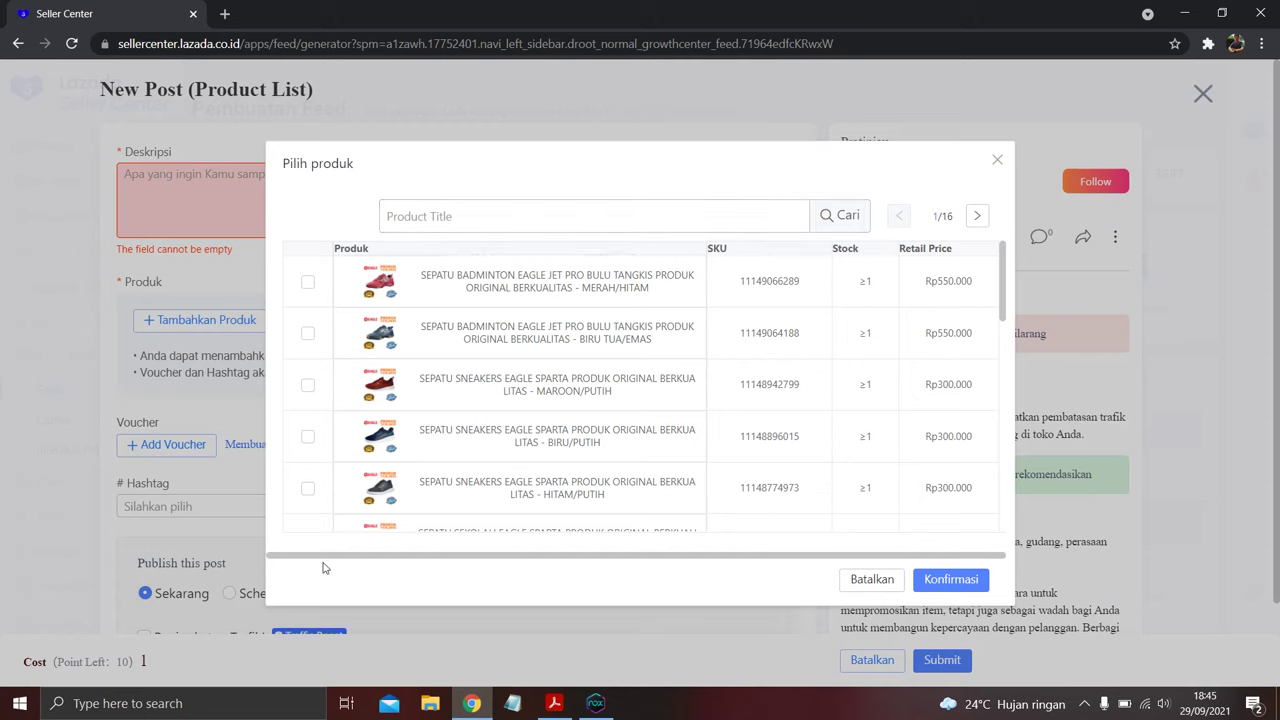
scroll(463, 398, down, 1)
scroll(463, 398, down, 3)
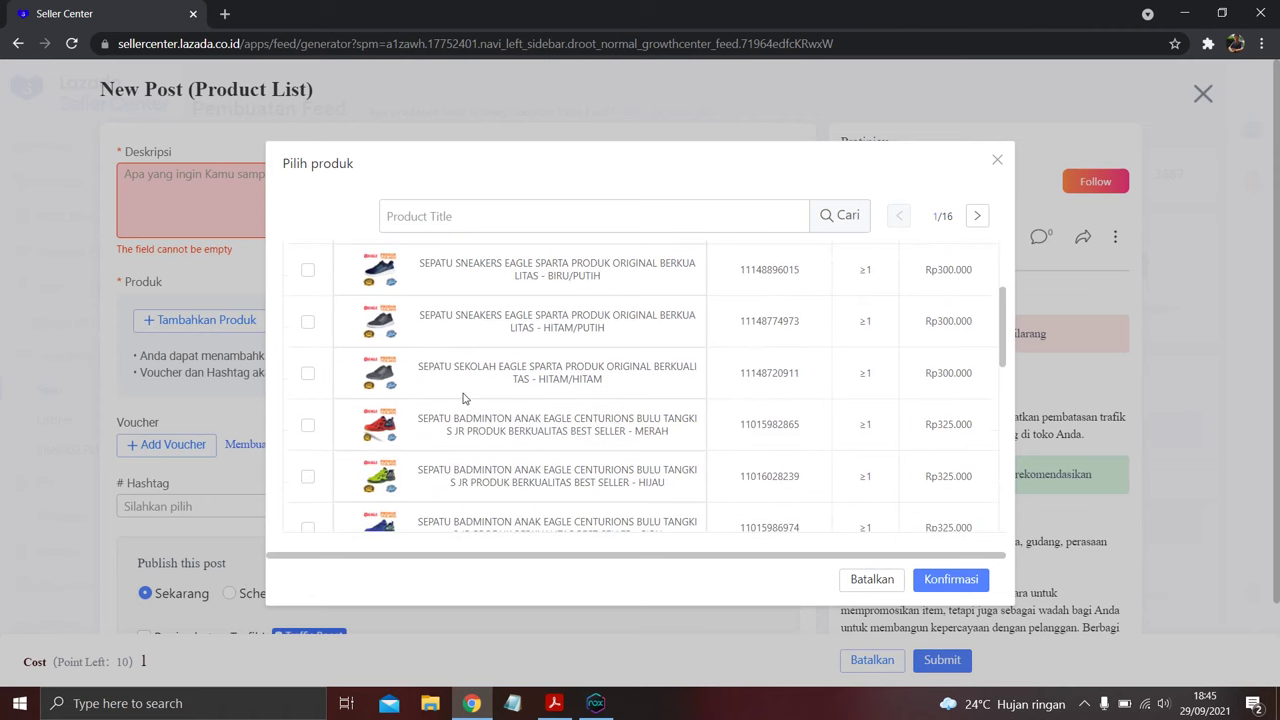
scroll(463, 395, down, 5)
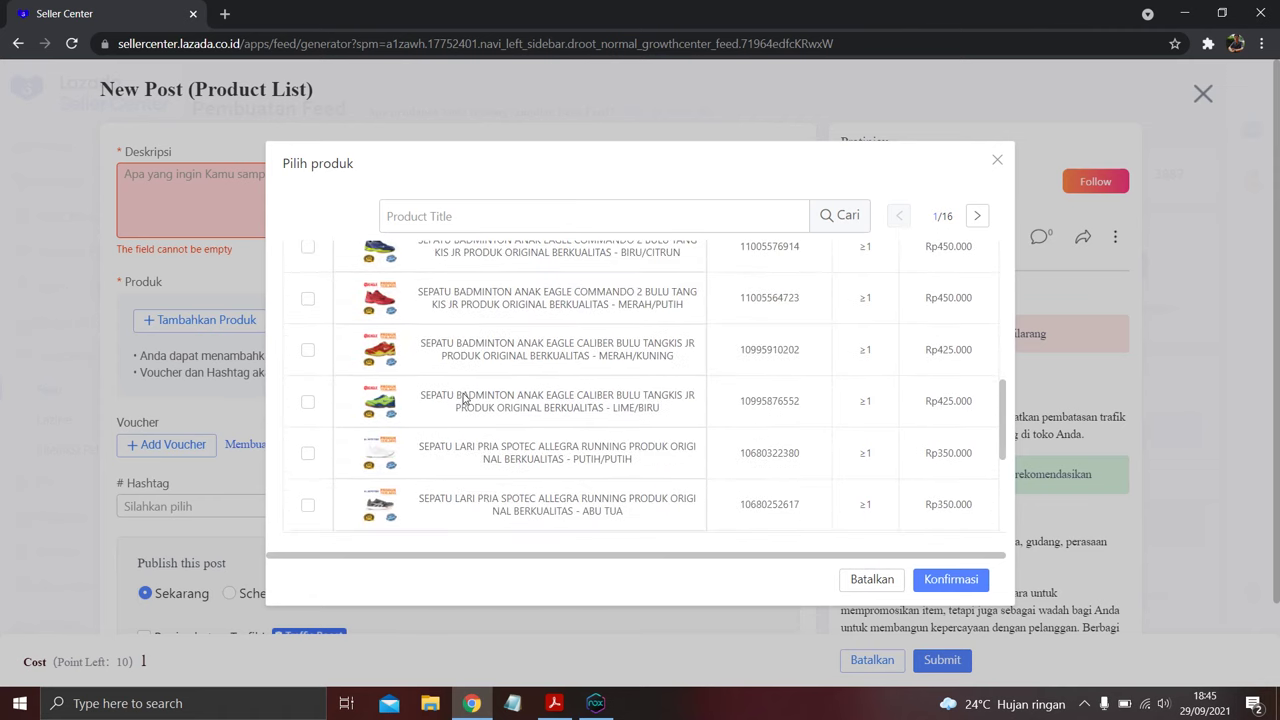
scroll(463, 395, down, 5)
scroll(465, 397, up, 10)
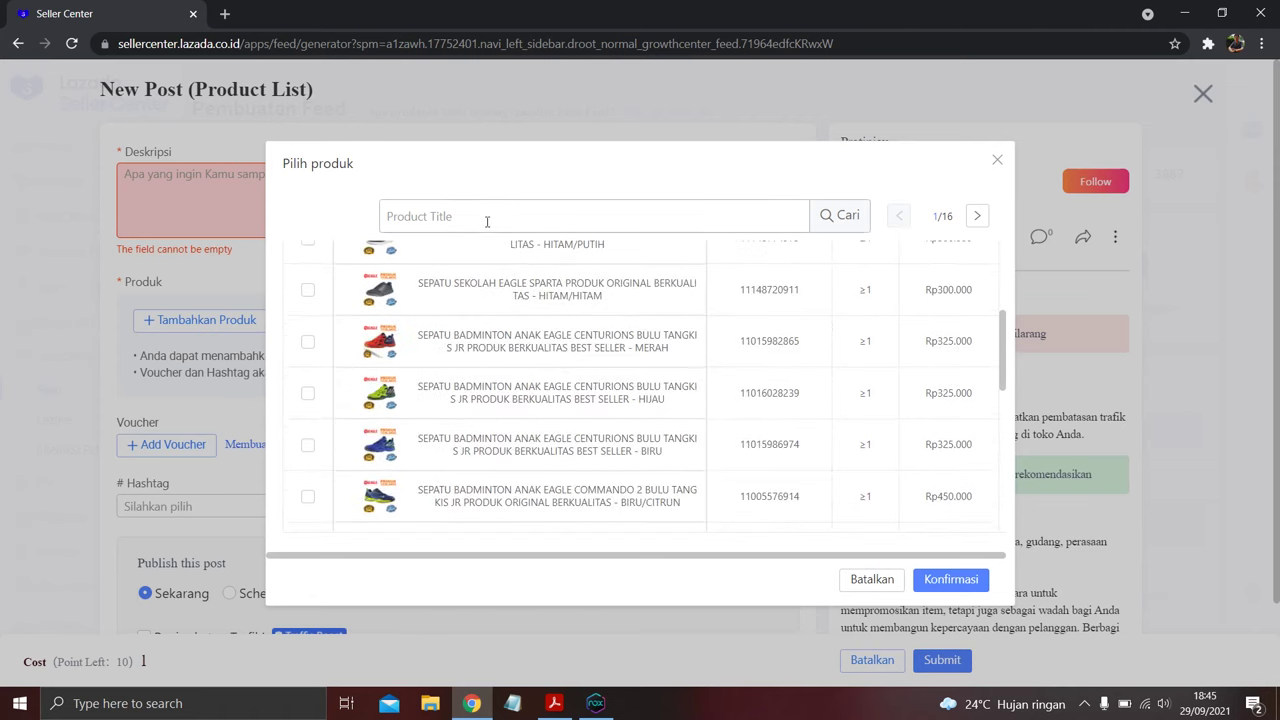
Search the products for "force power" and add the BIRU/PUTIH and MAROON/HITAM Eagle Force Power running shoes to the post.
text(force power)
key(Return)
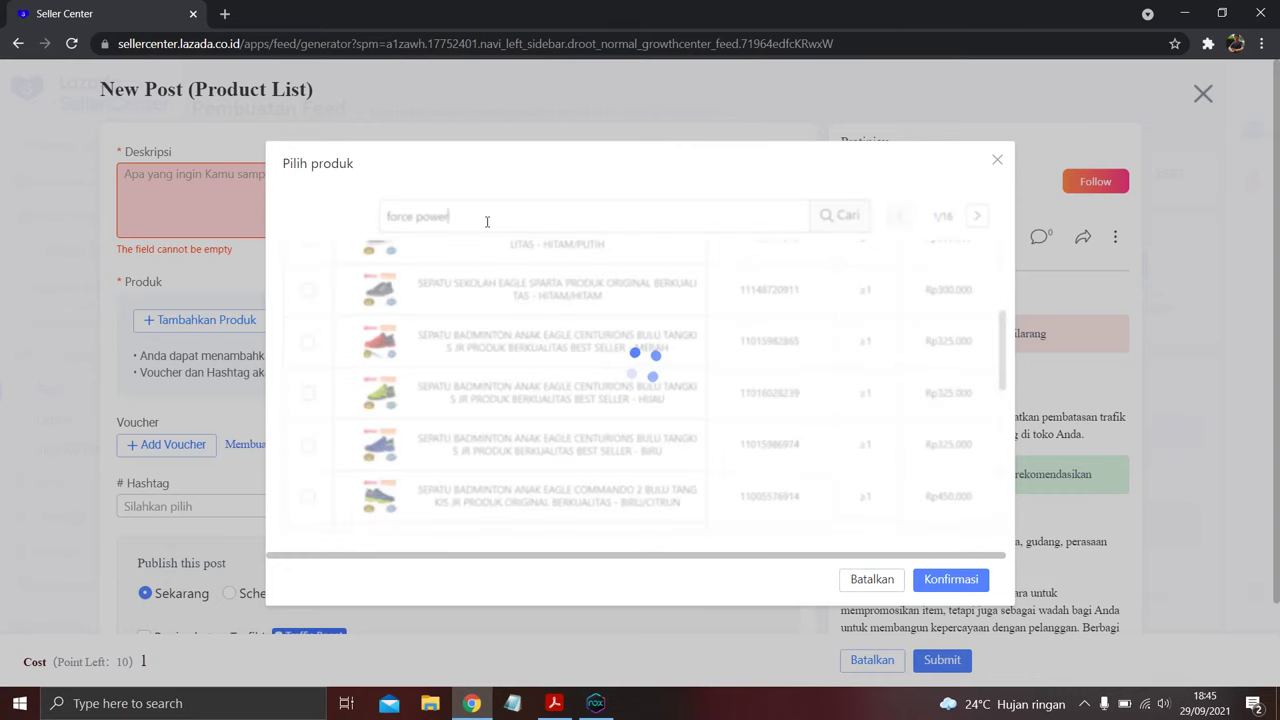
click(309, 283)
click(308, 334)
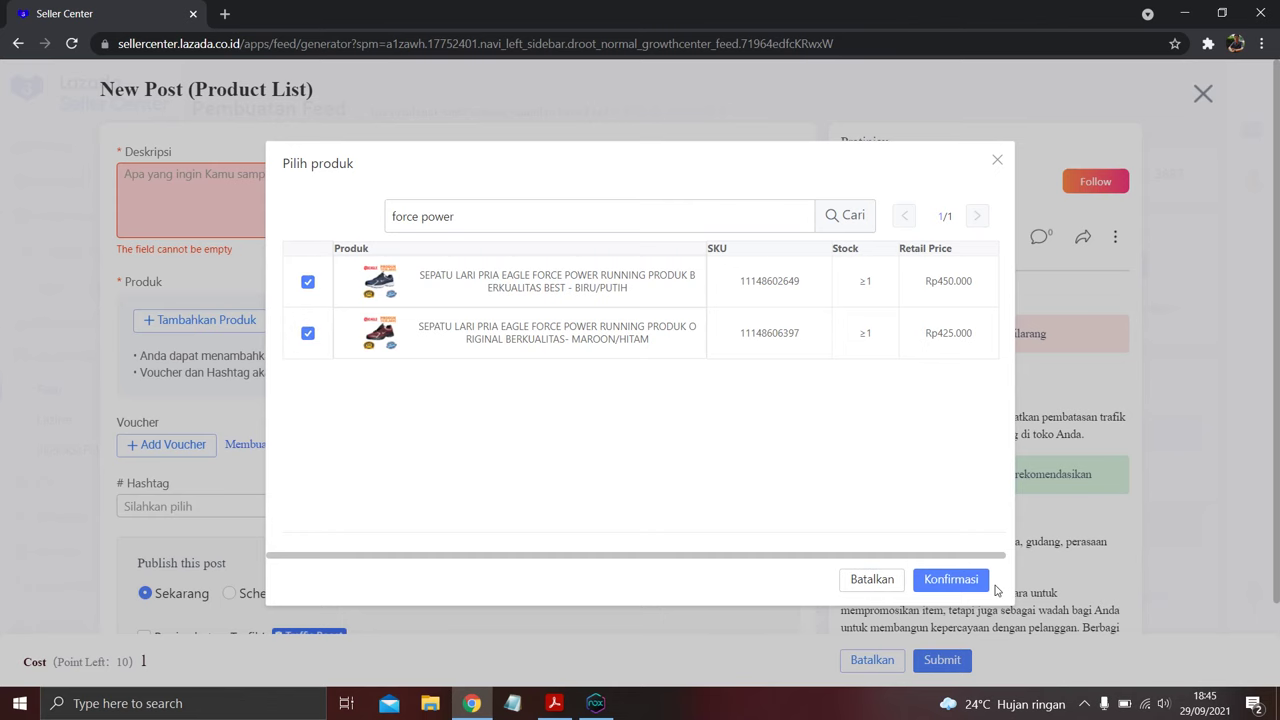
click(962, 581)
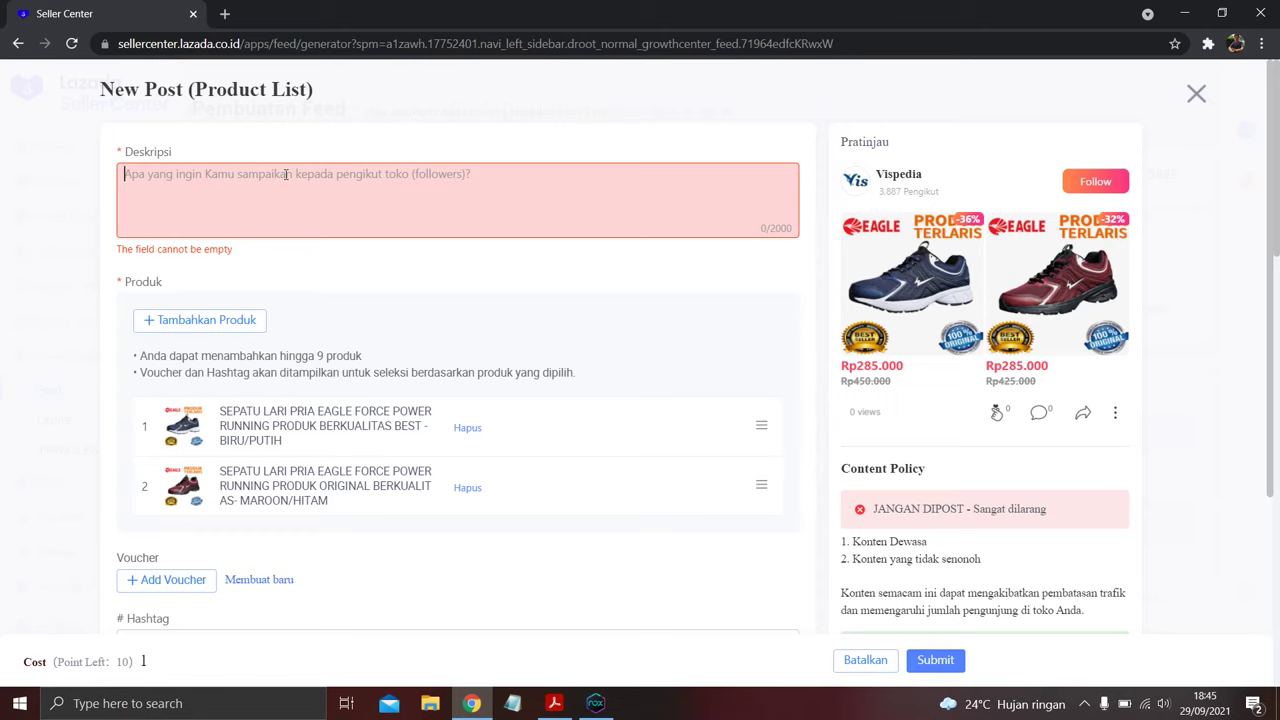
Enter the description "Sepatu Terbaru dari eagle ini sangat bagus dan cocok buat lari dan sneakers atau jalan-jalan sehari-hari, bahan bagus dan di jamin original dari eagle....".
text(Sepatu ini)
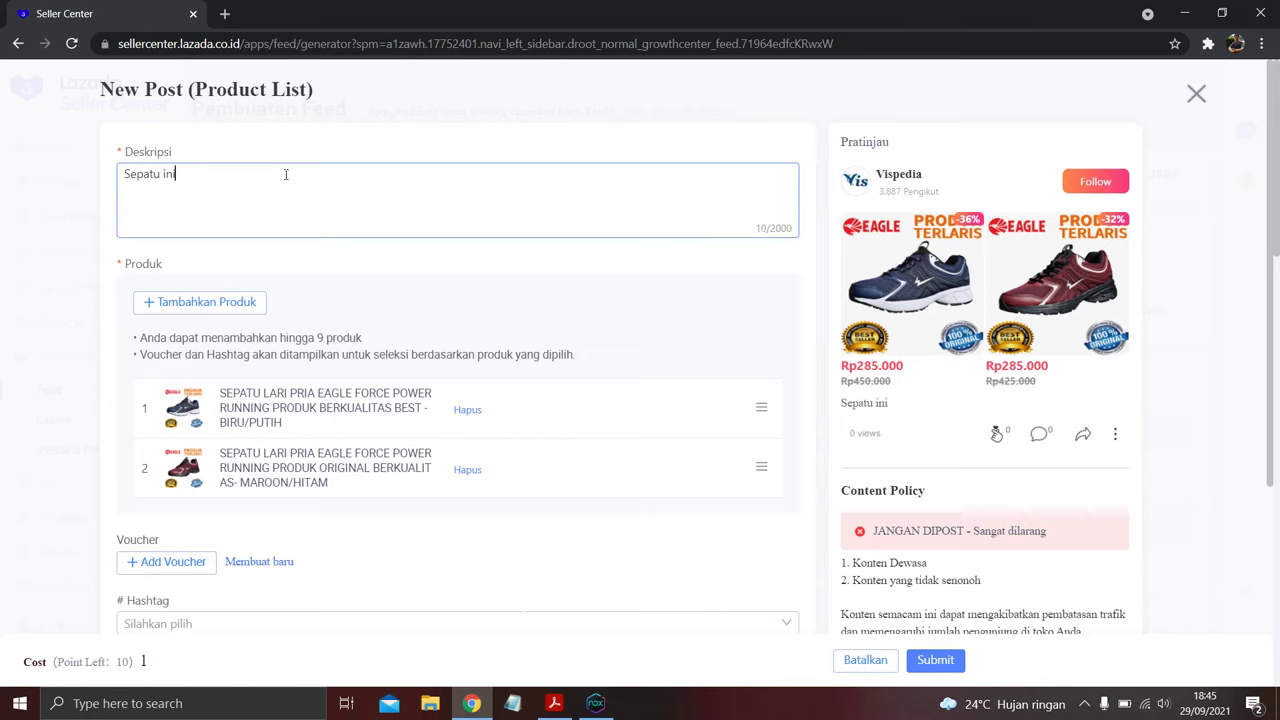
key(BackSpace)
key(BackSpace)
key(BackSpace)
text(Terbaru dai)
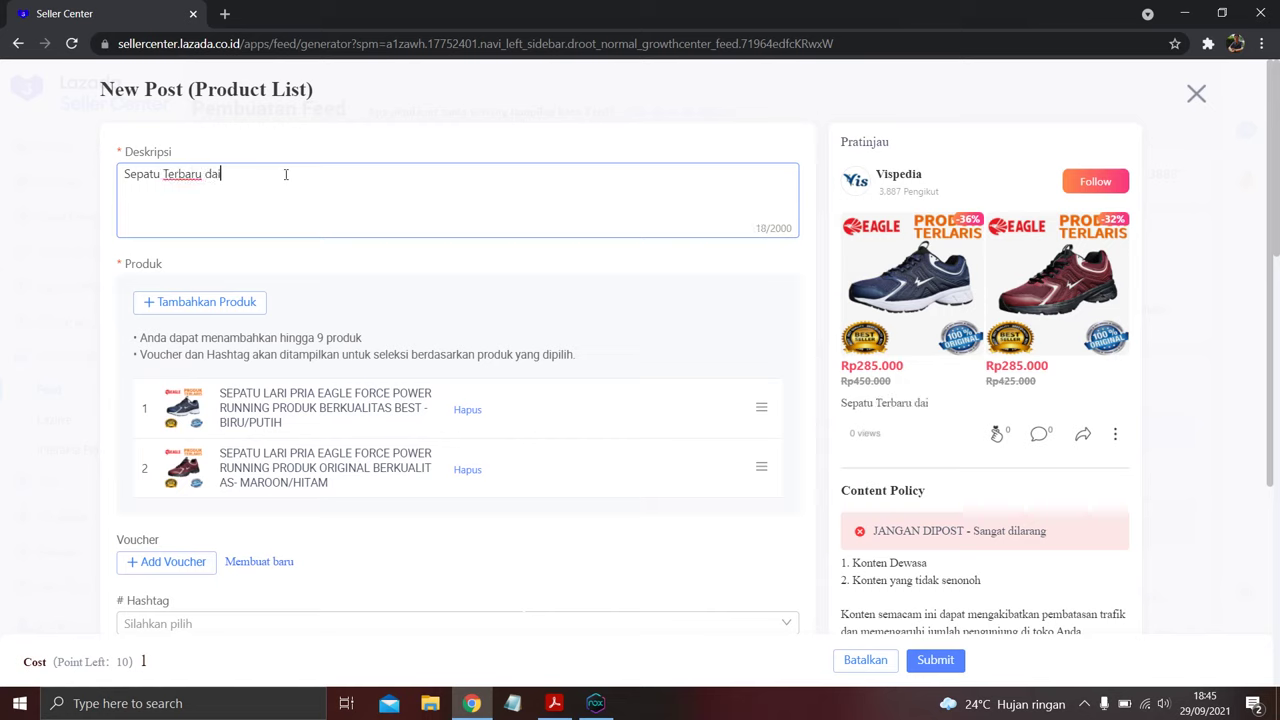
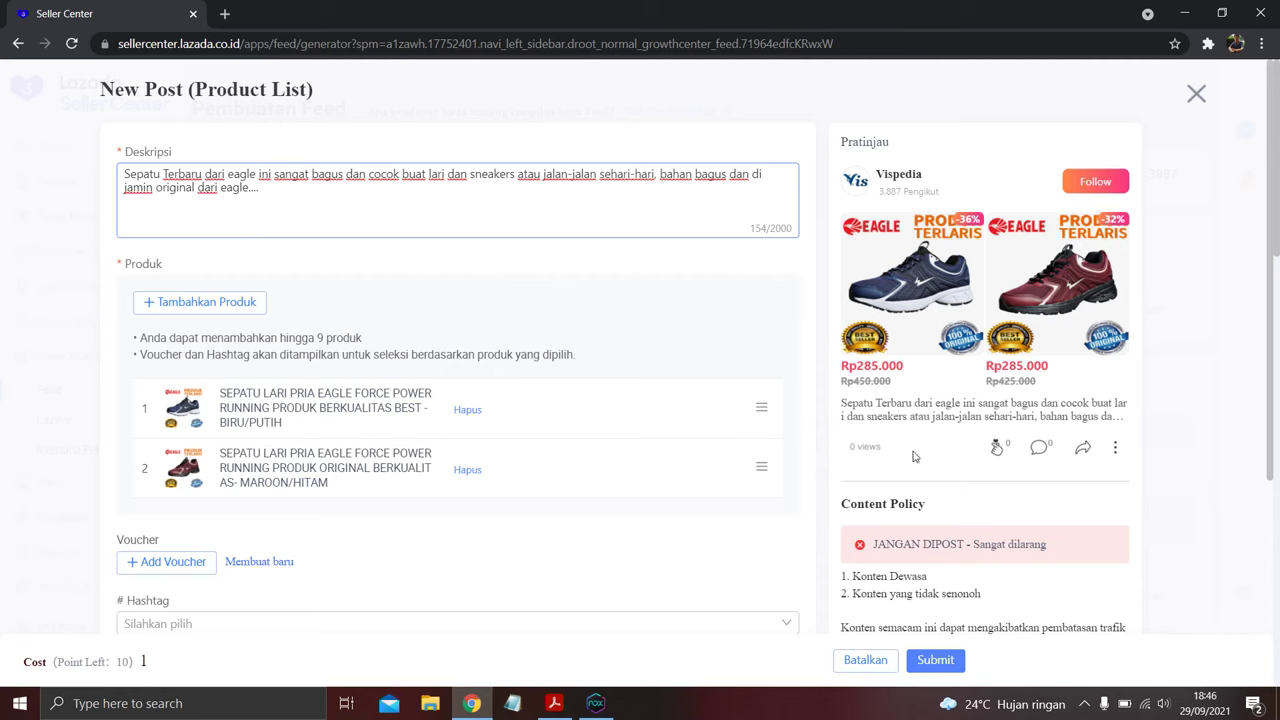
Add the Cuan Diskon voucher to the product list post.
scroll(940, 415, down, 1)
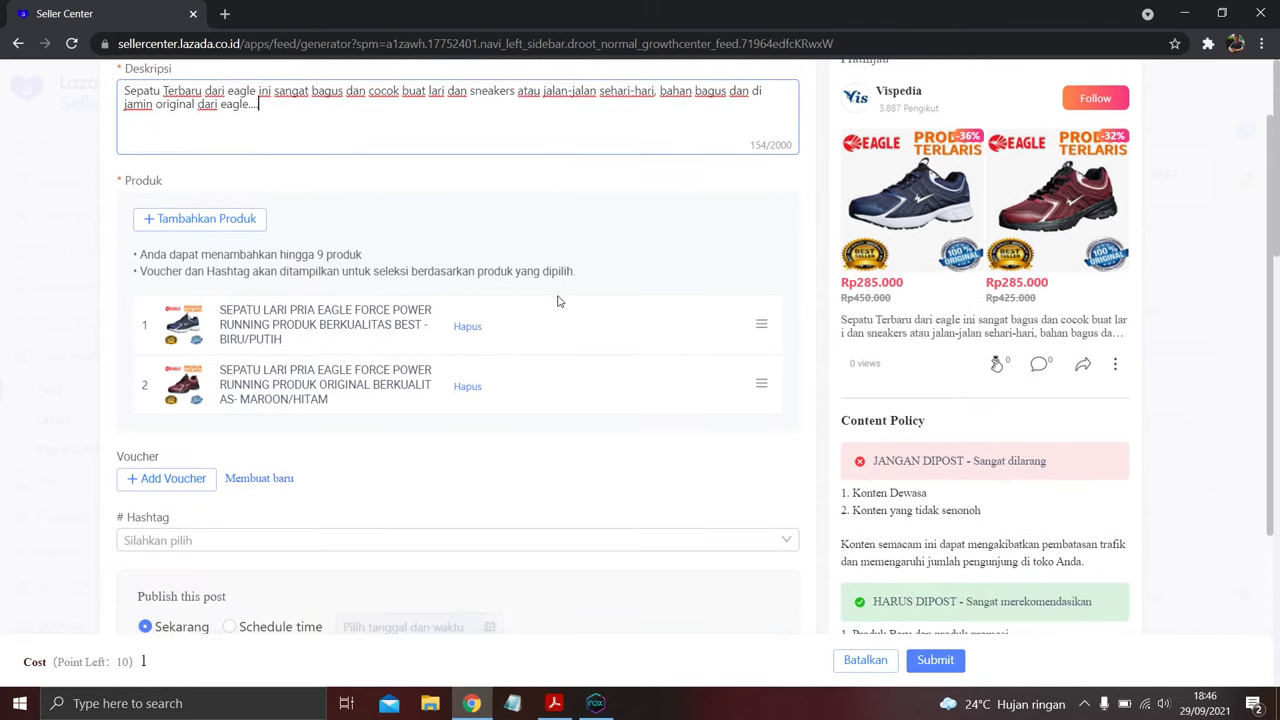
scroll(561, 301, down, 1)
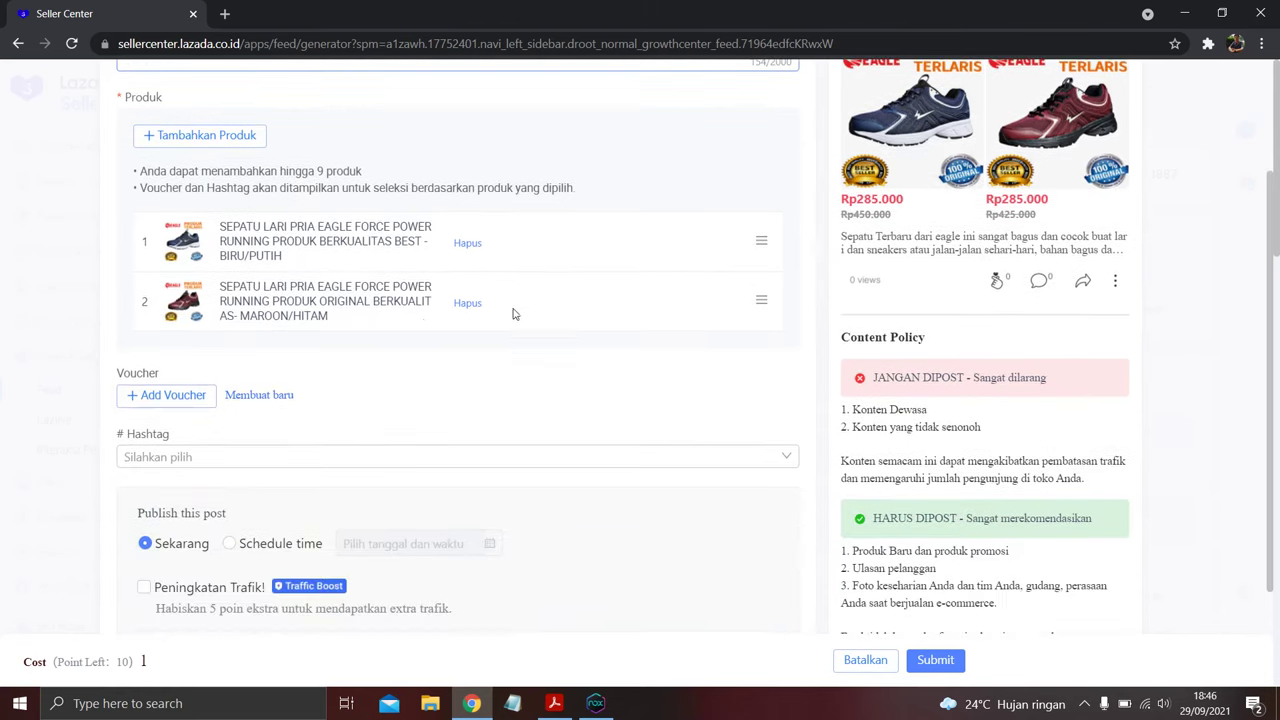
click(190, 395)
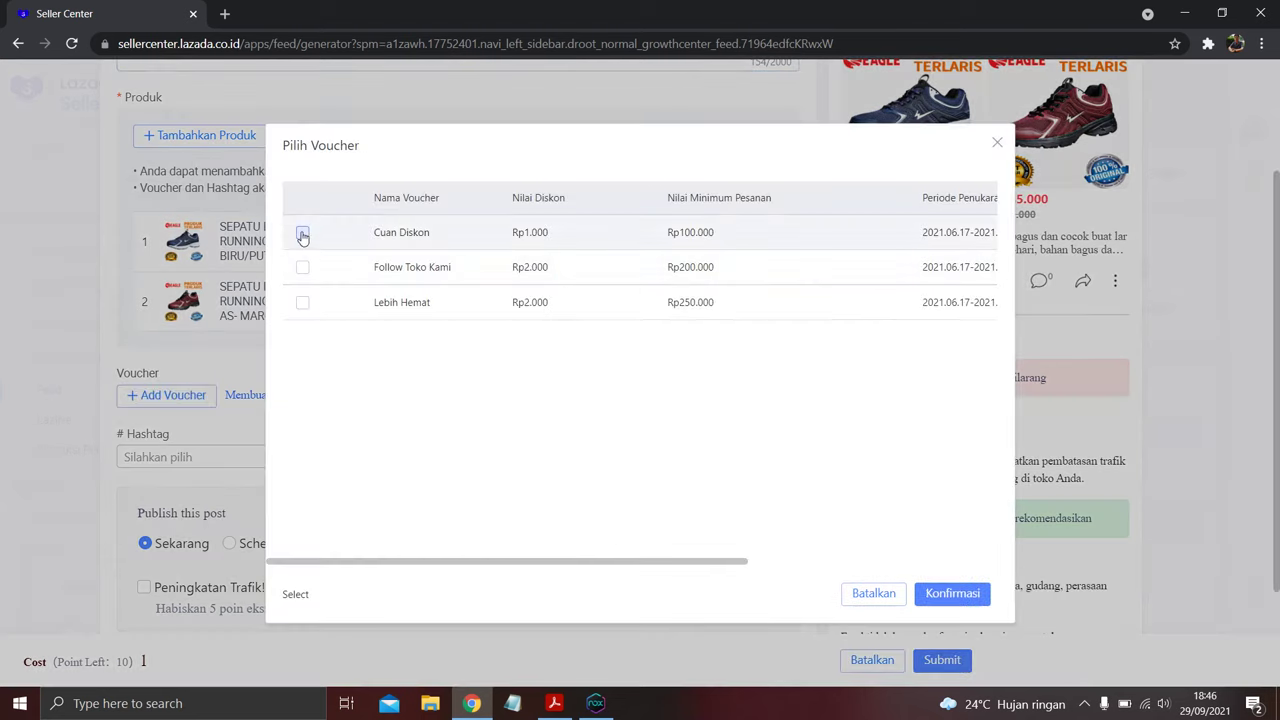
click(302, 232)
click(955, 593)
Add the hashtags #Currently Wearing, #Look Good Feel Good and #Get Ready With Me to the post.
scroll(426, 523, down, 2)
click(447, 432)
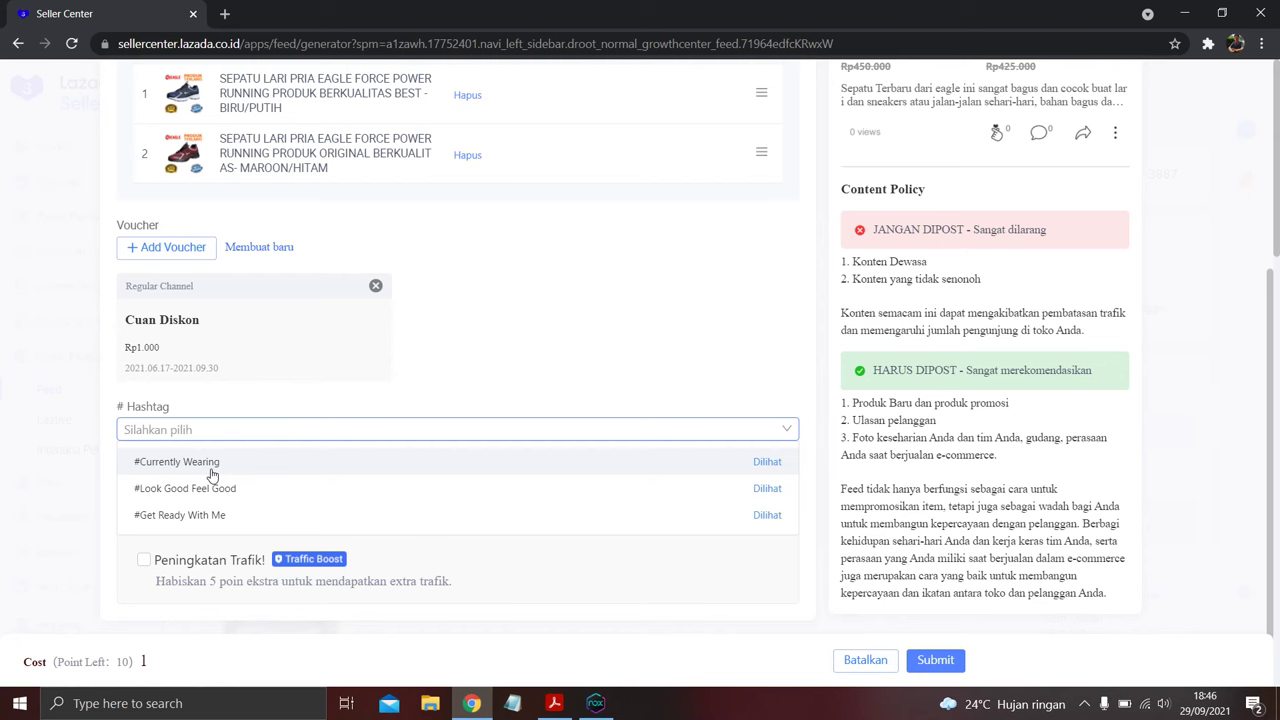
click(214, 466)
click(214, 489)
click(214, 516)
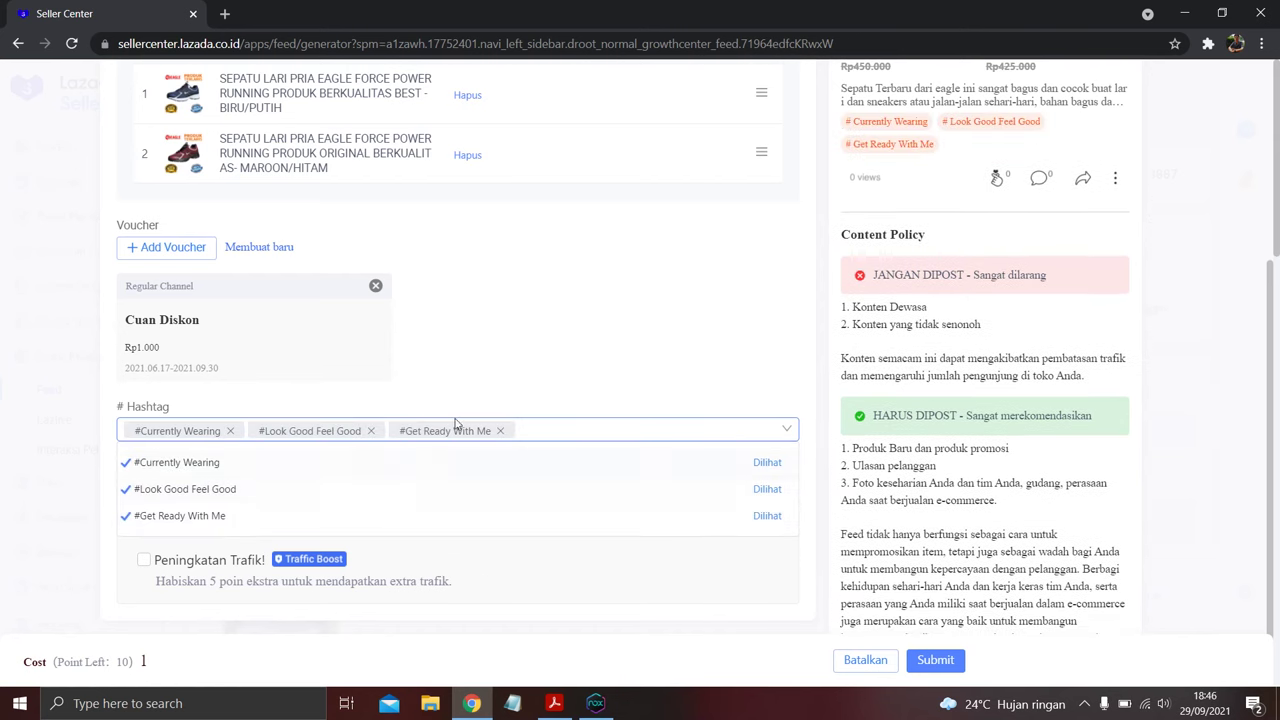
click(584, 355)
View the QR code for the #Currently Wearing hashtag and reselect that hashtag for the post.
scroll(582, 355, down, 1)
click(580, 392)
click(767, 424)
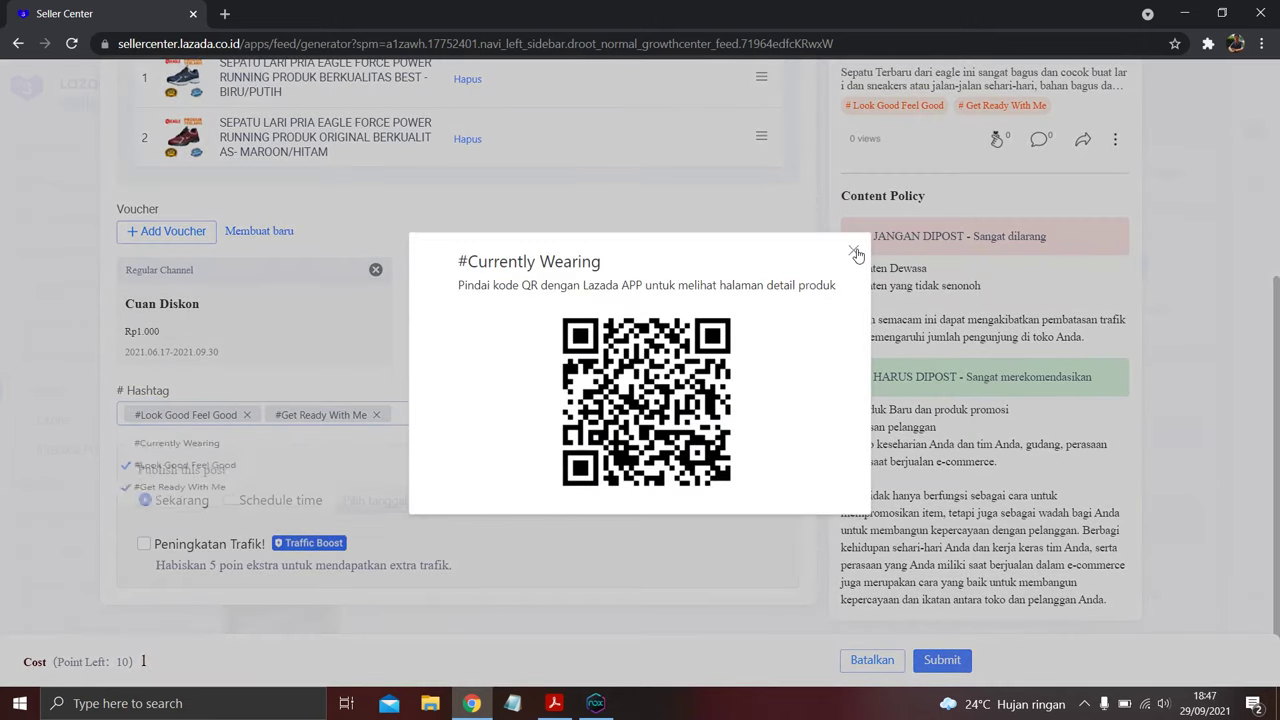
click(852, 251)
click(515, 411)
click(209, 447)
click(531, 325)
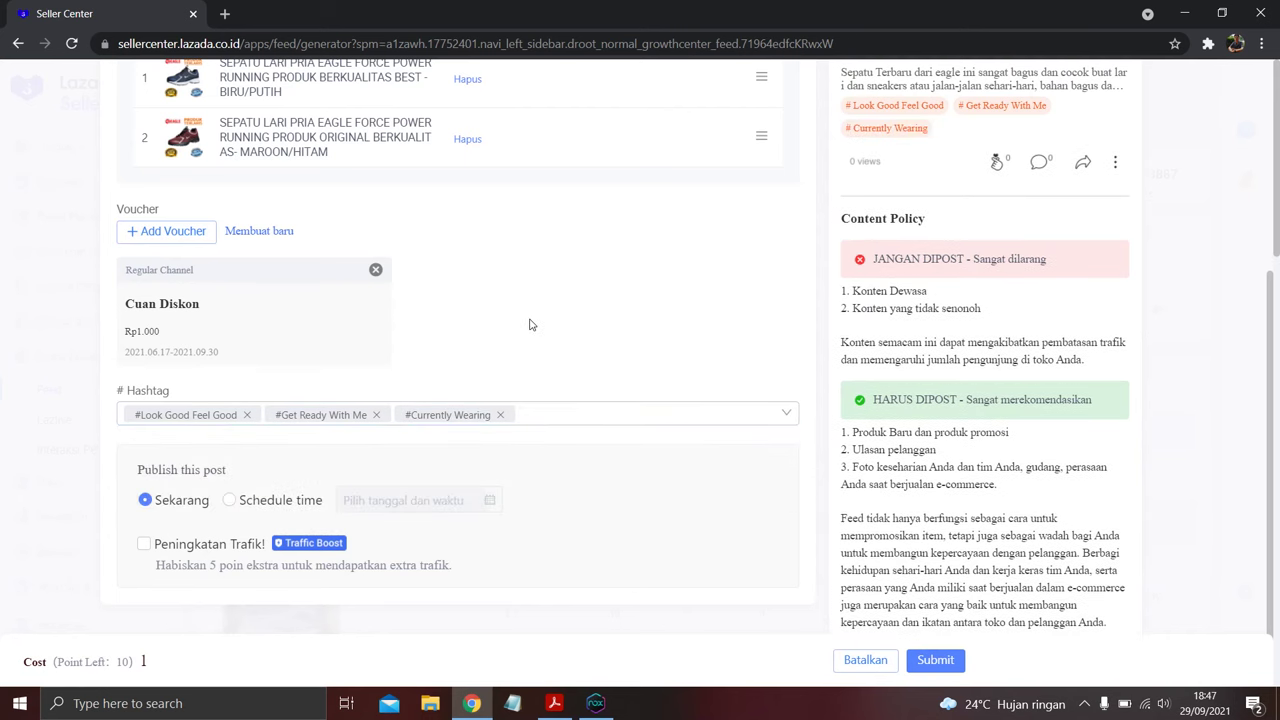
scroll(531, 325, down, 1)
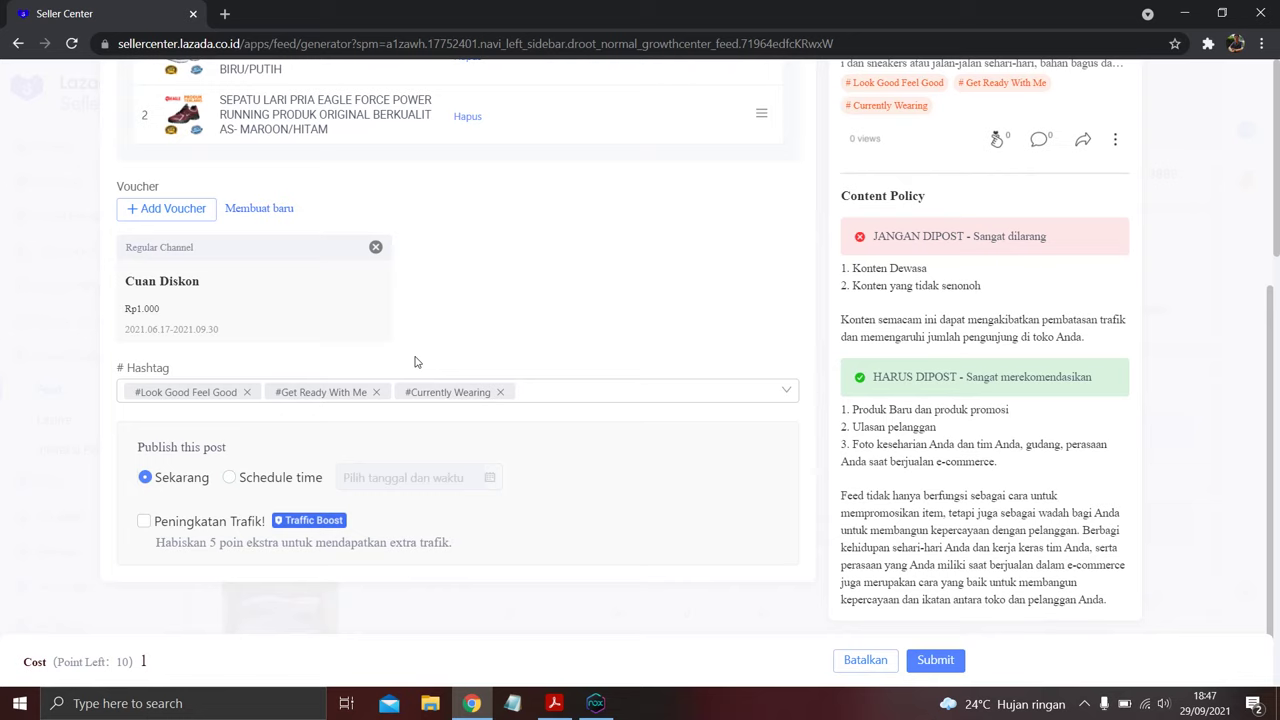
click(296, 480)
click(405, 479)
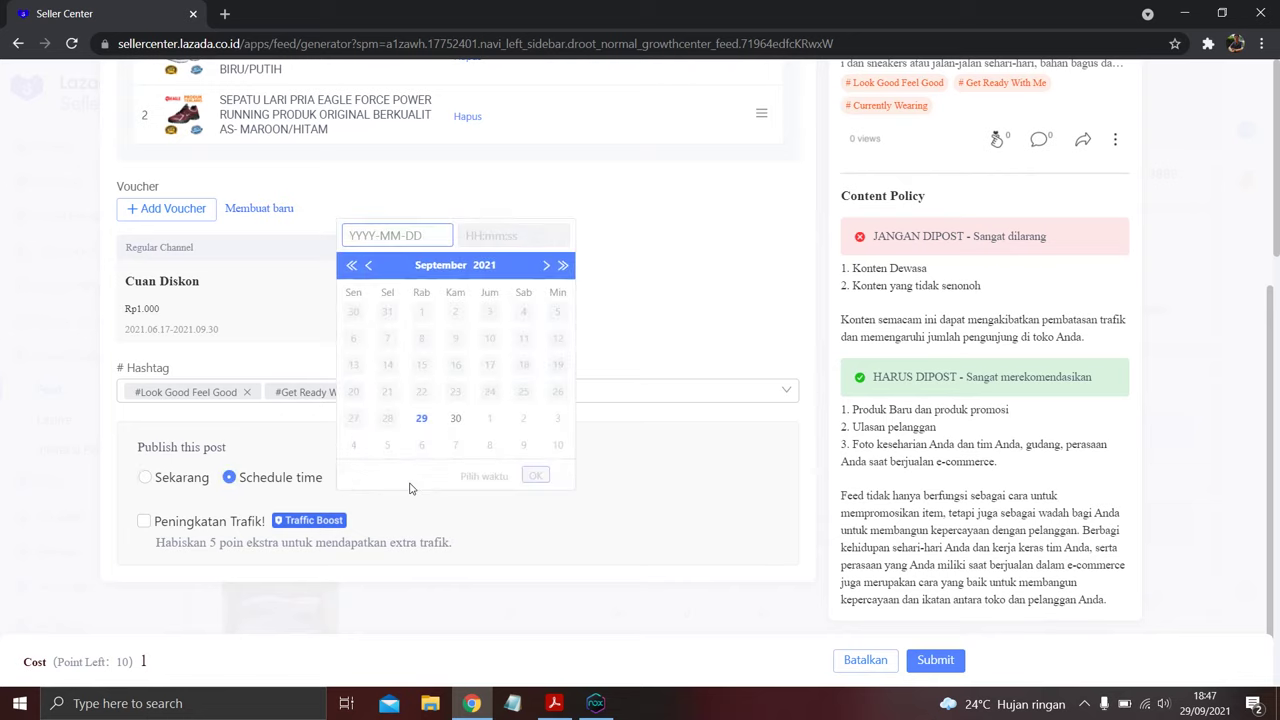
click(455, 418)
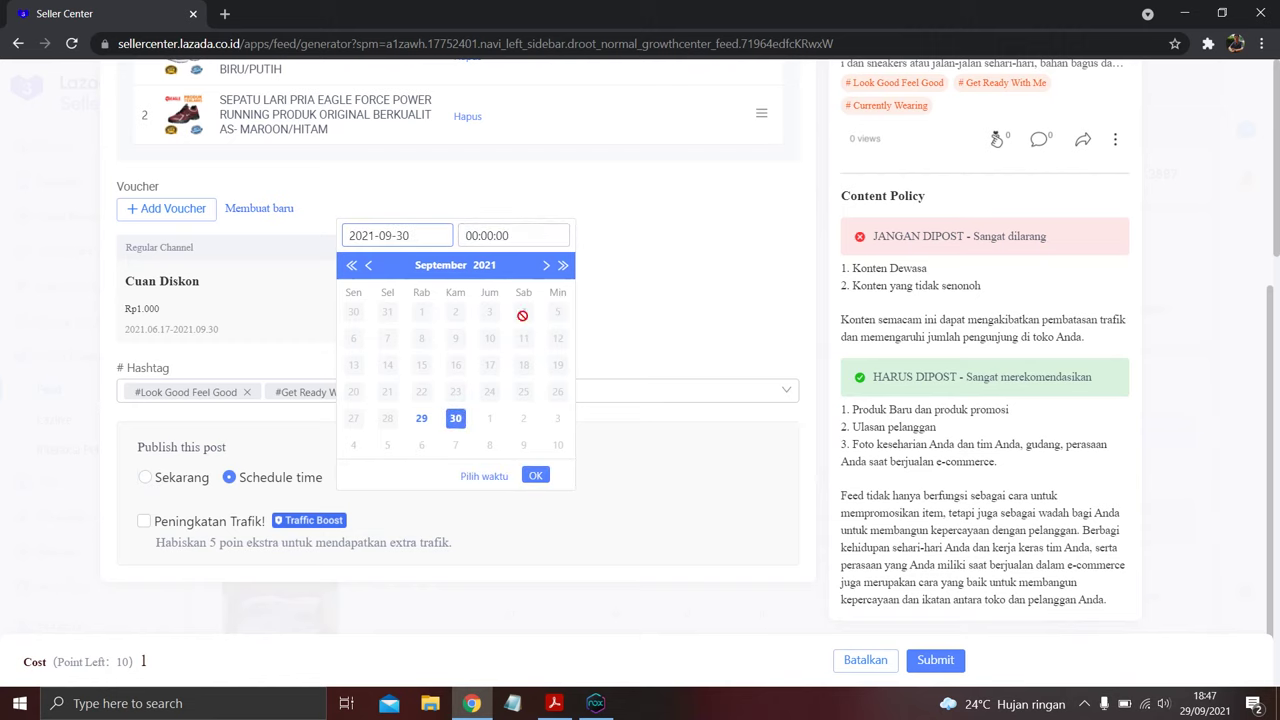
click(545, 267)
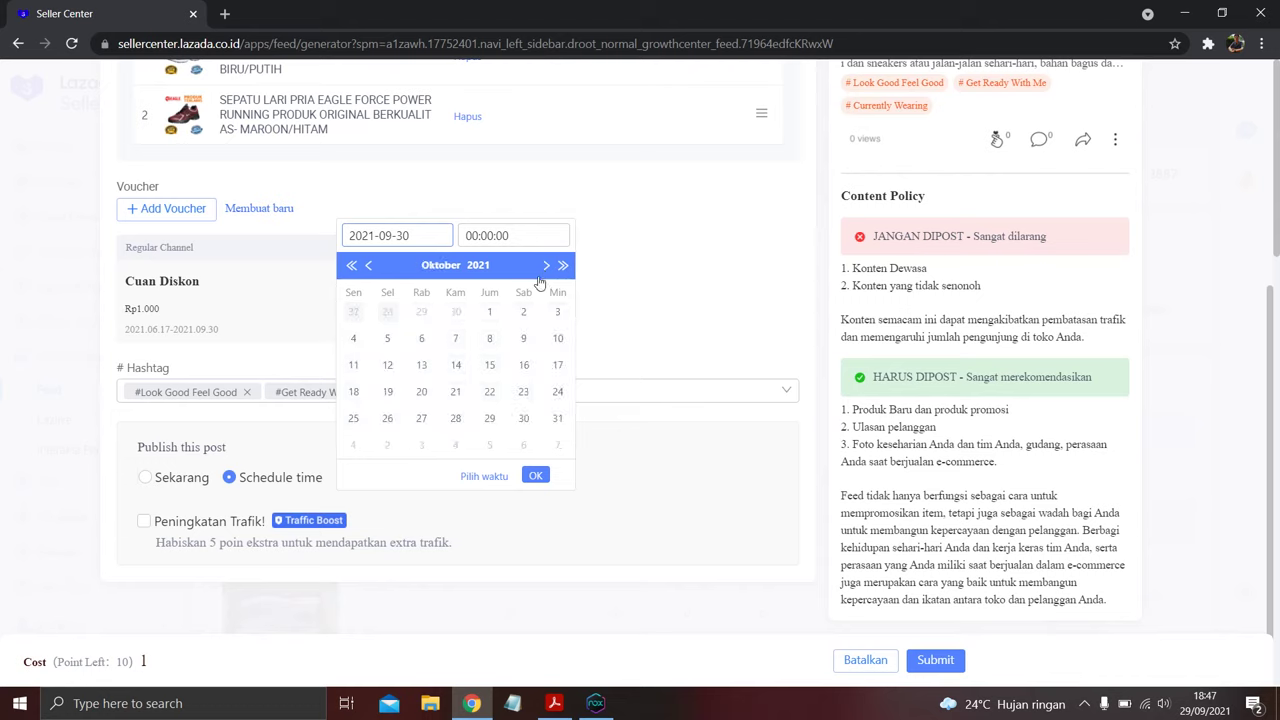
click(558, 338)
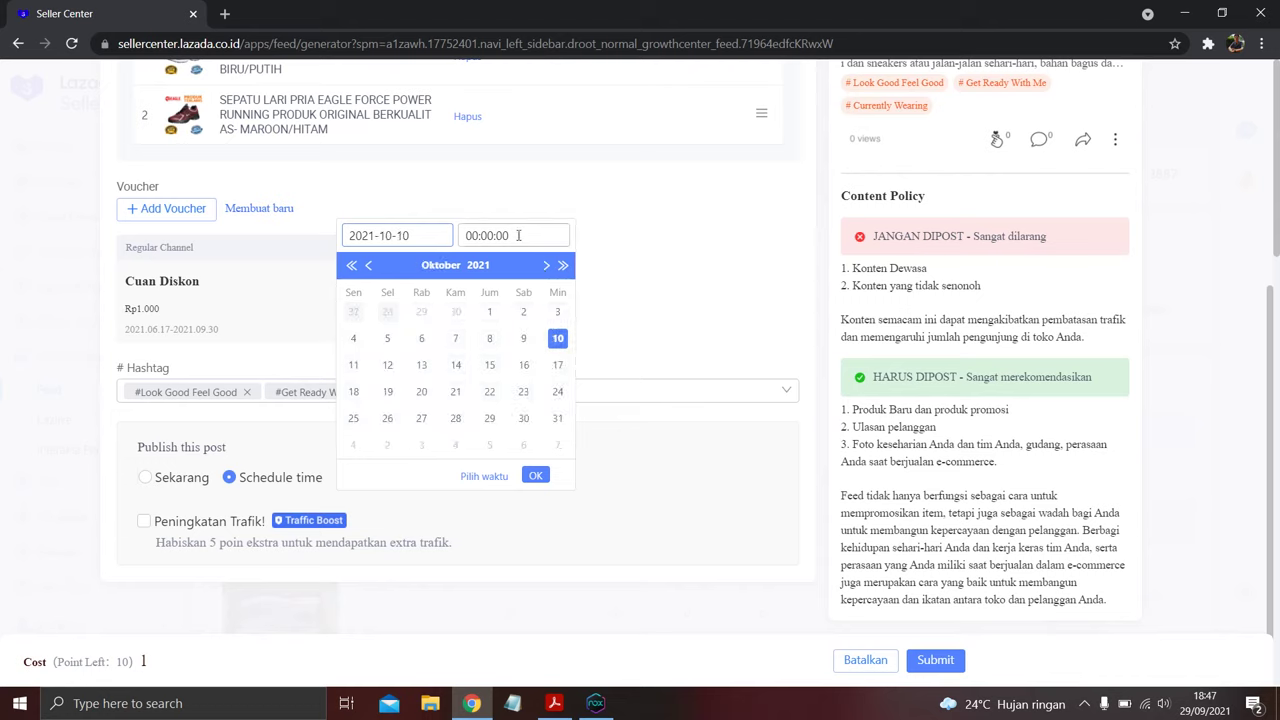
click(686, 177)
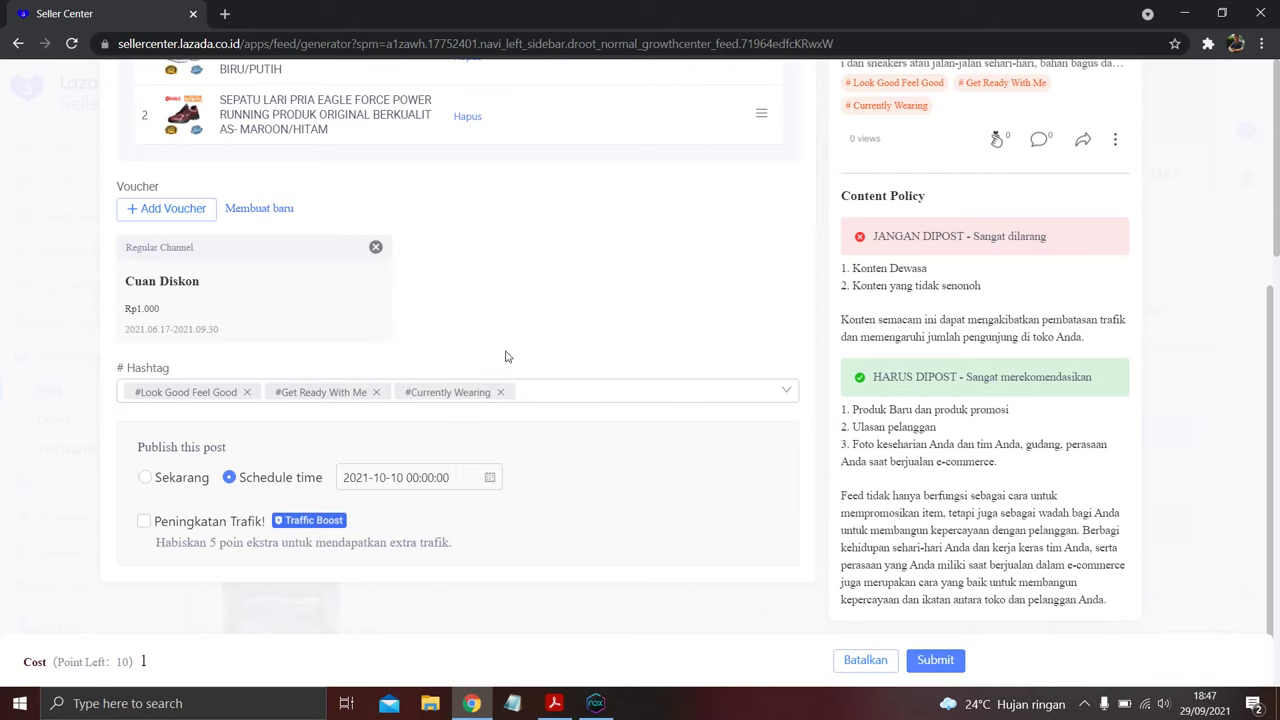
click(146, 478)
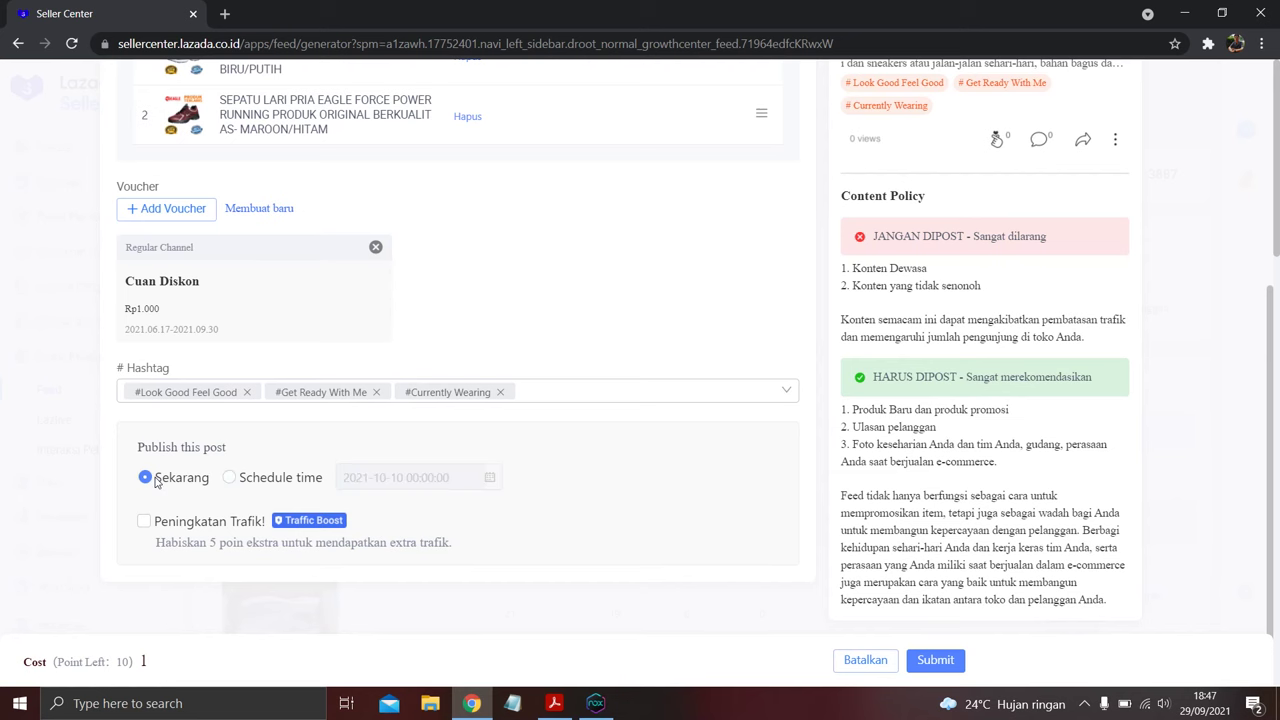
Review the completed post form, its preview and the Content Policy rules on prohibited and recommended posts.
scroll(569, 441, up, 4)
scroll(569, 441, down, 4)
scroll(569, 441, up, 4)
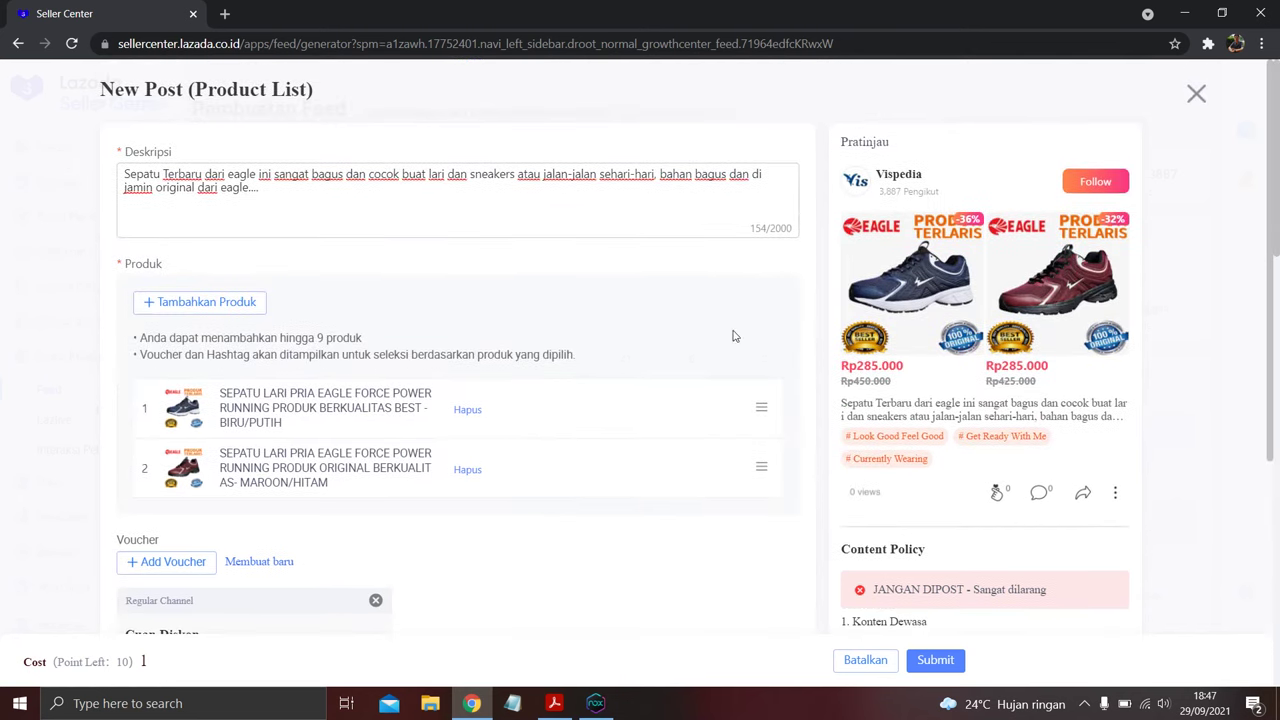
scroll(1030, 170, down, 4)
scroll(1025, 172, up, 4)
scroll(1017, 231, down, 3)
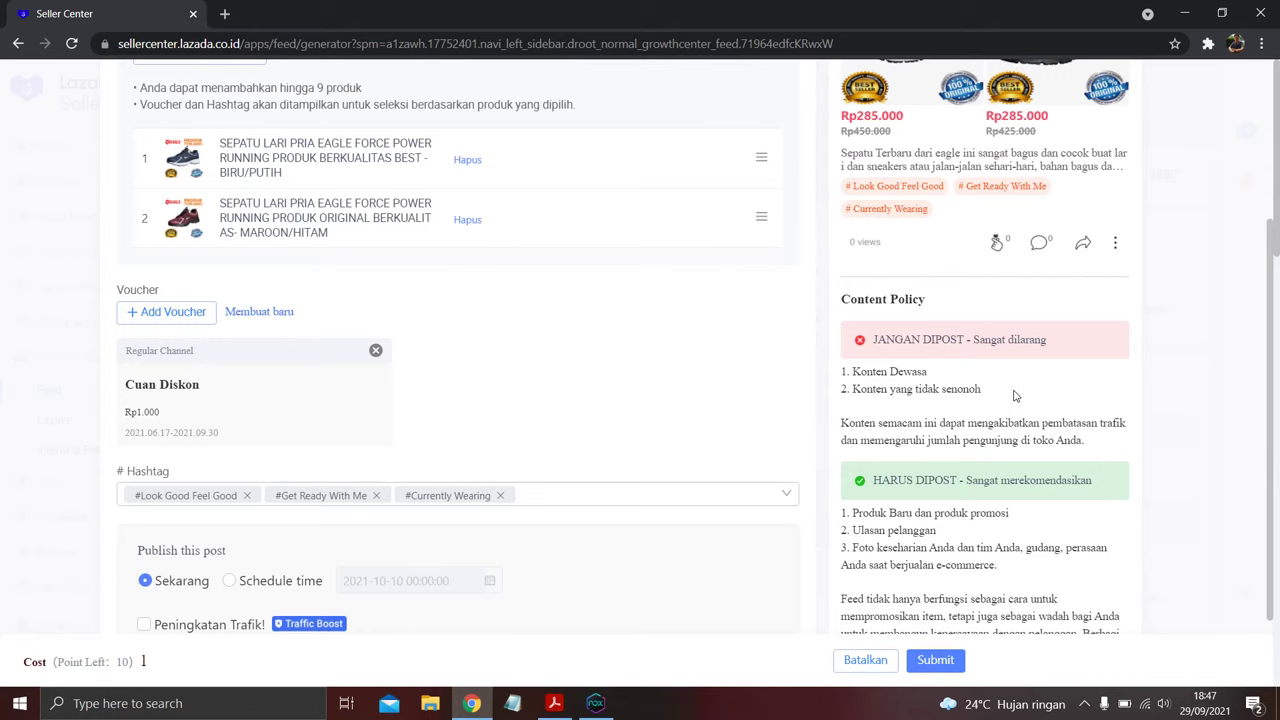
scroll(1015, 396, down, 1)
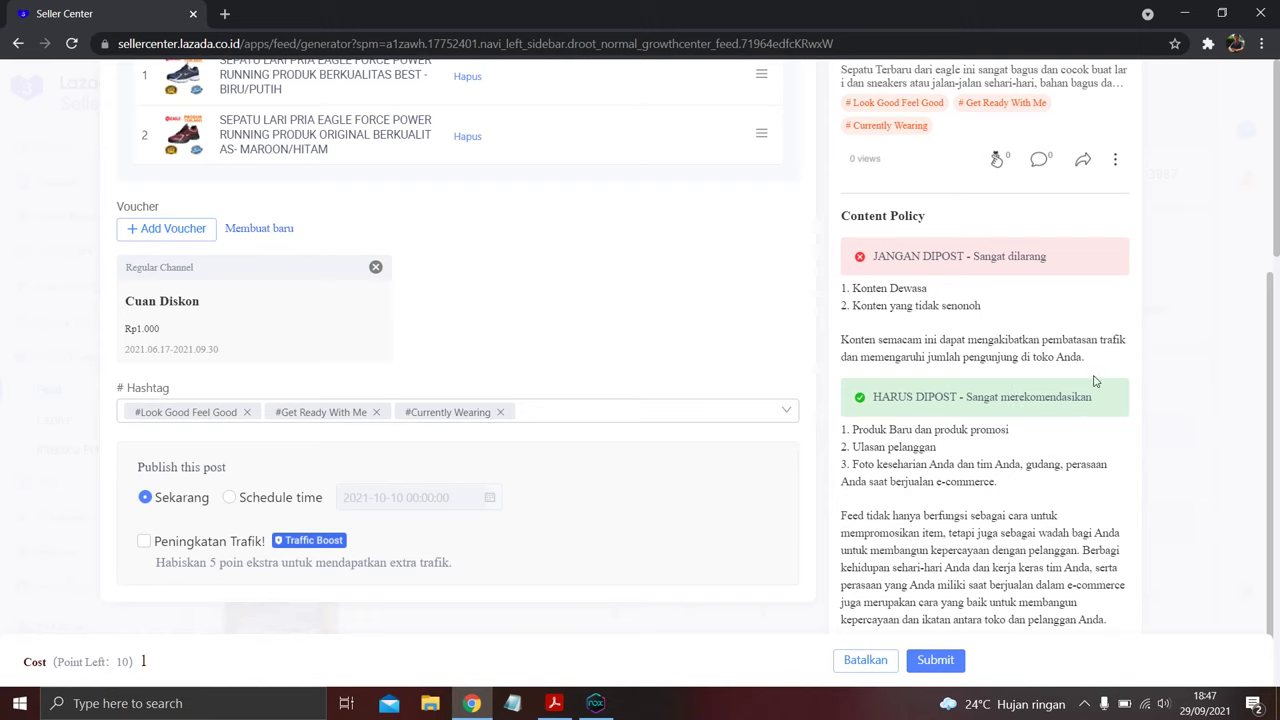
scroll(1095, 381, down, 1)
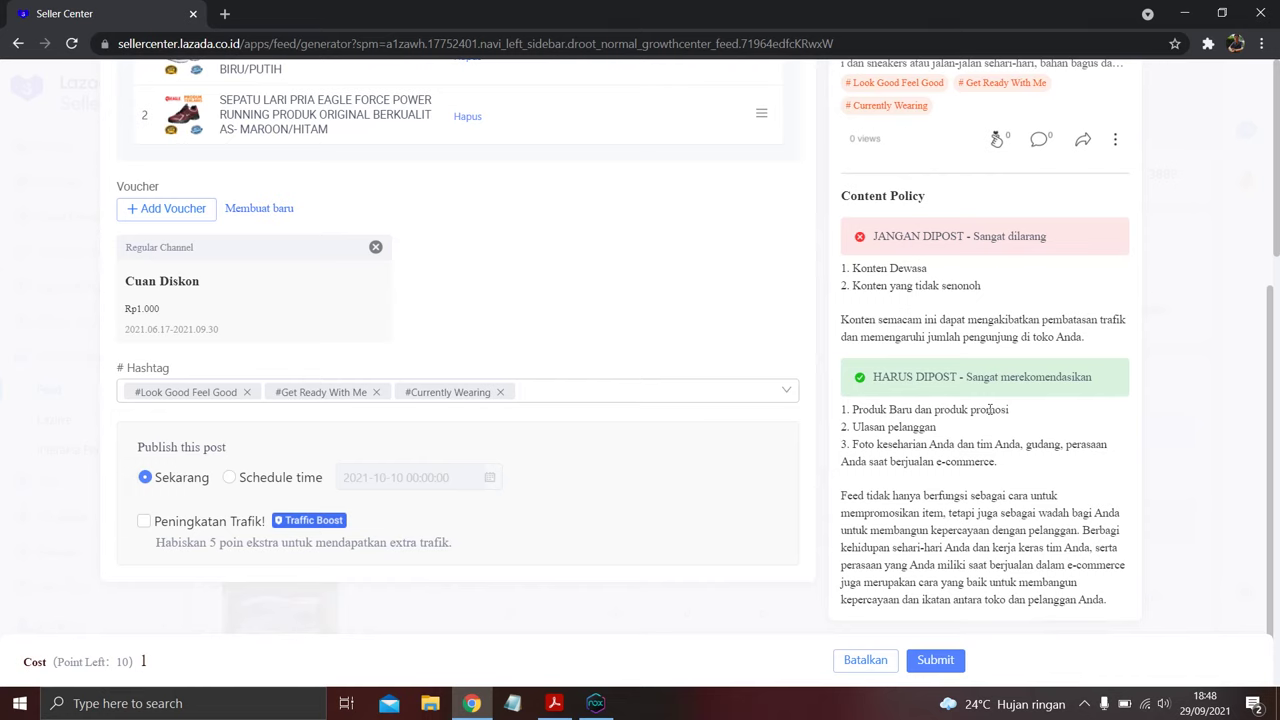
scroll(990, 410, up, 4)
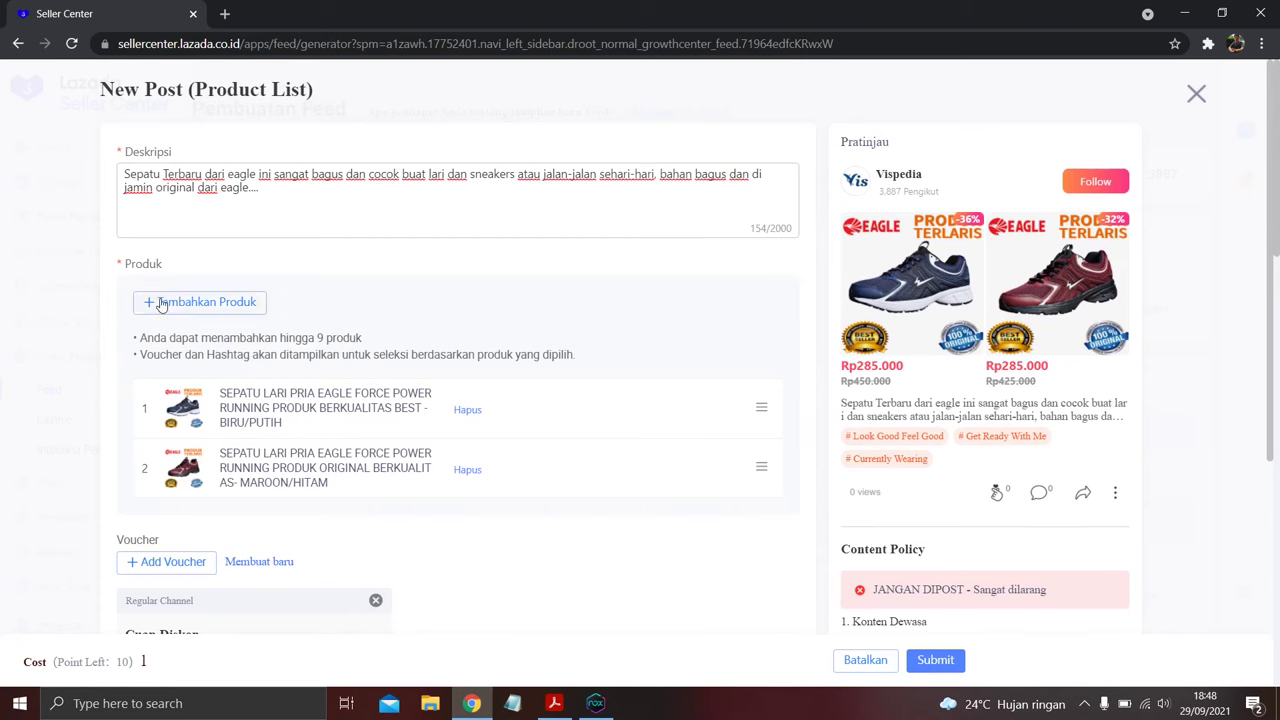
scroll(337, 281, down, 2)
scroll(190, 360, down, 2)
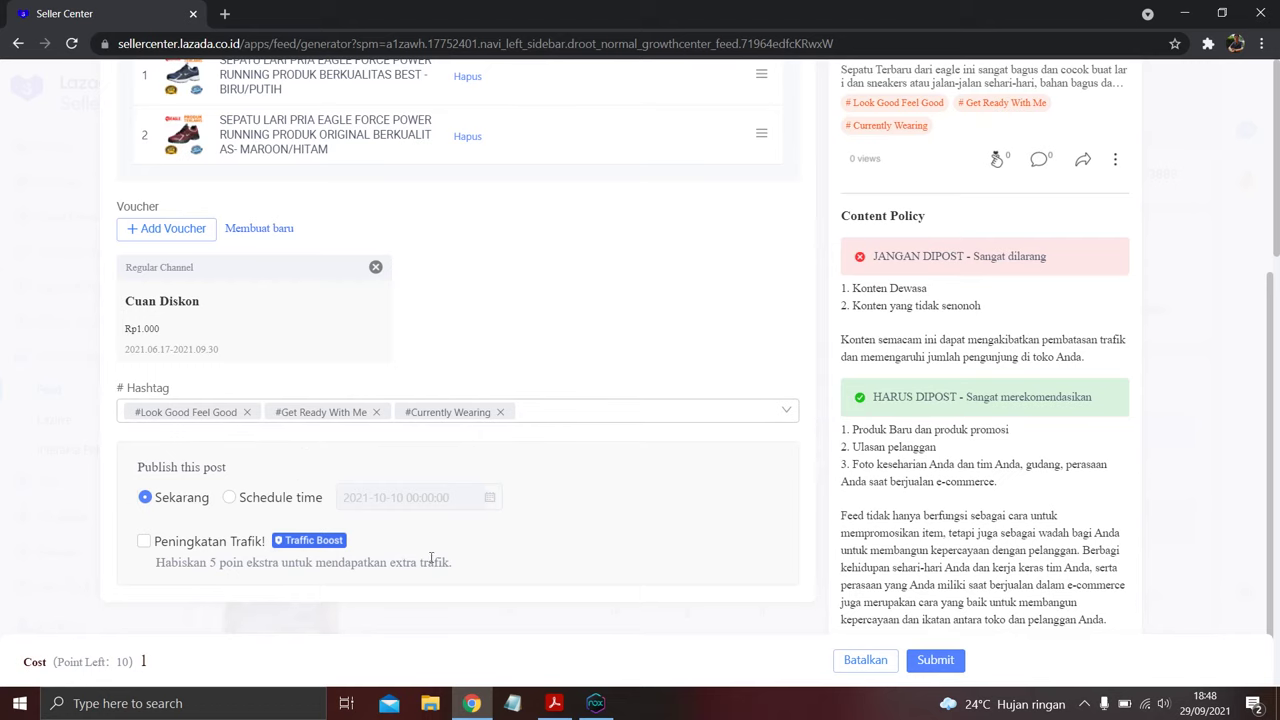
Submit the product list post and exit to the Postingan Feed list.
click(945, 662)
click(693, 429)
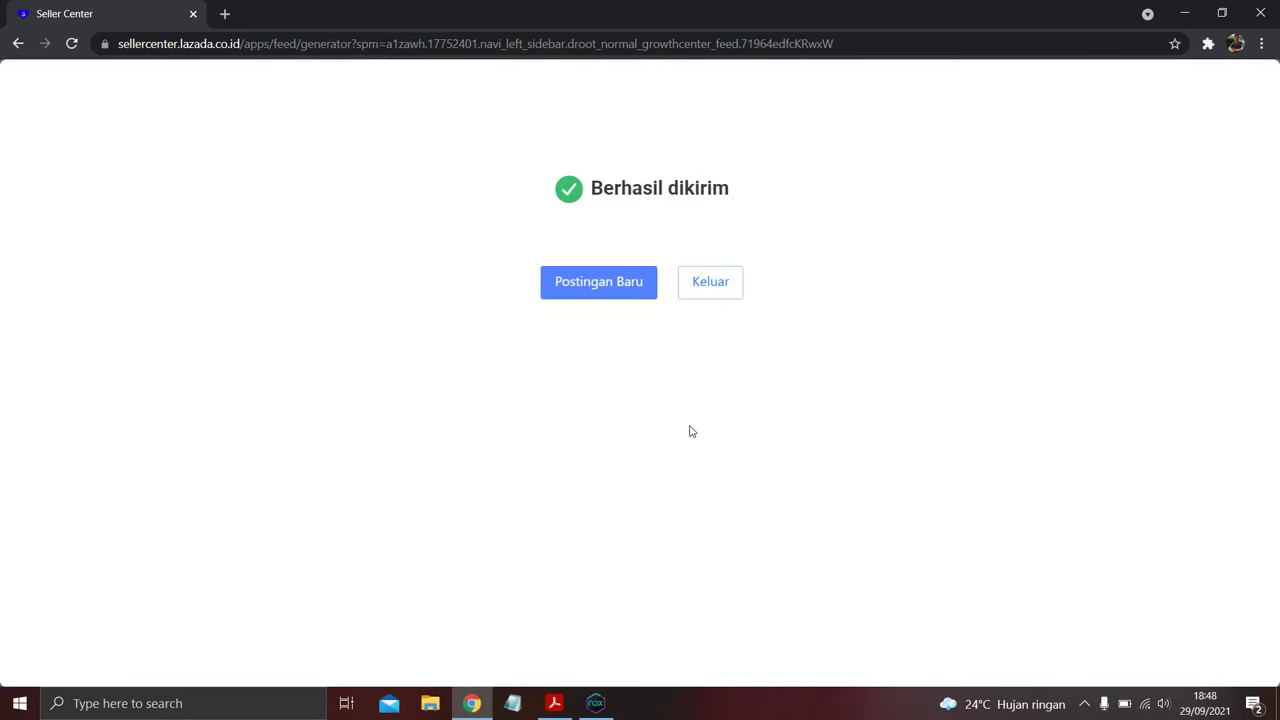
click(708, 283)
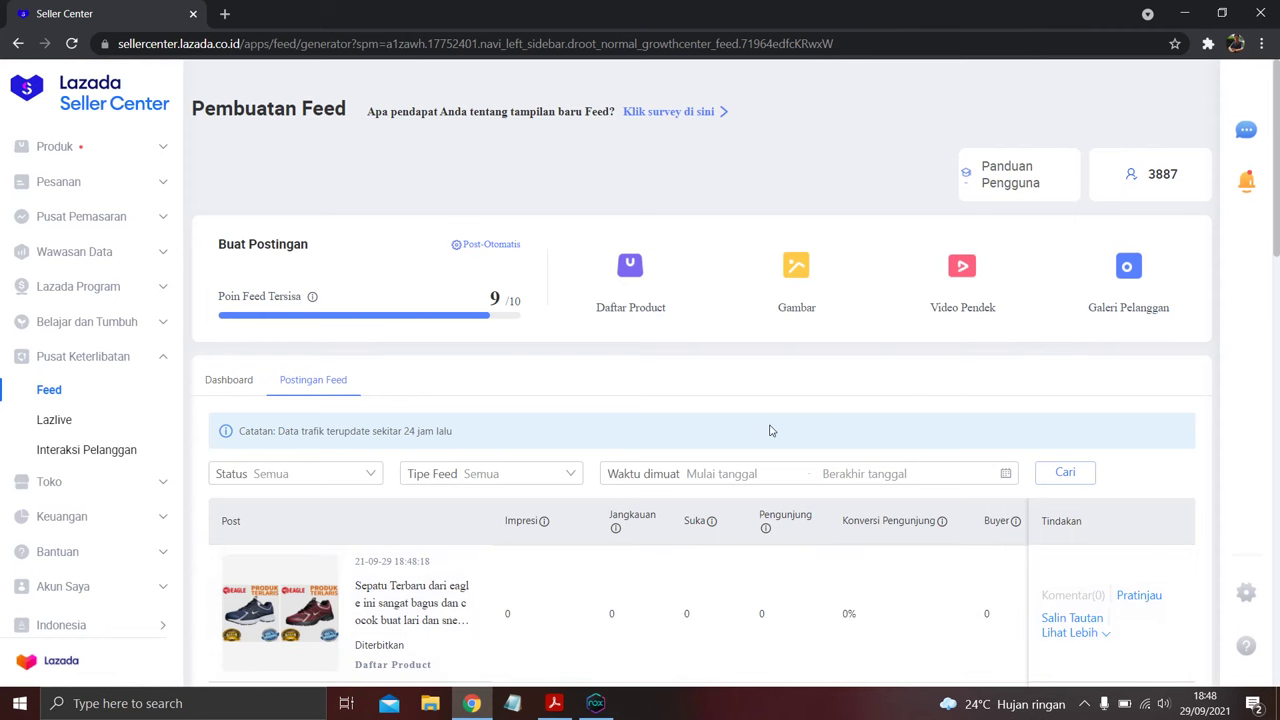
Switch to the Lazada app in NoxPlayer and open the Vispedia store's Feed to view the newly published Eagle shoe post.
scroll(770, 430, down, 2)
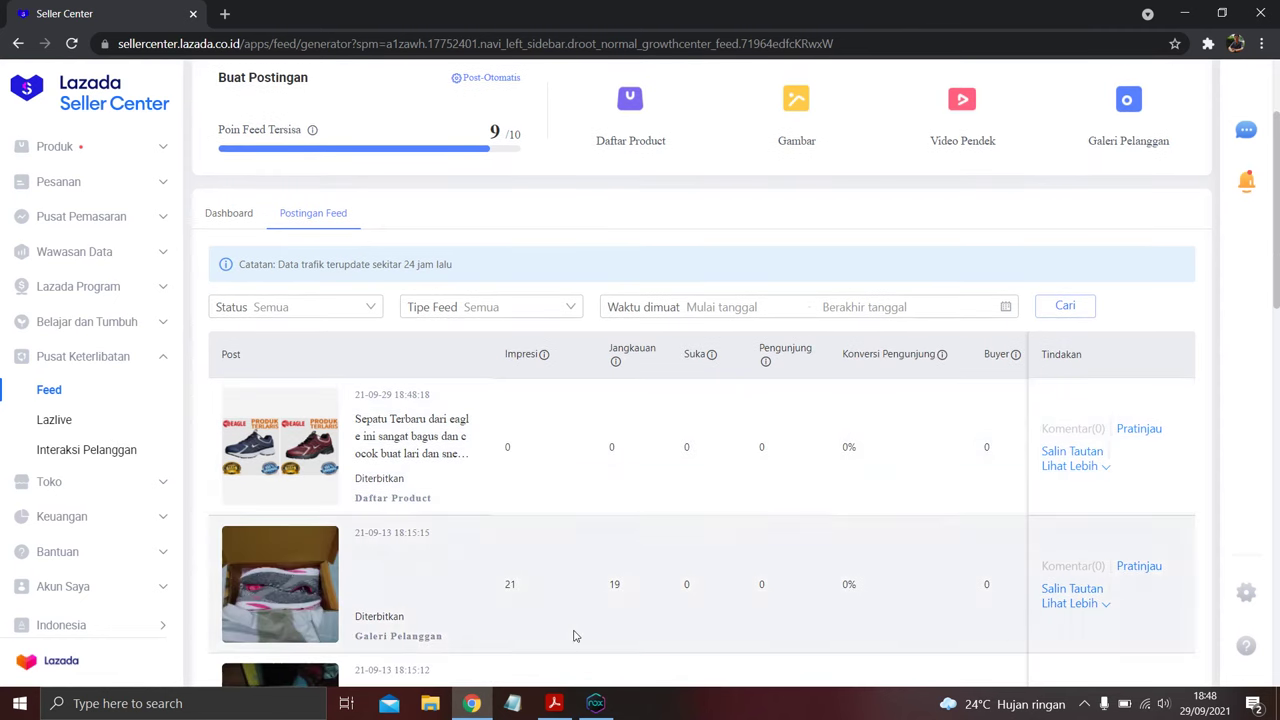
click(595, 703)
scroll(945, 300, up, 2)
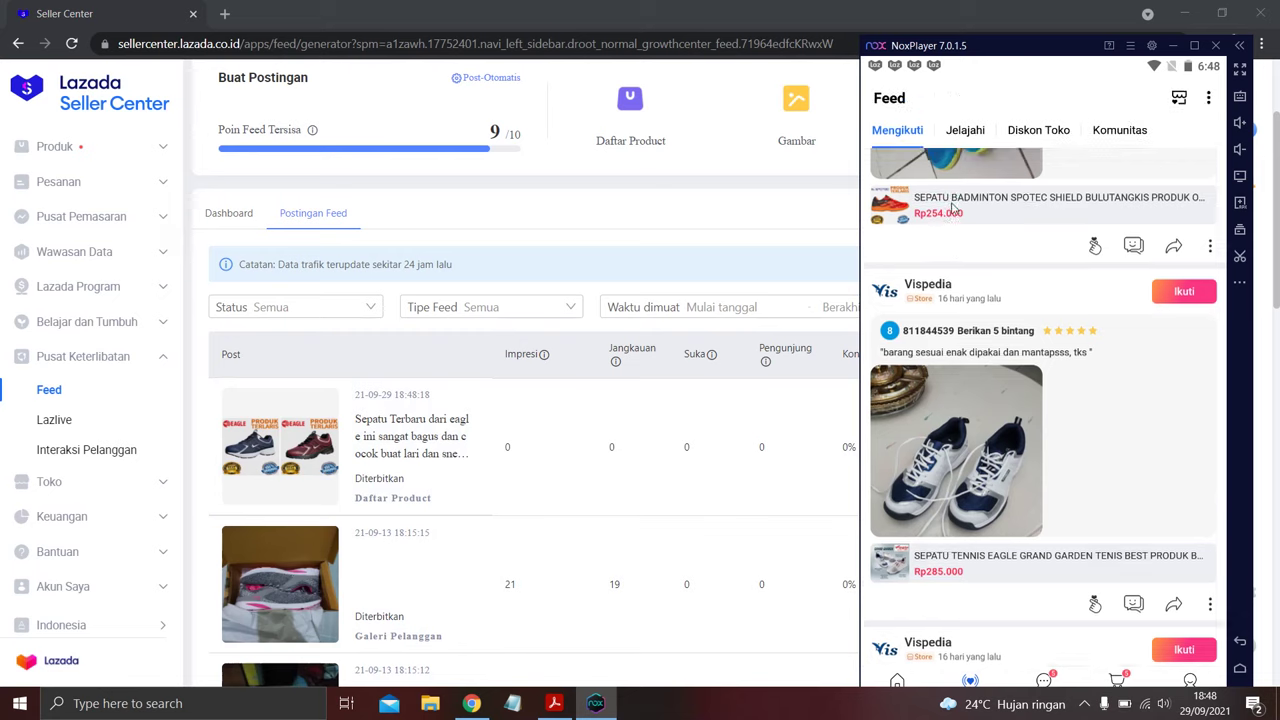
click(930, 450)
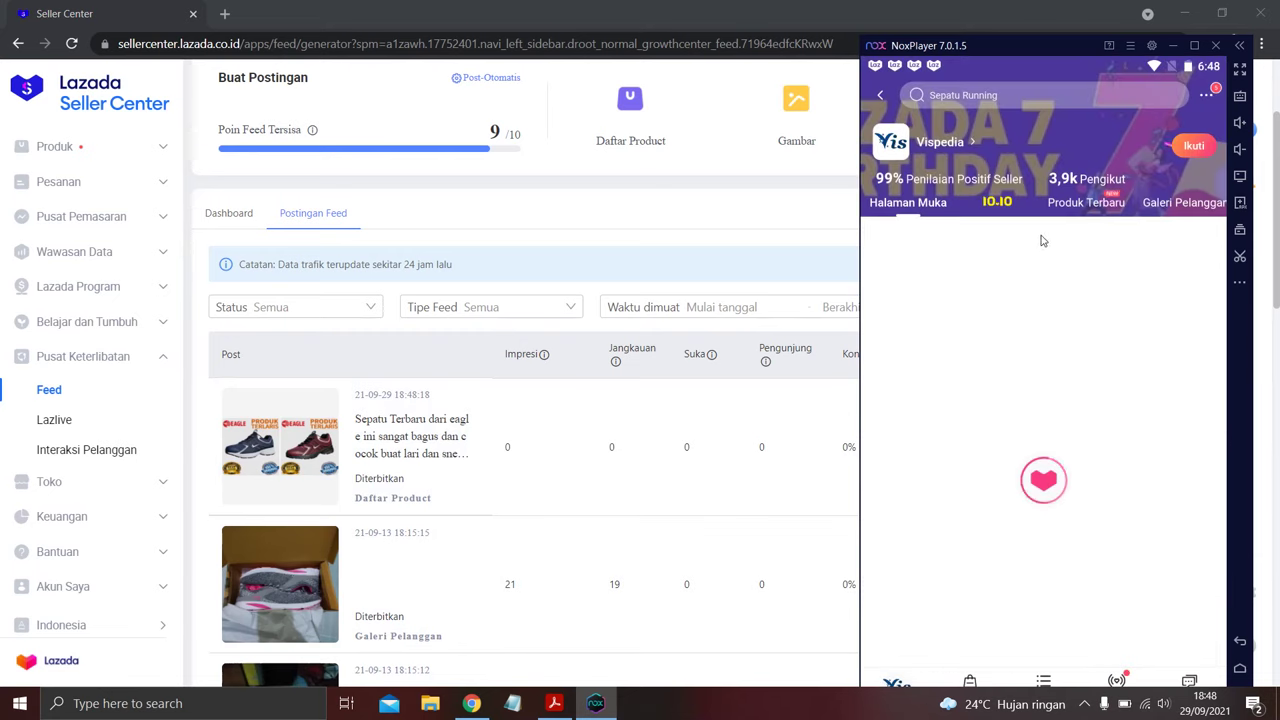
drag(1050, 63, 890, 28)
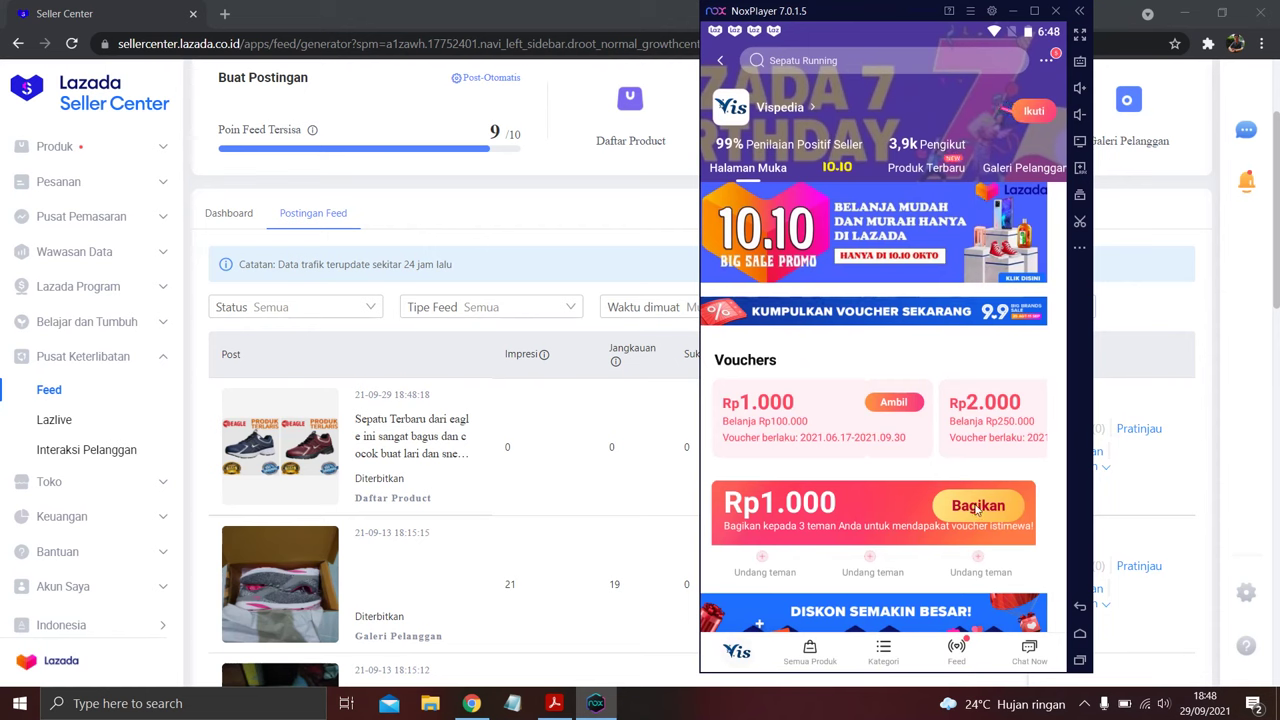
click(963, 658)
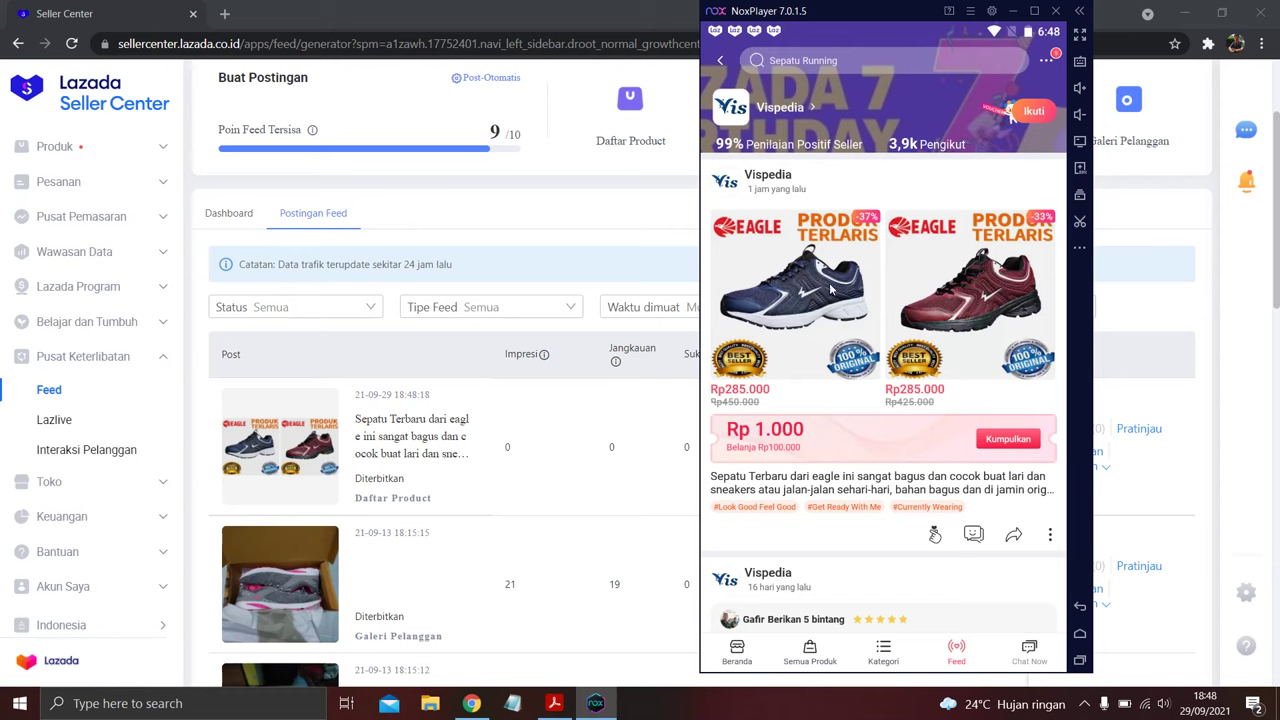
Leave the Vispedia store page and go to the beginning of the app's main Mengikuti feed.
click(835, 196)
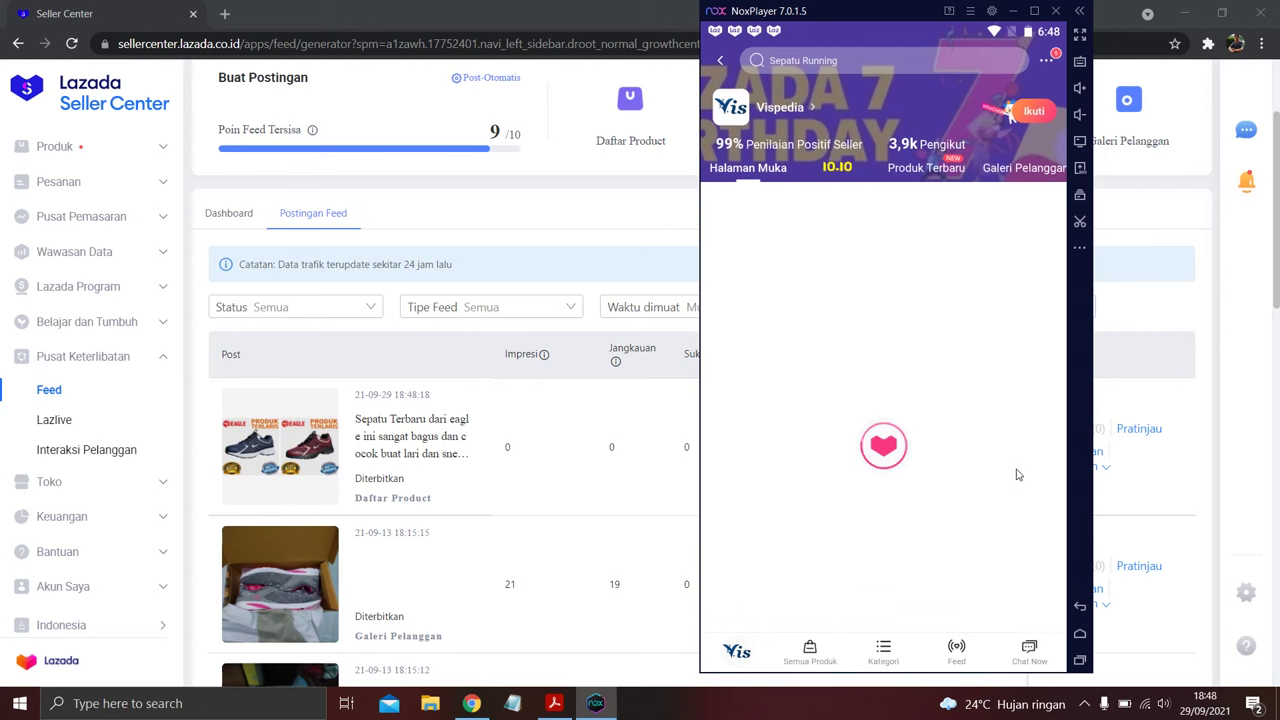
click(720, 62)
click(720, 63)
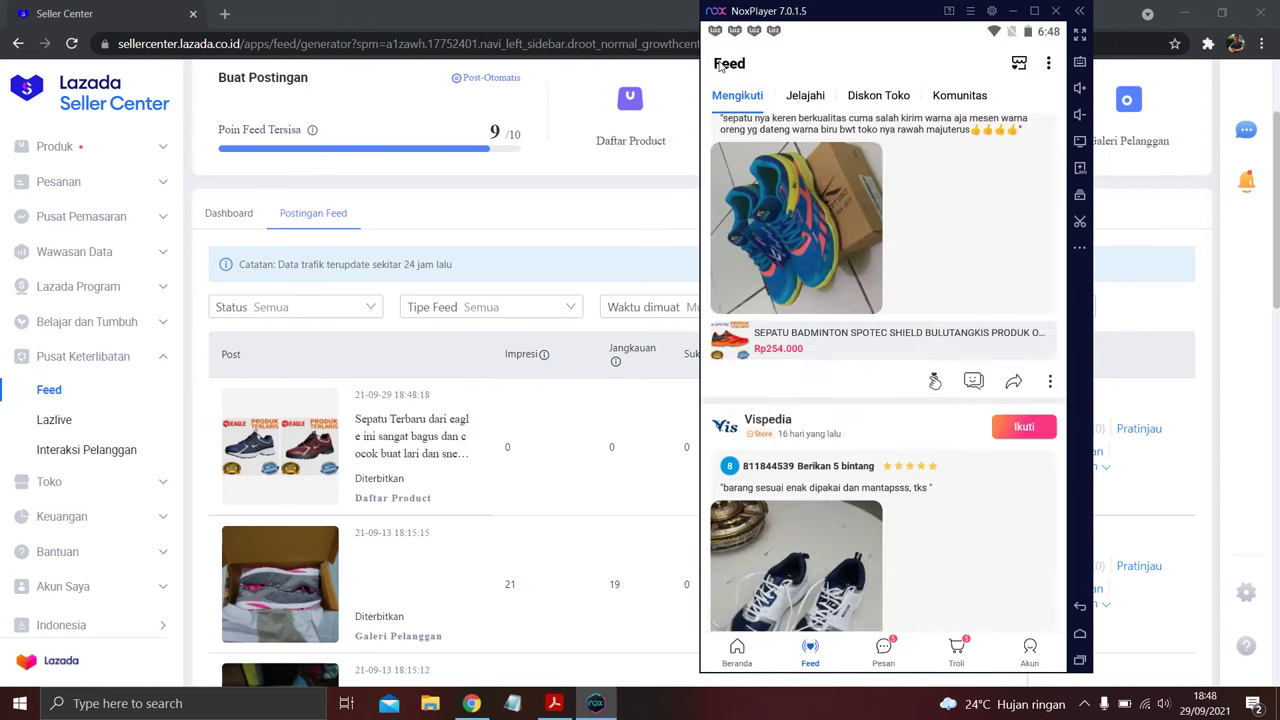
click(737, 650)
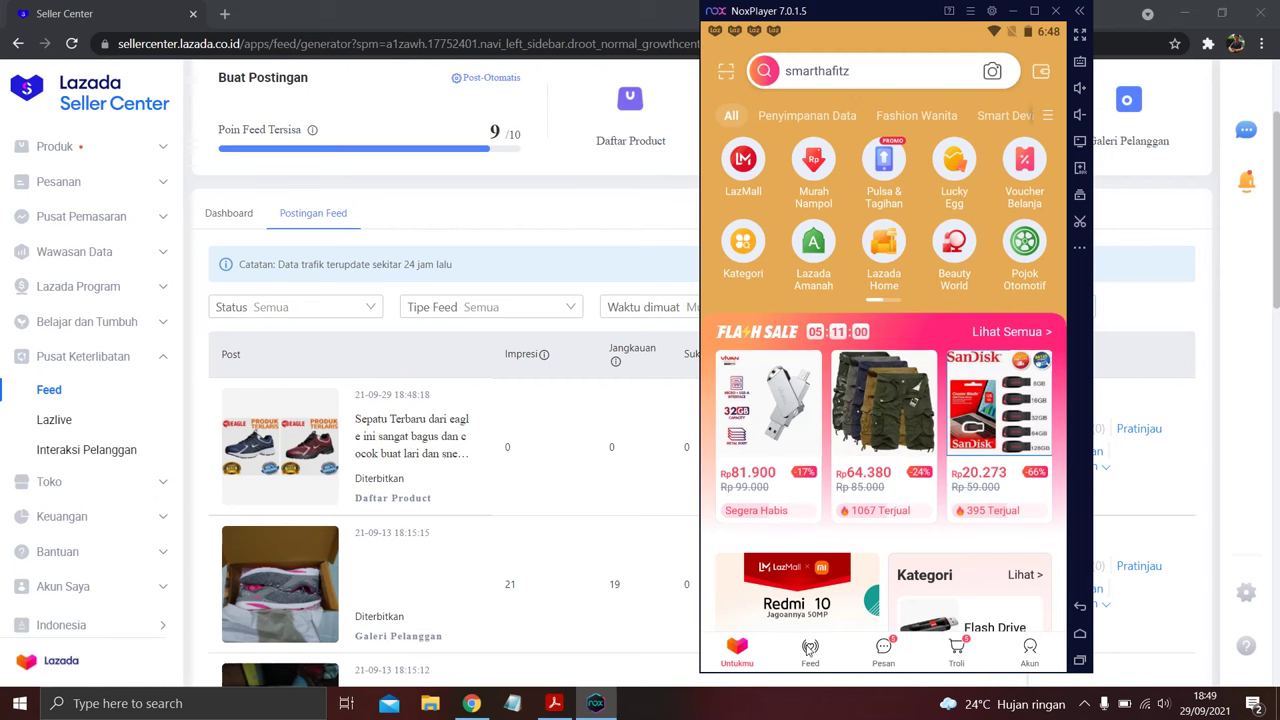
click(809, 650)
scroll(820, 294, up, 10)
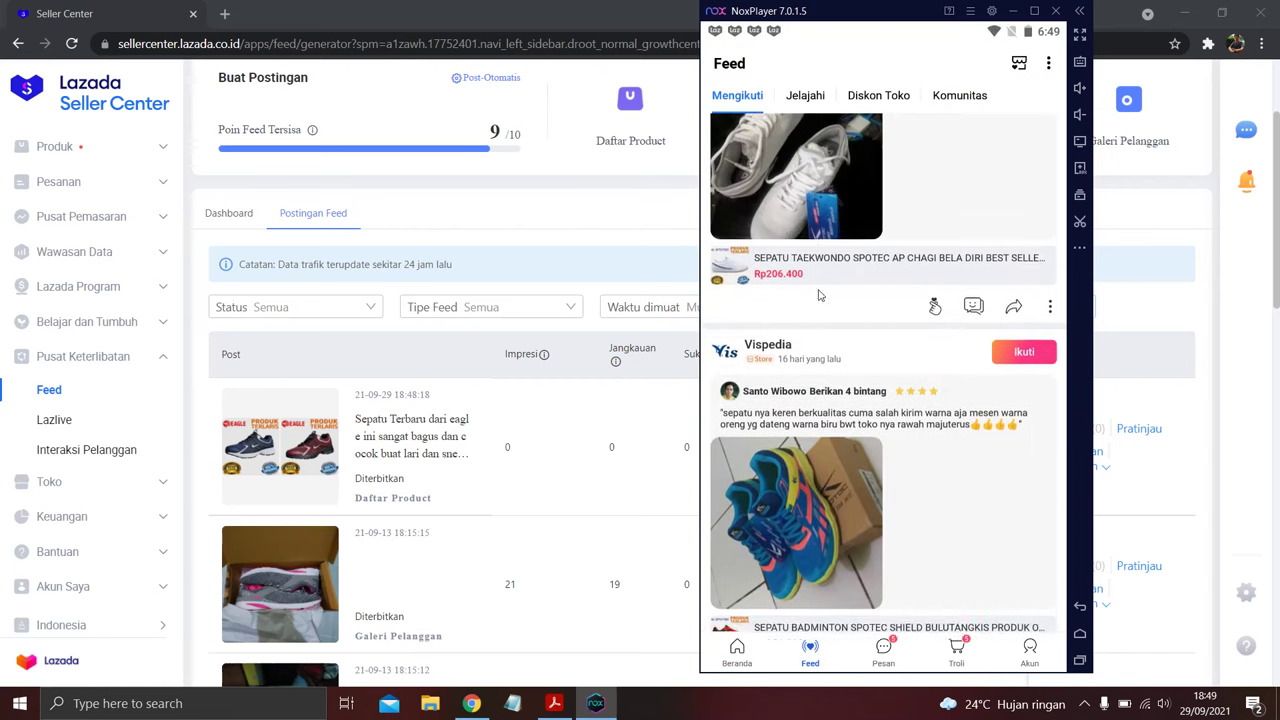
scroll(840, 225, up, 3)
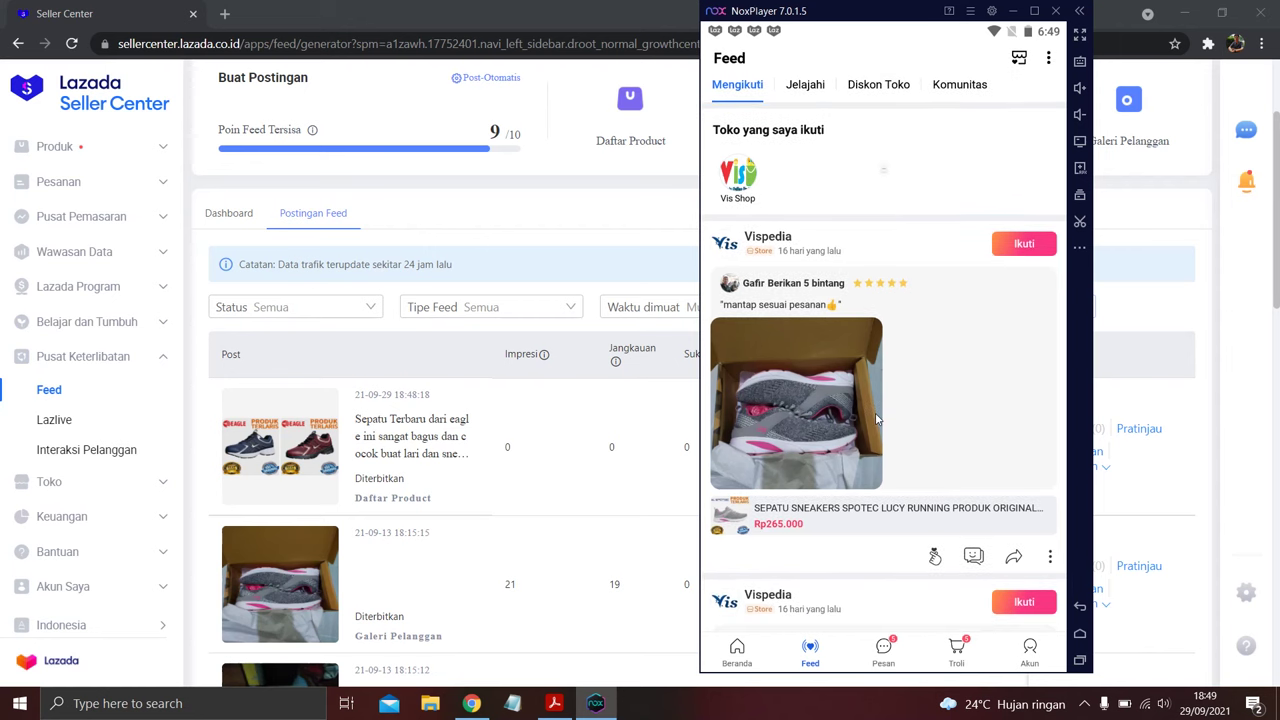
Follow the Vispedia store from its post in the Mengikuti feed, visit its store page and return to the feed.
click(806, 86)
click(753, 85)
click(1023, 244)
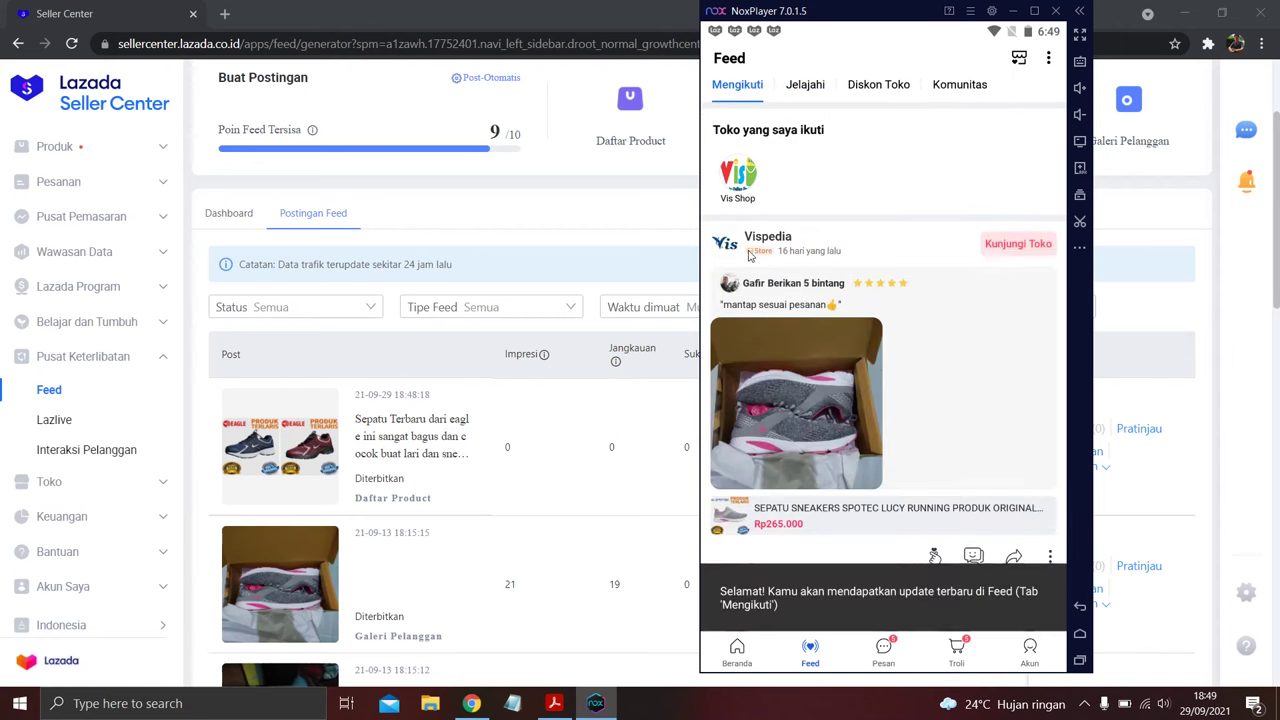
click(768, 238)
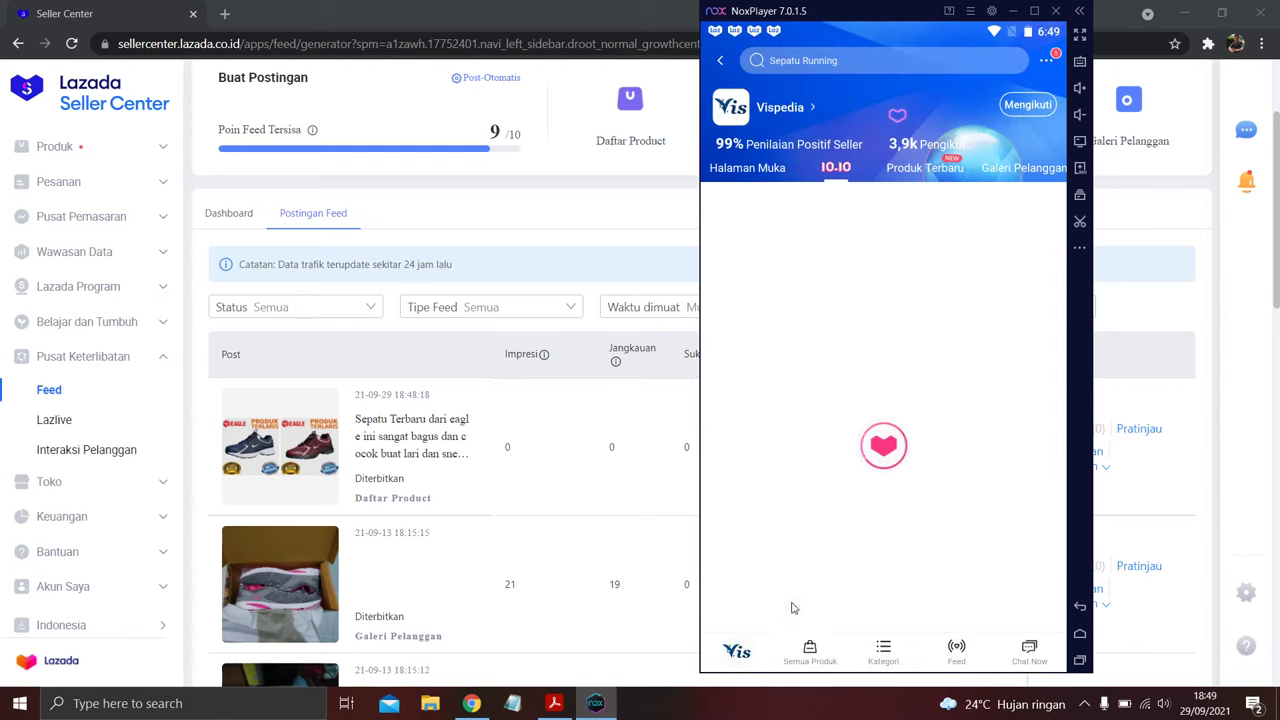
click(720, 60)
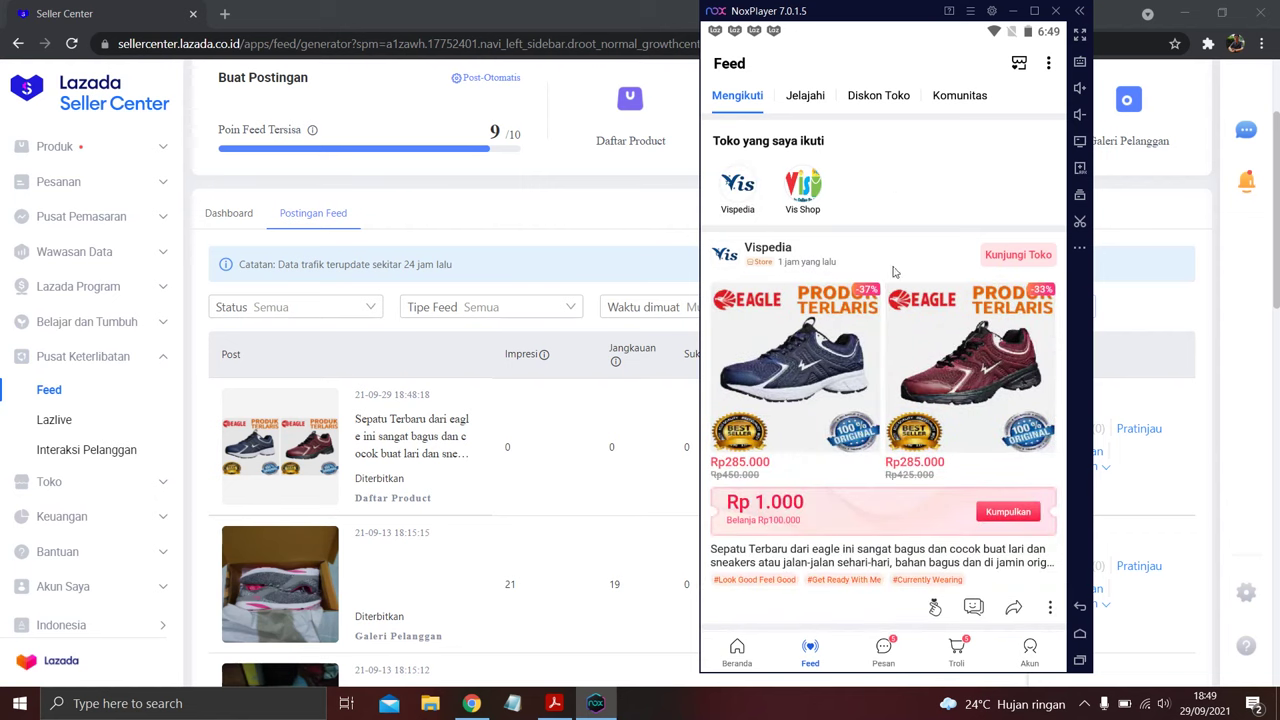
Review Vispedia's Eagle shoe product list post in the Mengikuti feed and like it.
scroll(885, 390, down, 4)
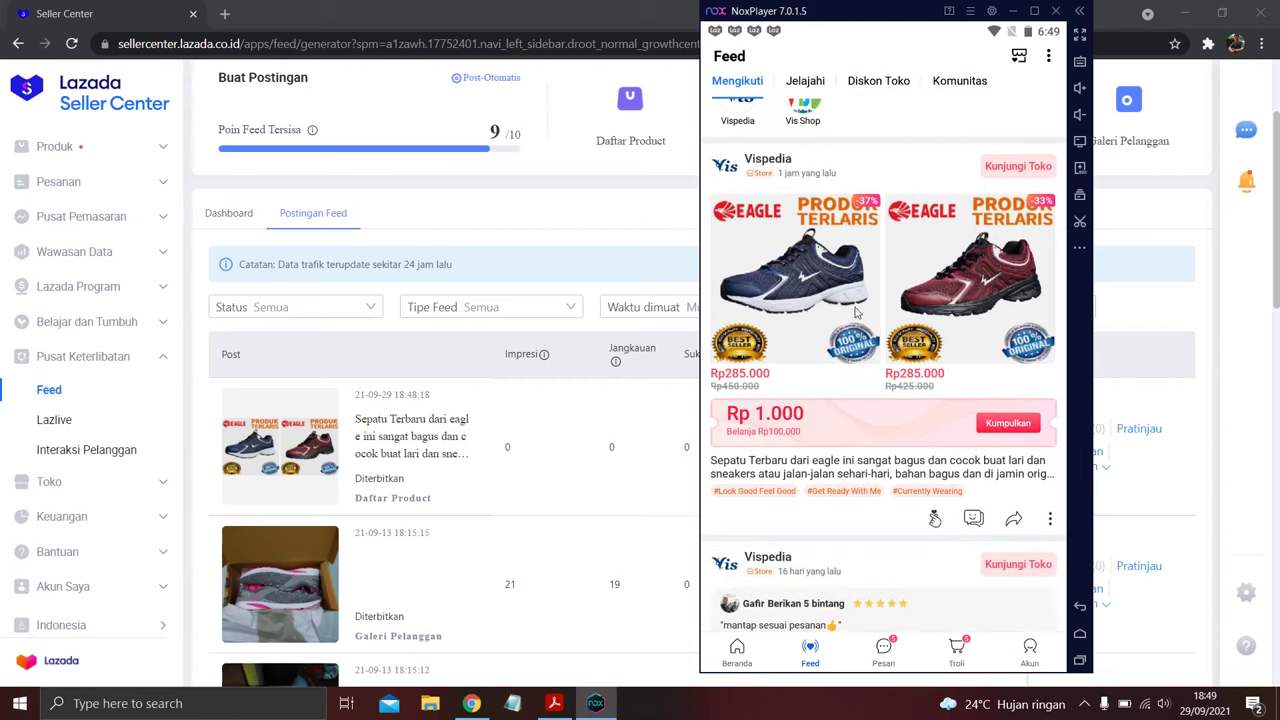
scroll(899, 376, up, 2)
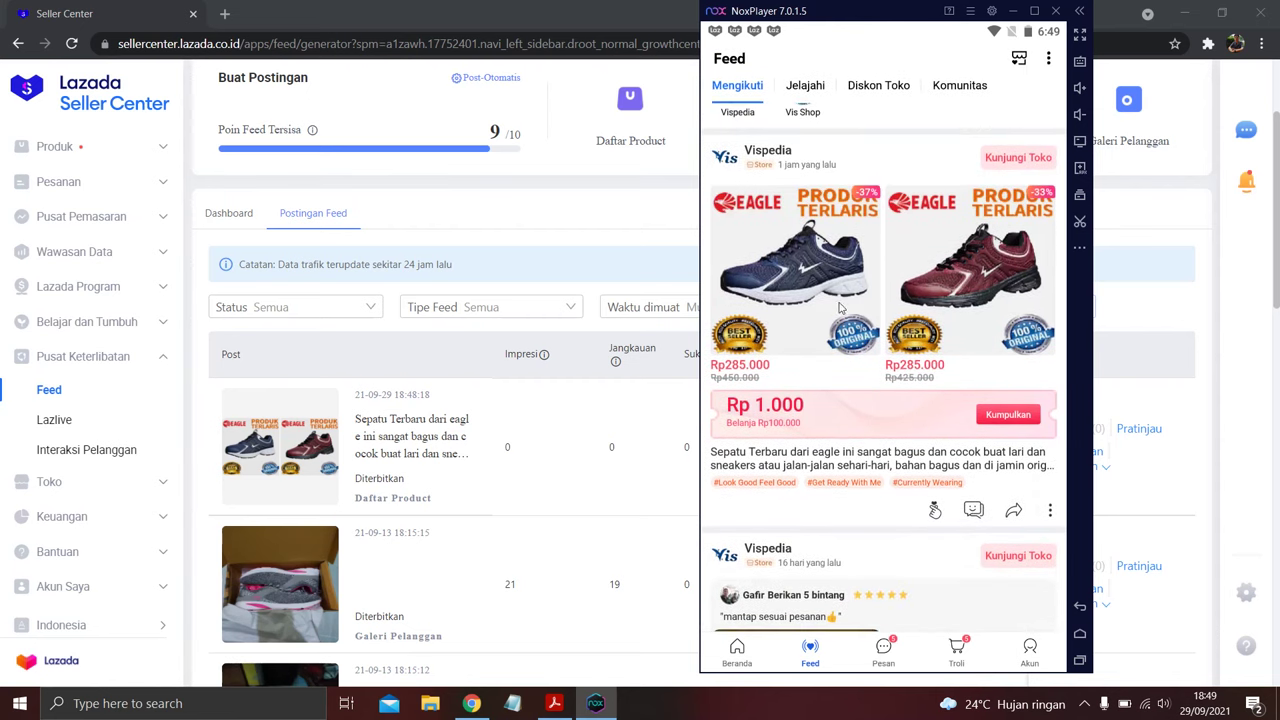
click(934, 511)
scroll(900, 427, up, 1)
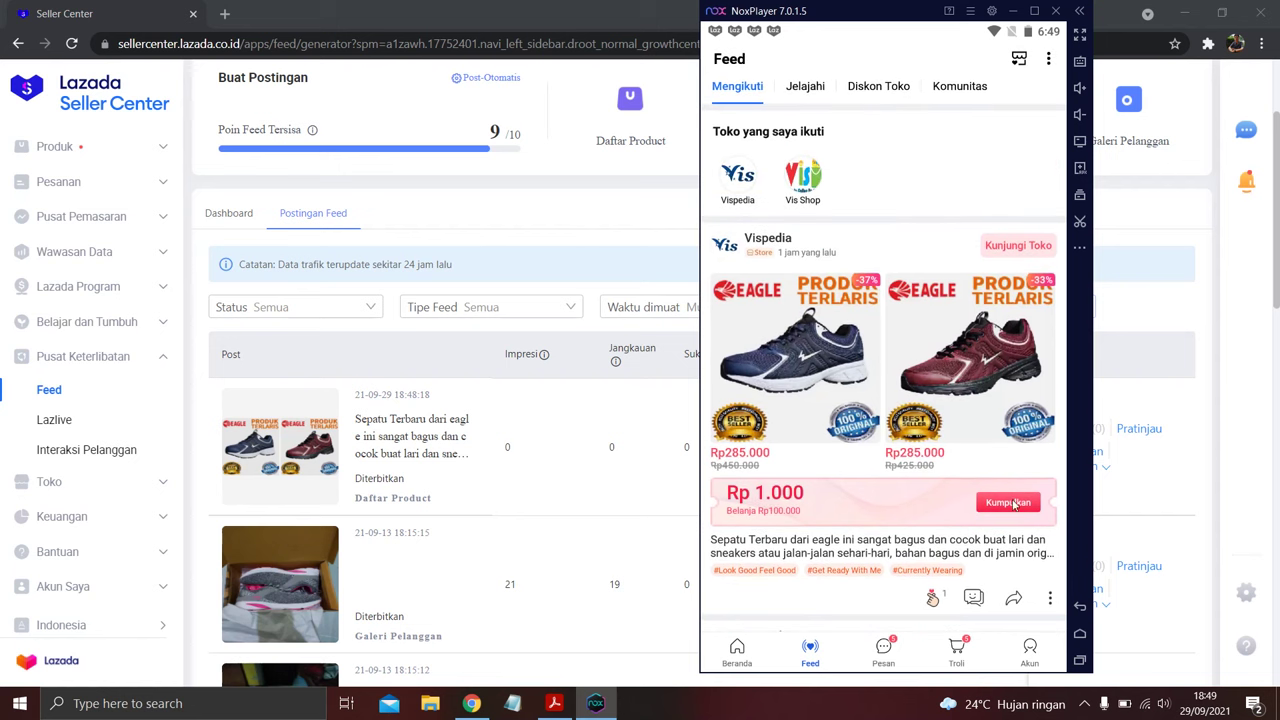
Visit the Vispedia store page from the post, and switch back to the Postingan Feed list in Seller Center.
click(800, 243)
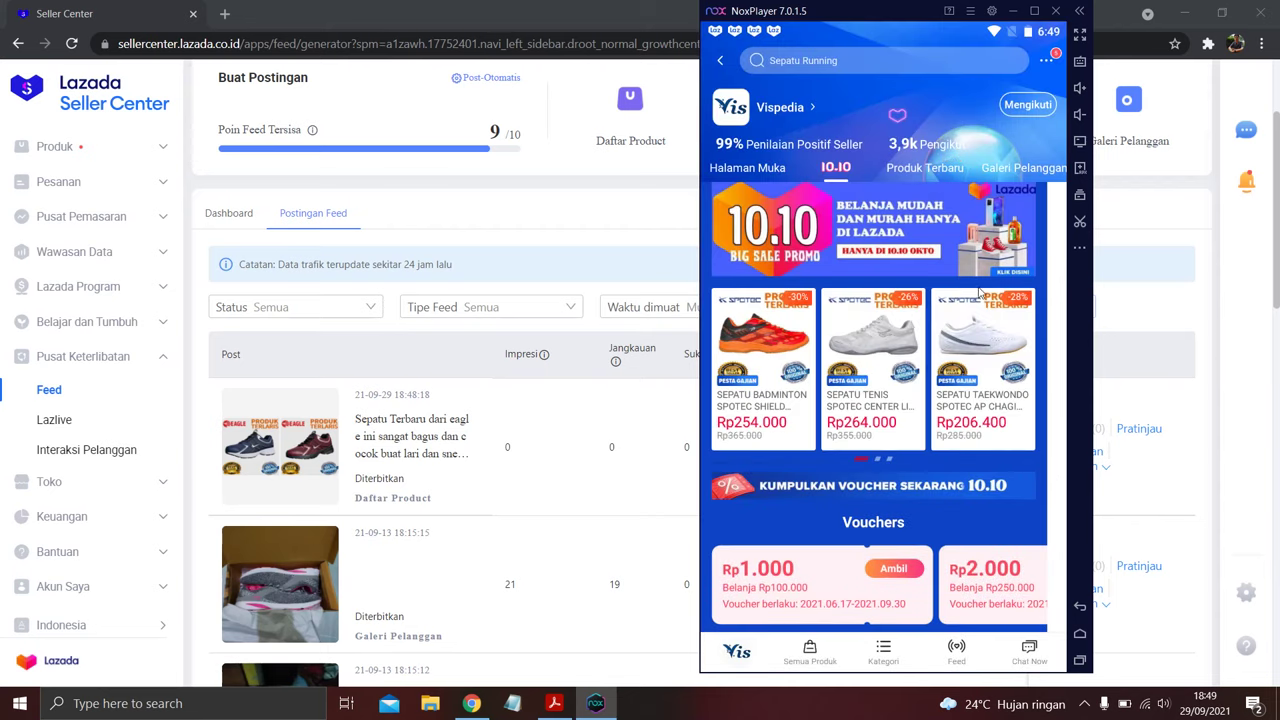
click(508, 448)
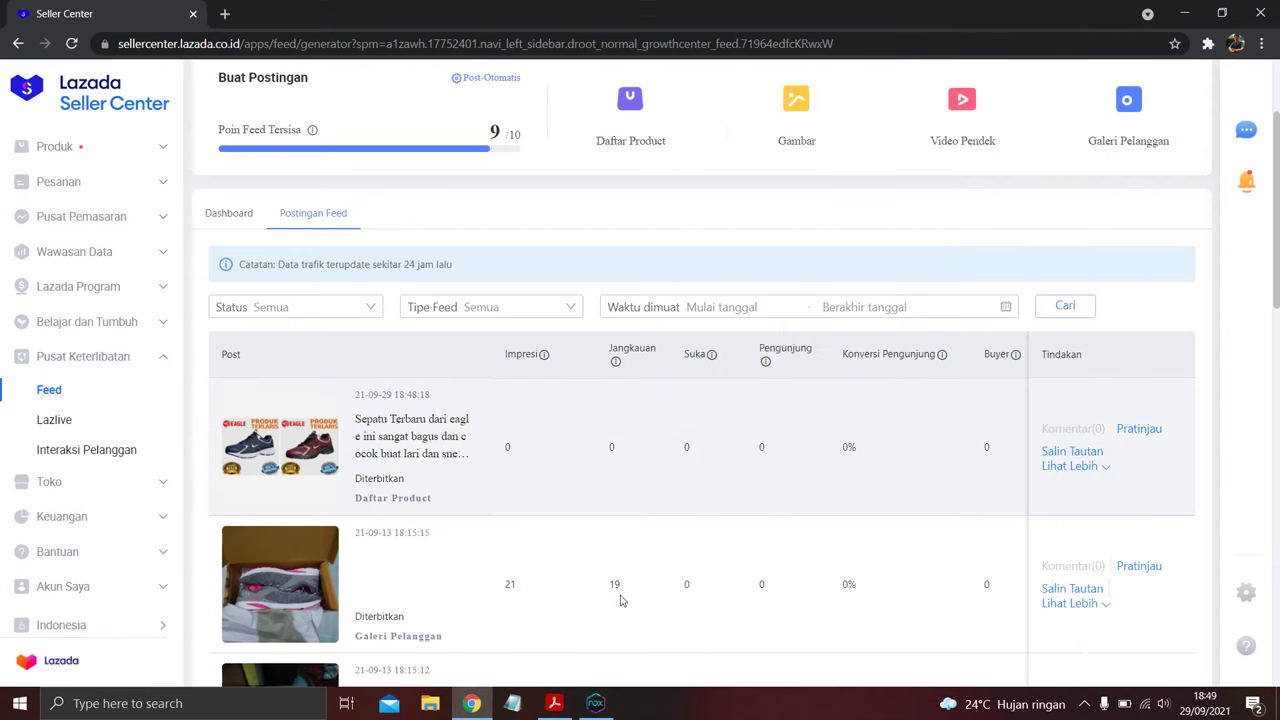
click(598, 704)
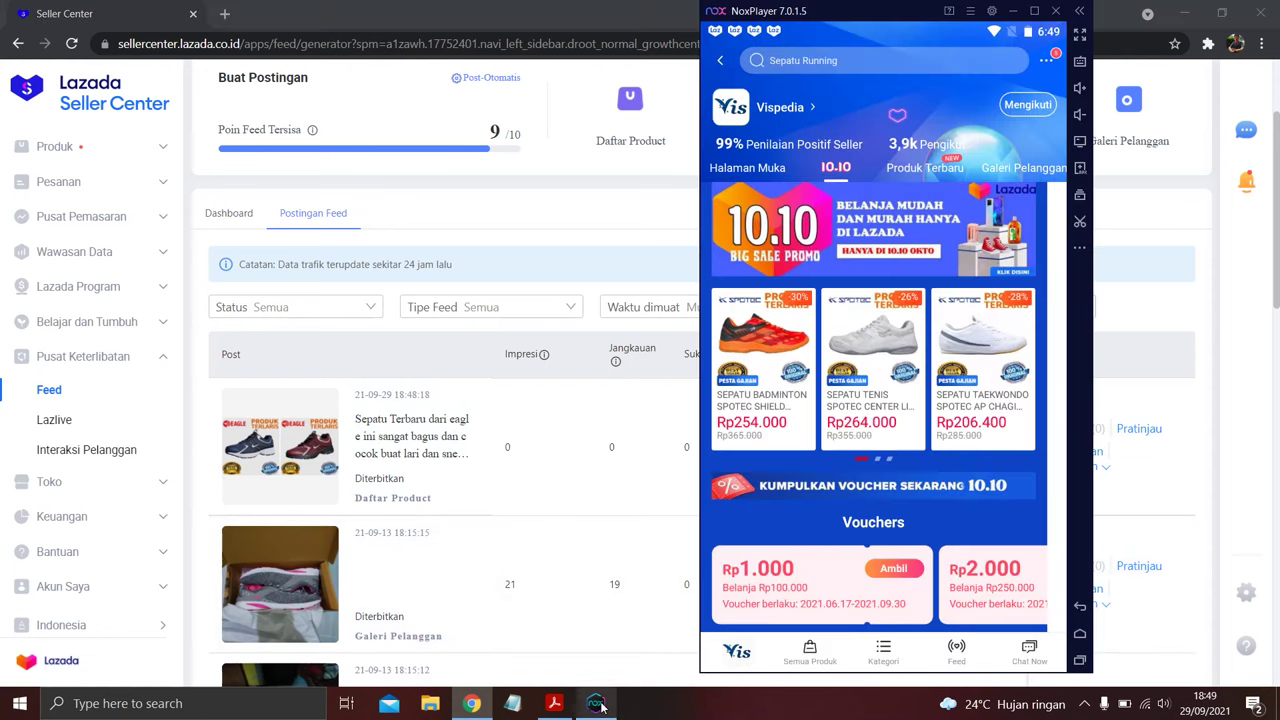
click(540, 538)
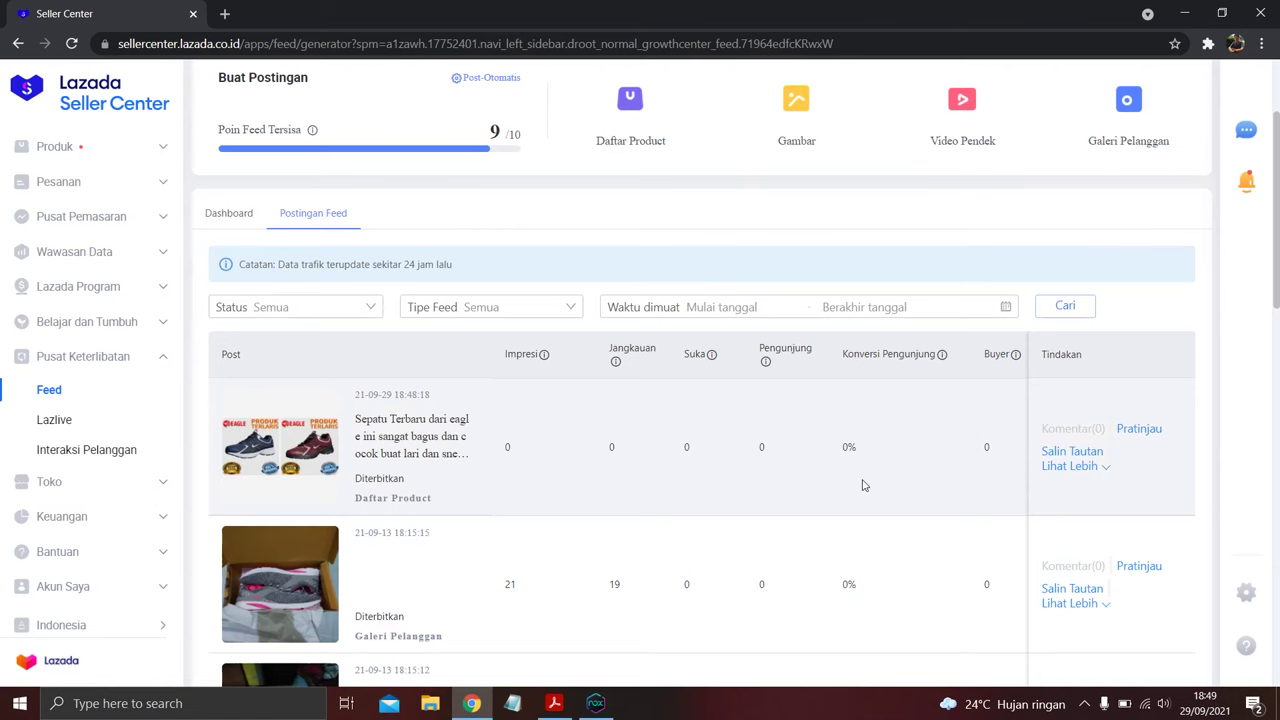
Start a new Gambar post and browse to Local Disk (D:) for the photo to upload.
scroll(864, 485, up, 2)
click(797, 266)
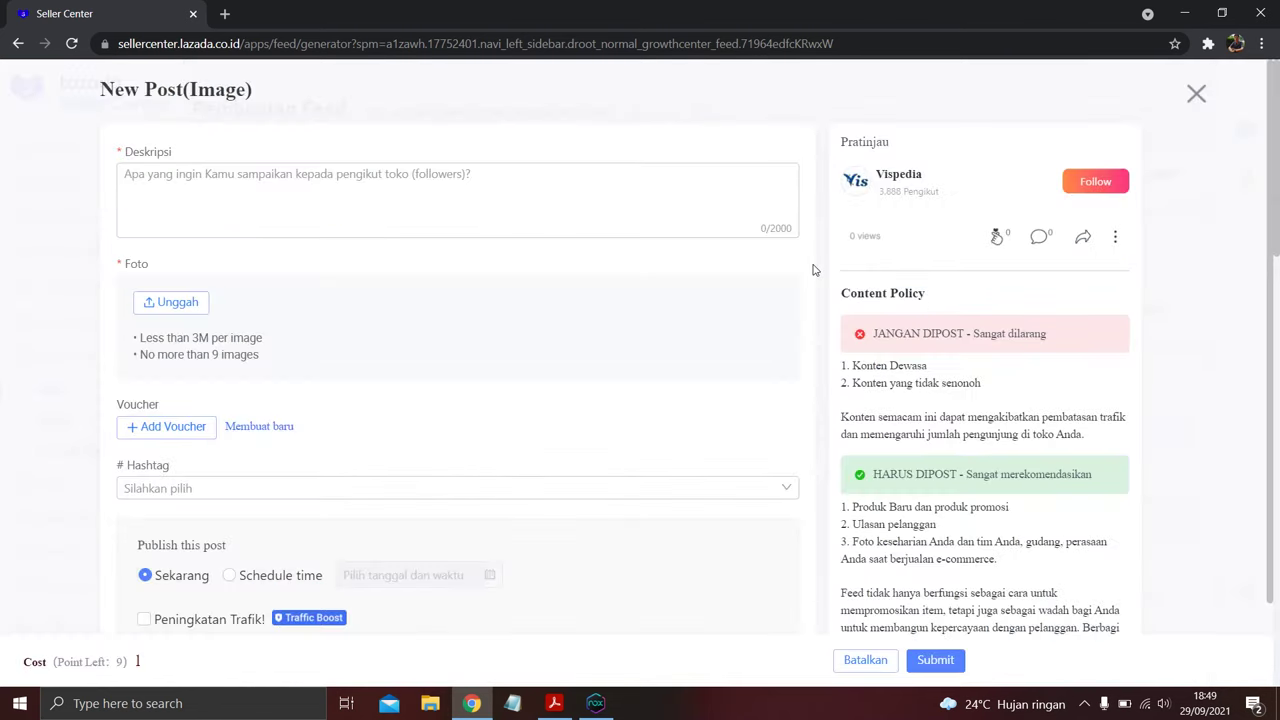
click(161, 305)
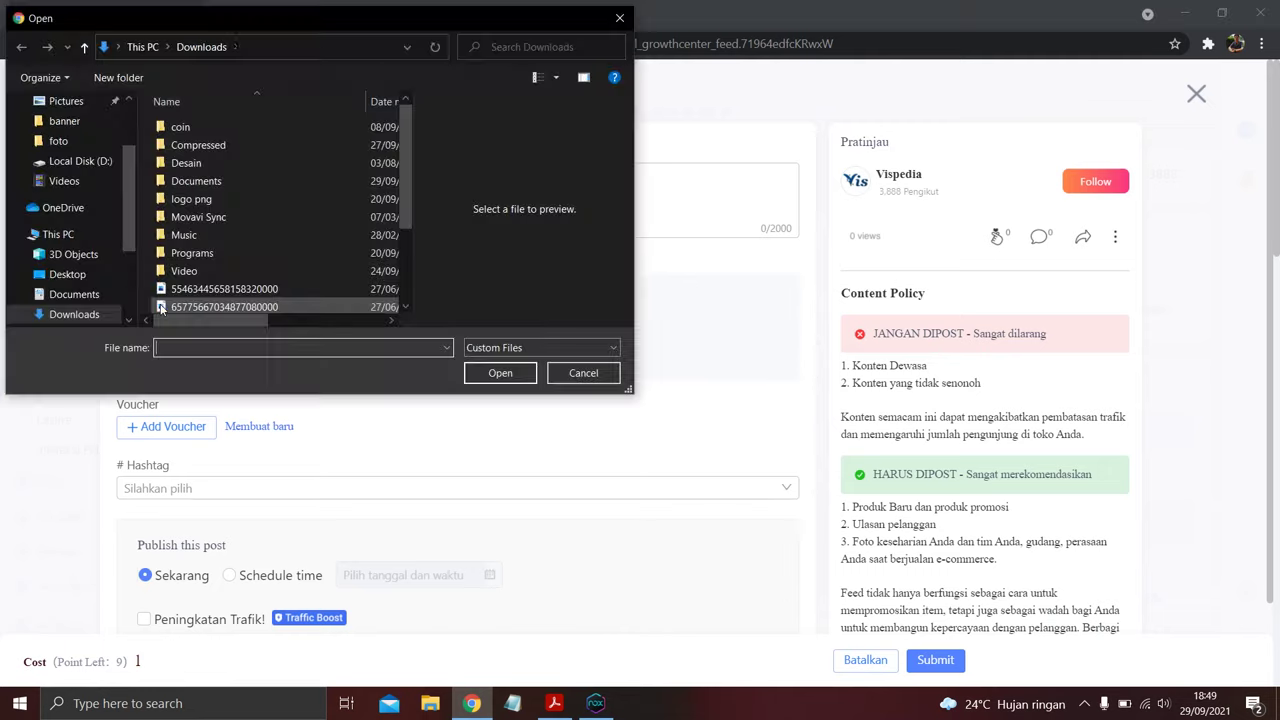
scroll(288, 271, down, 2)
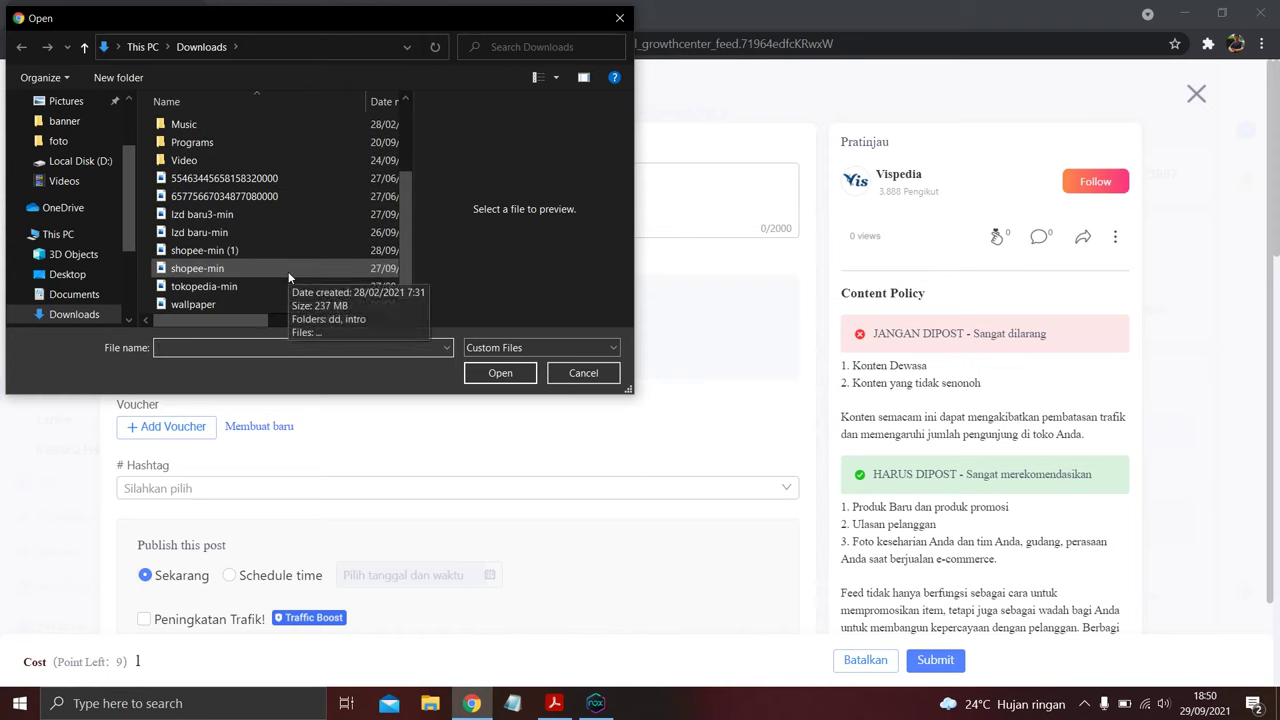
click(66, 294)
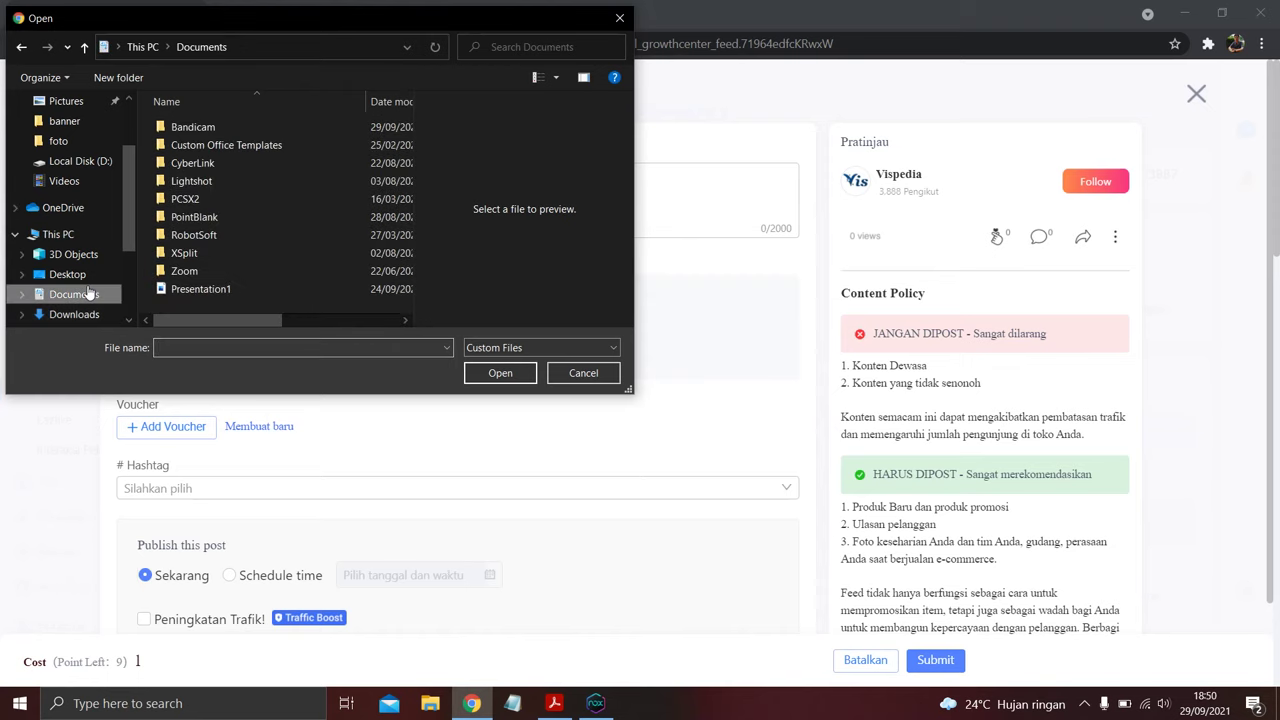
click(111, 273)
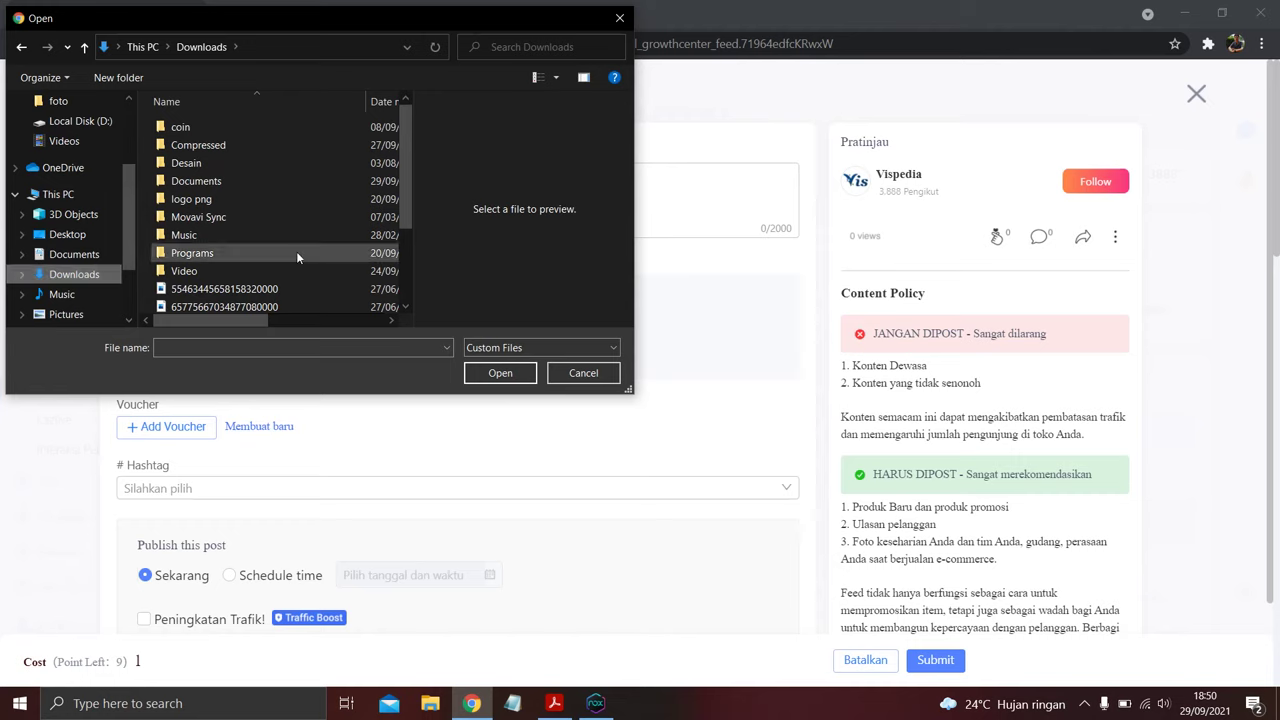
scroll(296, 251, down, 2)
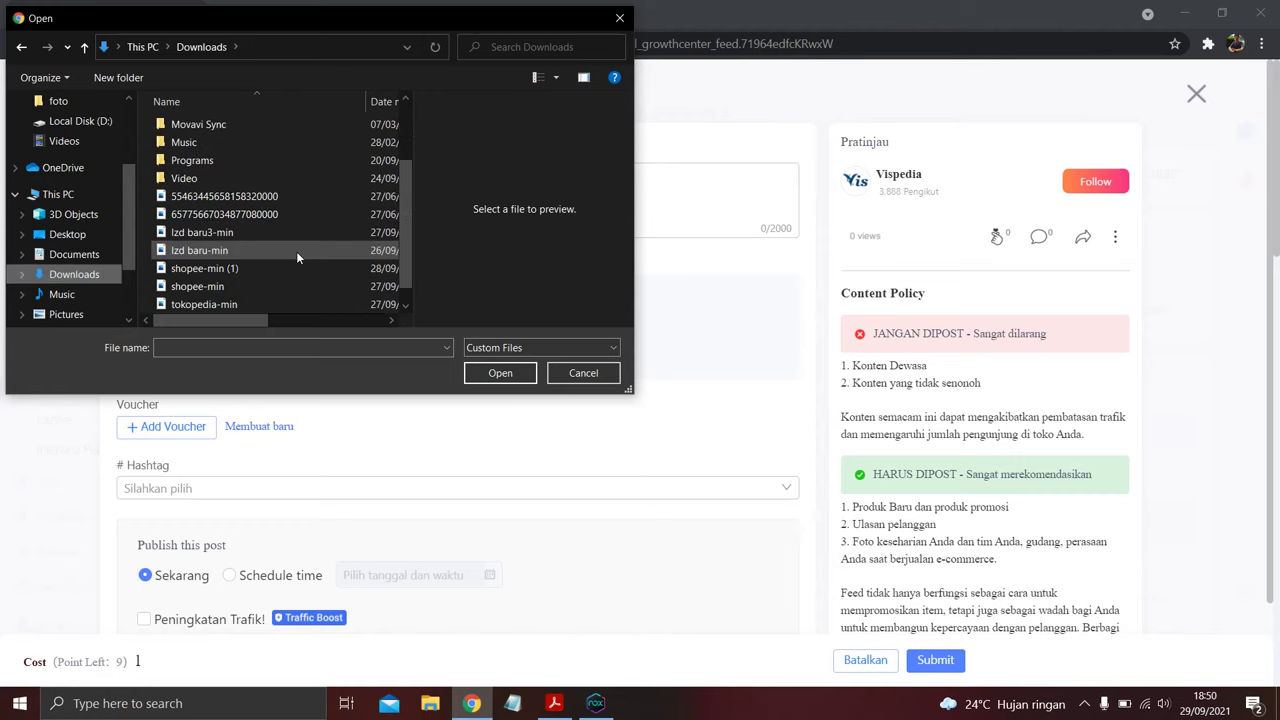
click(92, 292)
scroll(72, 300, down, 3)
click(80, 314)
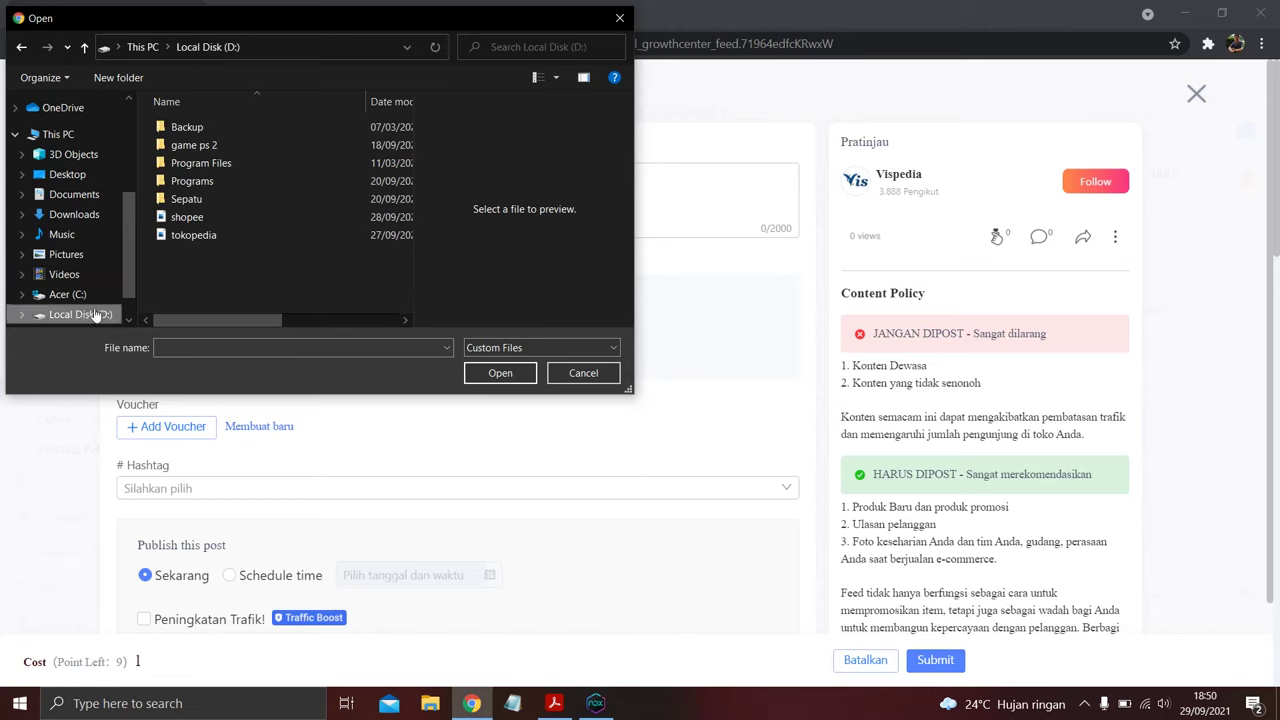
Upload the Eagle Authorized Seller certificate from the Sepatu\banner folder, cropping it 1:1 around the centre of the image.
double_click(221, 201)
scroll(226, 196, down, 5)
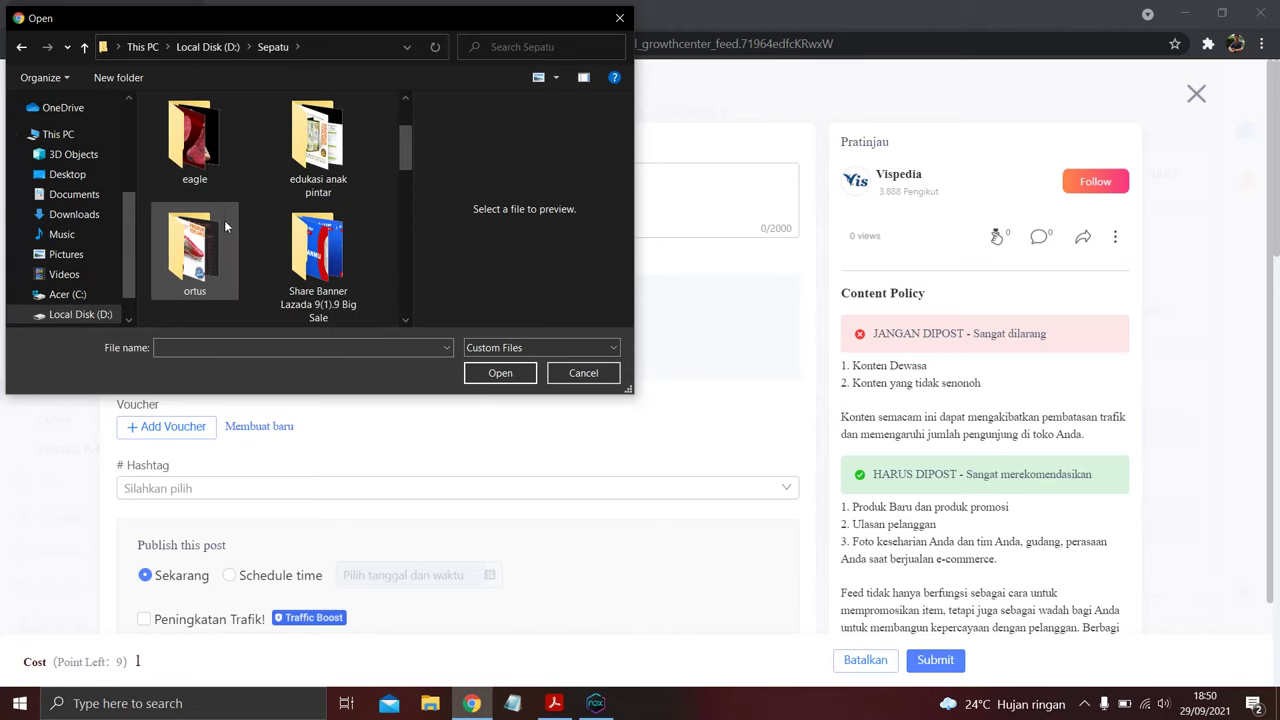
scroll(279, 235, down, 6)
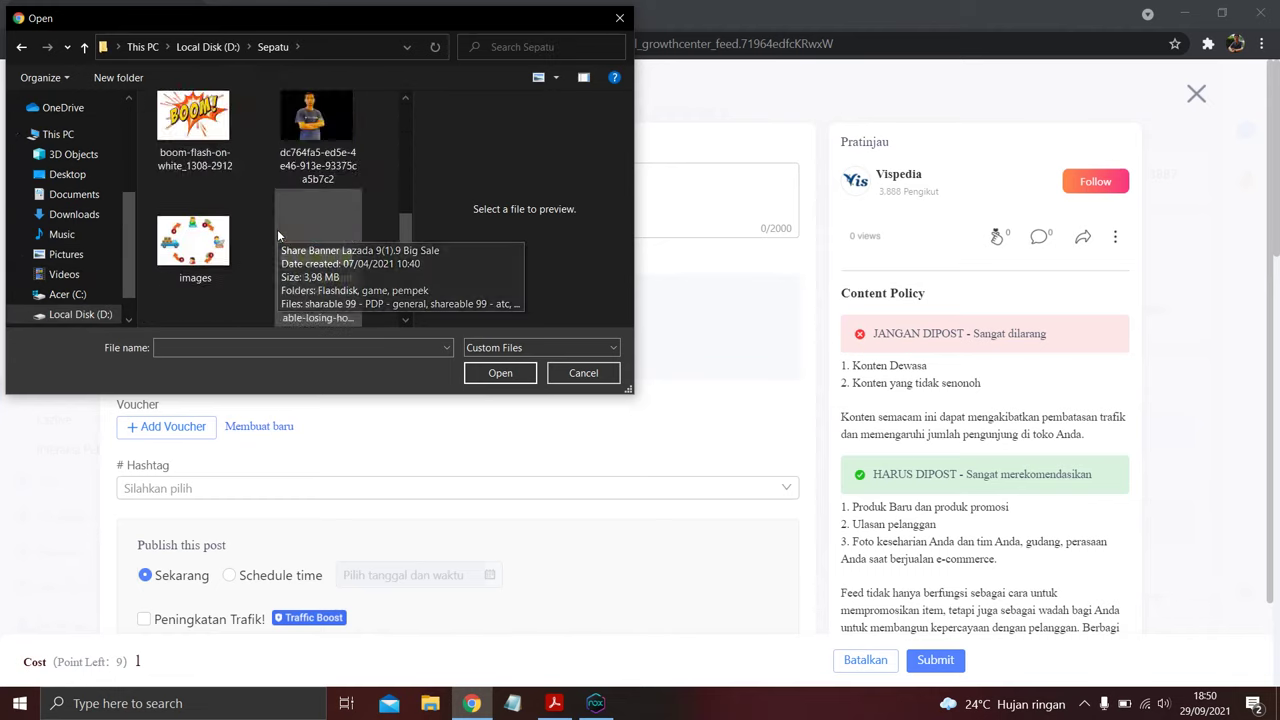
scroll(278, 236, up, 10)
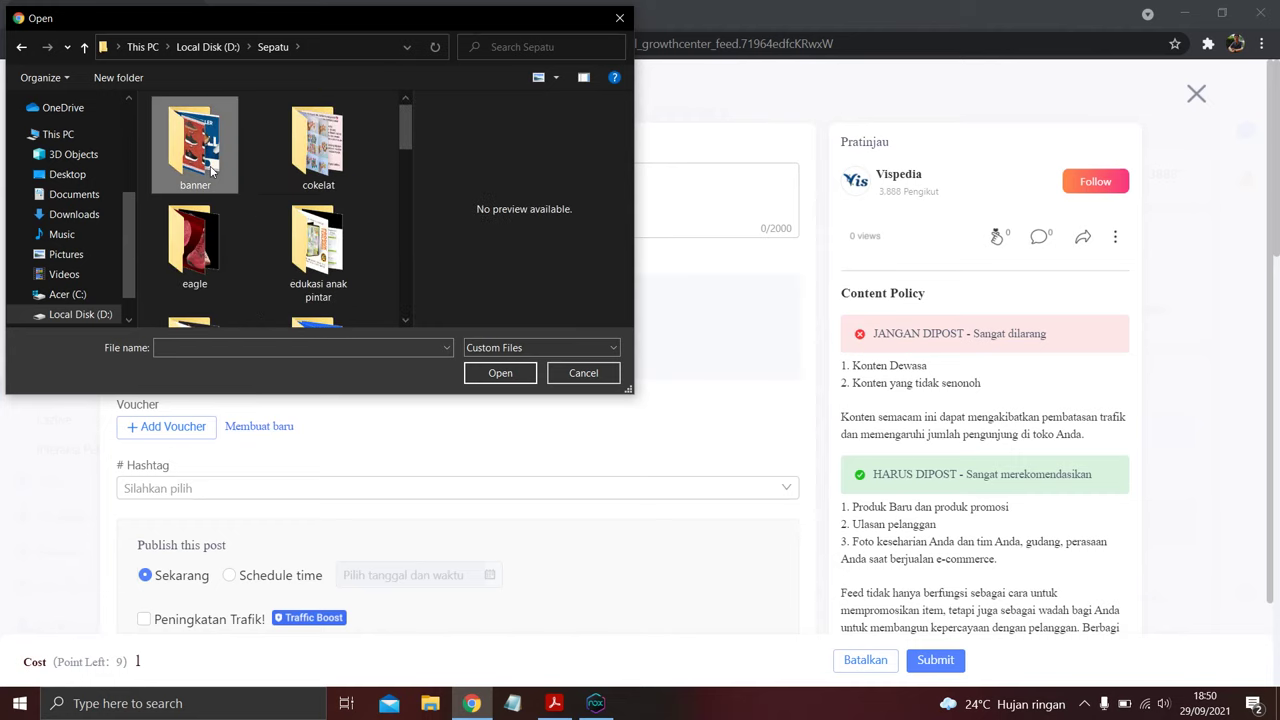
double_click(217, 178)
scroll(222, 216, down, 1)
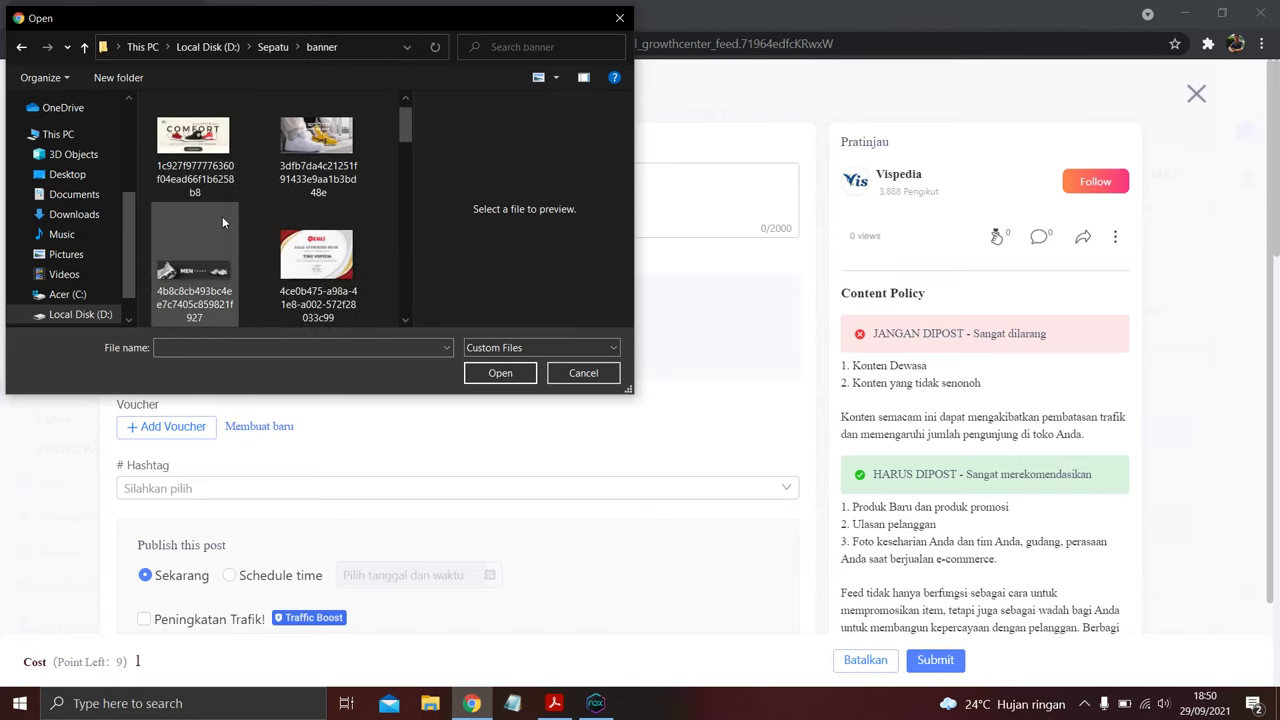
double_click(296, 262)
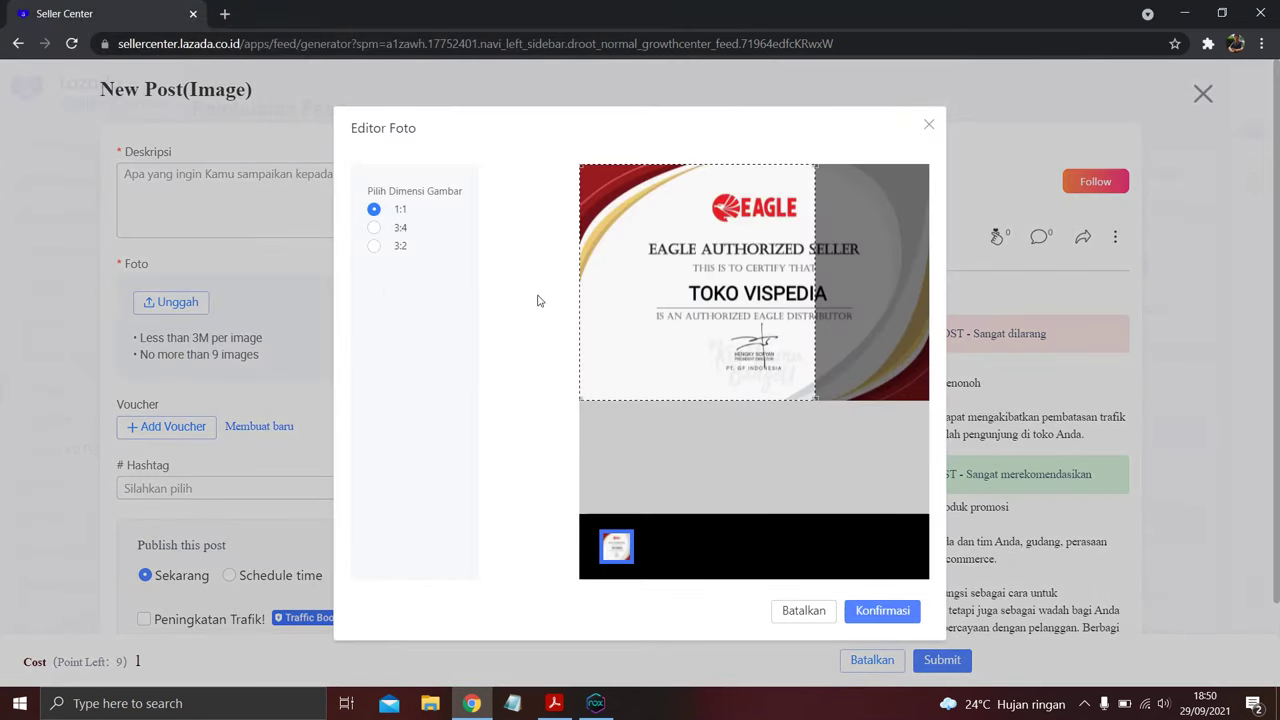
drag(682, 276, 742, 280)
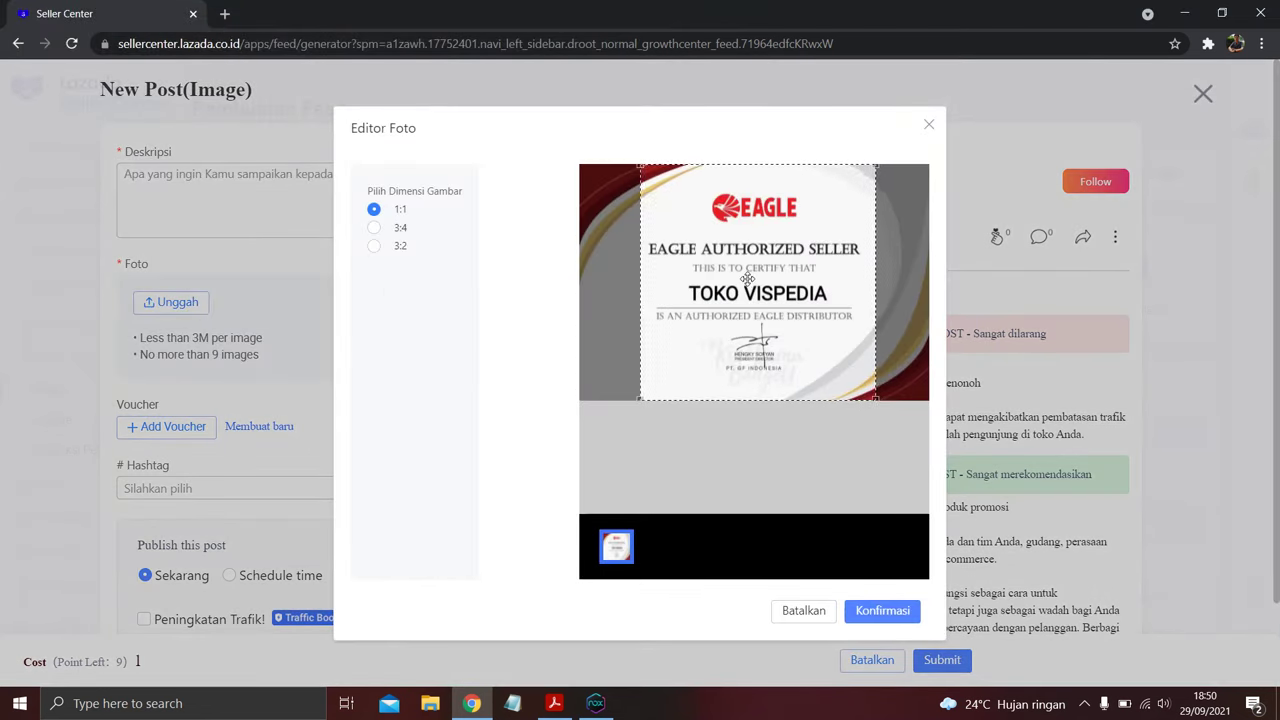
click(883, 617)
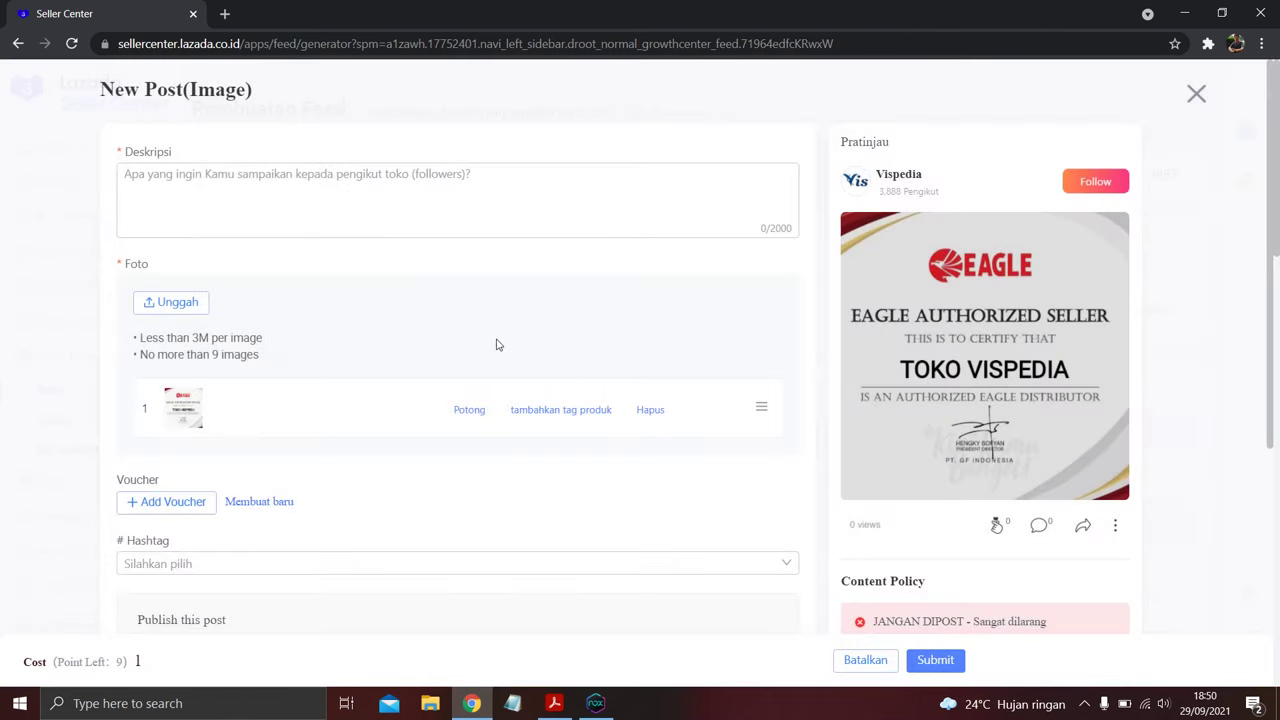
Enter the post description "Ini adalah sertifikat eagle bahwa produk yang kami jual adalah asli dari eagle".
click(345, 192)
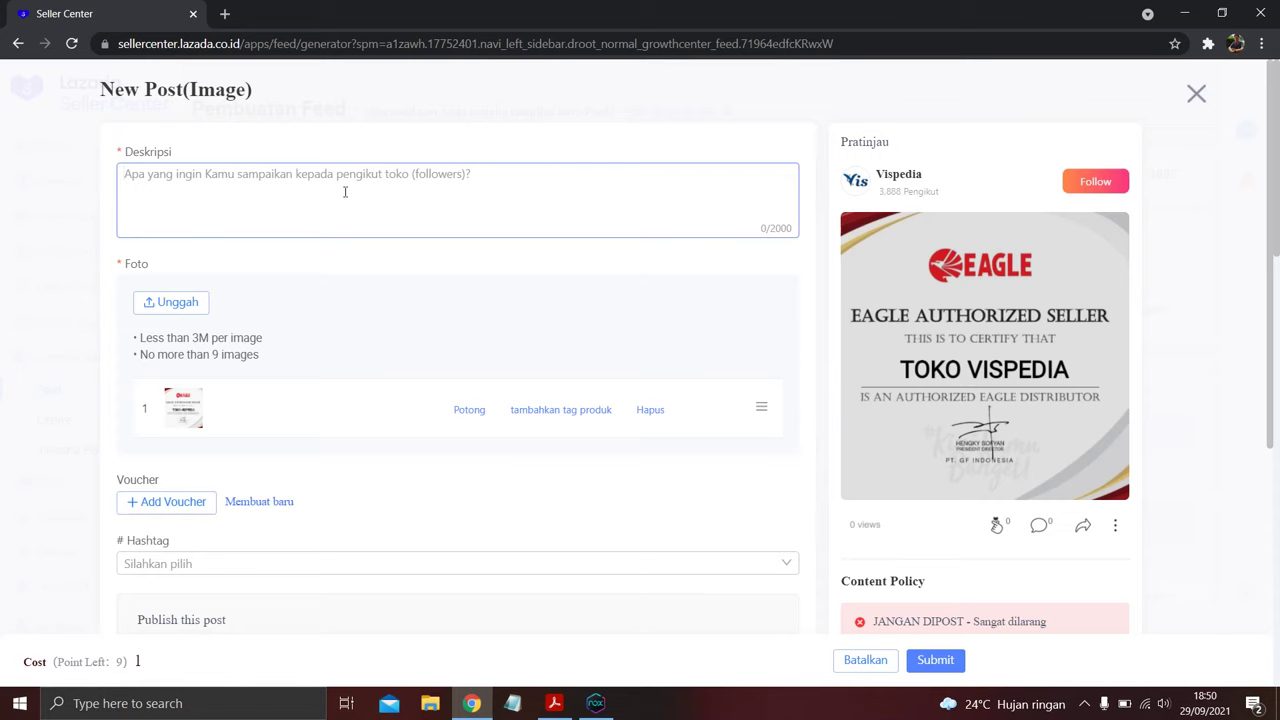
text(Ini adalah prod)
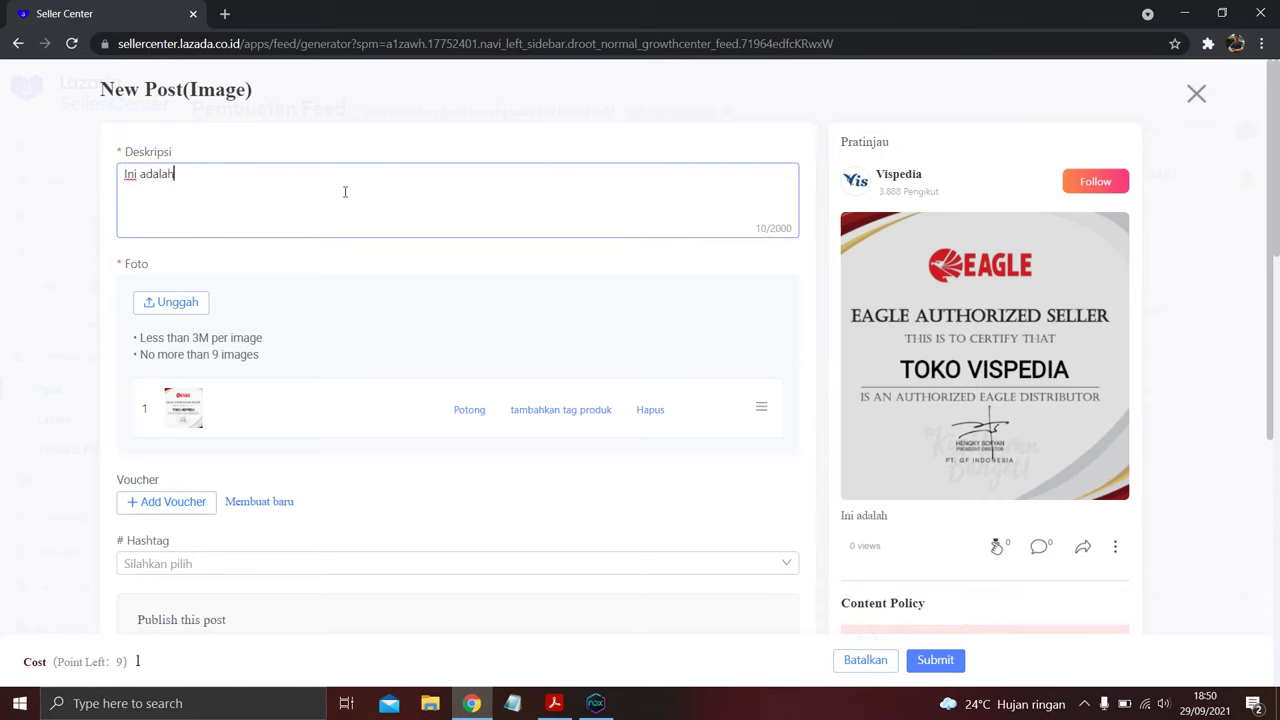
key(BackSpace)
key(BackSpace)
text(sertifikat p)
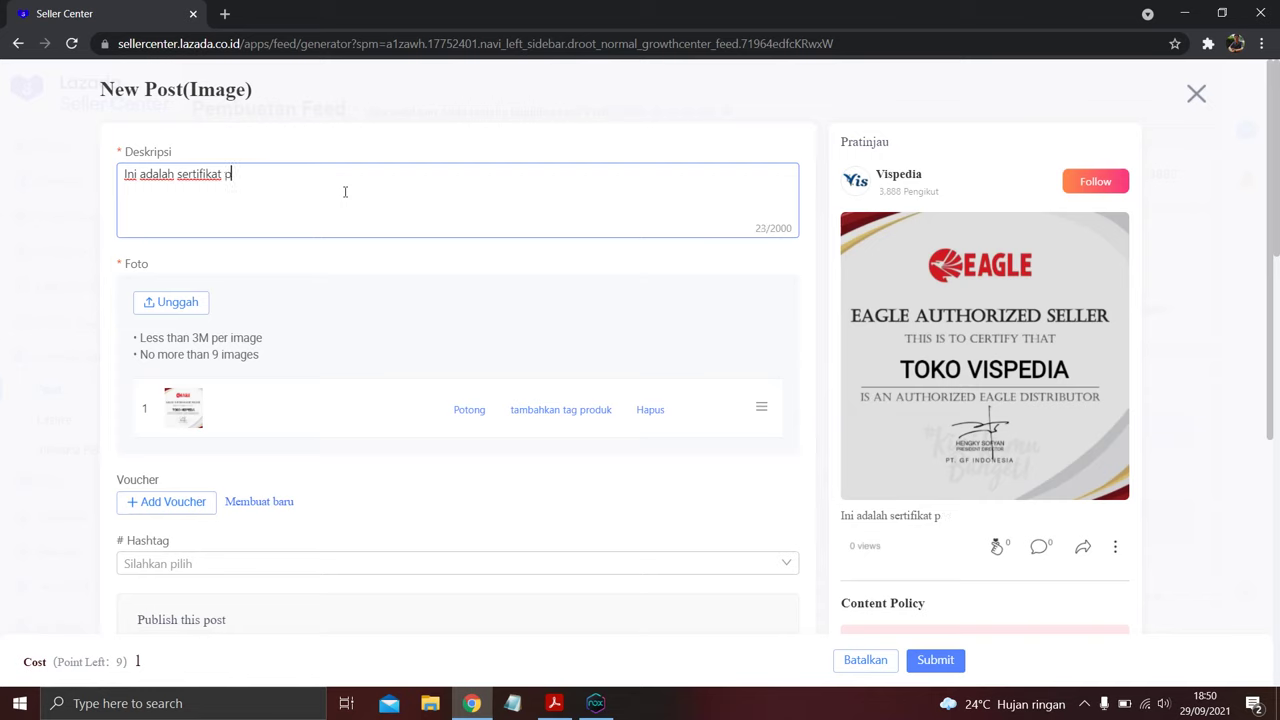
text(rogle bahwa produk)
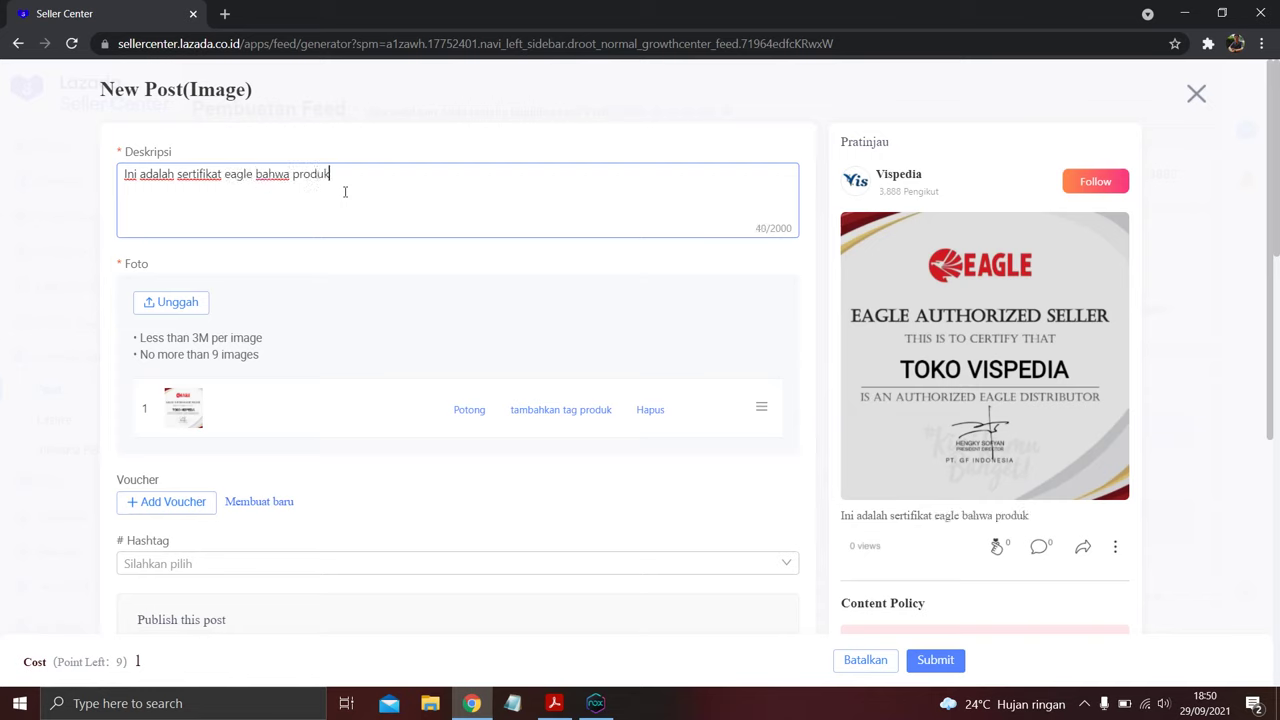
text( yang kami jual adalah asli dari )
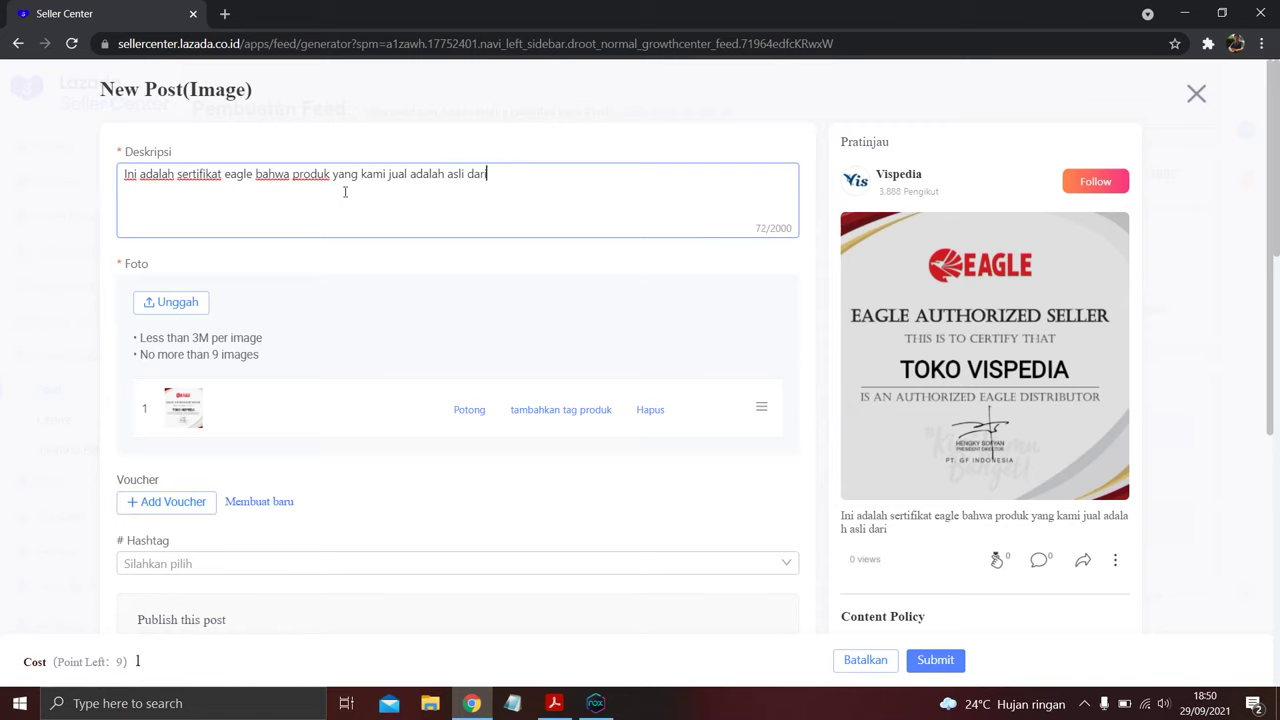
text(eagle)
Tag the certificate photo with two Eagle Jet Pro badminton shoes and three Eagle Sparta sneakers in maroon, blue and black.
scroll(577, 337, down, 1)
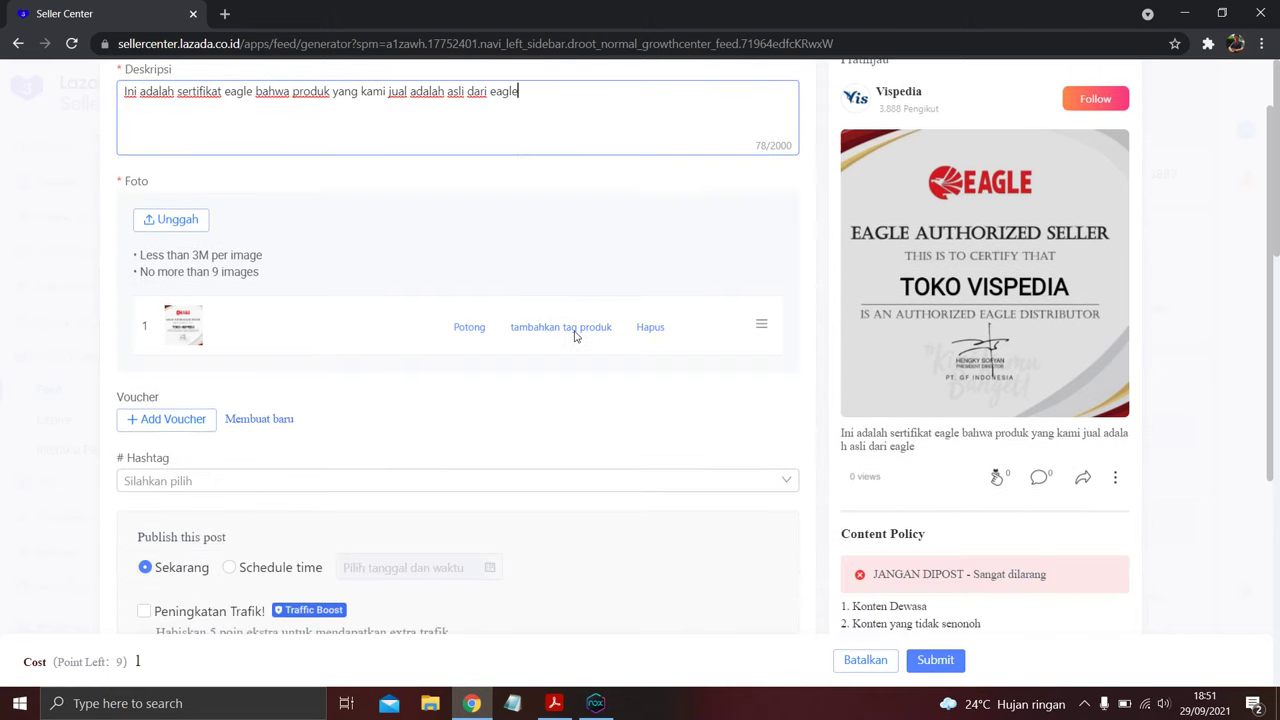
click(575, 327)
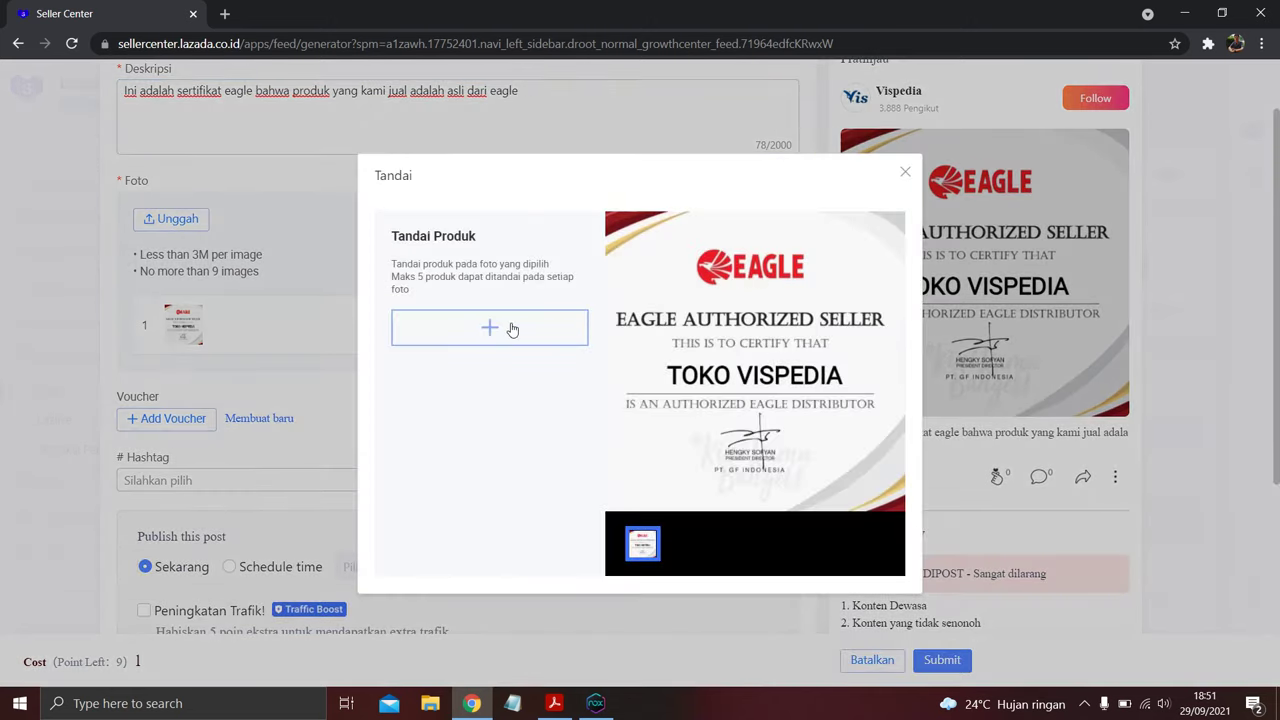
click(490, 328)
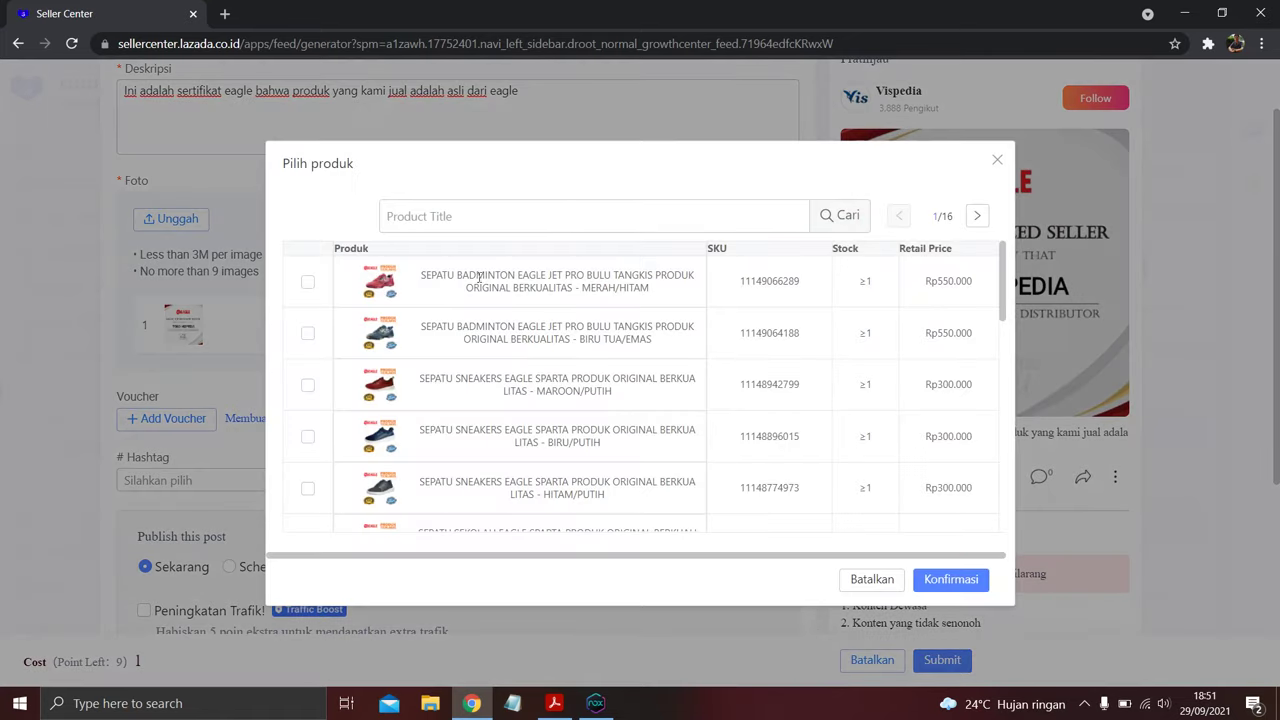
click(307, 282)
click(307, 333)
click(307, 385)
click(307, 436)
click(307, 489)
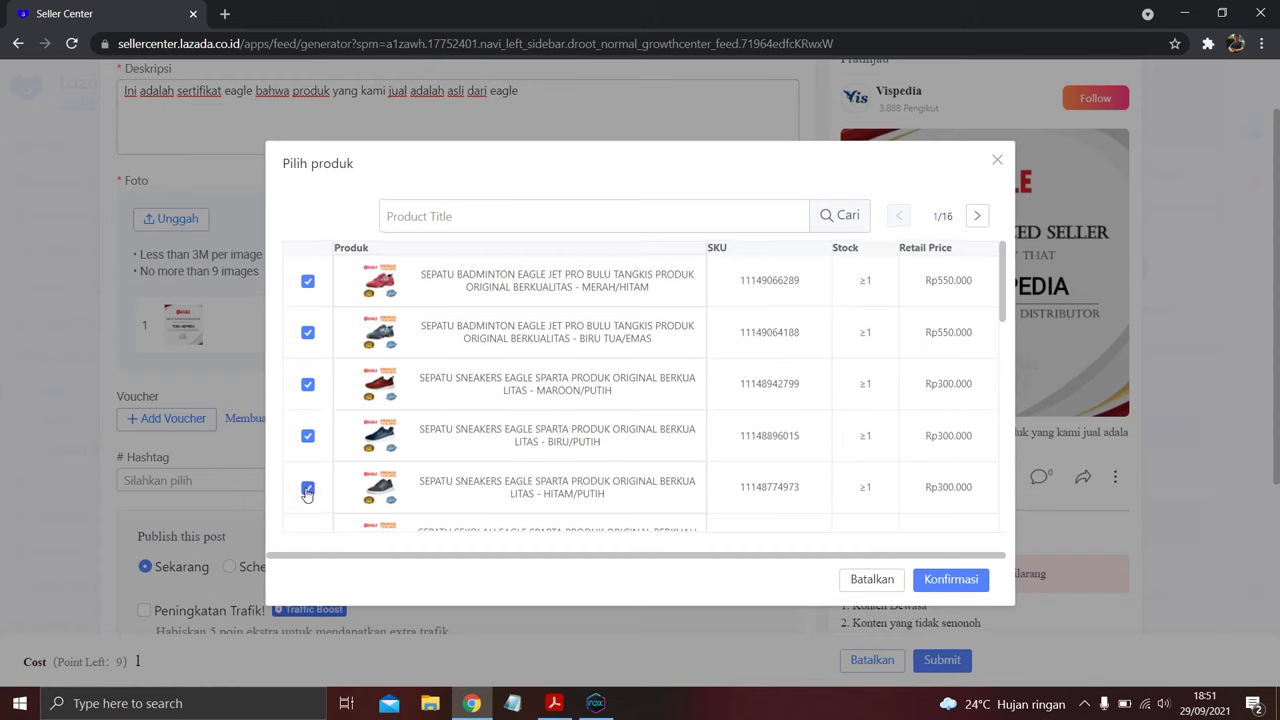
scroll(307, 493, down, 1)
scroll(342, 349, up, 1)
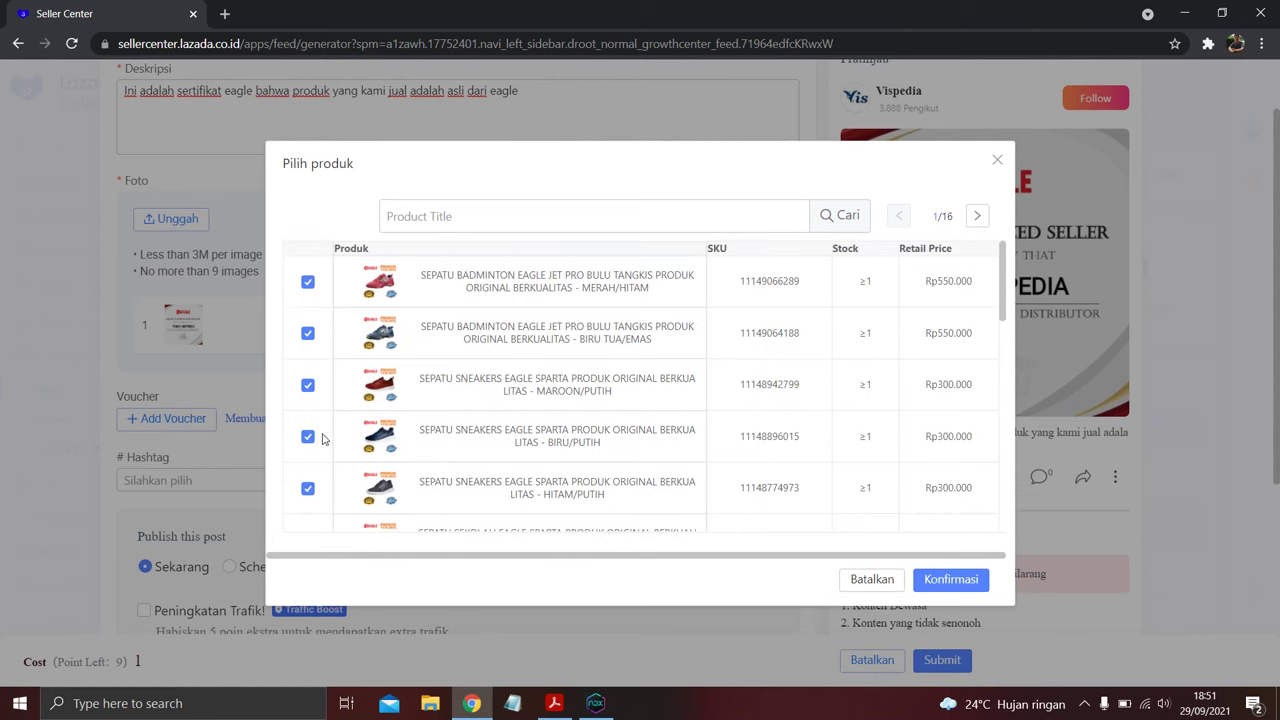
click(951, 579)
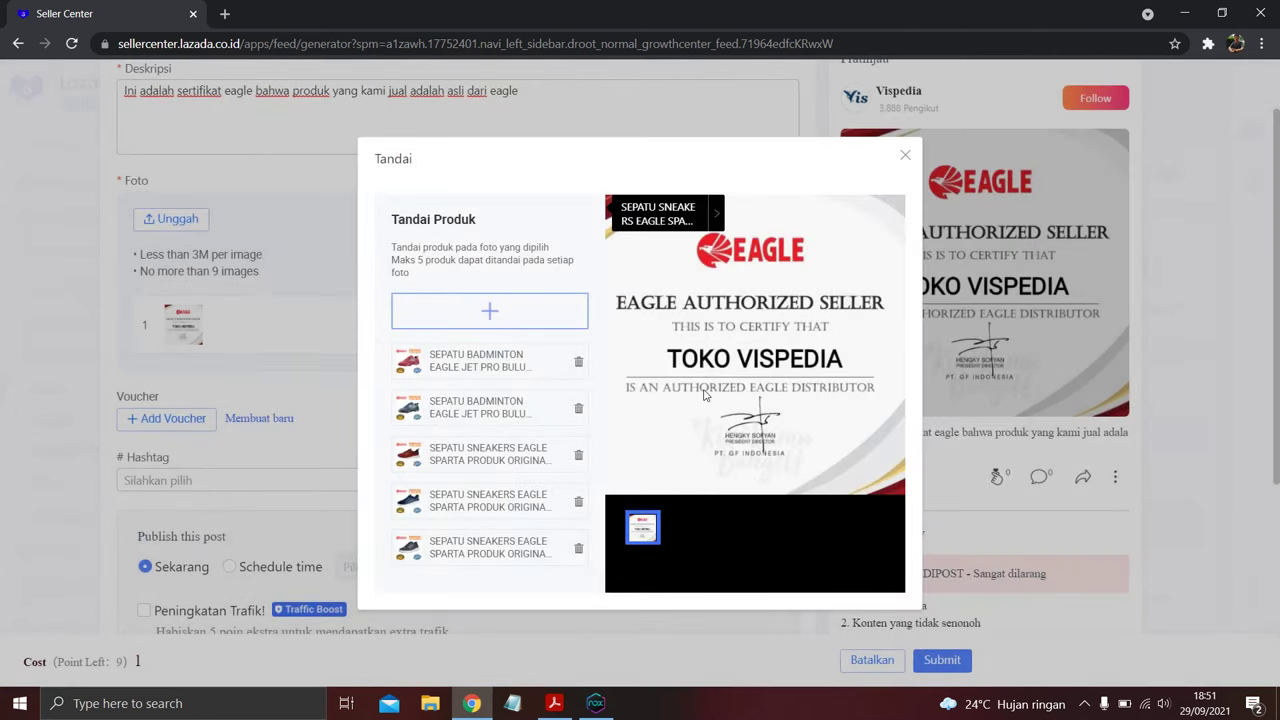
Remove the two Eagle Jet Pro badminton shoes from the photo's product tags.
click(905, 155)
click(579, 363)
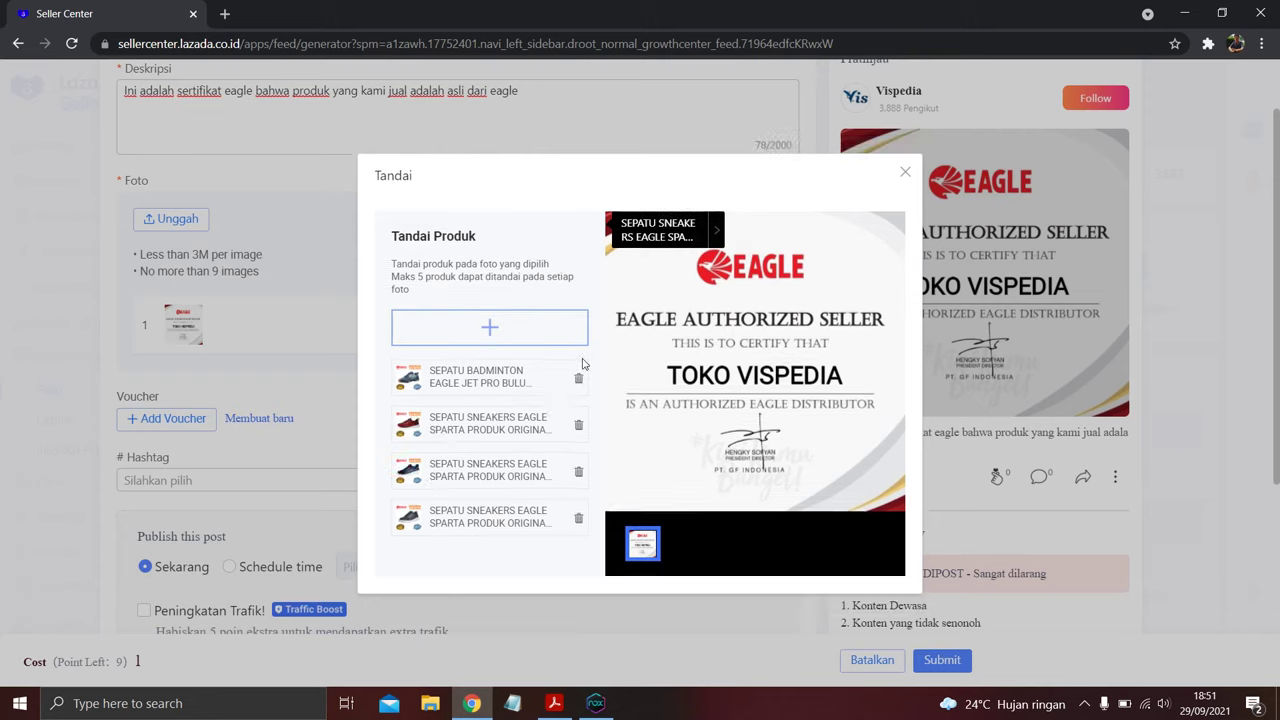
click(579, 382)
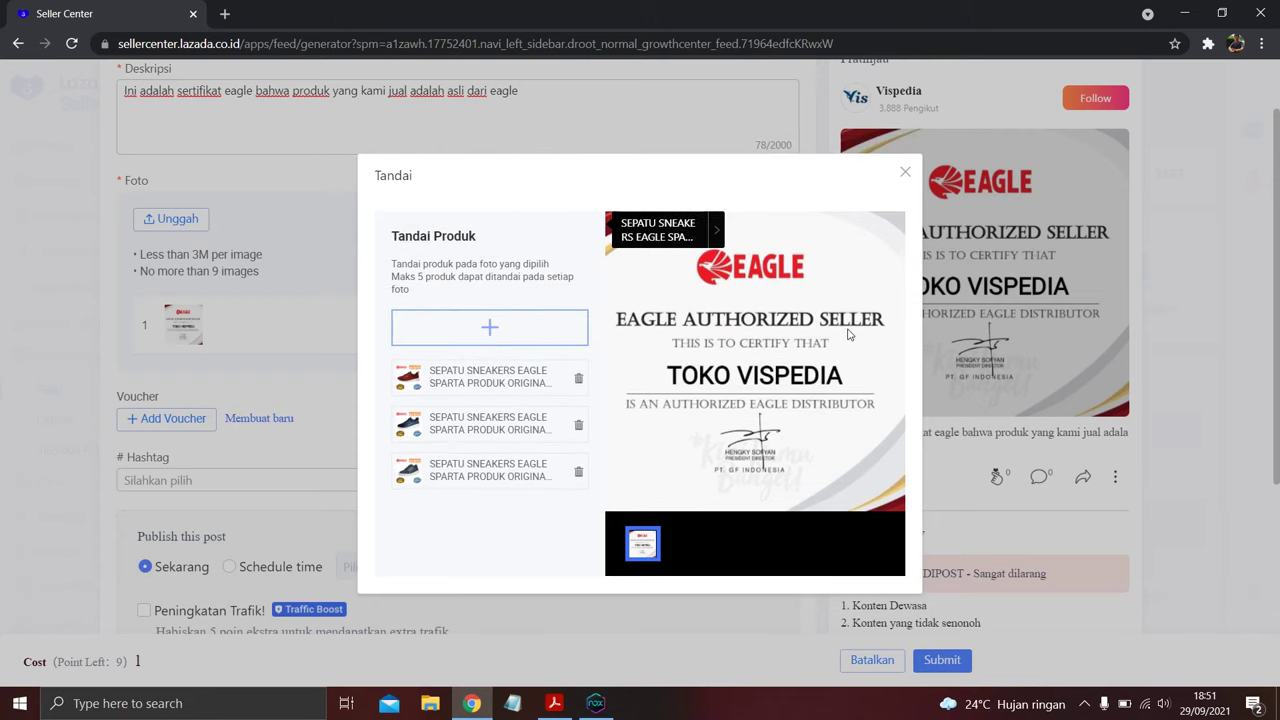
Spread the three sneaker tags over the certificate: beside the logo, over the word SELLER and beside the signature, and close the tagging dialog.
click(905, 172)
drag(683, 238, 866, 322)
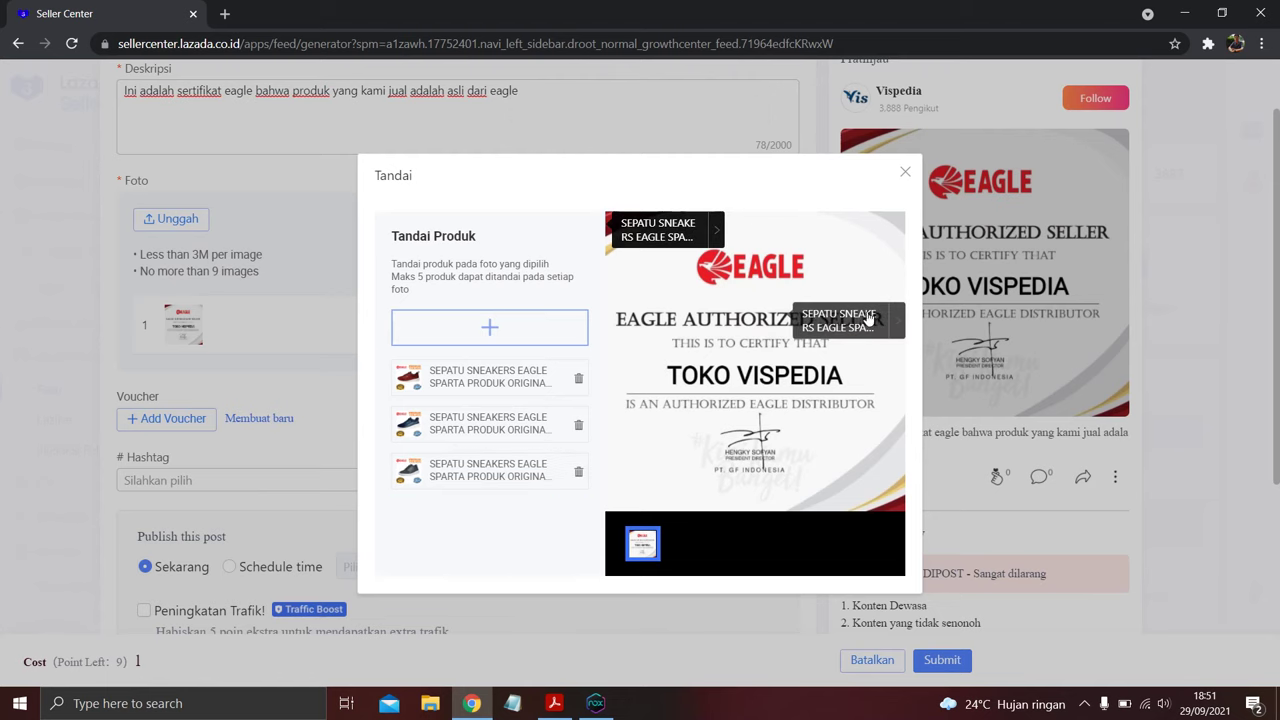
drag(686, 233, 688, 443)
drag(665, 230, 725, 250)
click(905, 172)
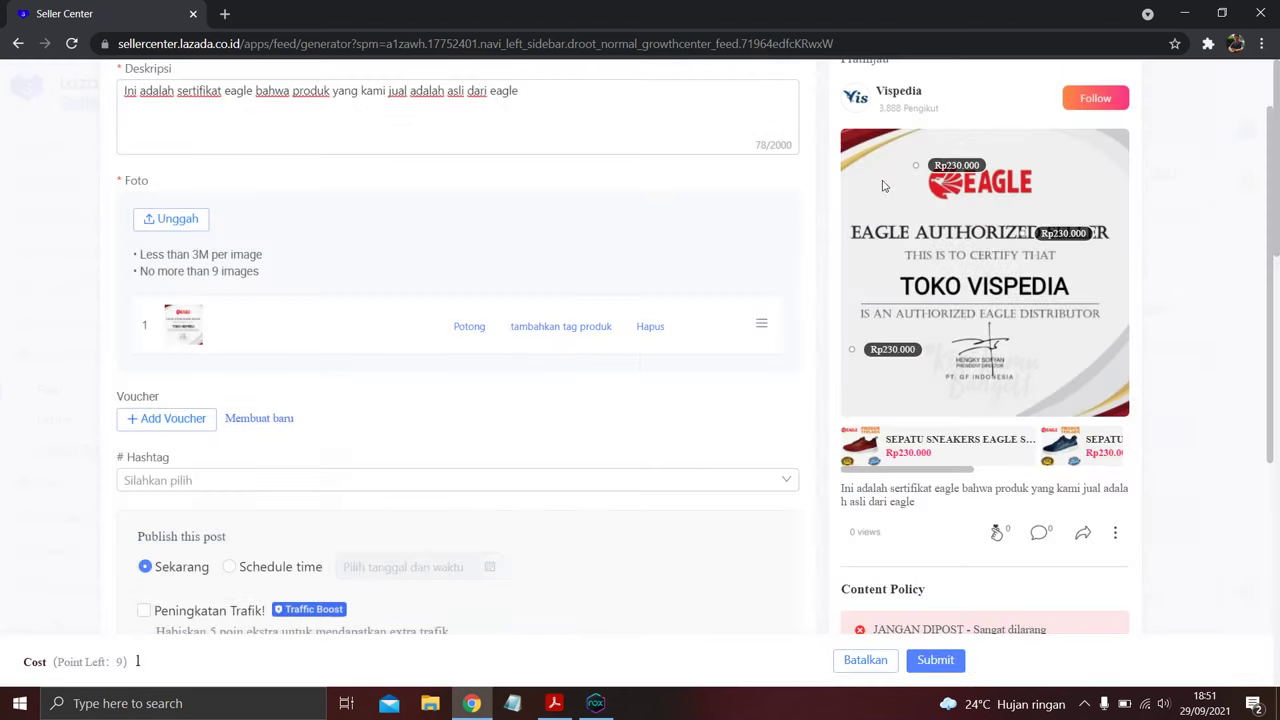
Attach the Lebih Hemat voucher to the image post.
scroll(378, 393, down, 2)
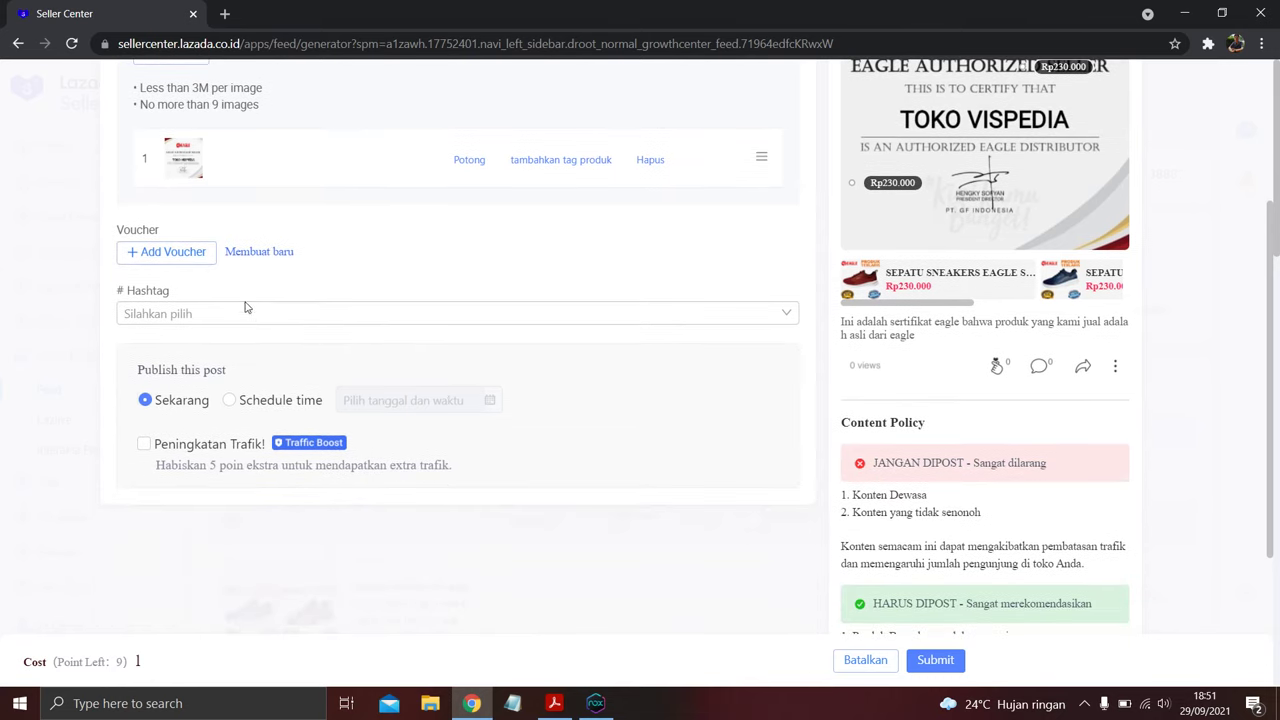
scroll(177, 256, up, 3)
click(165, 500)
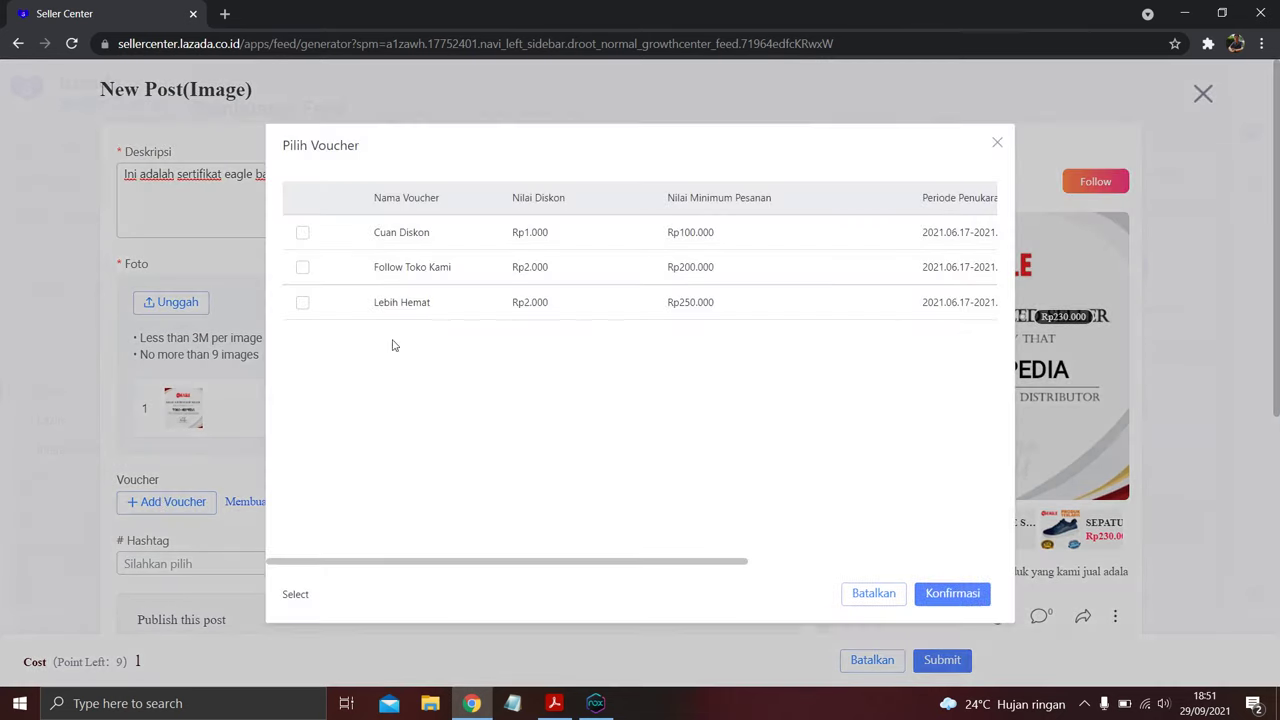
click(303, 302)
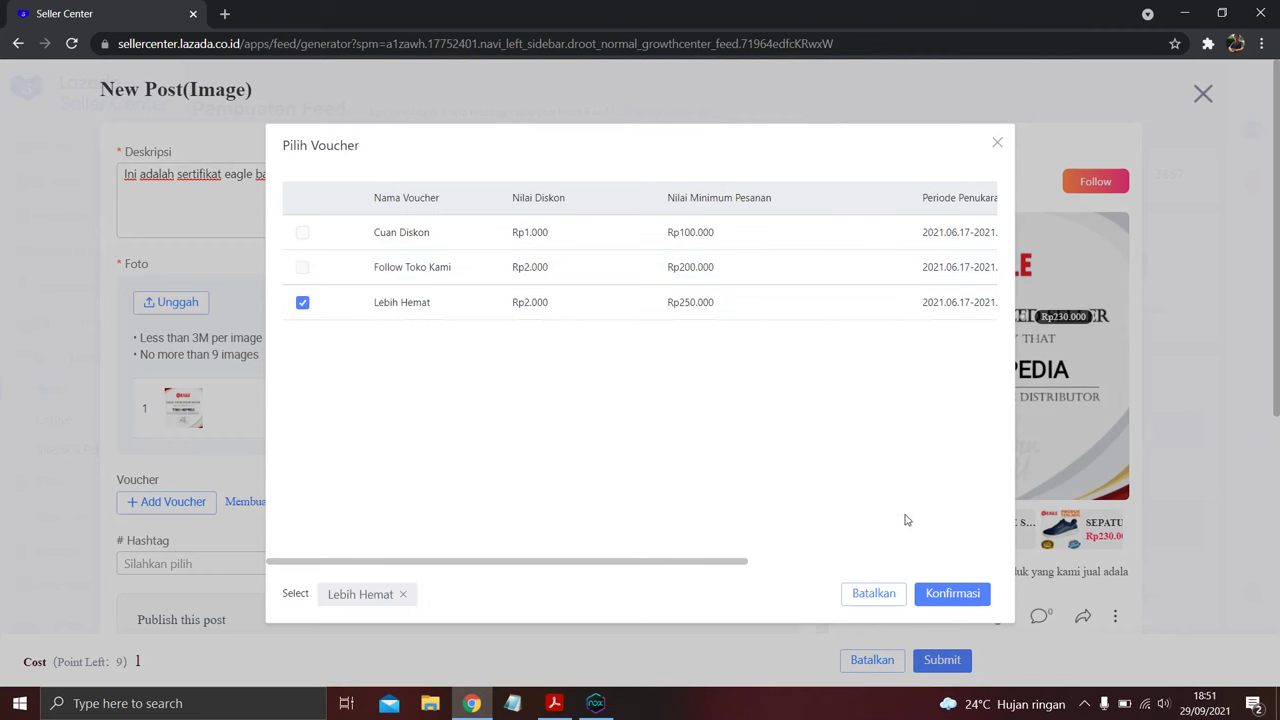
click(956, 592)
Add the hashtags #Currently Wearing, #Look Good Feel Good and #Get Ready With Me to the post.
scroll(504, 445, down, 2)
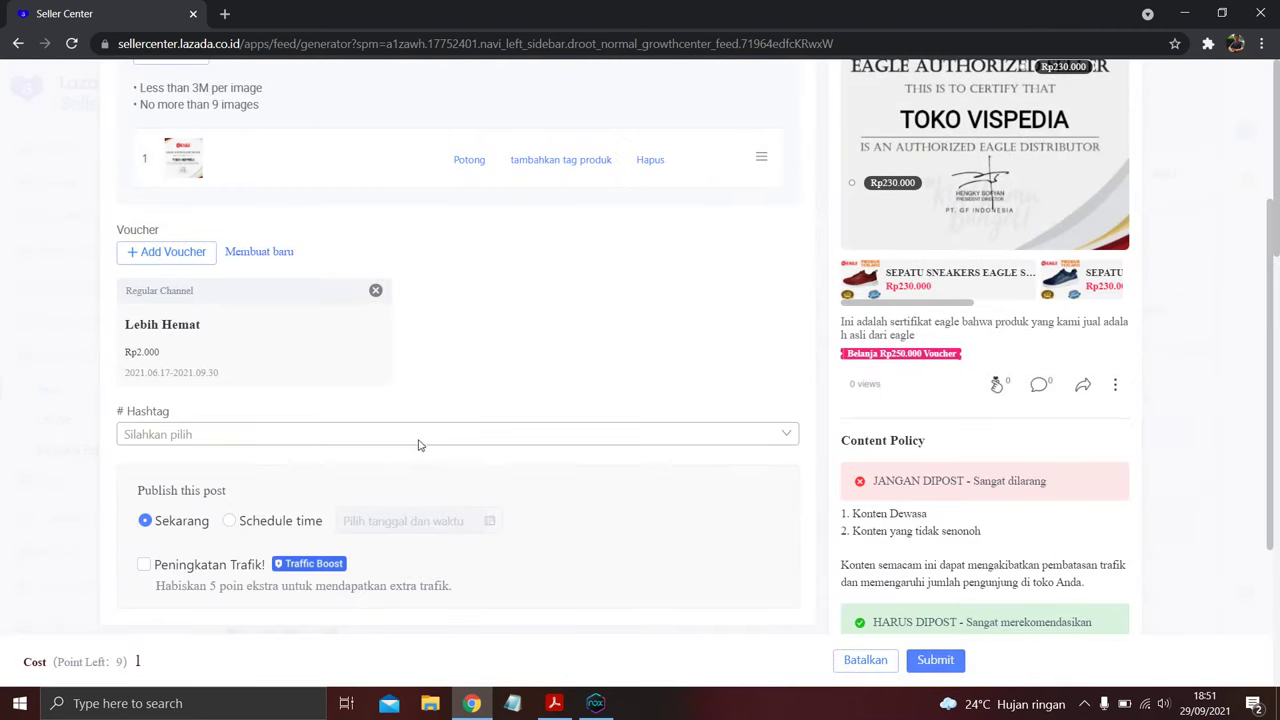
click(414, 436)
click(300, 467)
click(229, 492)
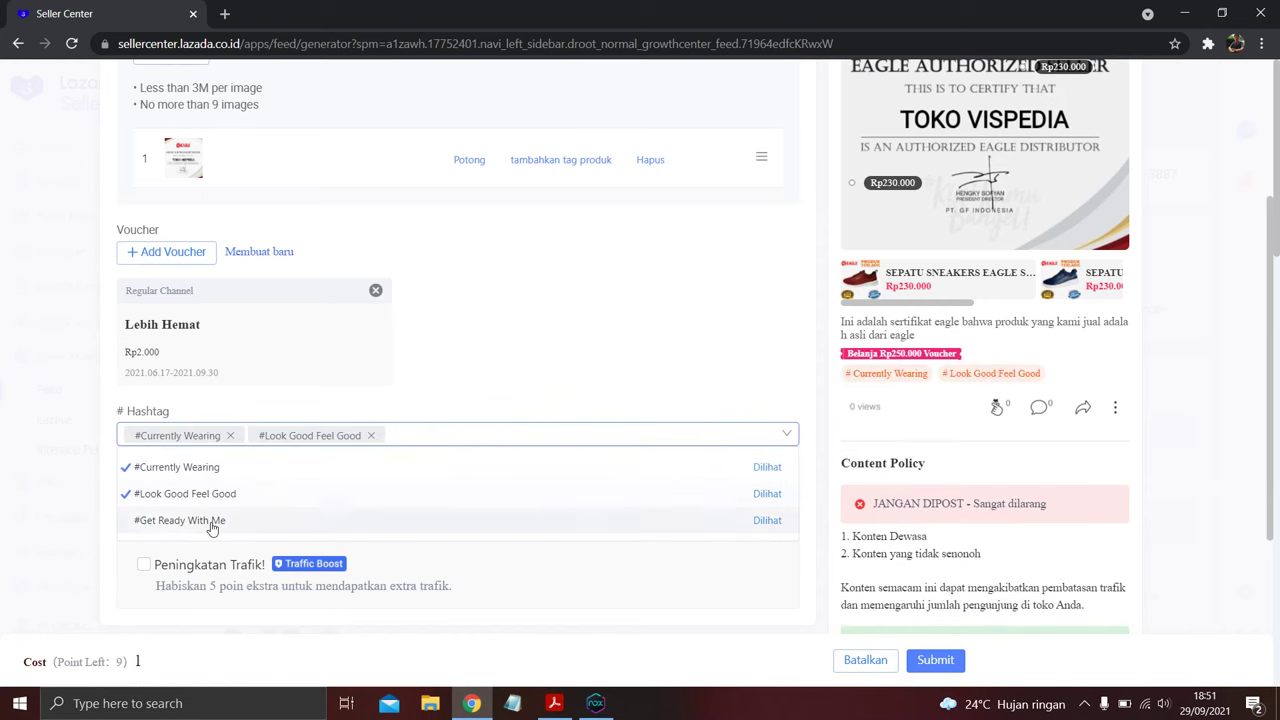
click(210, 520)
click(514, 358)
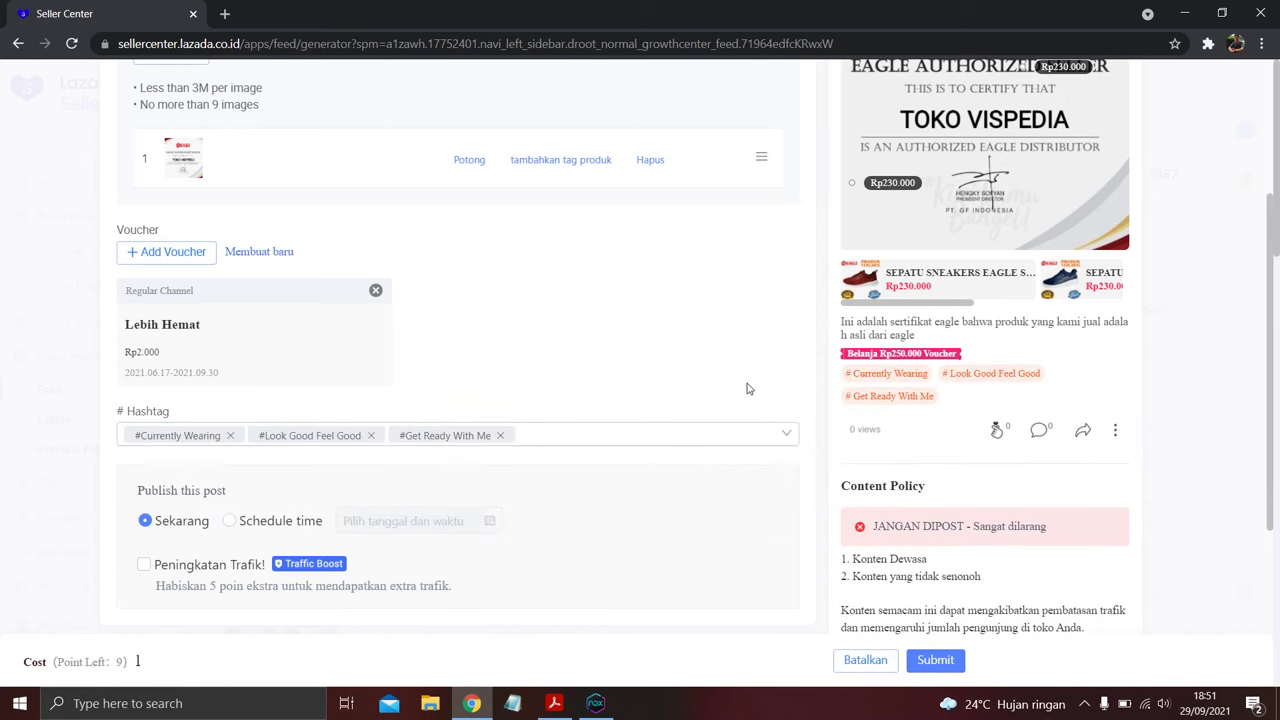
Review the post preview, including the price tags, tagged products, description, voucher, hashtags and content policy.
scroll(748, 389, up, 3)
scroll(1013, 353, down, 3)
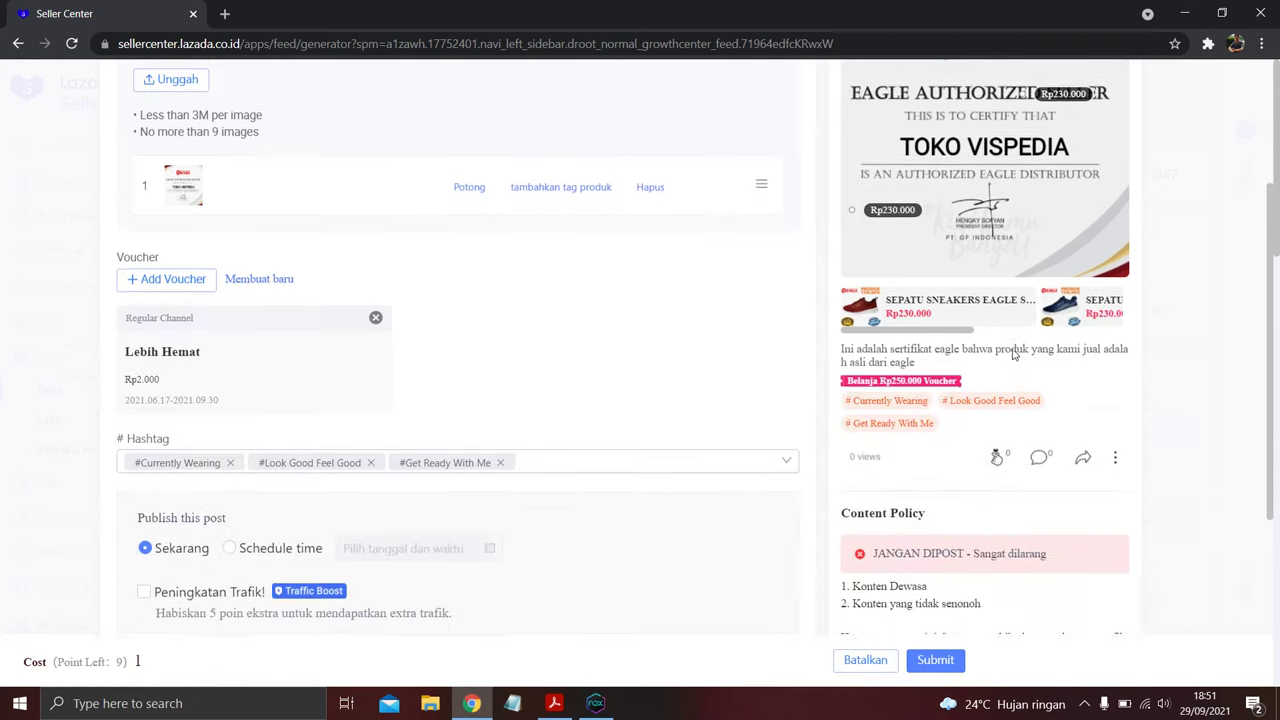
scroll(1000, 337, up, 3)
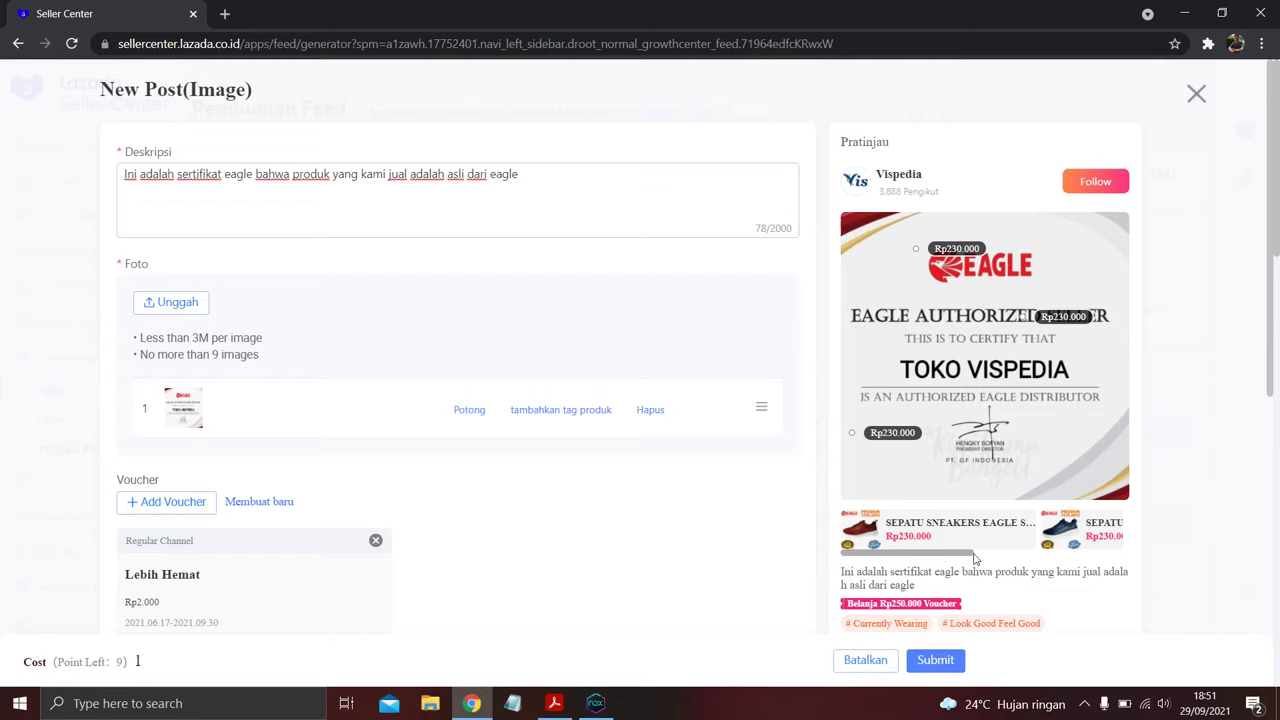
scroll(930, 530, right, 2)
scroll(910, 528, left, 2)
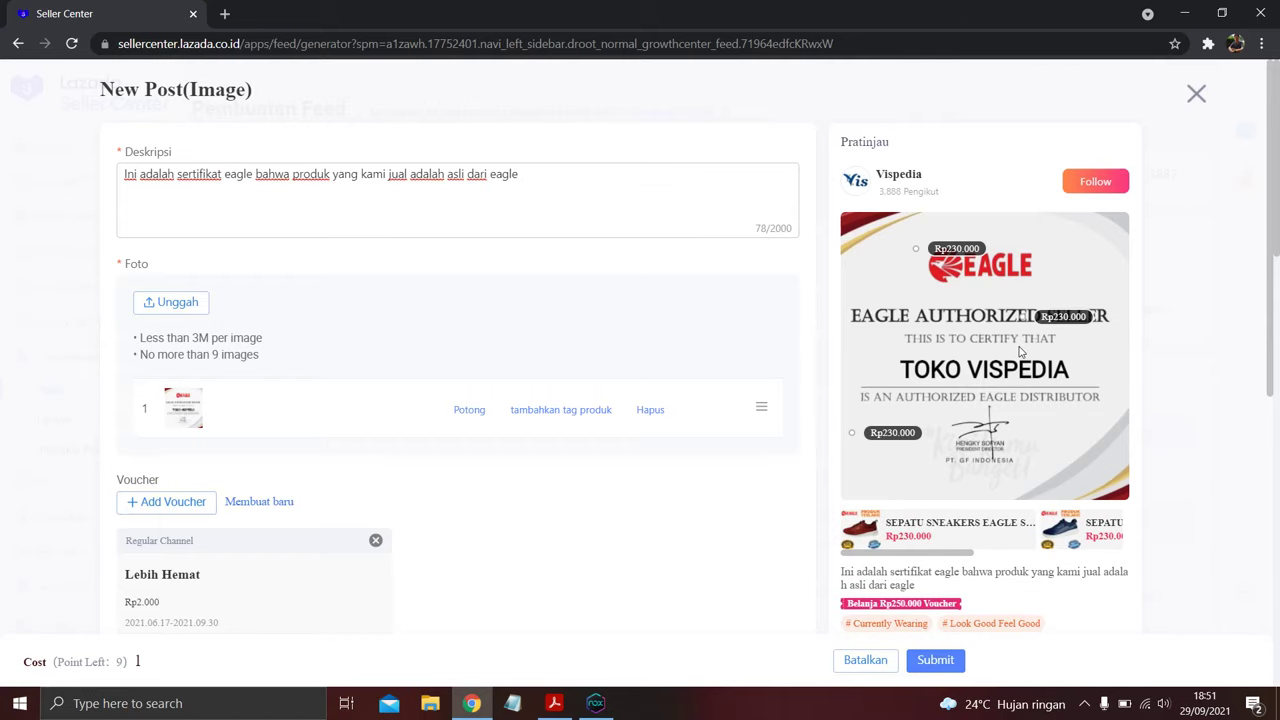
scroll(1020, 352, down, 4)
scroll(1000, 380, up, 4)
scroll(800, 420, down, 4)
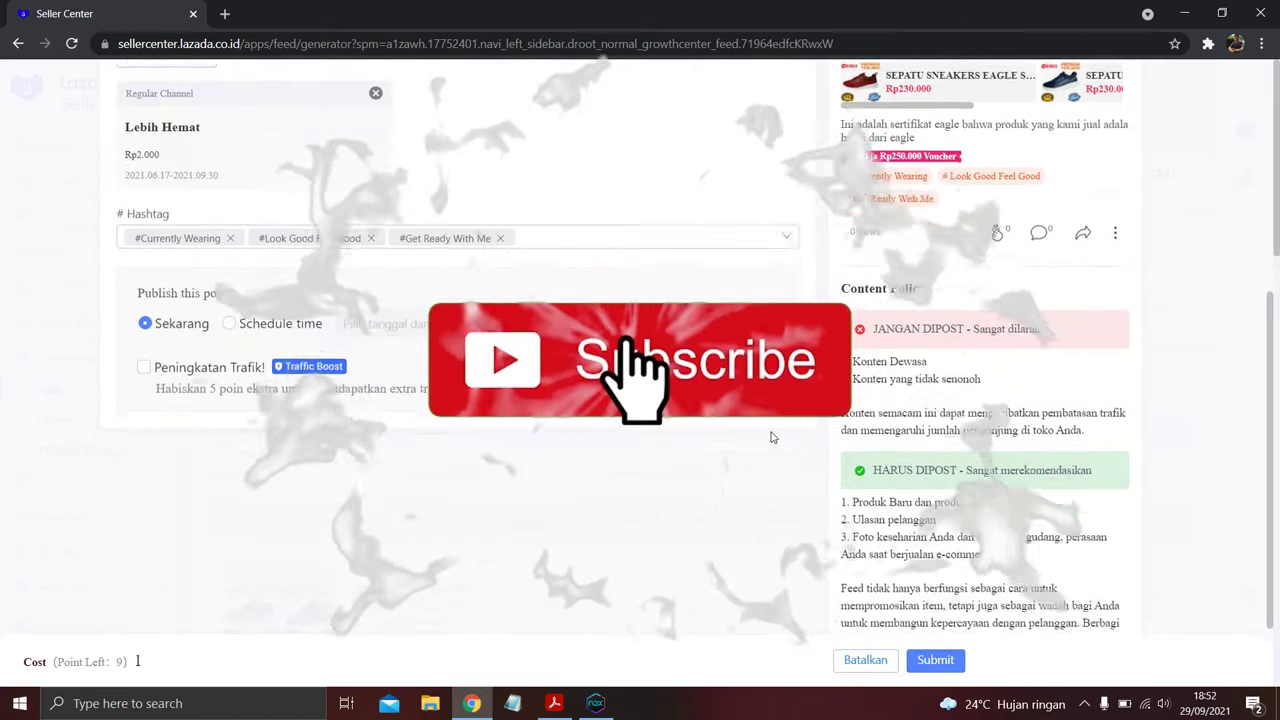
scroll(771, 437, down, 1)
Submit the image post for immediate publishing and exit to the Postingan Feed list.
click(935, 660)
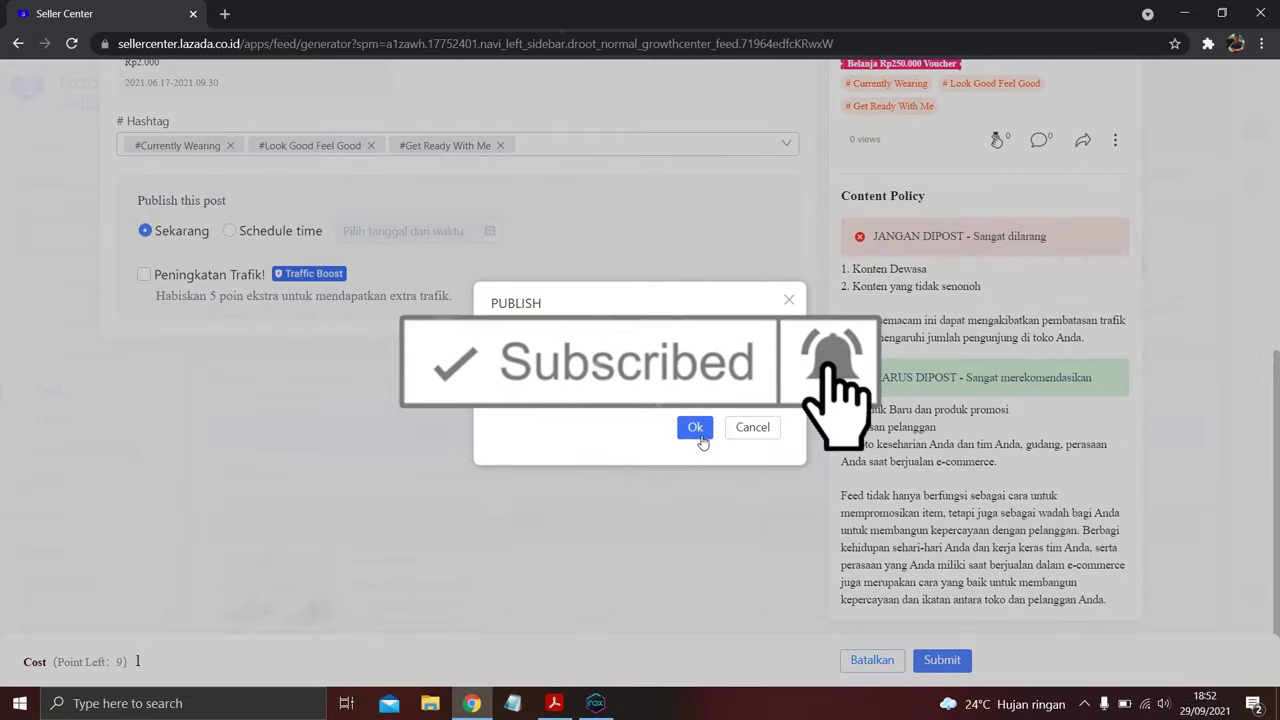
click(695, 428)
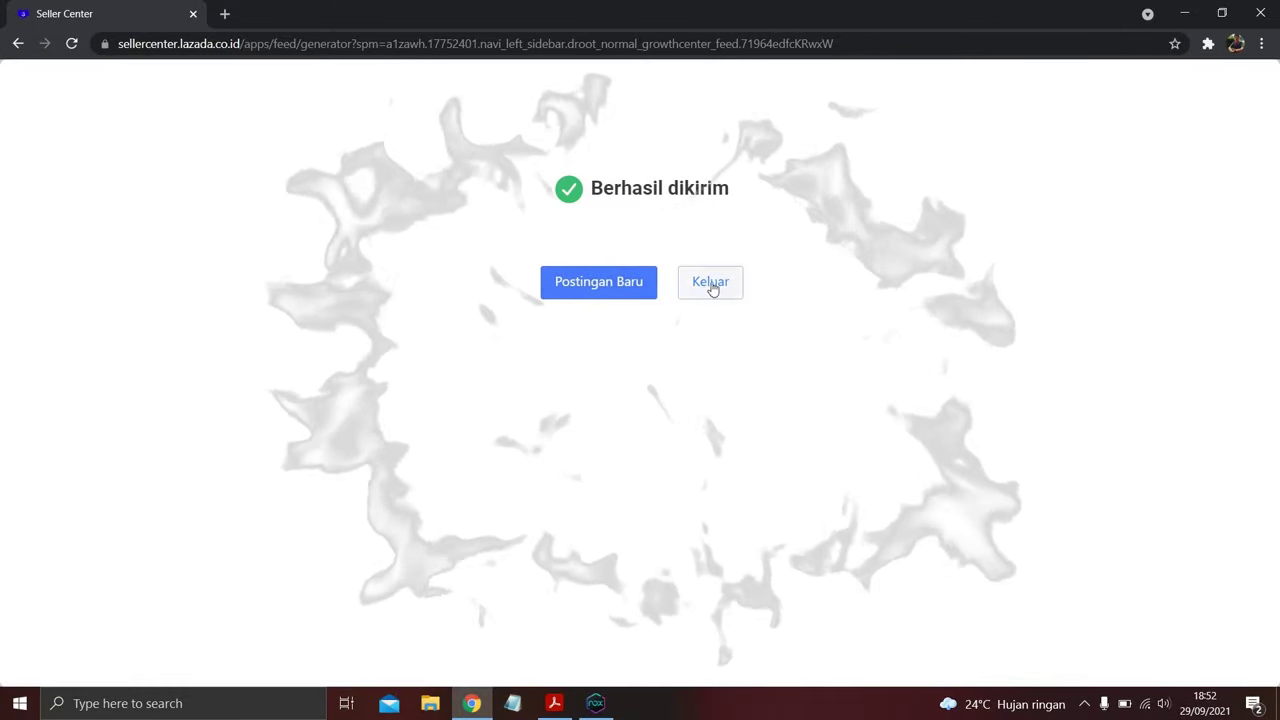
click(710, 283)
Switch to the Lazada app in NoxPlayer, leave the Vispedia store page and open the Mengikuti feed.
key(alt+Tab)
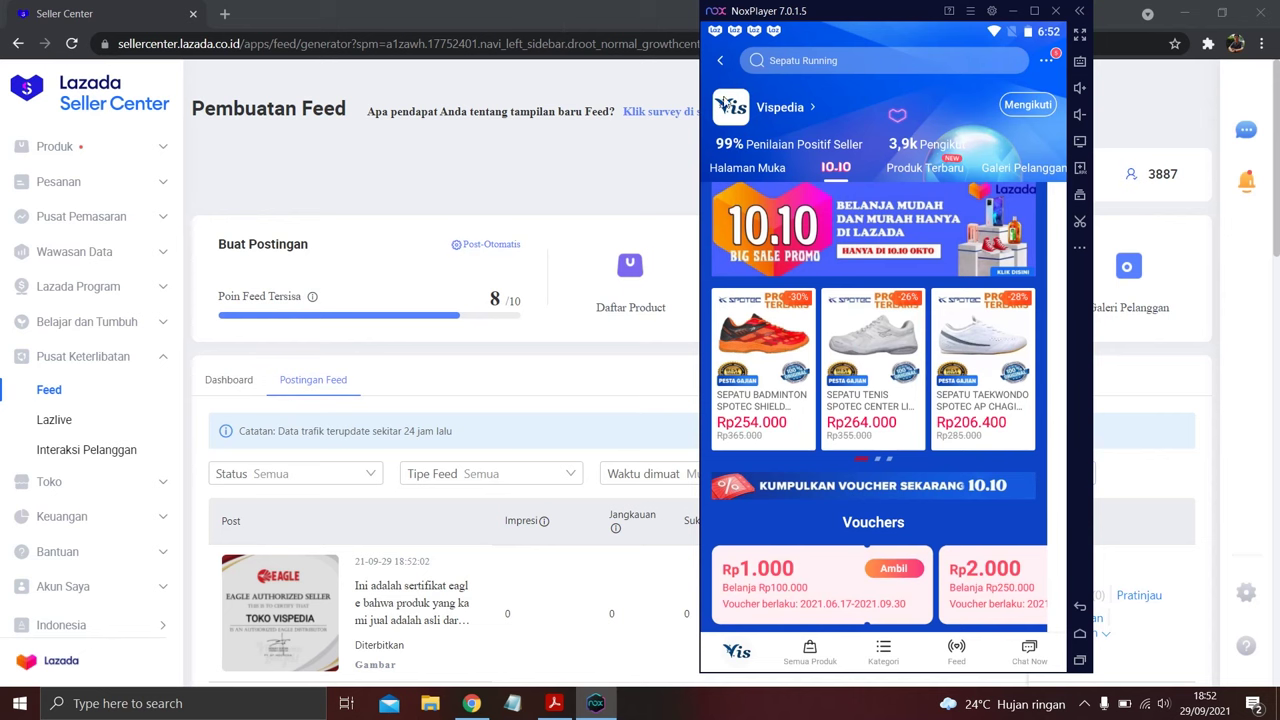
click(723, 61)
click(737, 650)
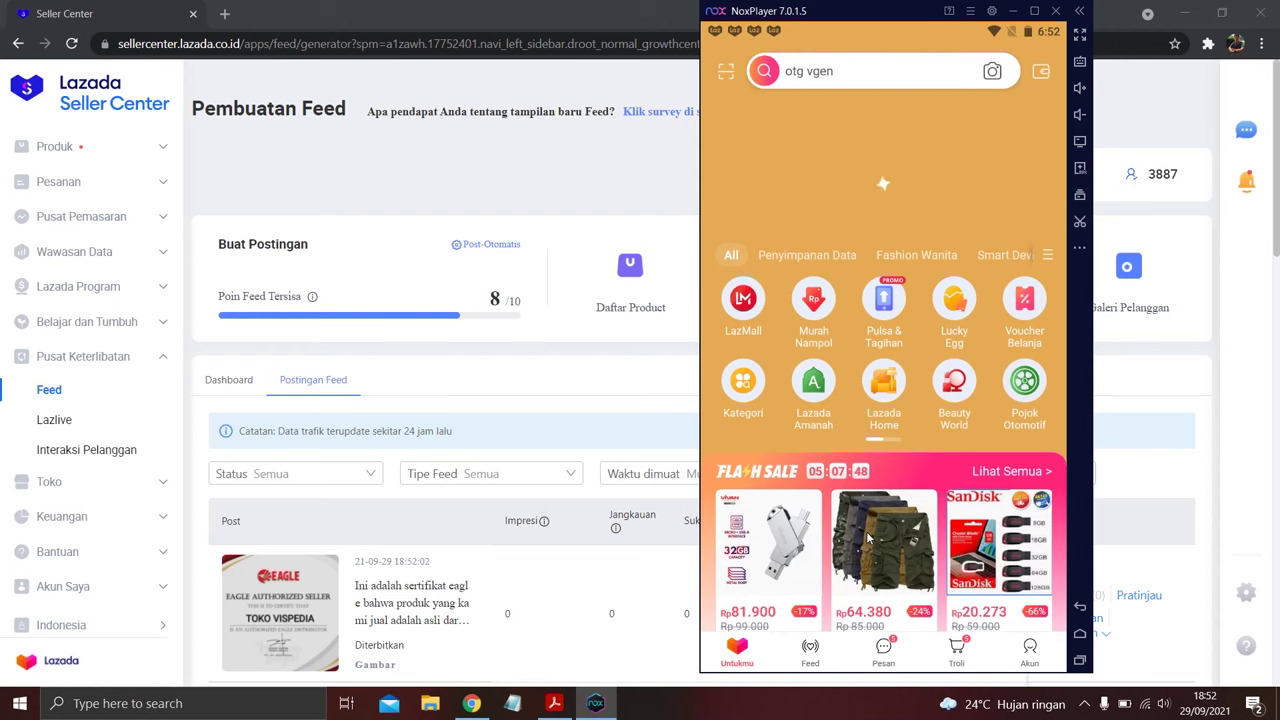
click(818, 653)
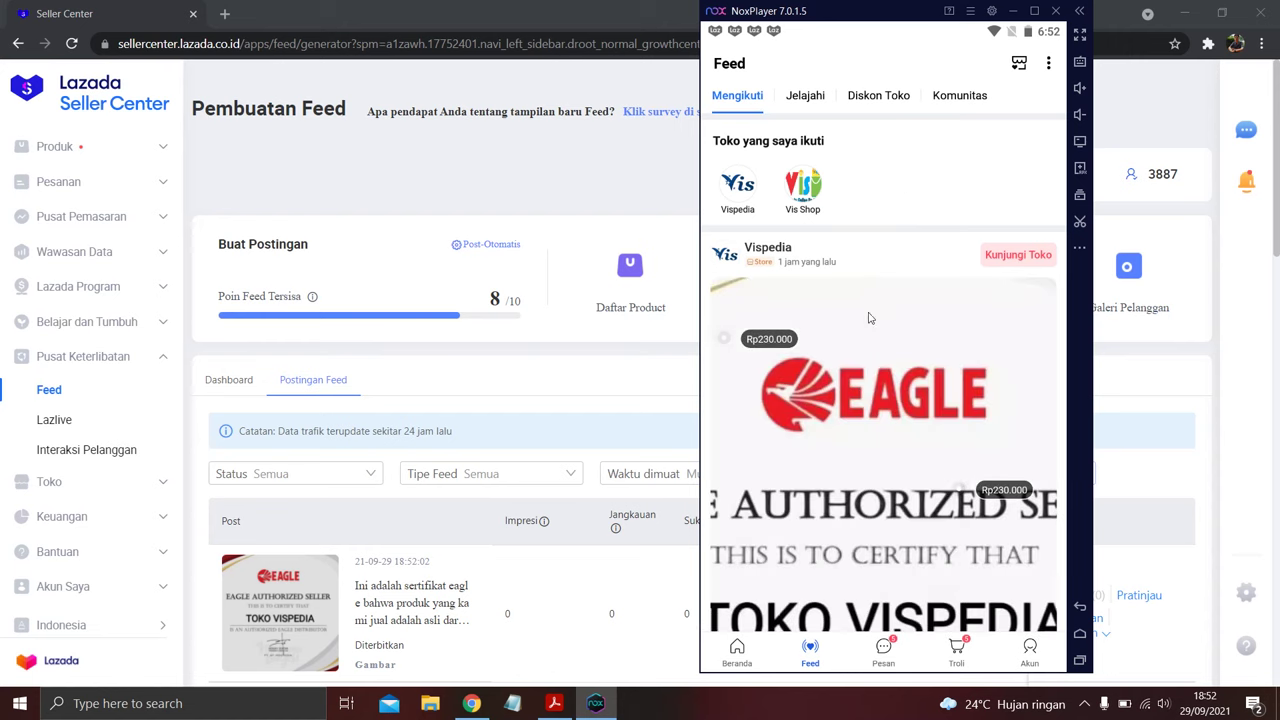
Examine the published certificate post, view the tagged maroon/white Eagle Sparta sneakers' product page and return to the post.
scroll(873, 293, down, 2)
scroll(873, 293, down, 3)
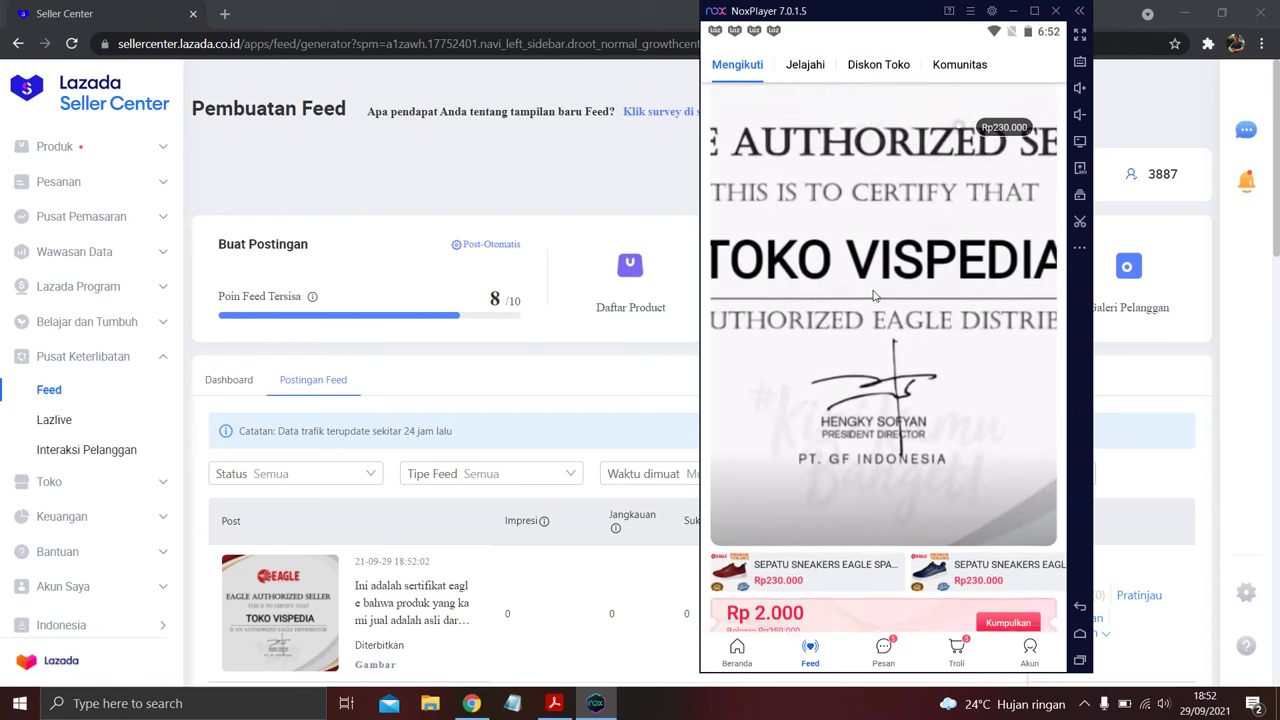
scroll(871, 300, up, 2)
scroll(873, 300, up, 2)
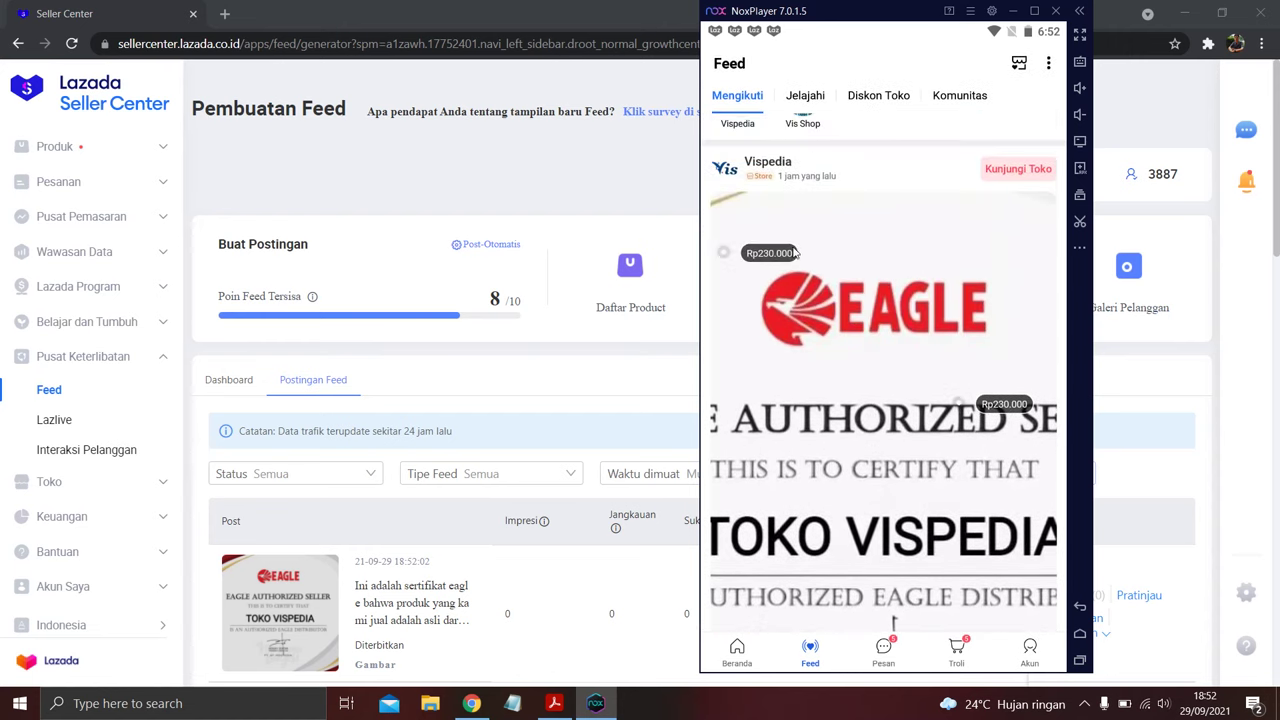
click(779, 254)
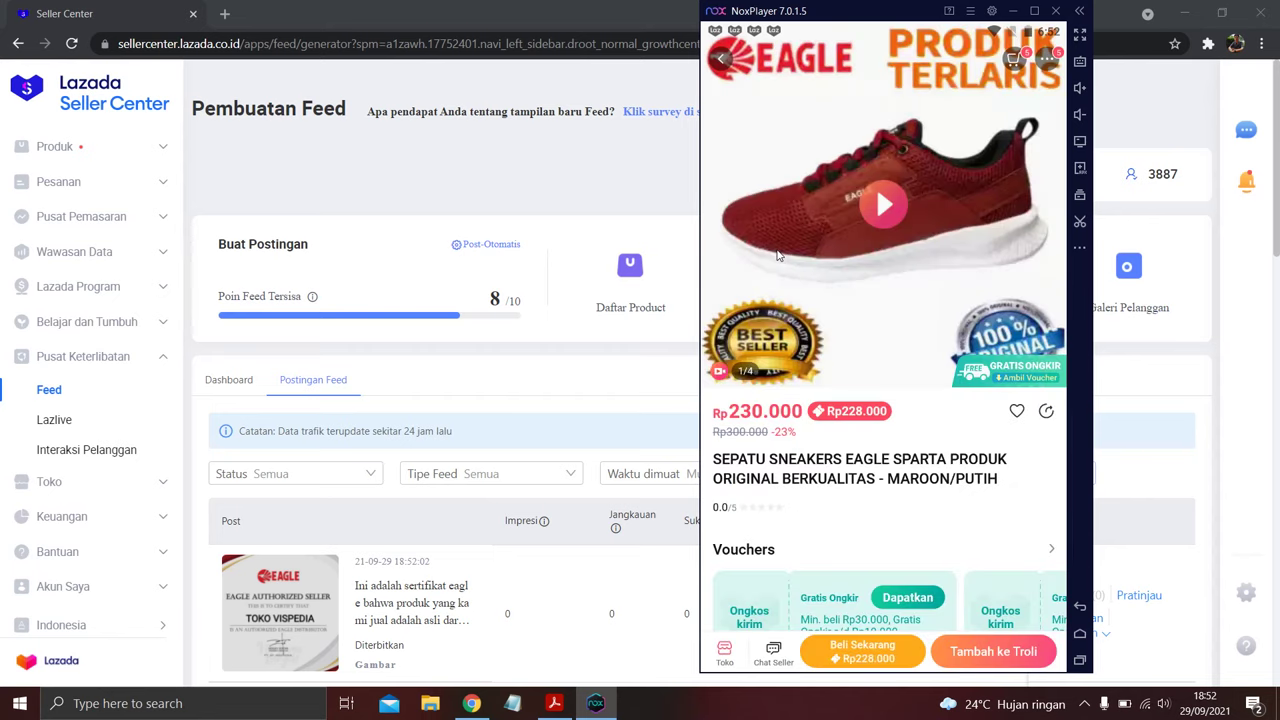
click(724, 57)
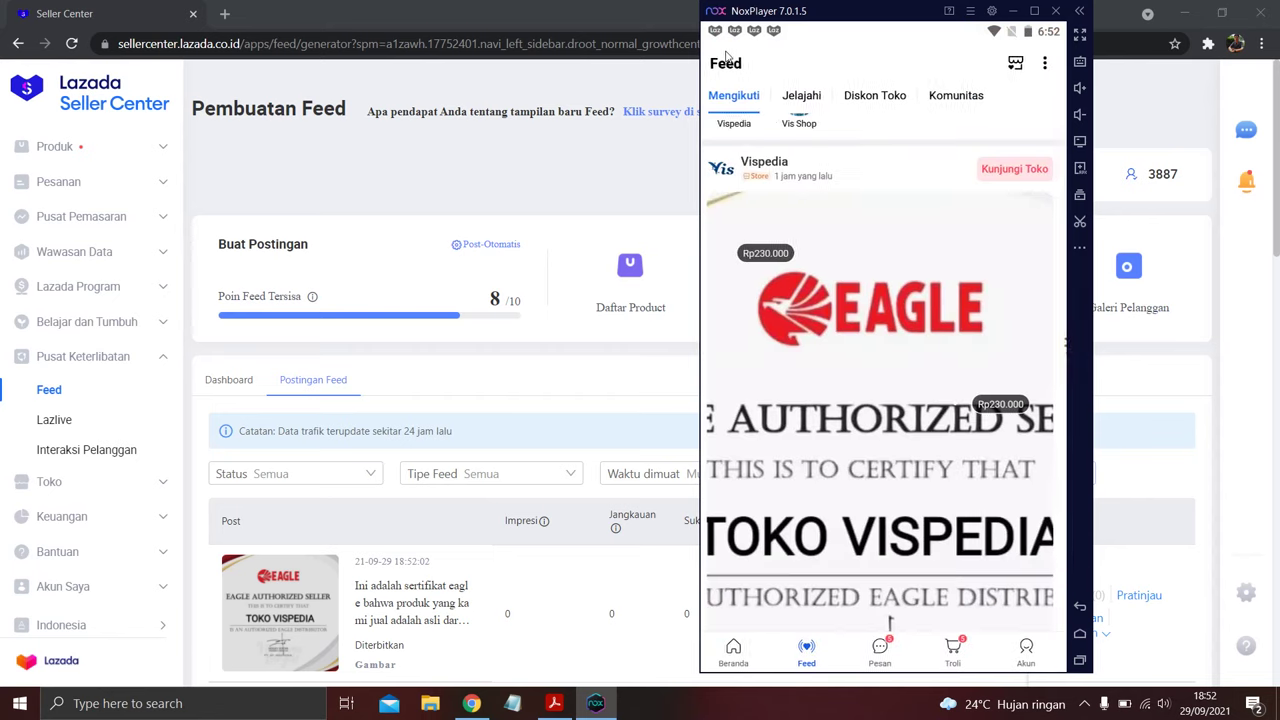
scroll(1000, 300, down, 3)
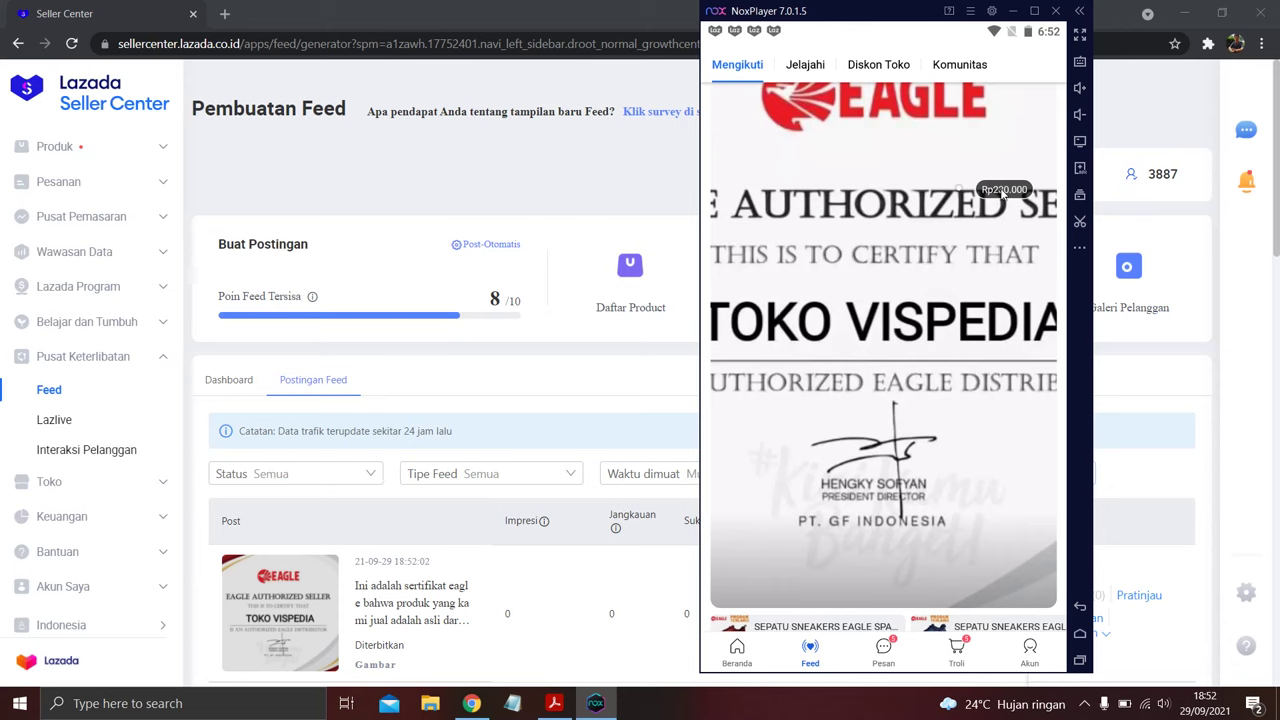
View the tagged black/white Eagle Sparta sneakers' product page, return to the certificate post and like it.
click(1003, 190)
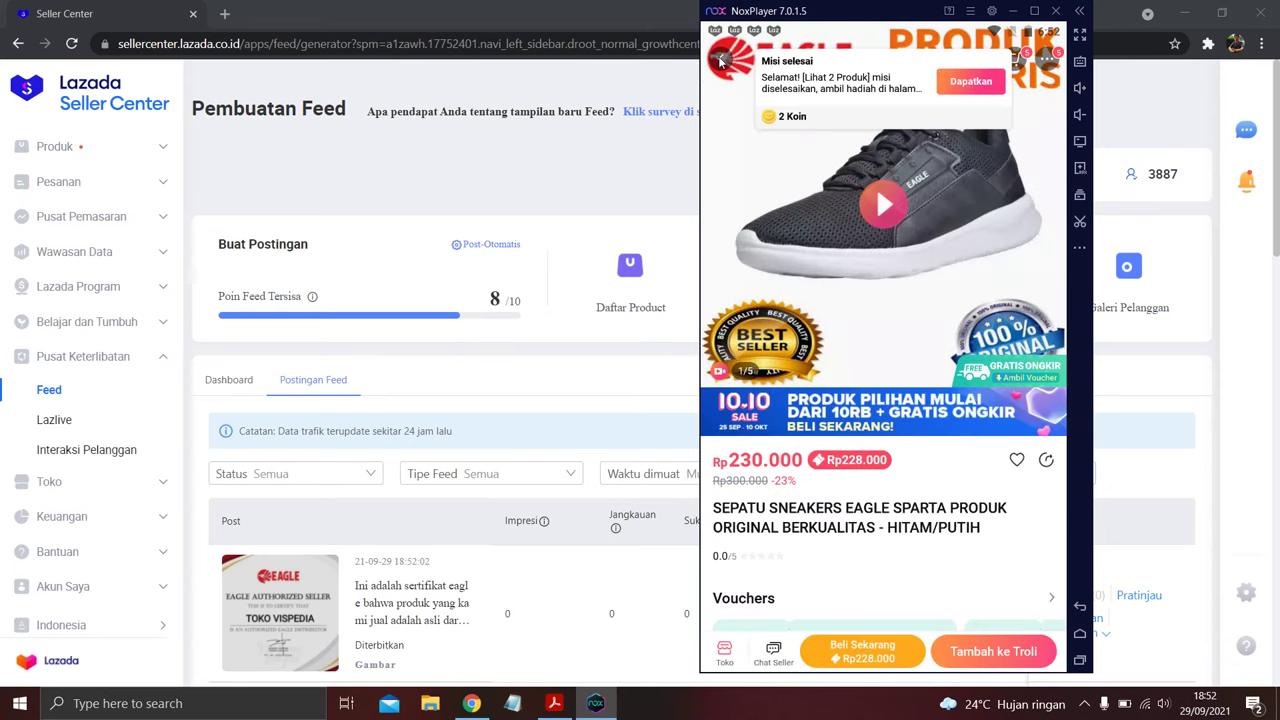
click(720, 60)
scroll(949, 319, down, 5)
click(934, 277)
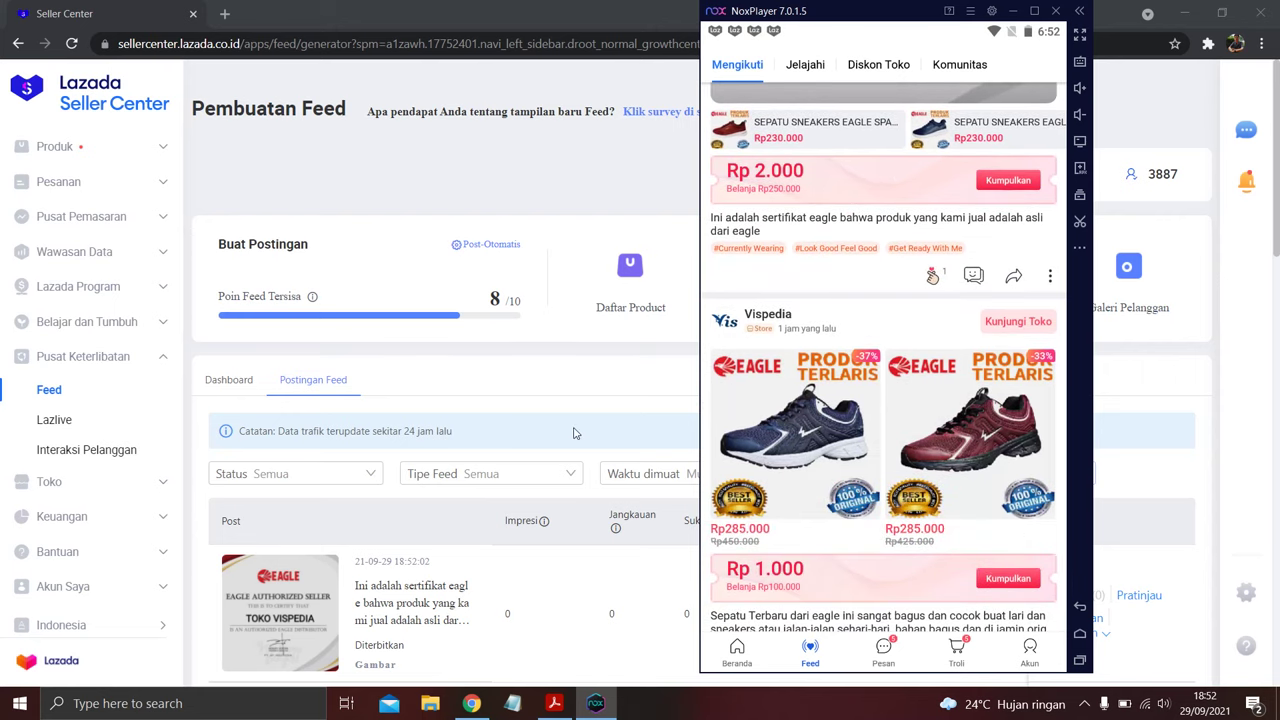
Switch to Seller Center, open Galeri Pelanggan for a new post and show the product reviews in Manajemen ulasan.
click(555, 389)
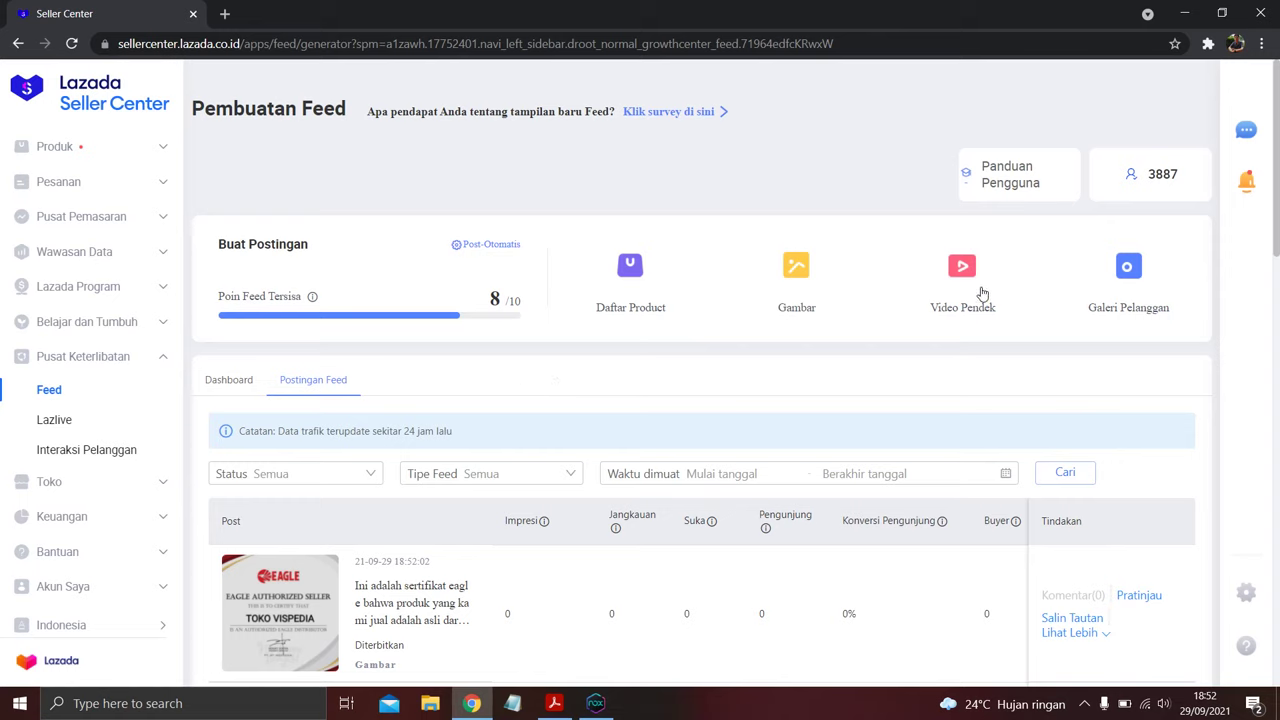
click(1138, 266)
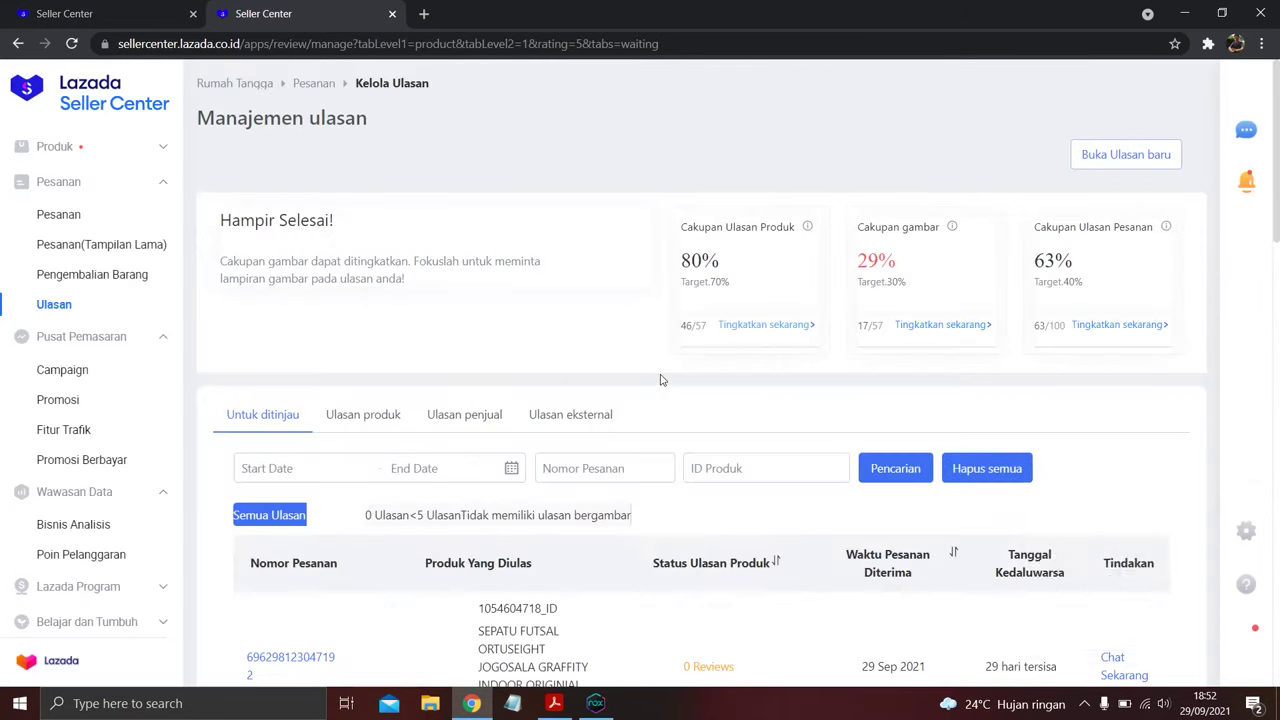
click(355, 416)
scroll(477, 406, down, 3)
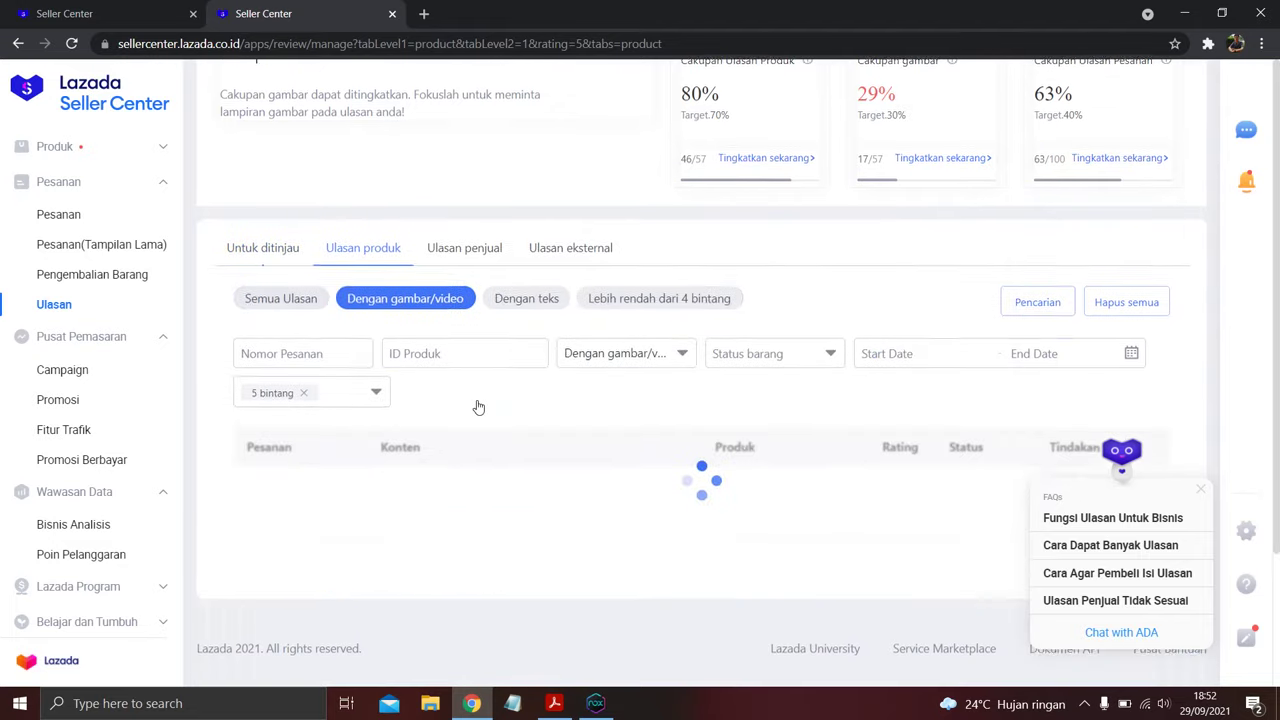
Display the five-star photo review of the white/grey Spotec AP Chagi taekwondo shoes on Feed as a Galeri Pelanggan post.
scroll(477, 406, down, 5)
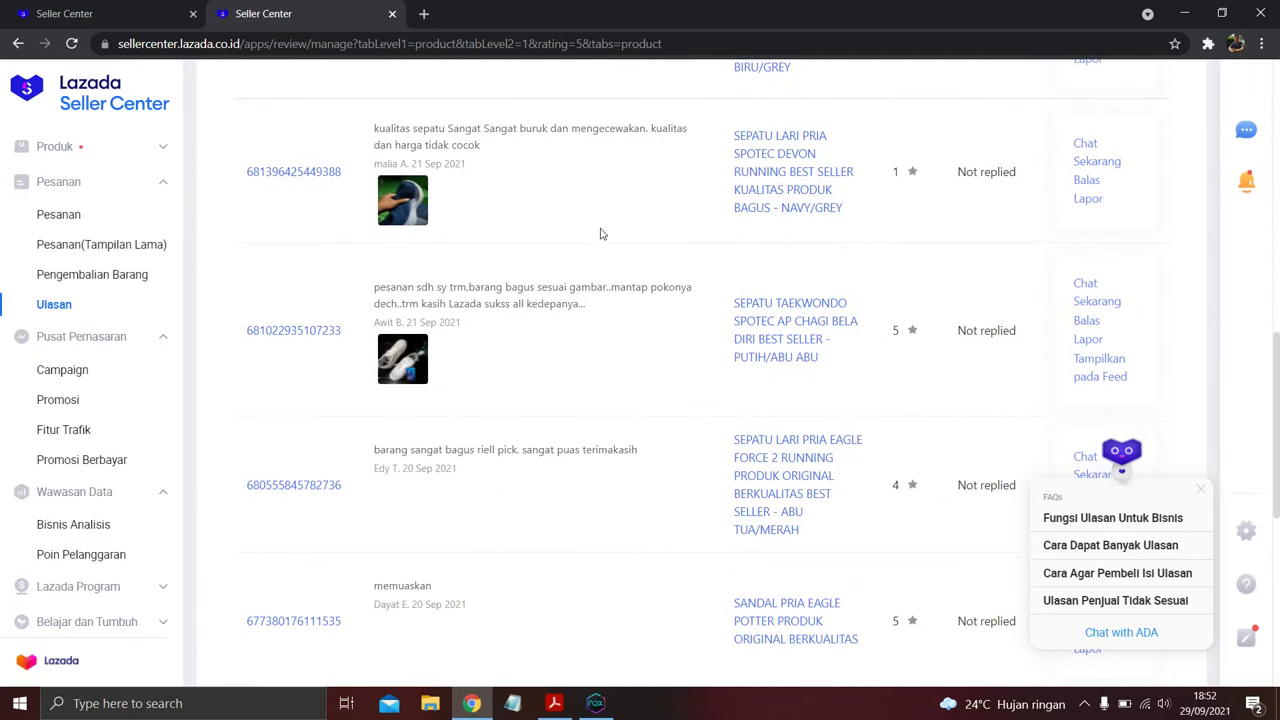
scroll(612, 308, down, 2)
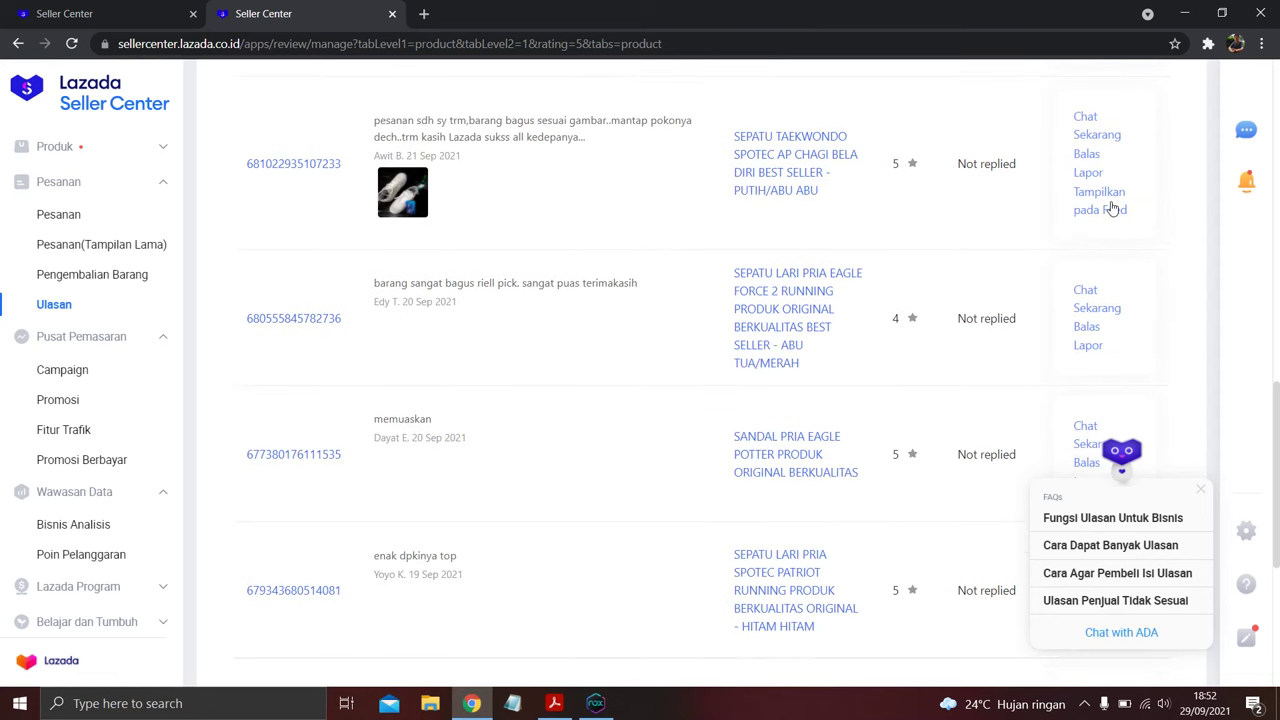
click(1112, 207)
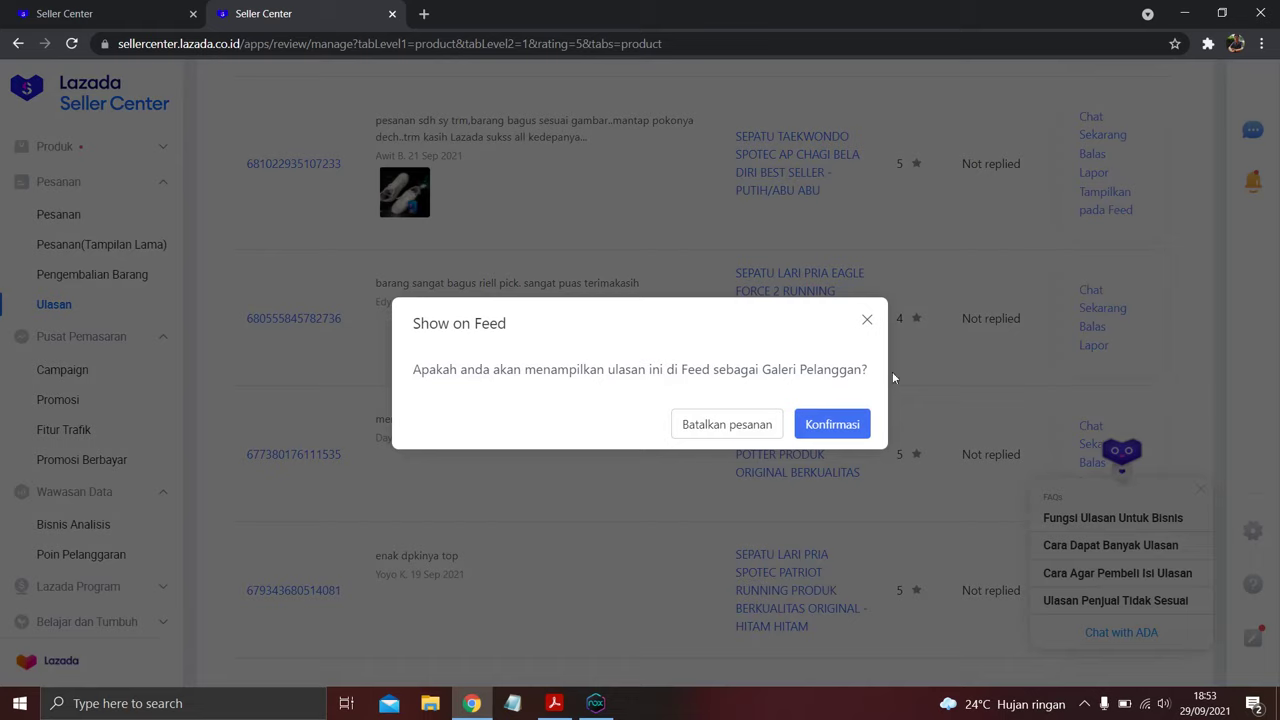
click(850, 427)
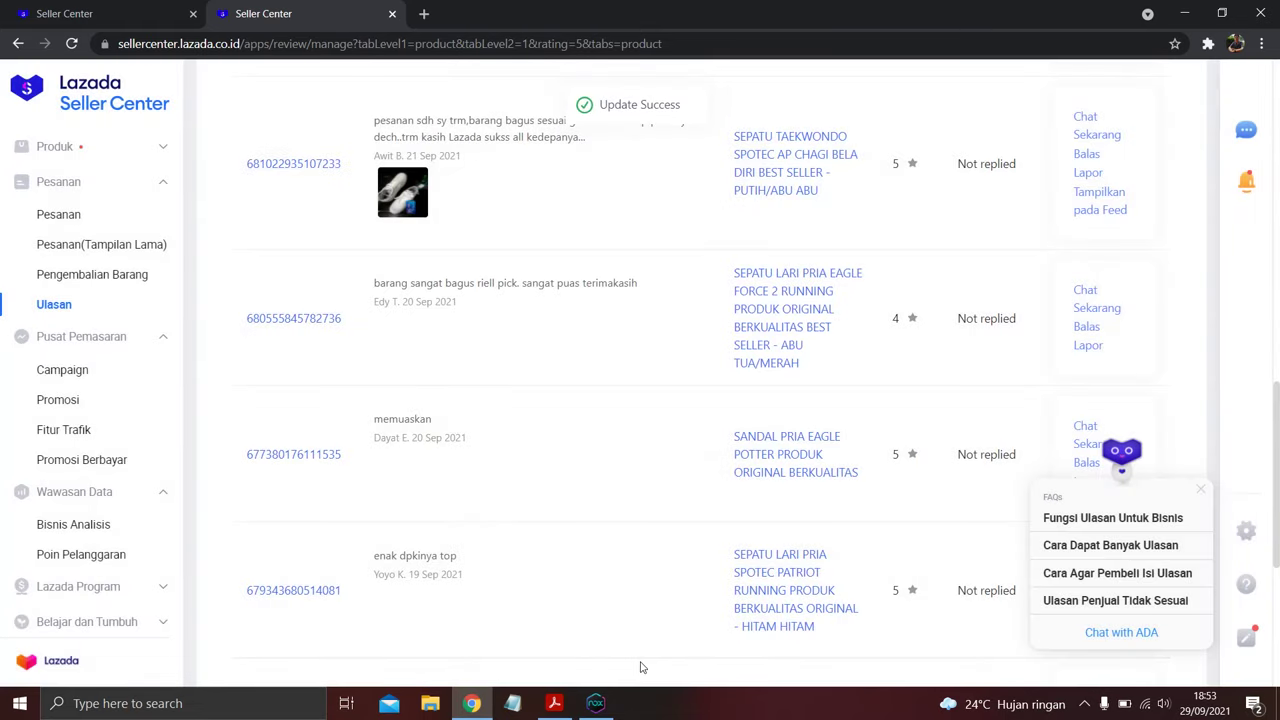
Switch to the Lazada app in NoxPlayer and check the customer review post in the refreshed Mengikuti feed.
click(595, 703)
drag(820, 309, 837, 520)
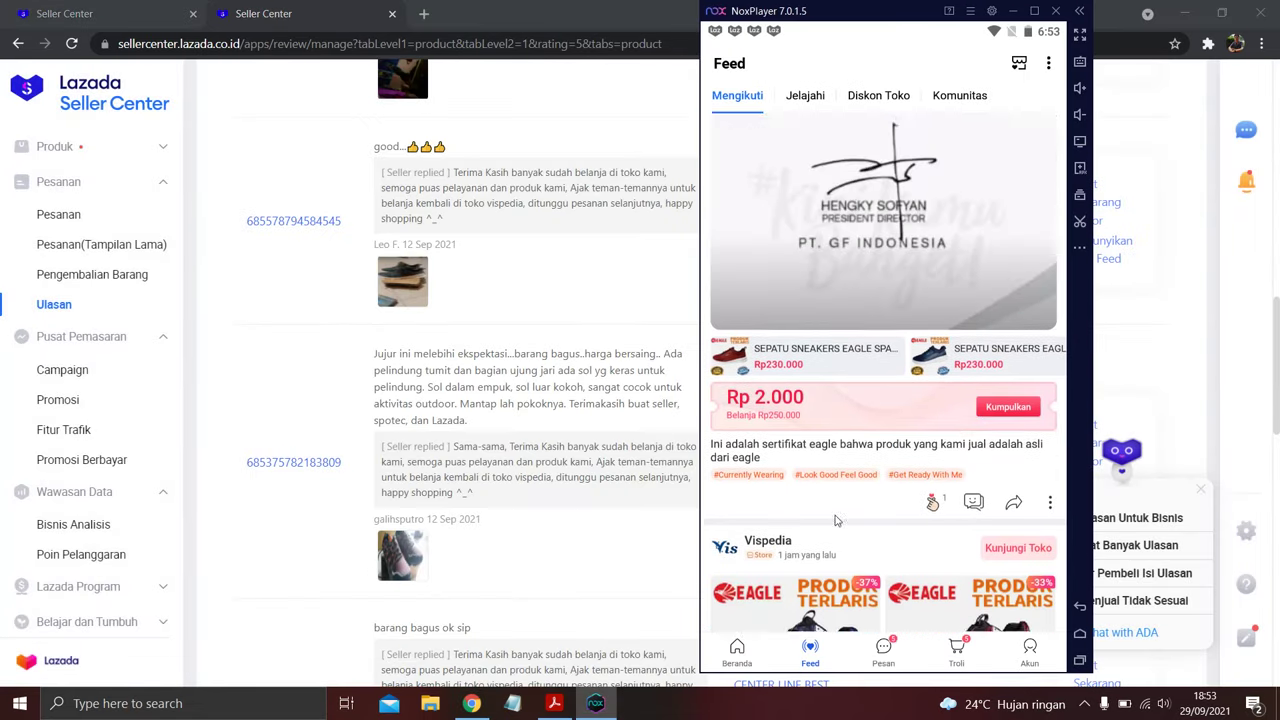
drag(853, 305, 855, 497)
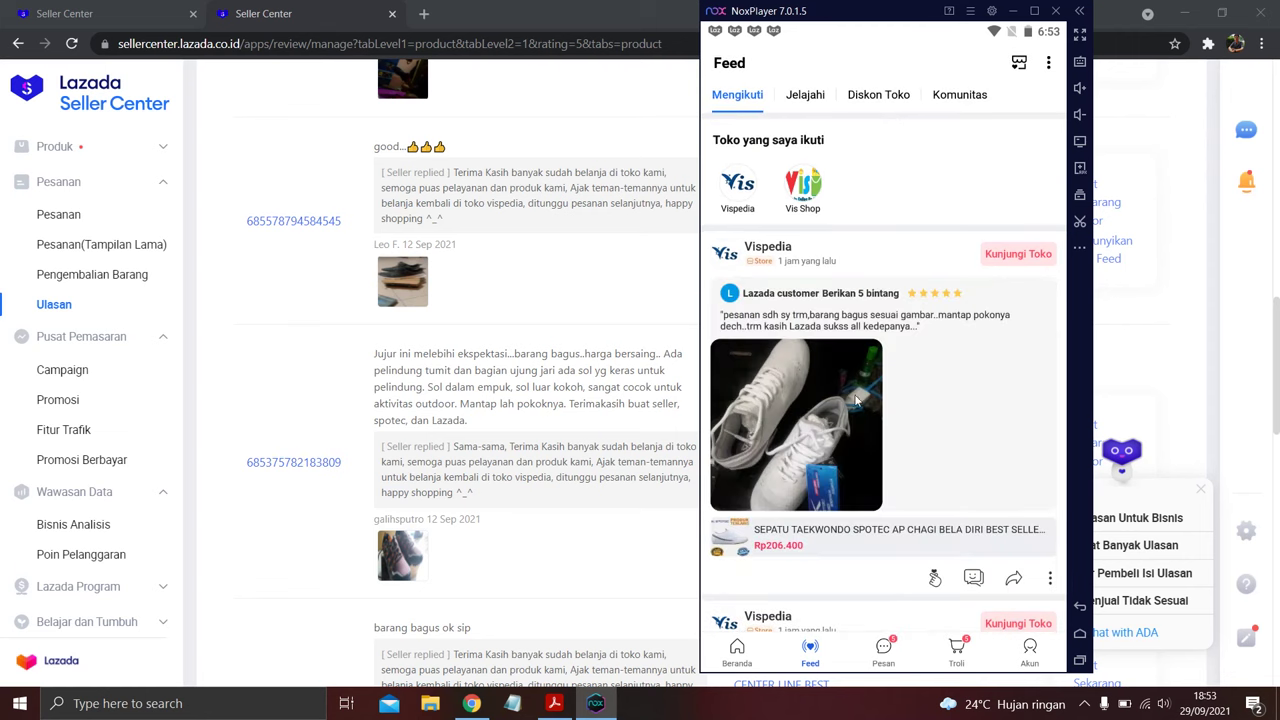
Return to Seller Center's Pembuatan Feed page, reload it and start a new Daftar Product post.
click(605, 292)
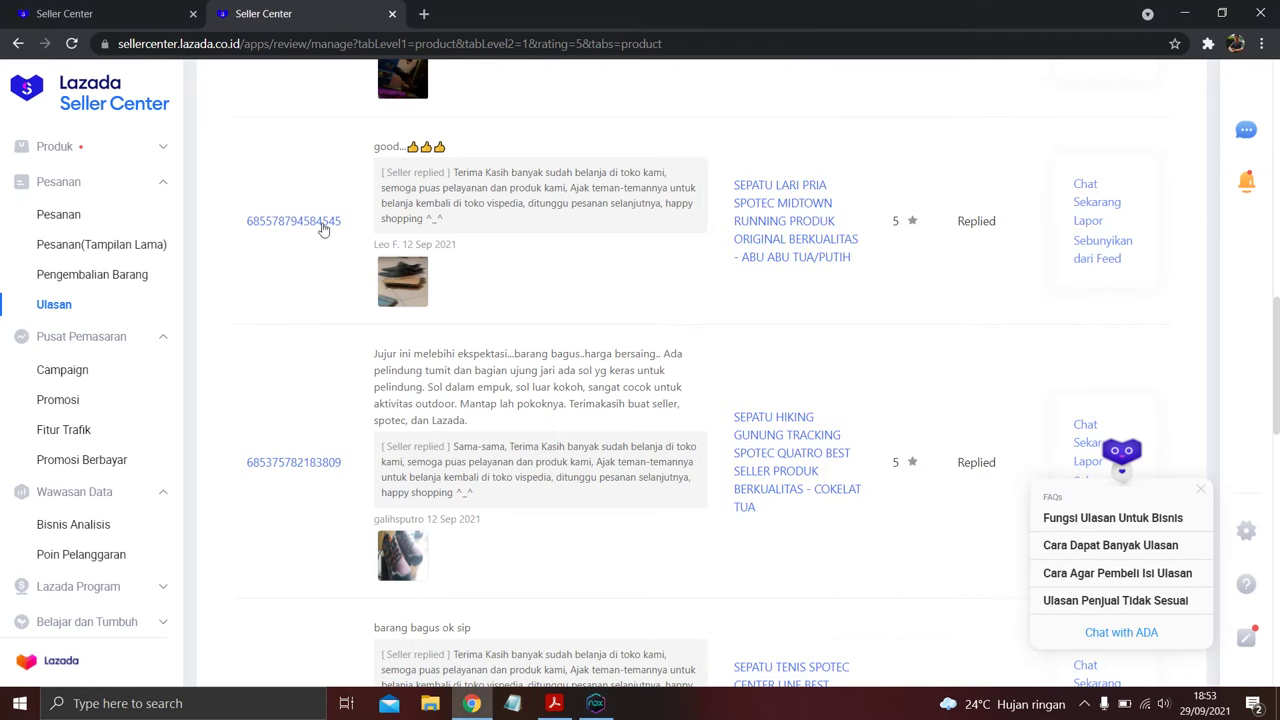
click(148, 25)
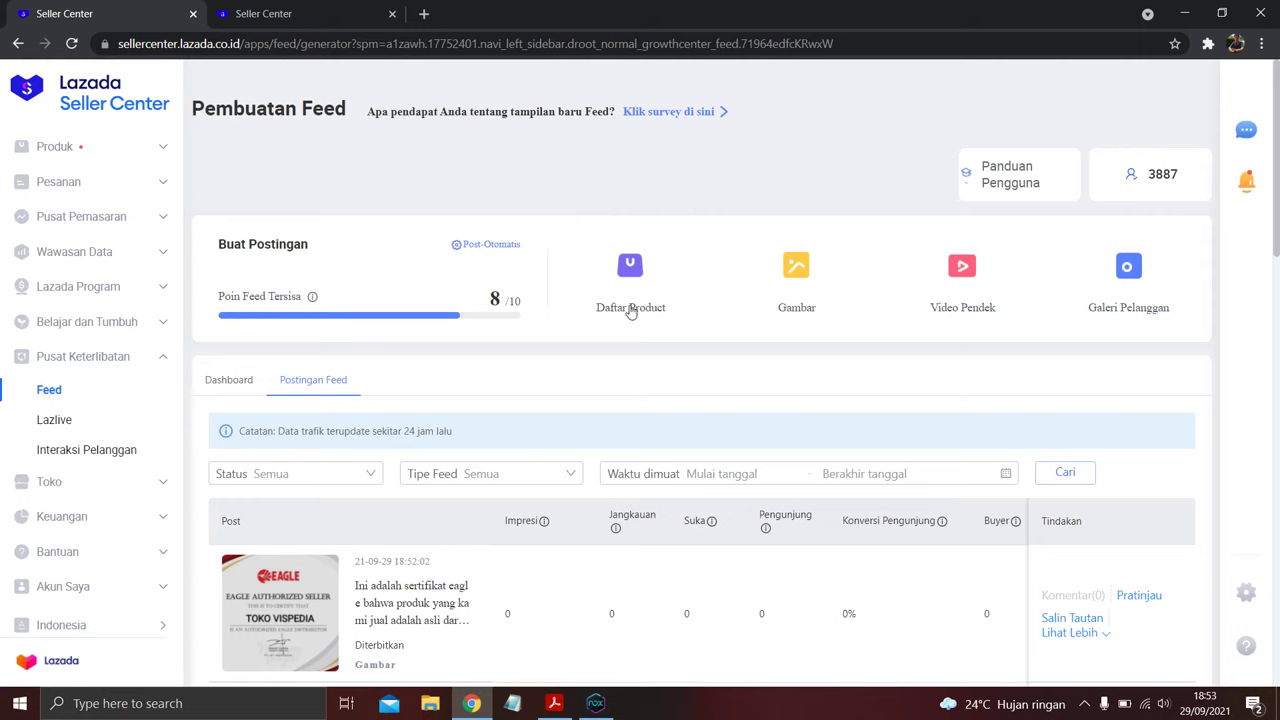
click(71, 43)
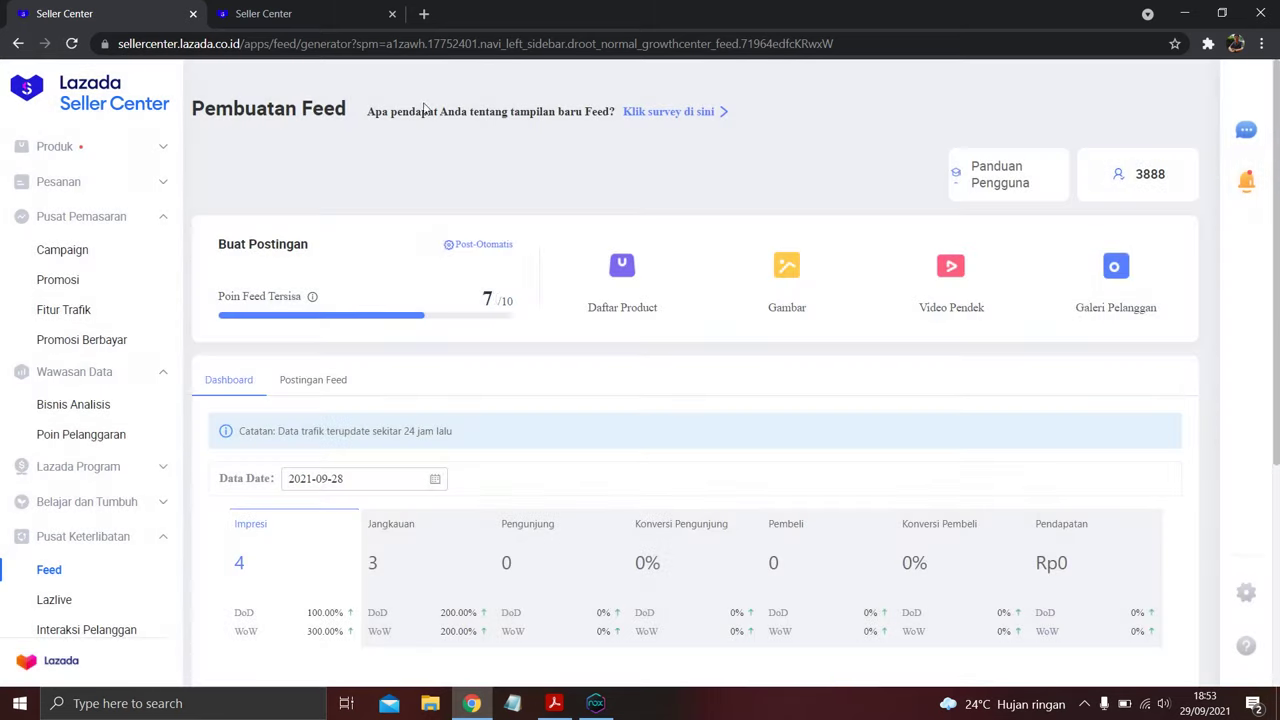
scroll(551, 450, down, 2)
scroll(551, 450, up, 2)
click(623, 273)
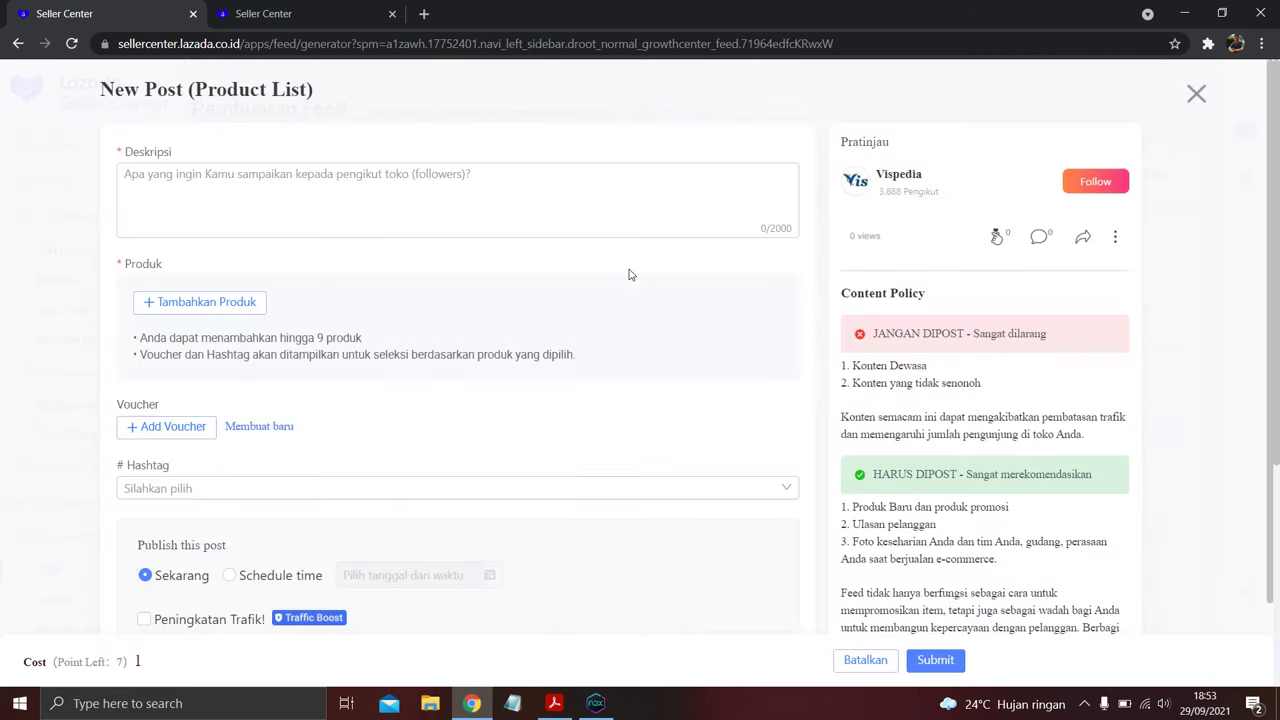
Add the Spotec Allegra running shoe in PUTIH/PUTIH to the product list post.
click(206, 302)
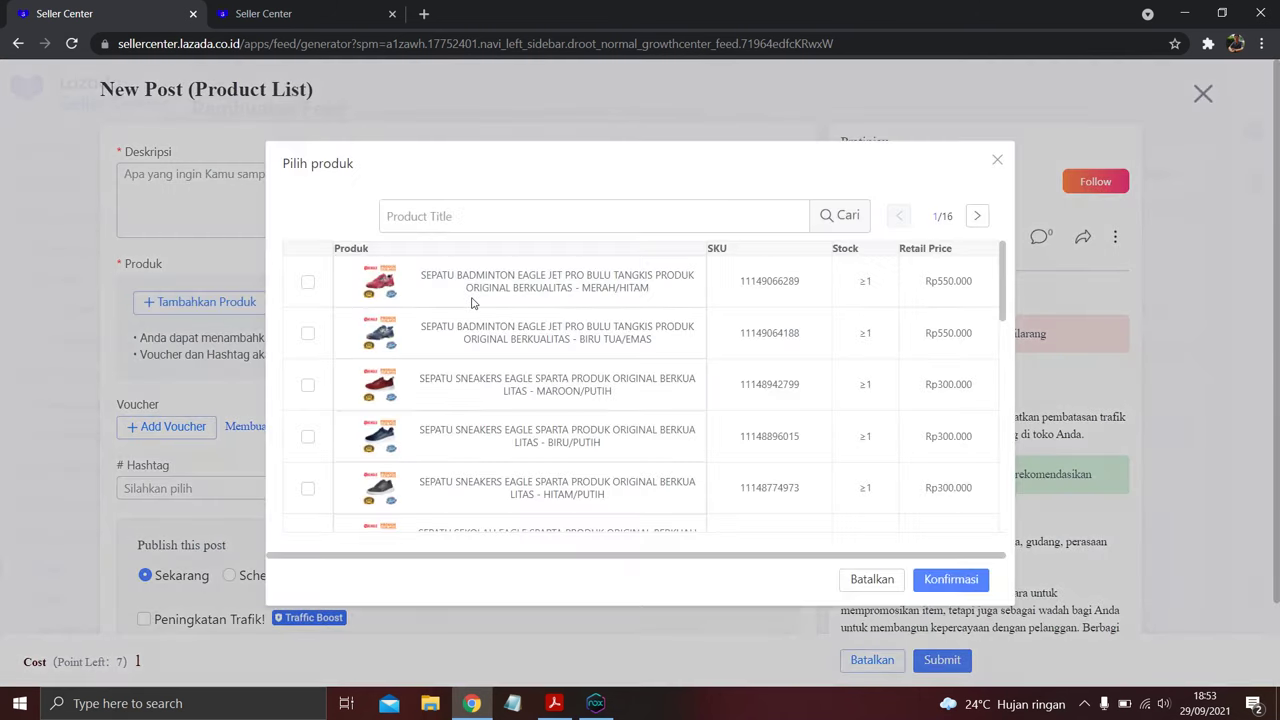
scroll(487, 337, down, 8)
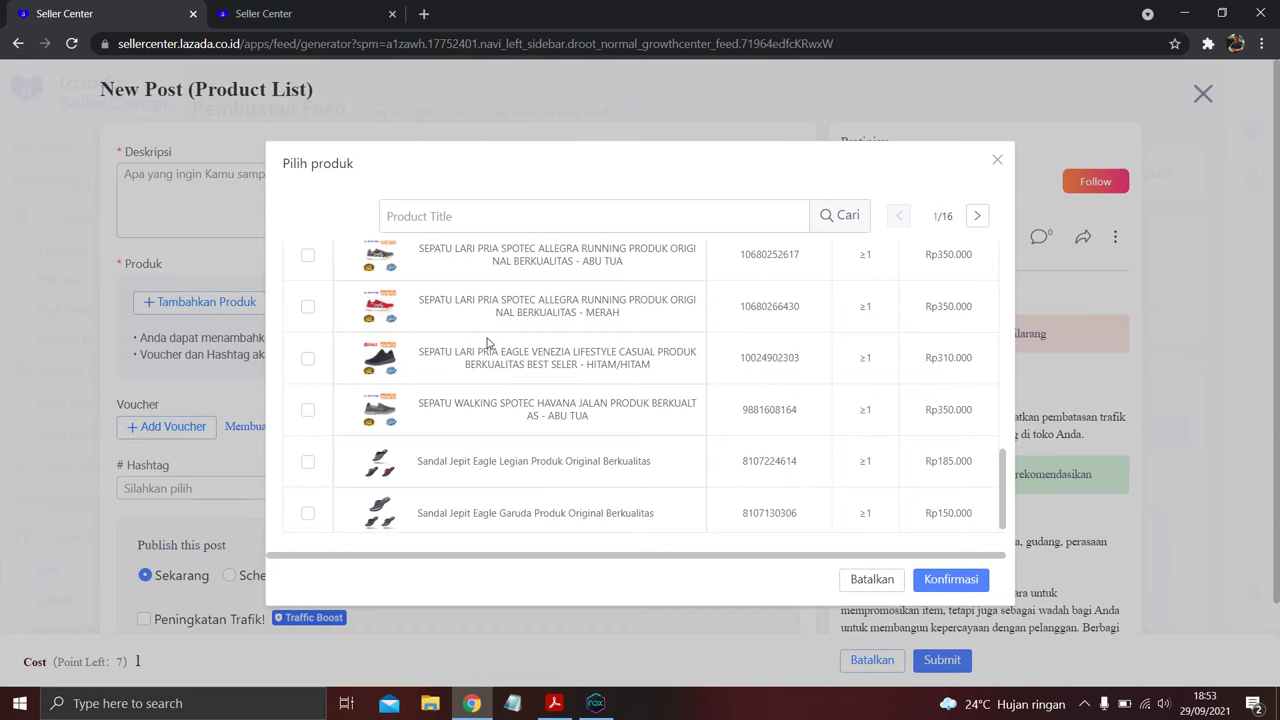
scroll(487, 340, up, 3)
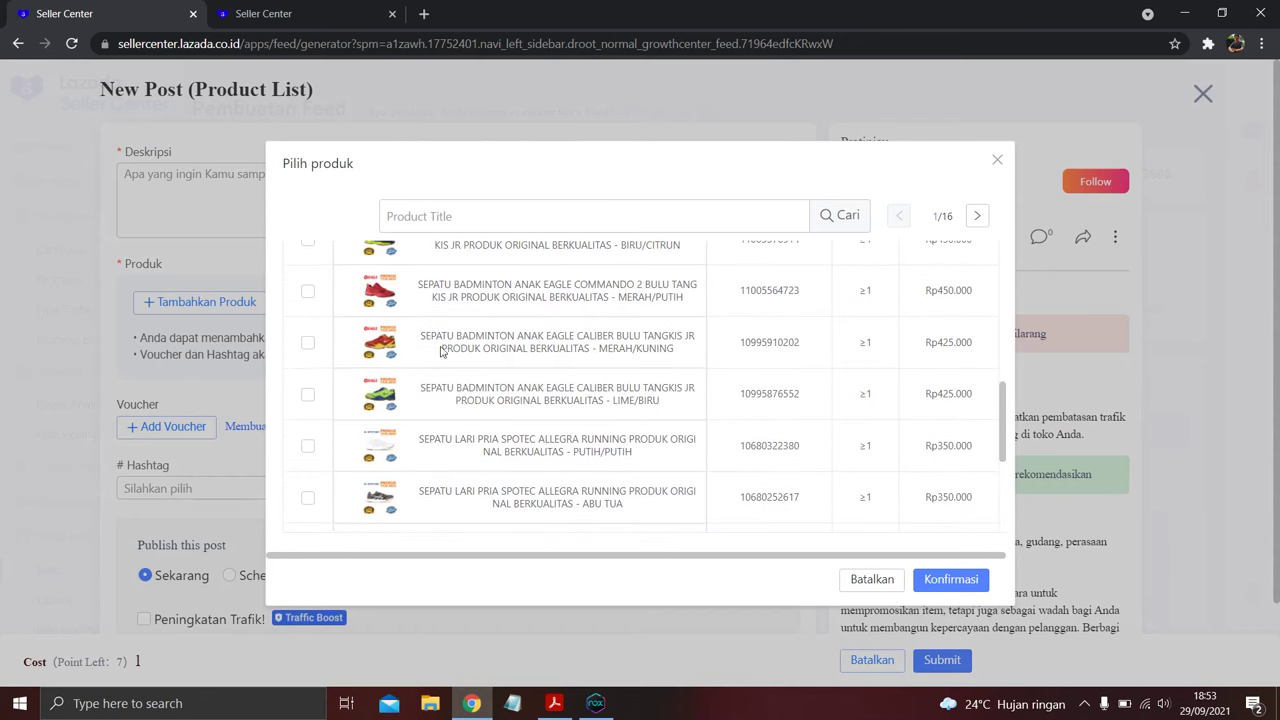
scroll(410, 362, down, 2)
click(308, 282)
click(950, 580)
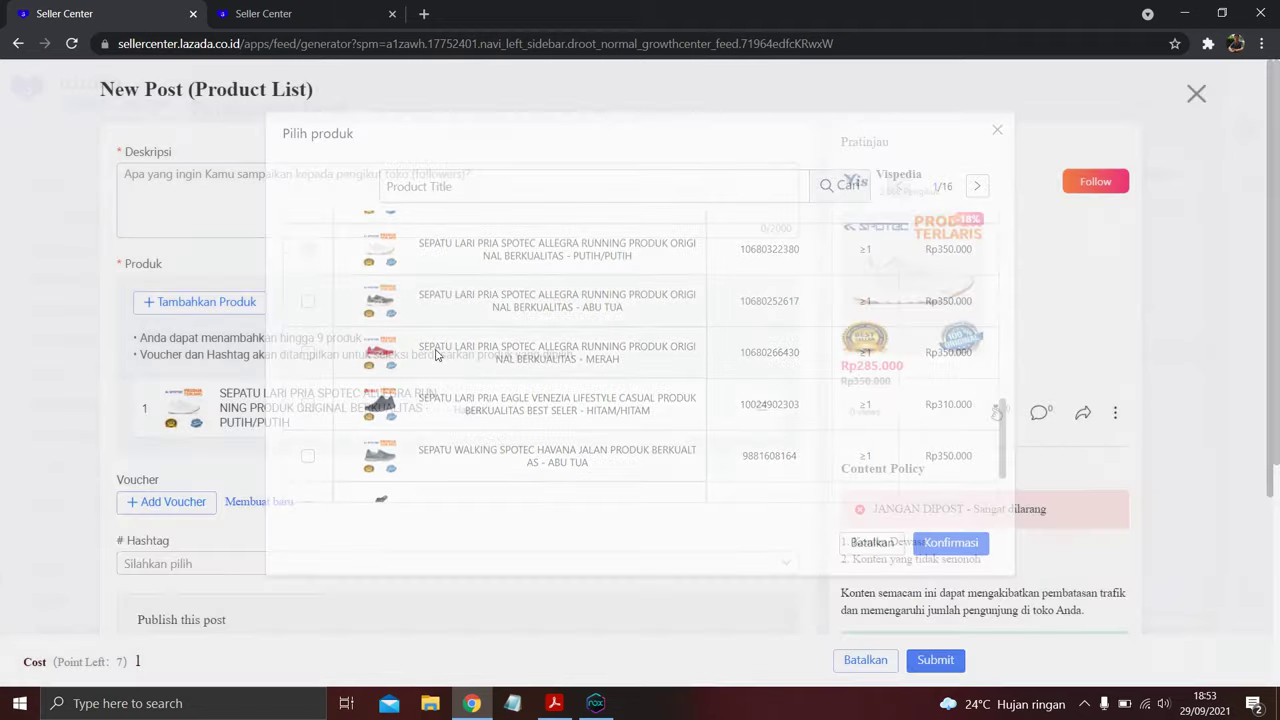
Reopen the product selection for the post and search for "spotec".
click(346, 189)
click(297, 291)
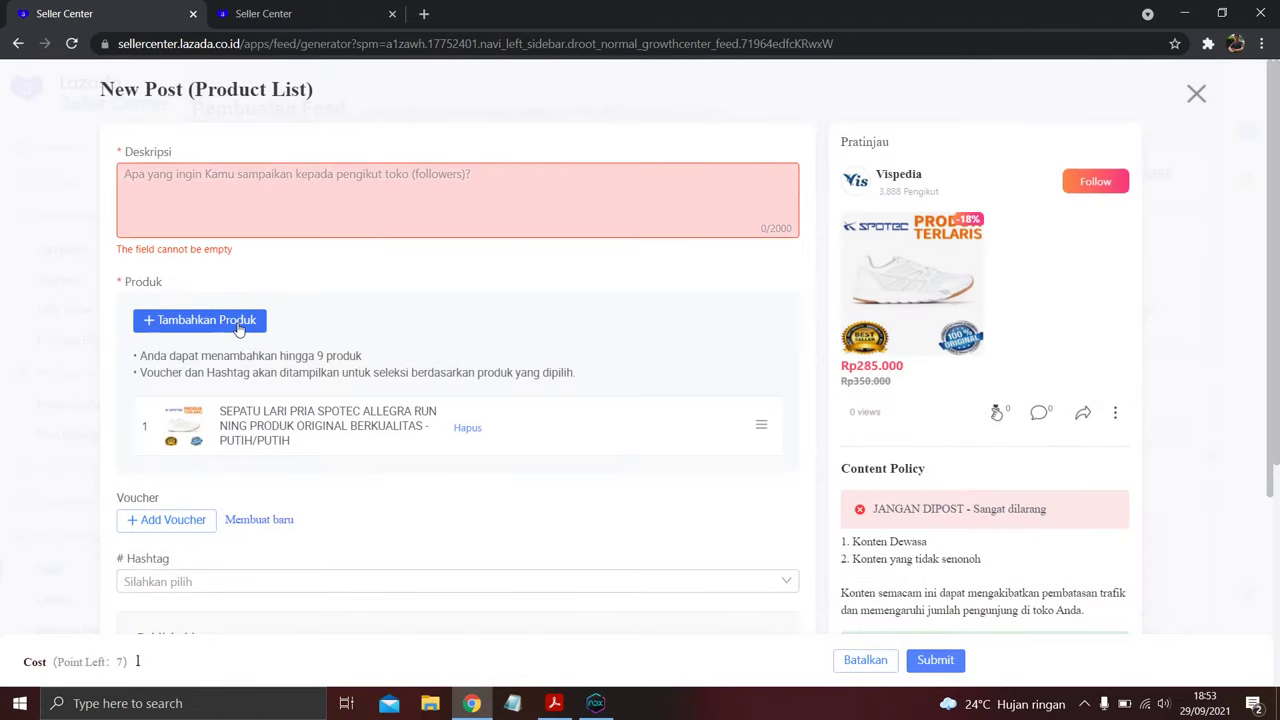
click(240, 328)
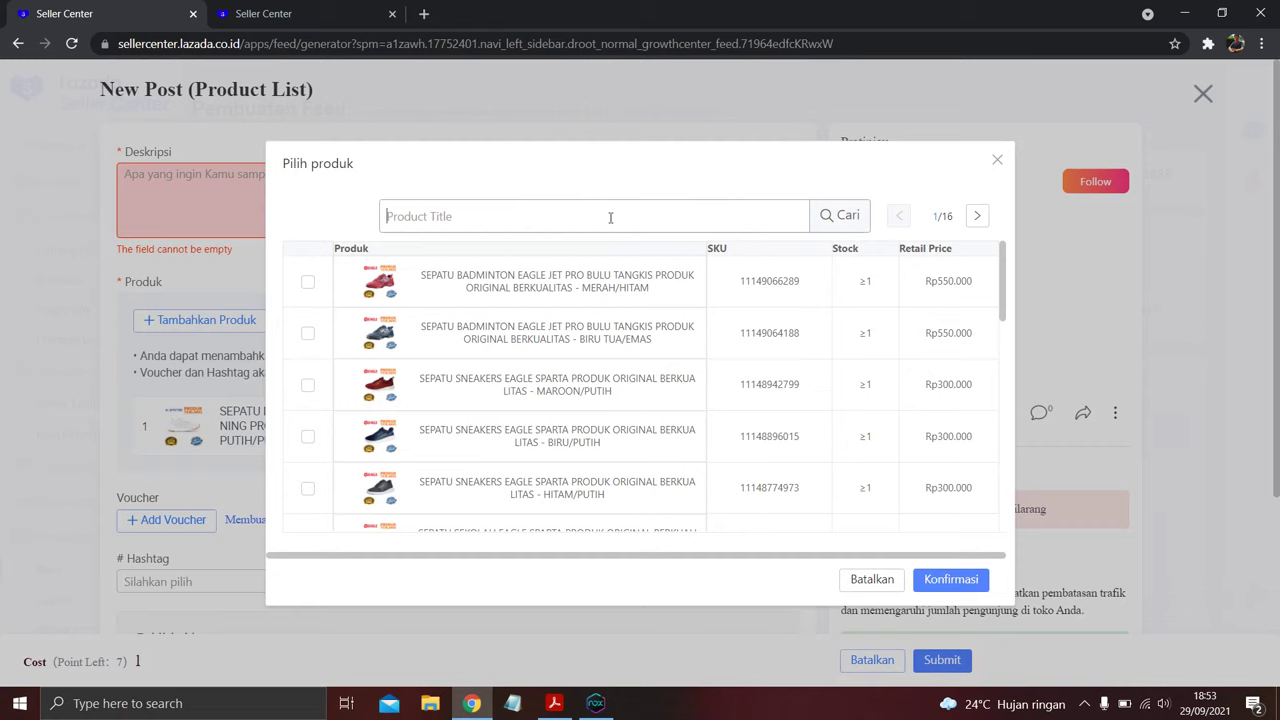
click(610, 217)
text(sn)
key(BackSpace)
key(BackSpace)
key(BackSpace)
text(spotec)
key(Return)
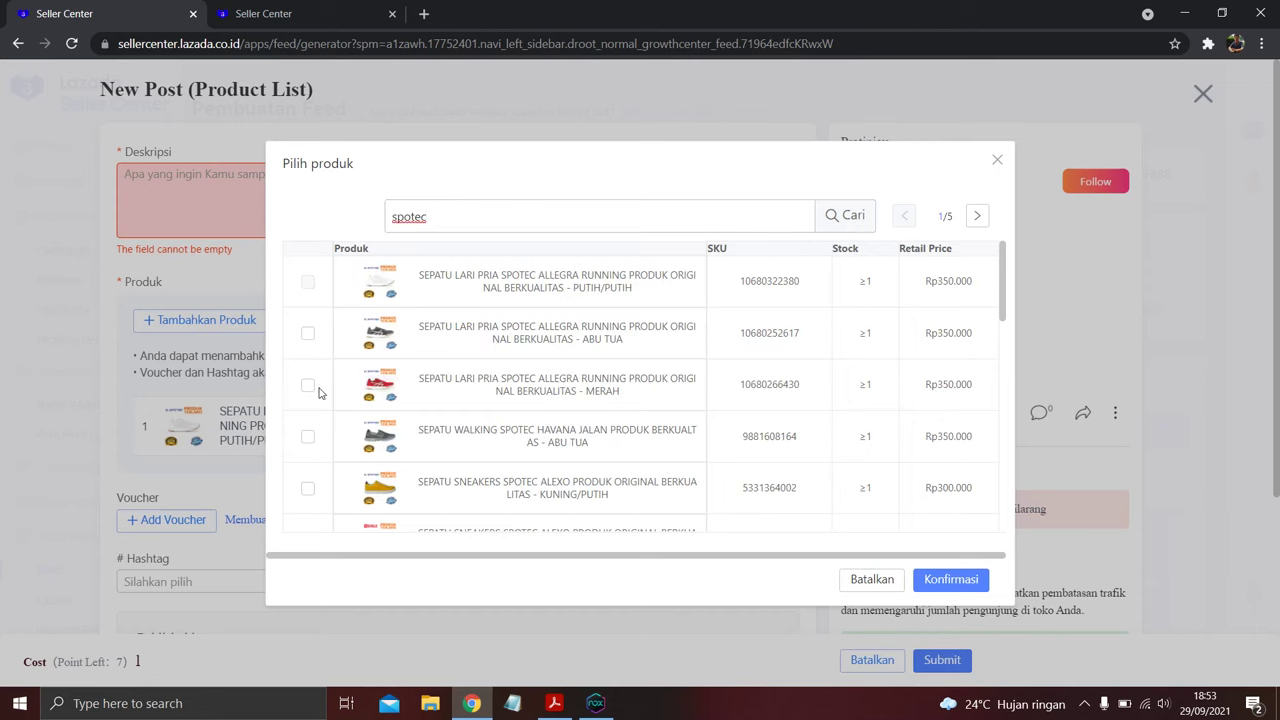
Select the Spotec Havana ABU TUA, the Spotec Alexo KUNING/PUTIH and one more shoe further down the first results page.
click(308, 436)
scroll(310, 390, down, 2)
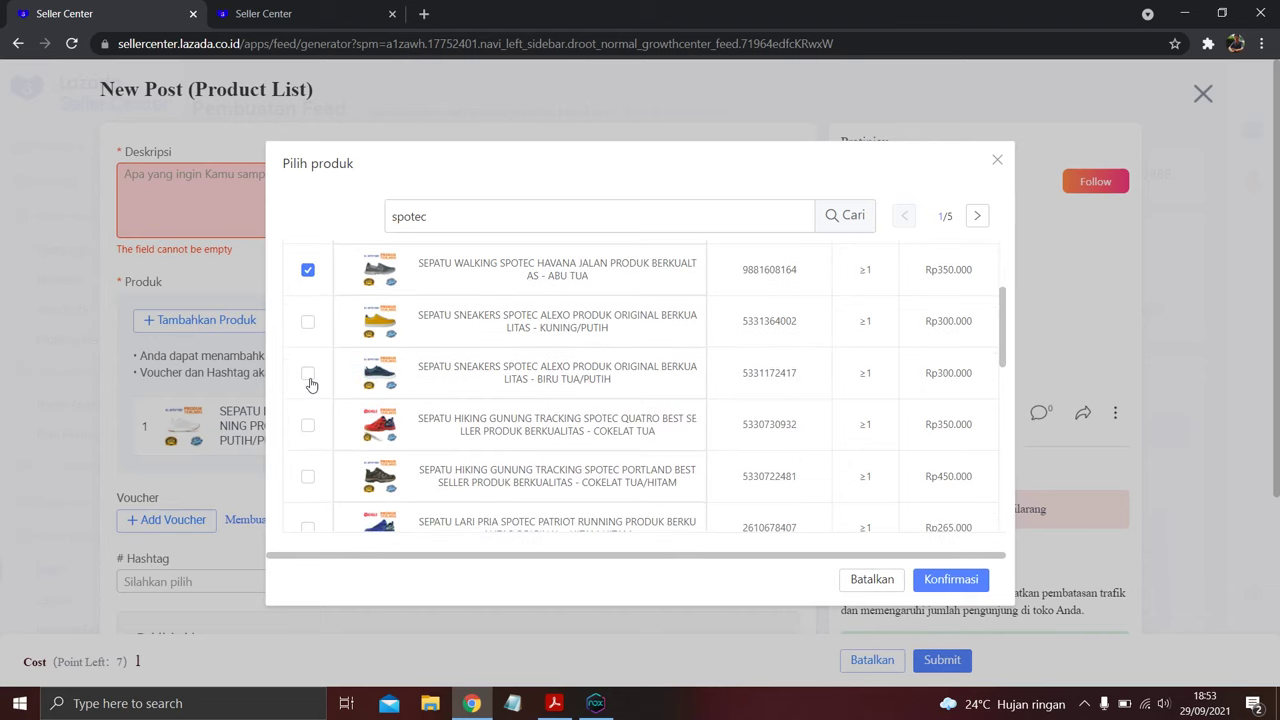
click(309, 330)
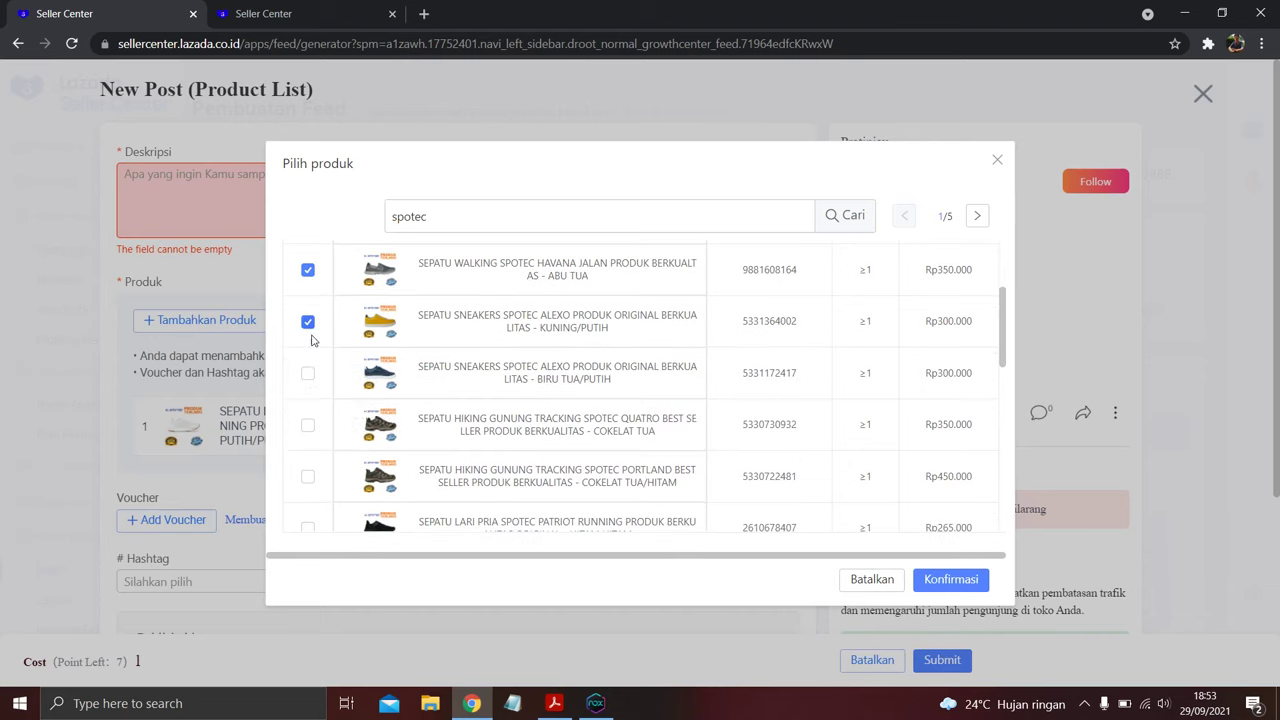
scroll(318, 370, down, 2)
click(308, 362)
Select the Spotec SPC Ultra running shoe in ABU ABU/PUTIH on the second results page.
scroll(312, 452, down, 5)
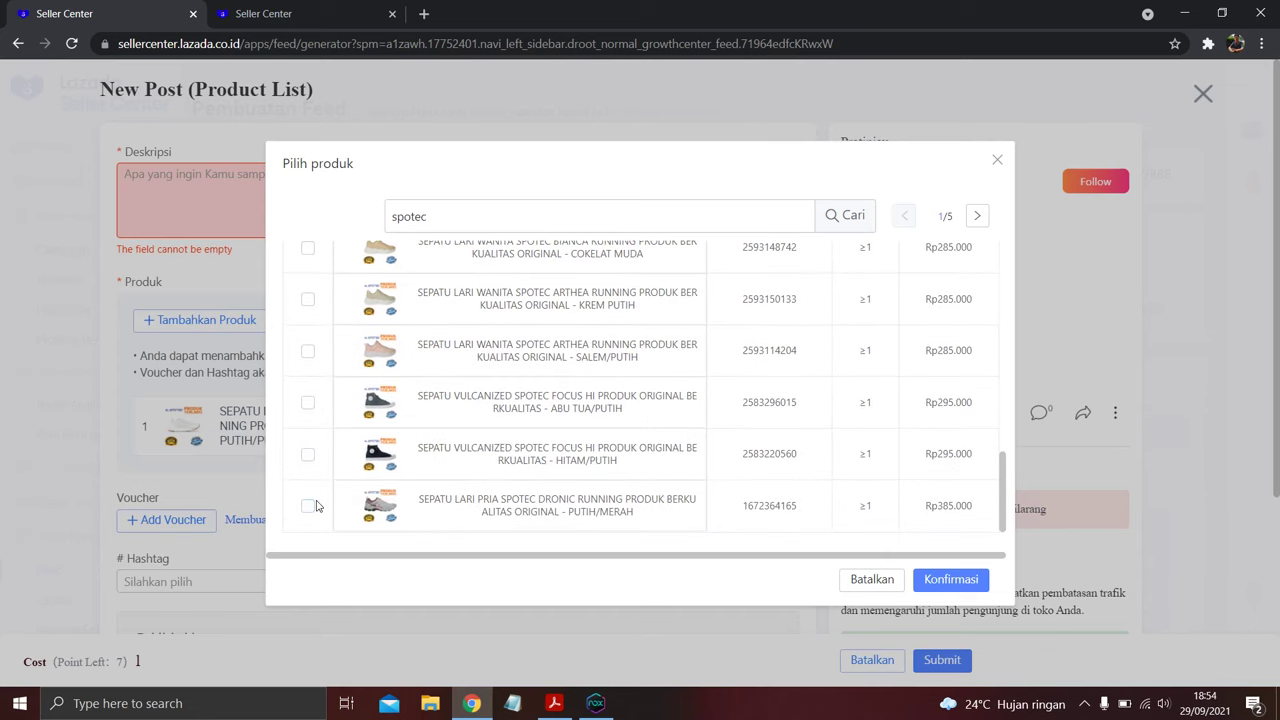
click(978, 218)
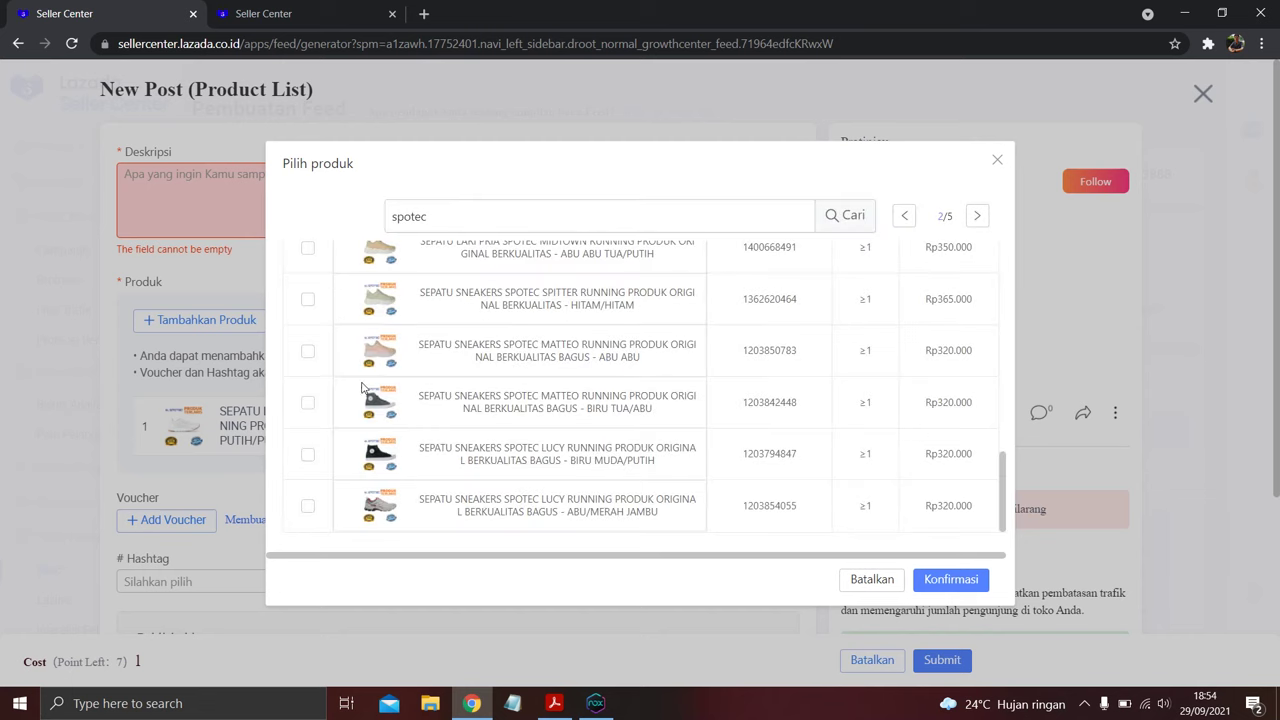
scroll(366, 388, up, 6)
scroll(366, 388, up, 1)
scroll(340, 380, down, 1)
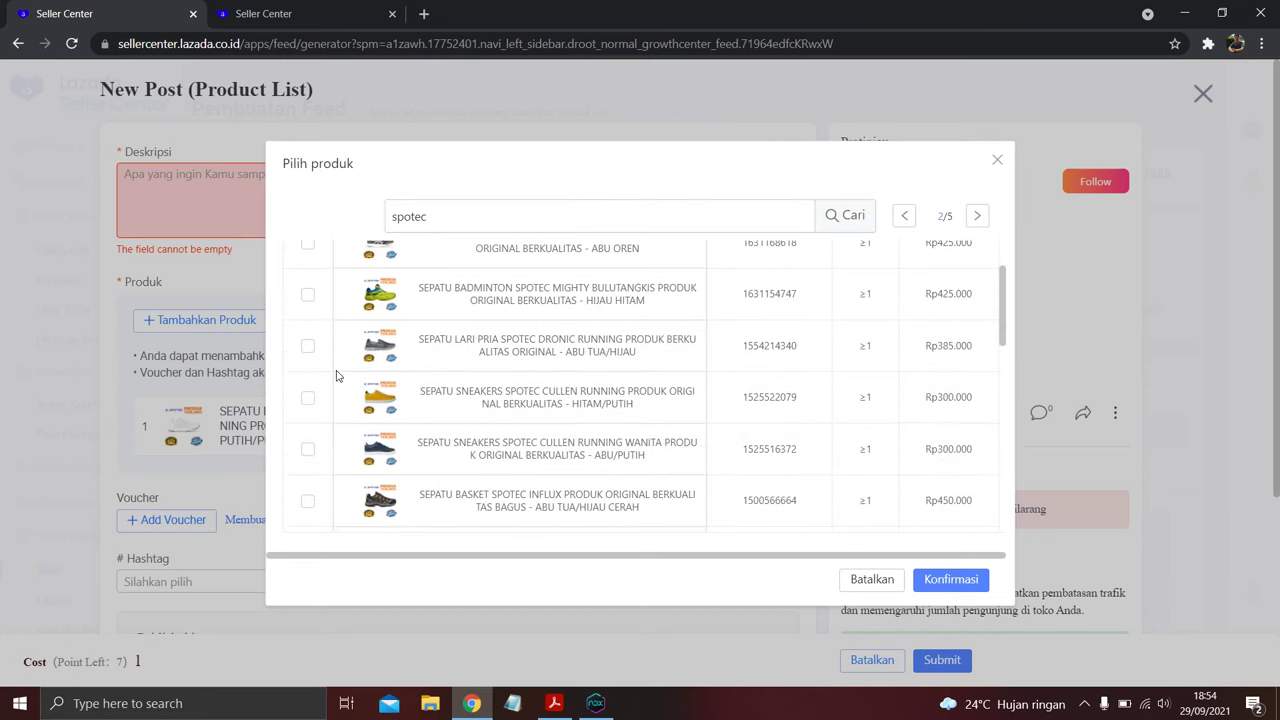
scroll(336, 377, down, 4)
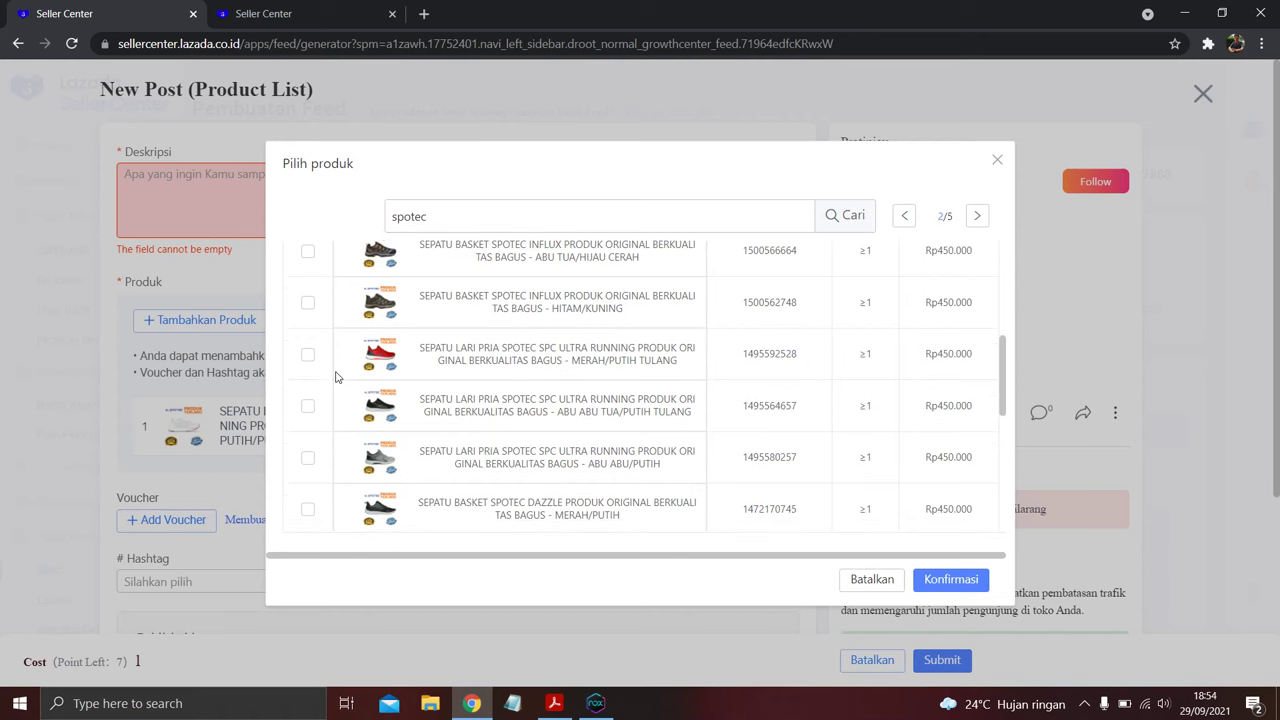
scroll(336, 377, down, 2)
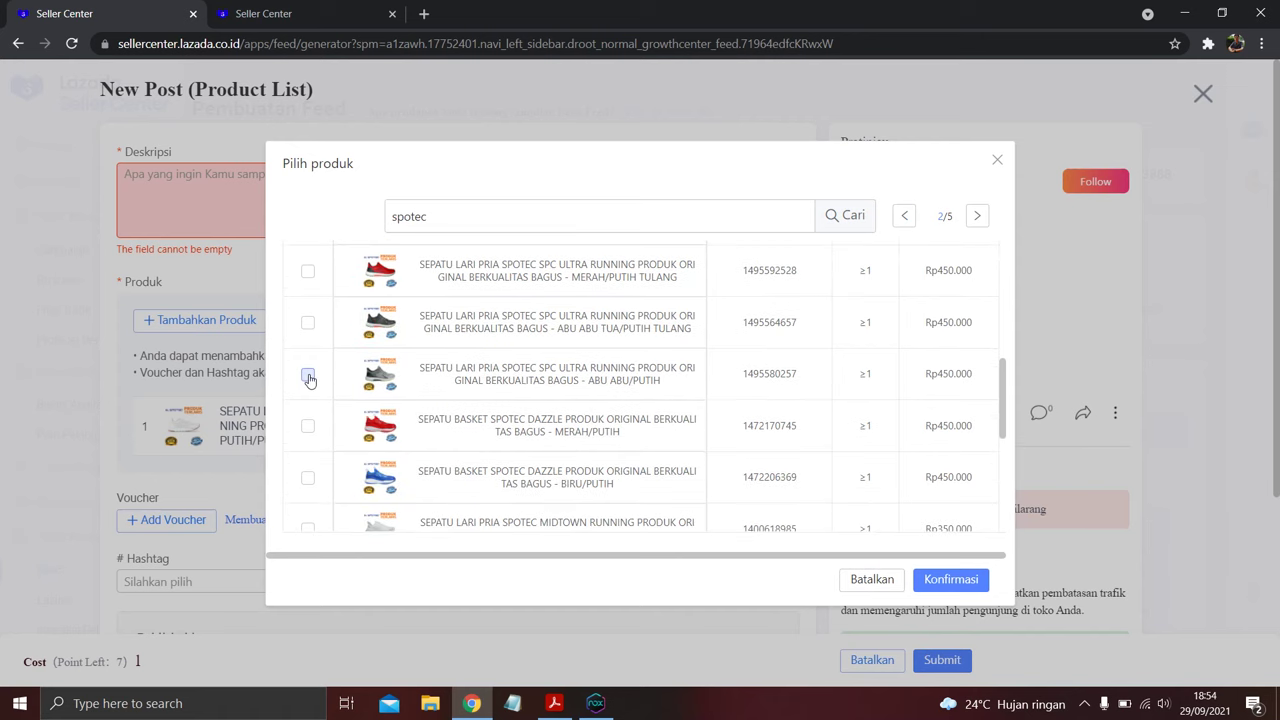
click(308, 375)
Select the Spotec Salvador sneakers in HITAM/PUTIH on the third results page.
scroll(309, 335, down, 5)
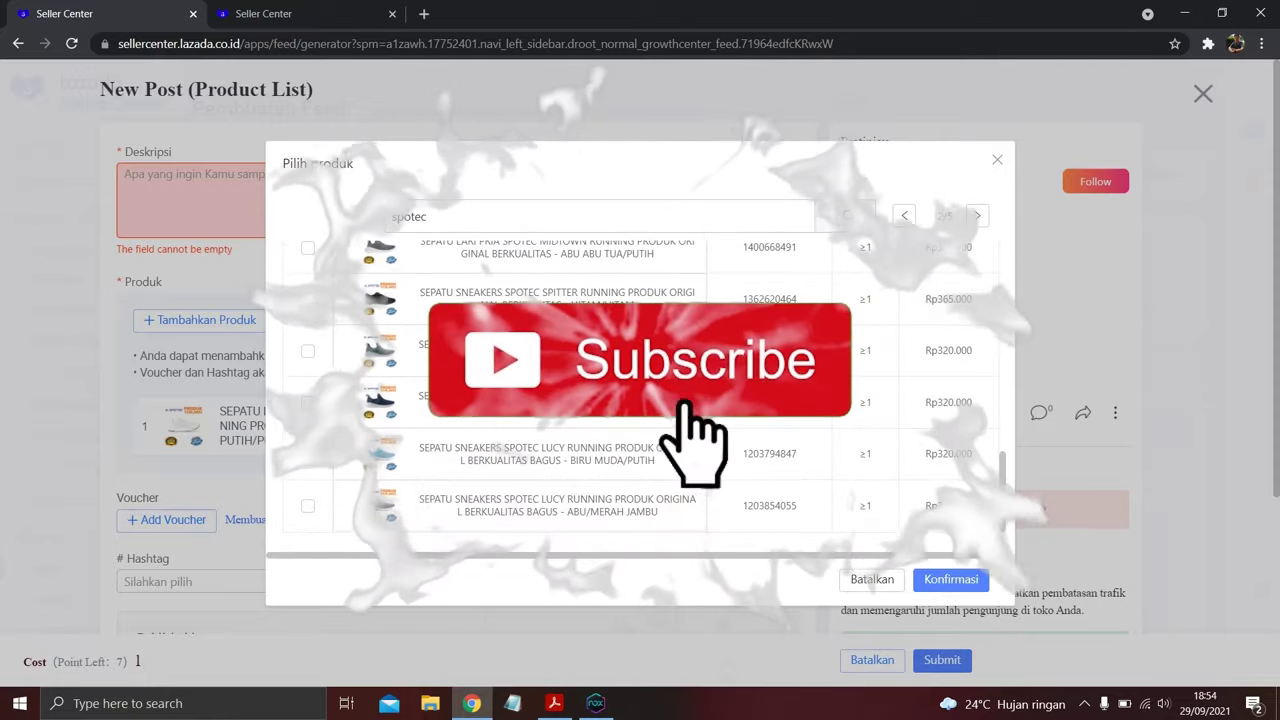
click(975, 222)
scroll(342, 335, up, 6)
scroll(340, 343, up, 2)
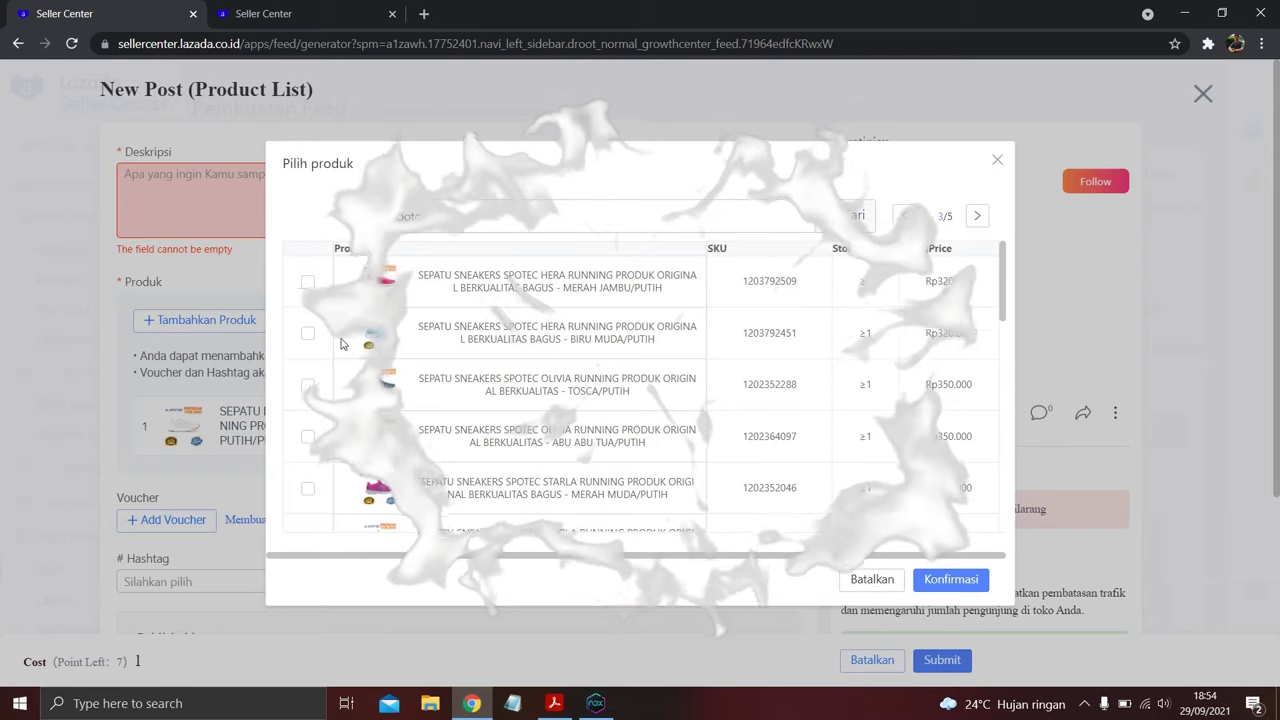
scroll(340, 350, down, 5)
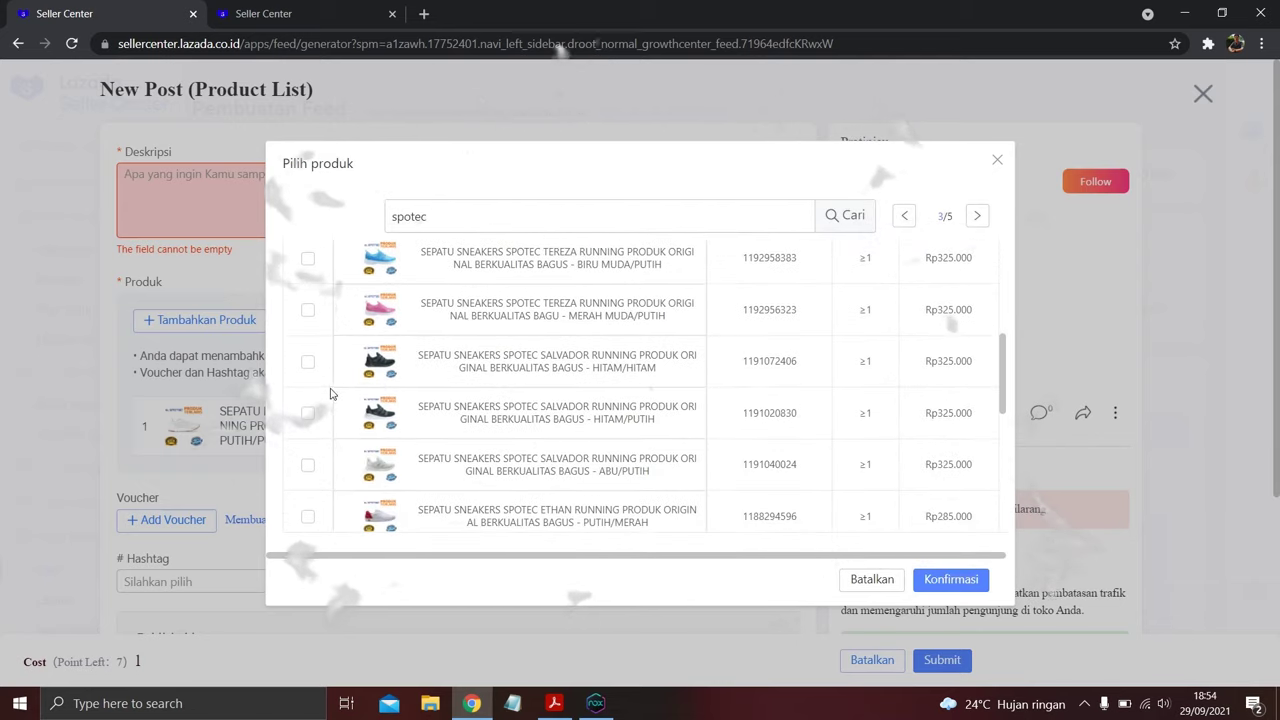
click(308, 413)
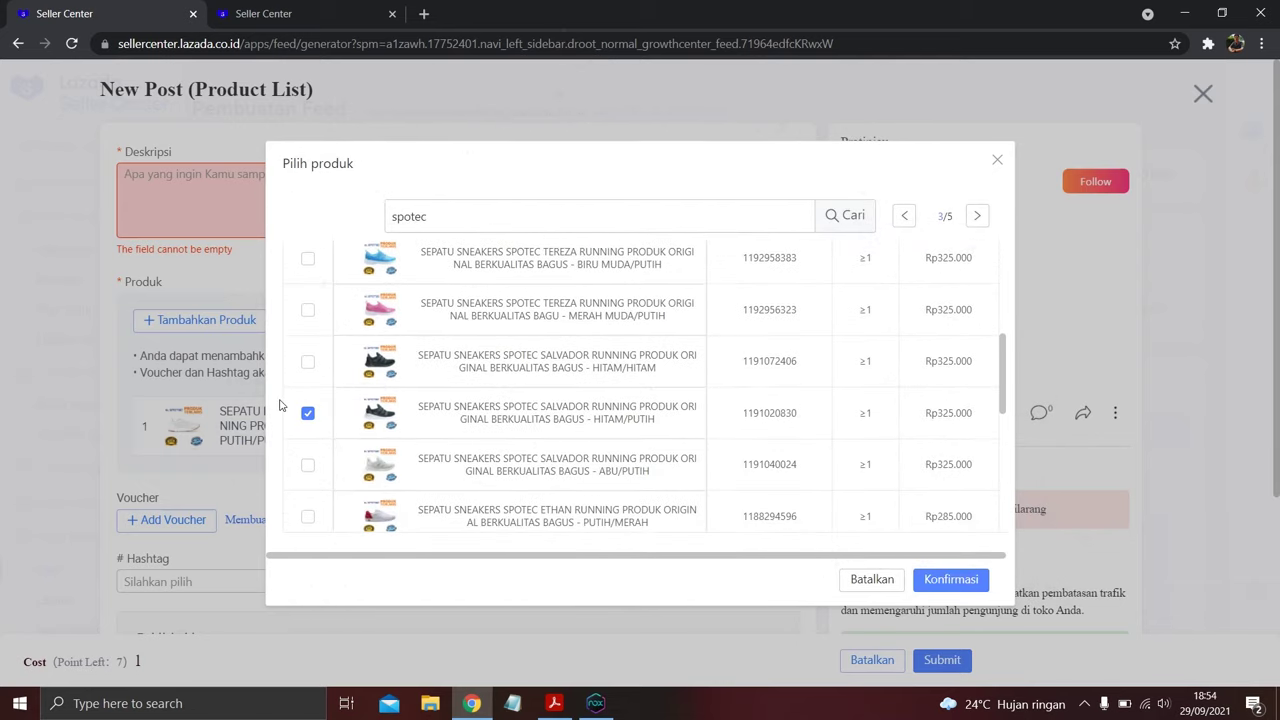
Select the Spotec AP Chagi taekwondo shoe in PUTIH/ABU ABU and advance to the fourth results page.
scroll(340, 418, down, 5)
scroll(349, 418, down, 3)
click(308, 411)
scroll(731, 418, down, 1)
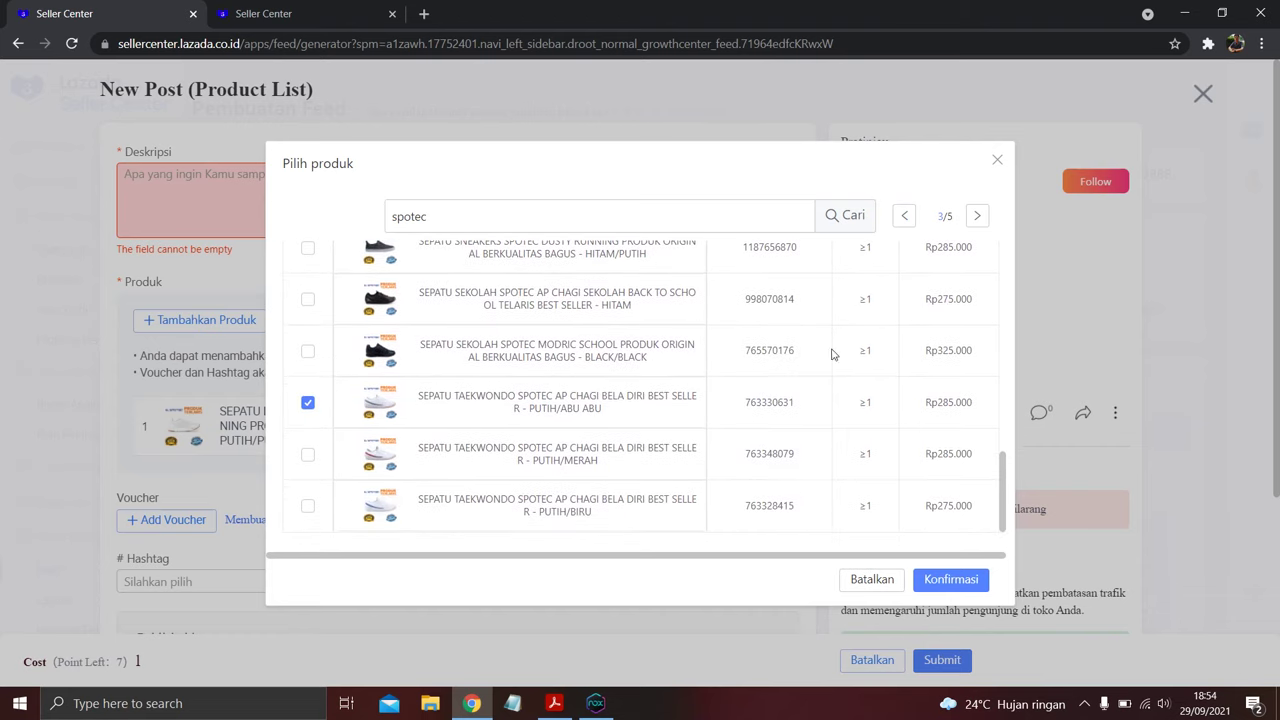
click(977, 215)
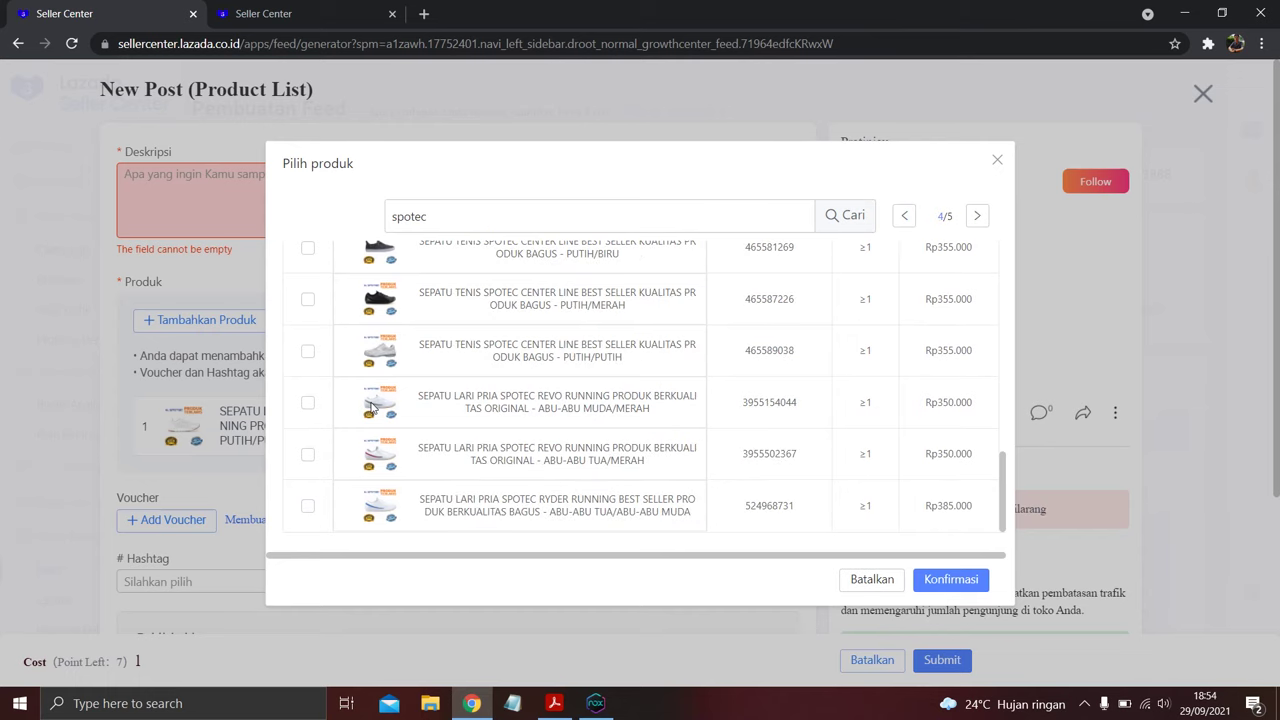
Select the Spotec Center Line in PUTIH/PUTIH and PUTIH/BIRU plus the Spotec Revo in ABU-ABU/BIRU, and confirm the product selection.
click(308, 352)
scroll(440, 343, up, 2)
click(308, 331)
click(308, 279)
scroll(331, 294, up, 2)
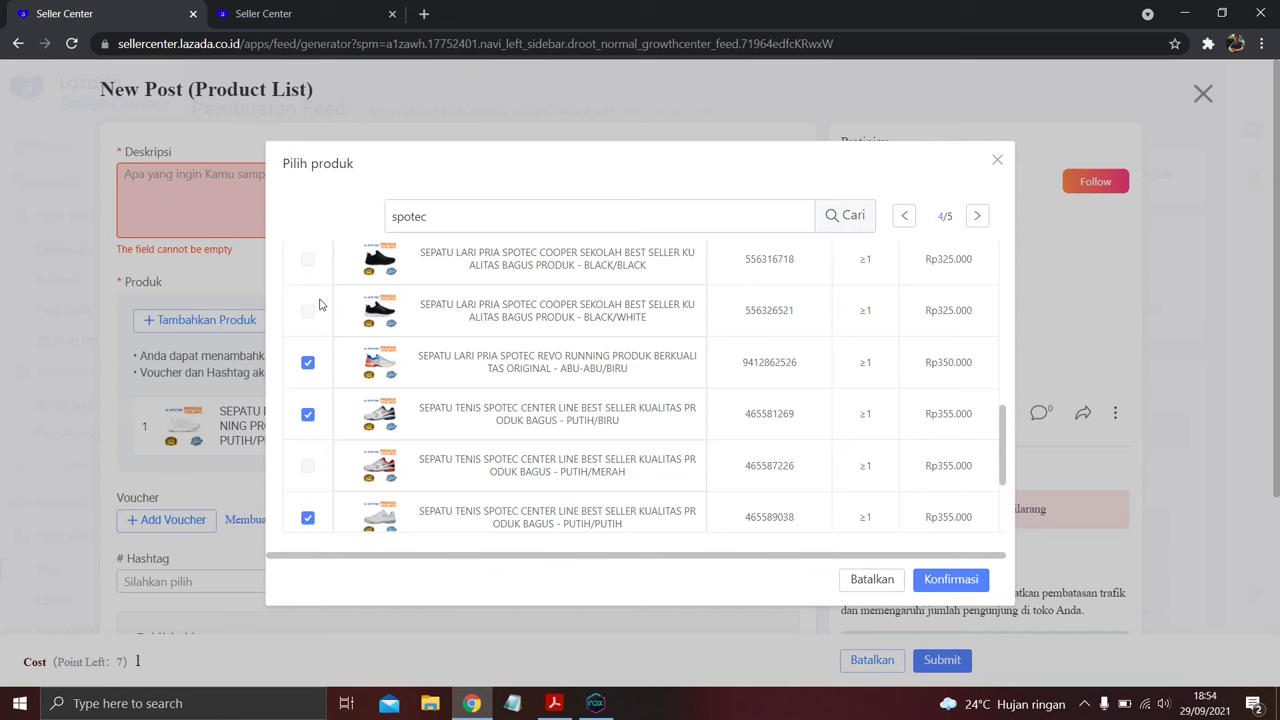
click(972, 578)
scroll(470, 380, down, 5)
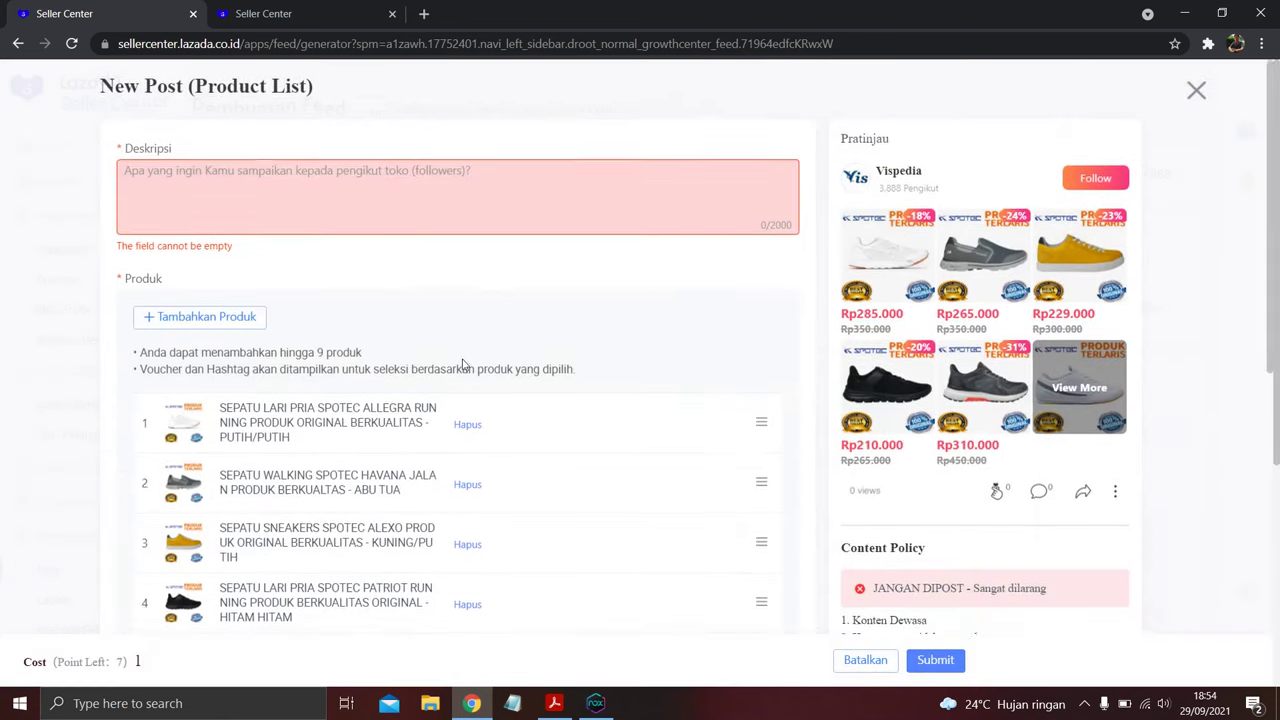
scroll(462, 365, up, 5)
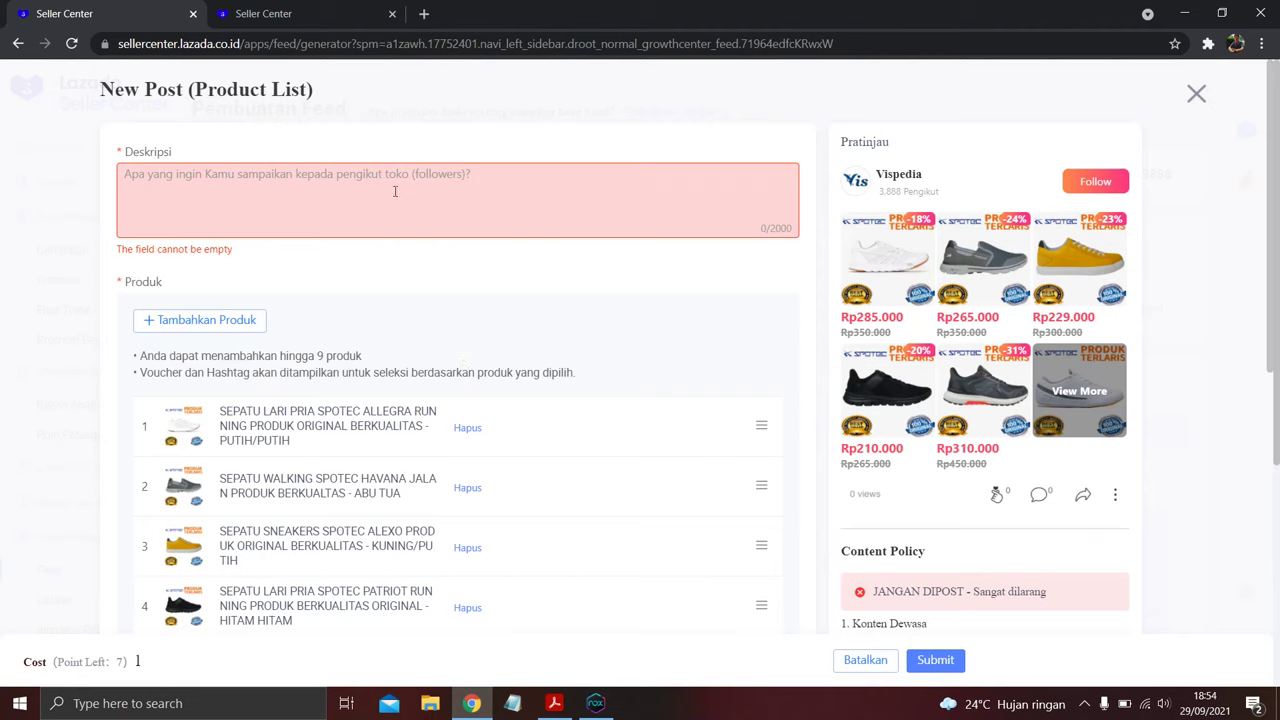
Enter the post description "Ini adalah produk spotec yang lagi promo dan cuci gudang, silahkan dipesan sekarang karena harga lagi promo, buruan dibeli sekarang sebelum kehabisan ^_^".
text(Ini )
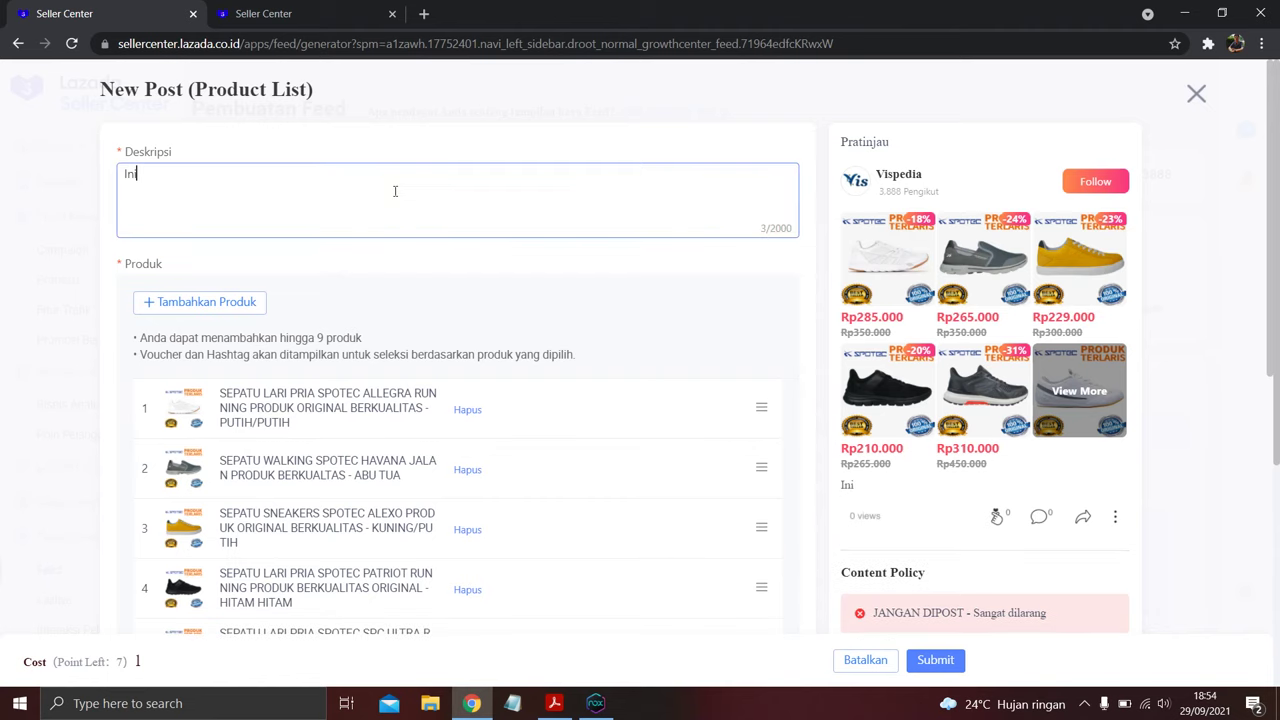
text(adalah pro)
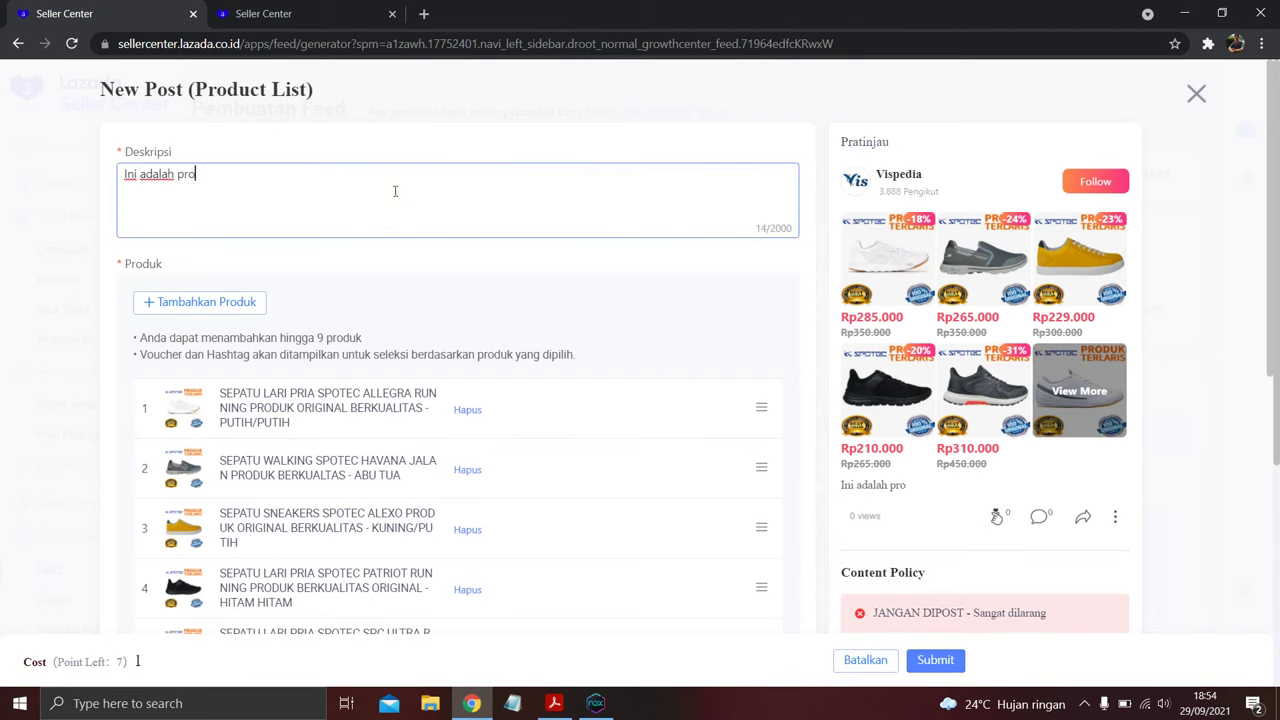
text(duk spotec)
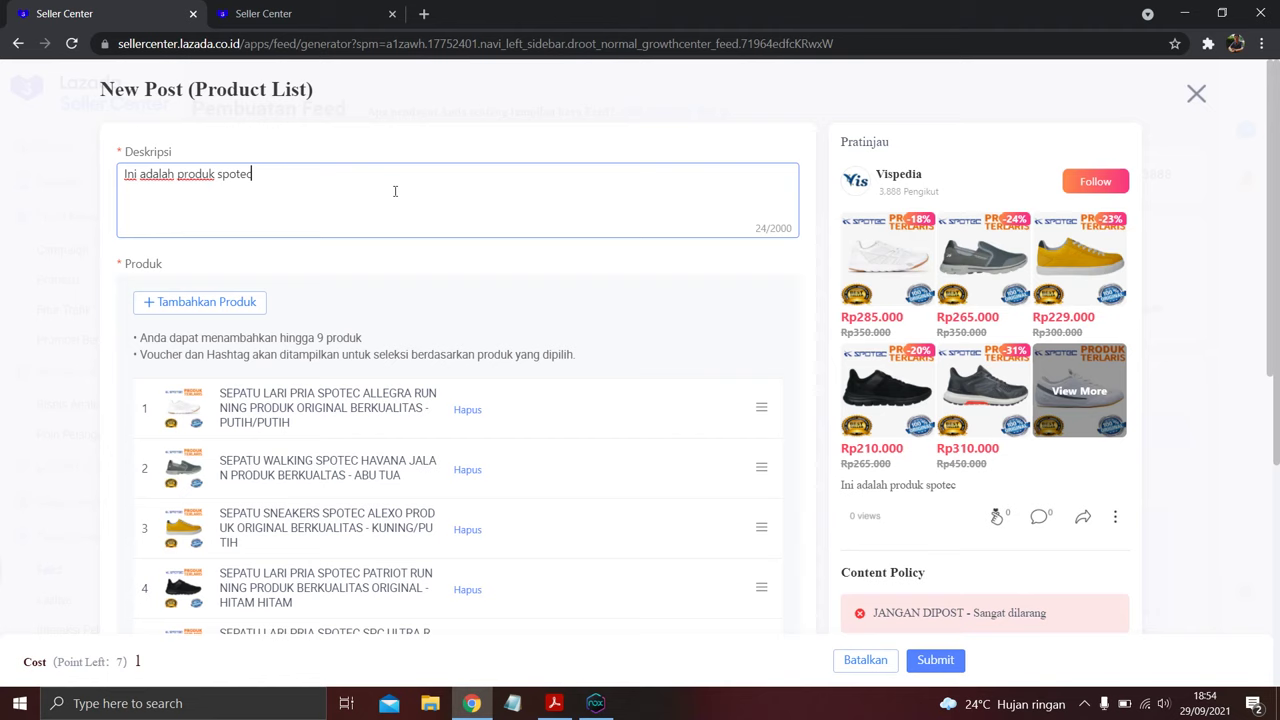
text( yang lagi promo )
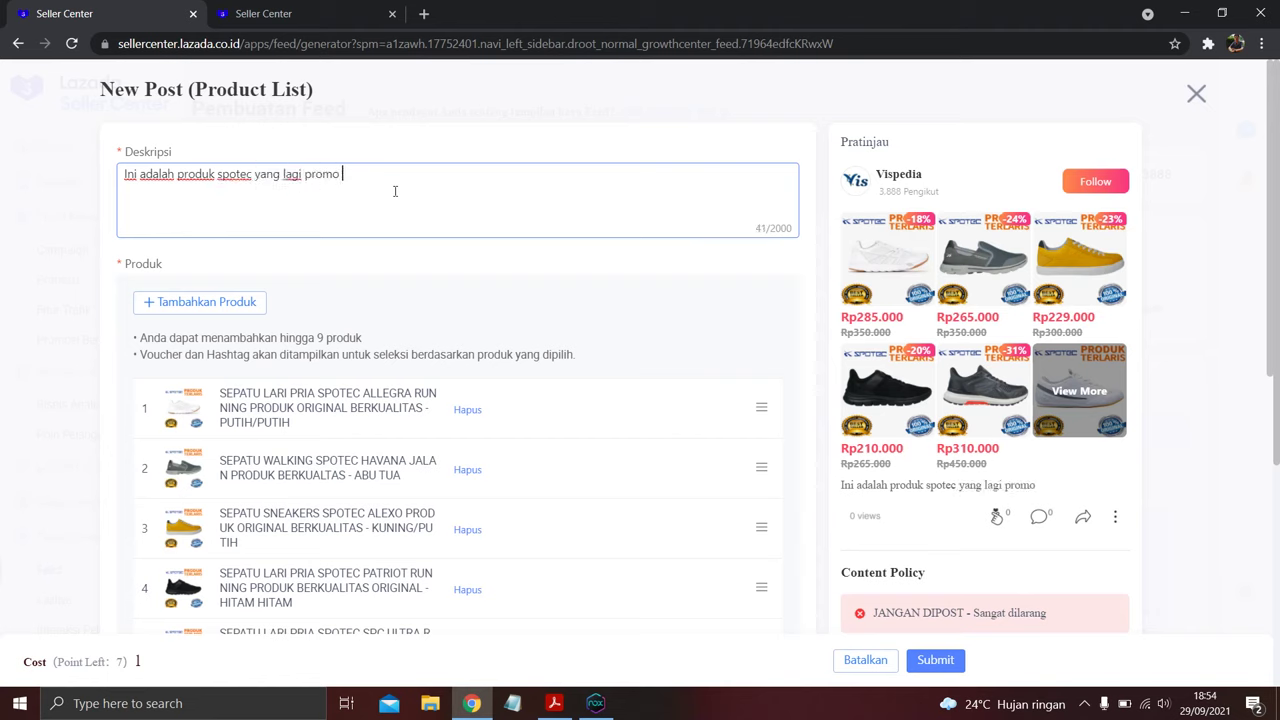
text(cuci gudang)
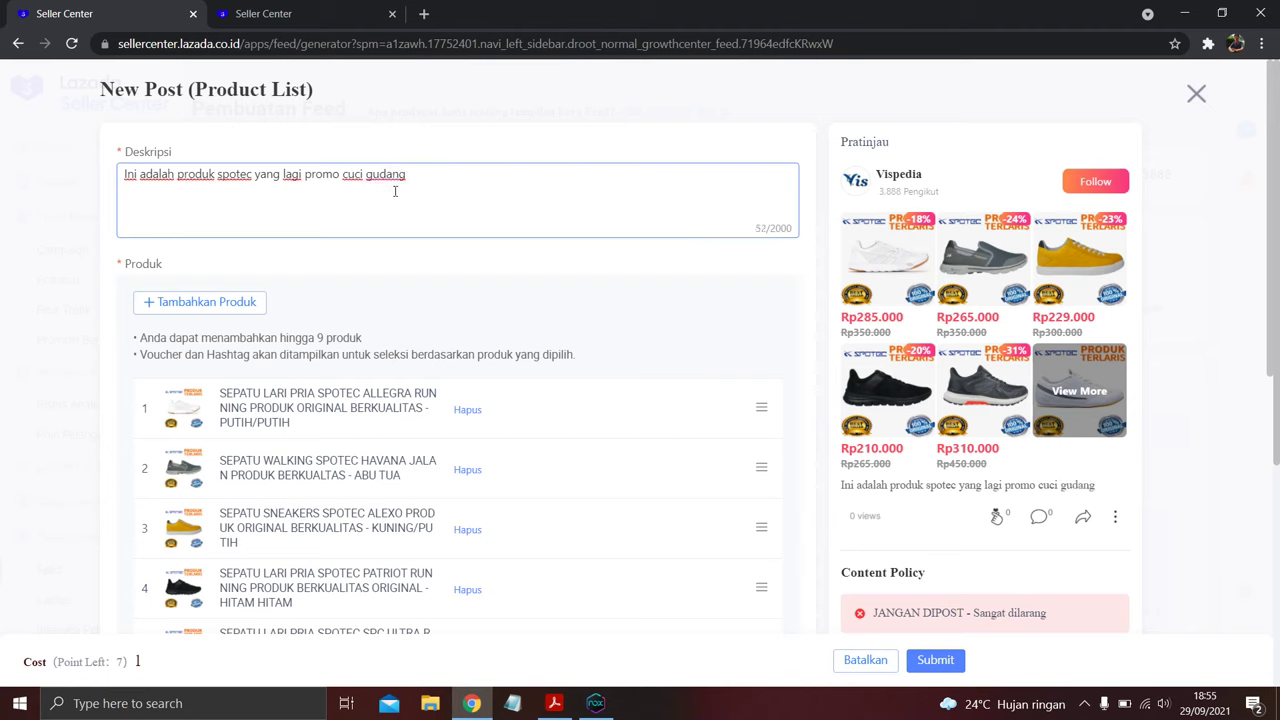
text(, silahkan dipesan sekarang karena harga lagi promo, bua)
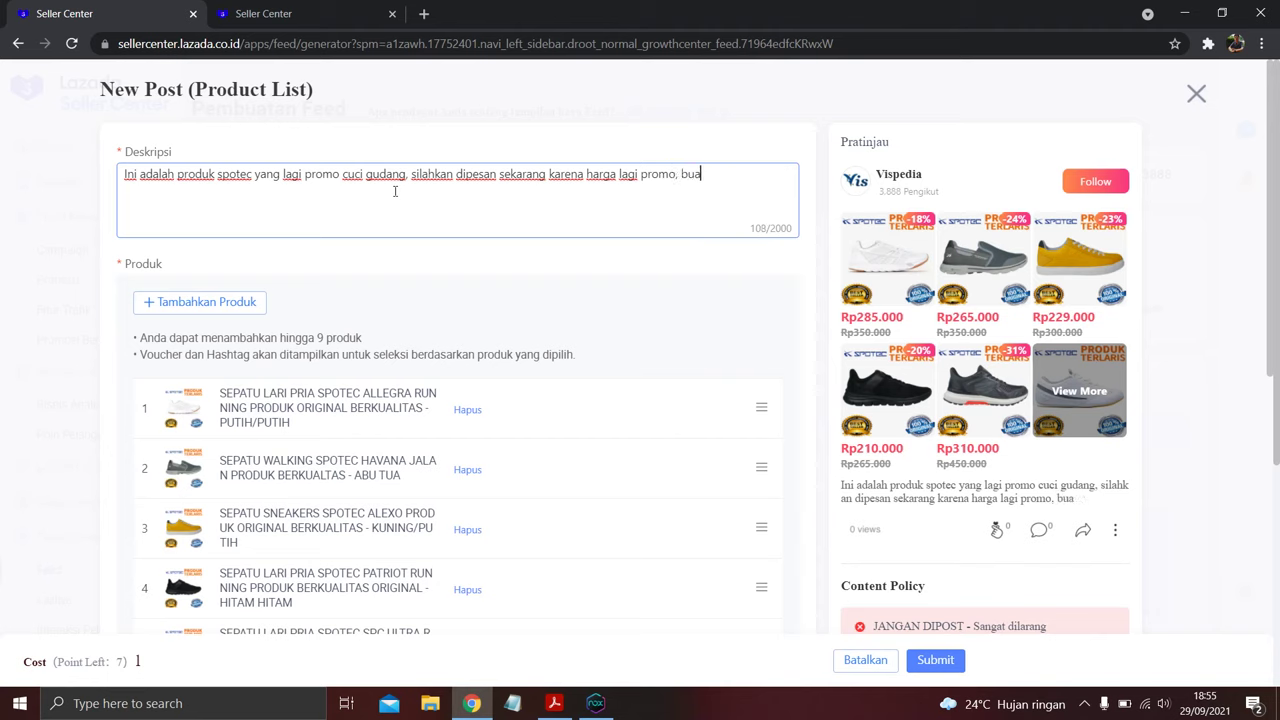
text(uan dibeli sebelum kehabisan ^_^)
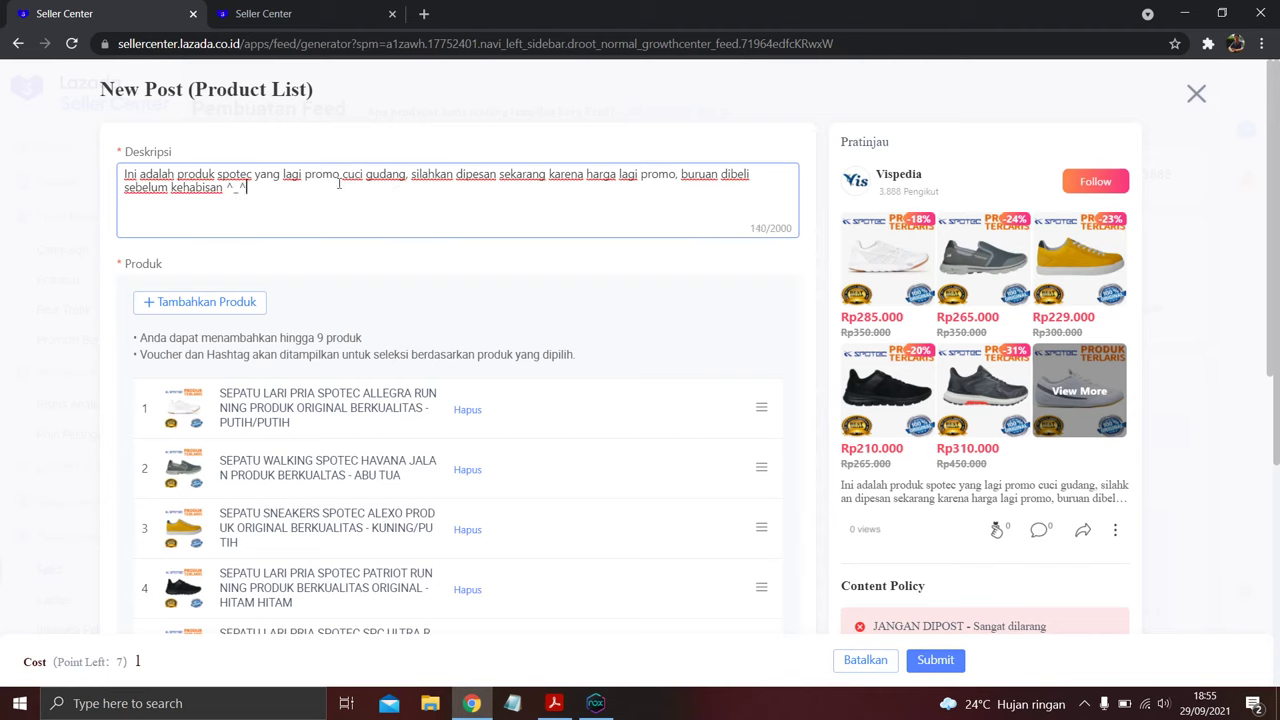
text(dan)
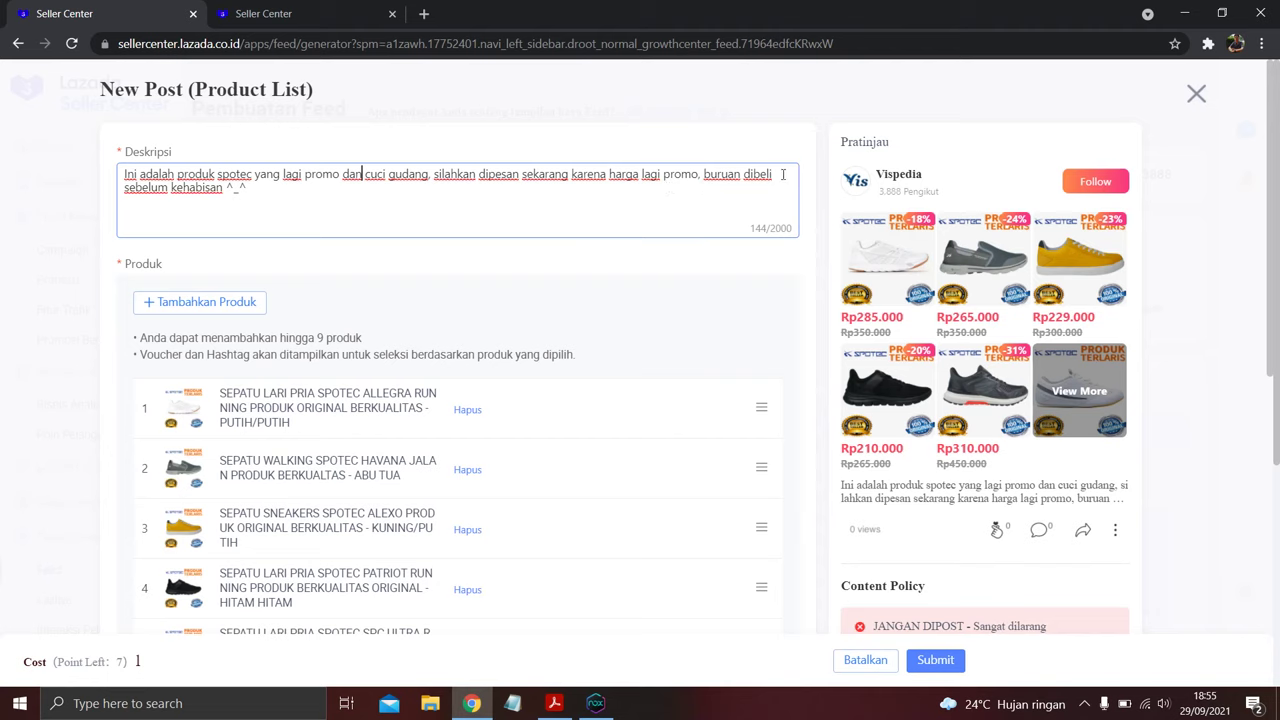
text(sekarang)
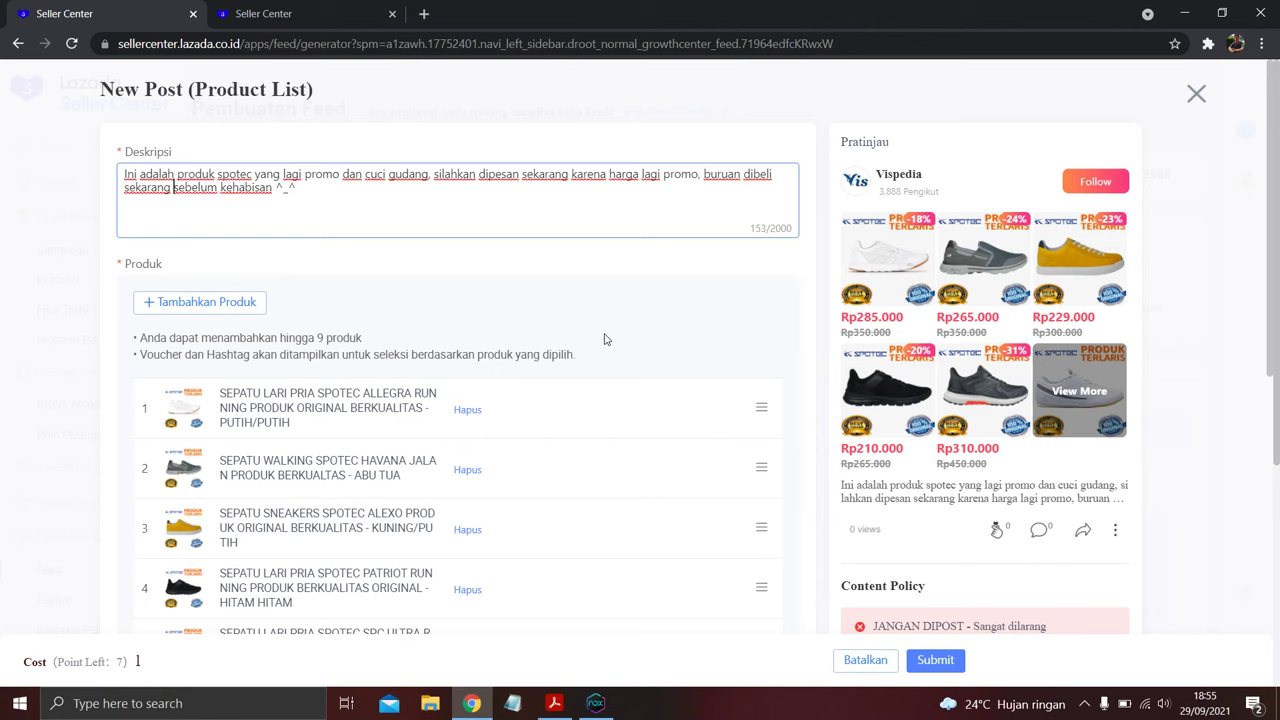
Attach the Lebih Hemat voucher to the product list post.
scroll(604, 339, down, 5)
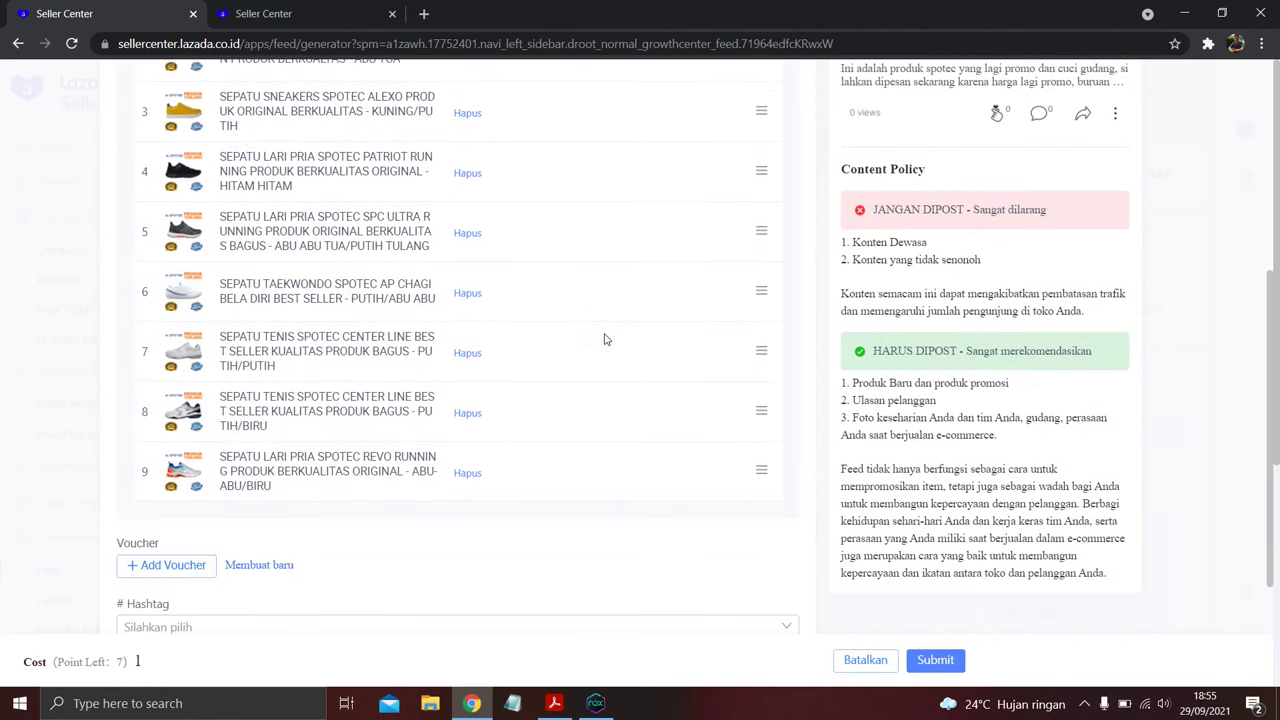
scroll(604, 339, down, 2)
click(185, 368)
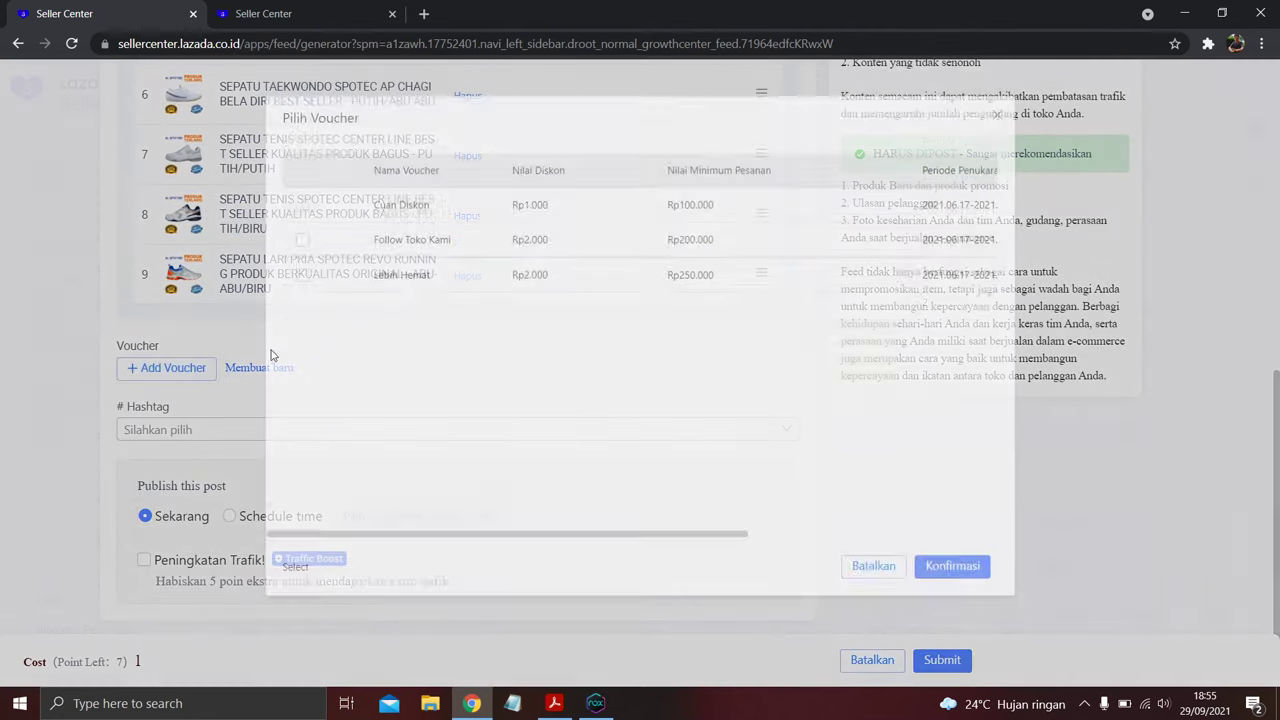
click(302, 302)
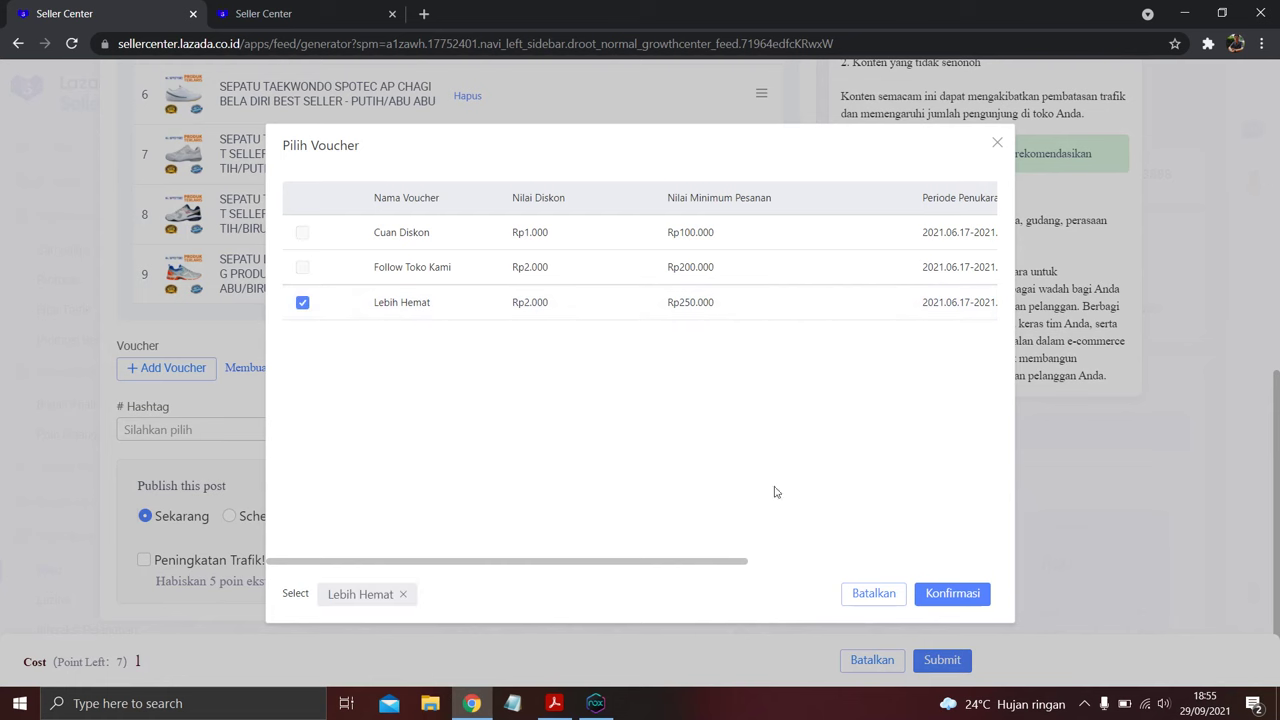
click(953, 594)
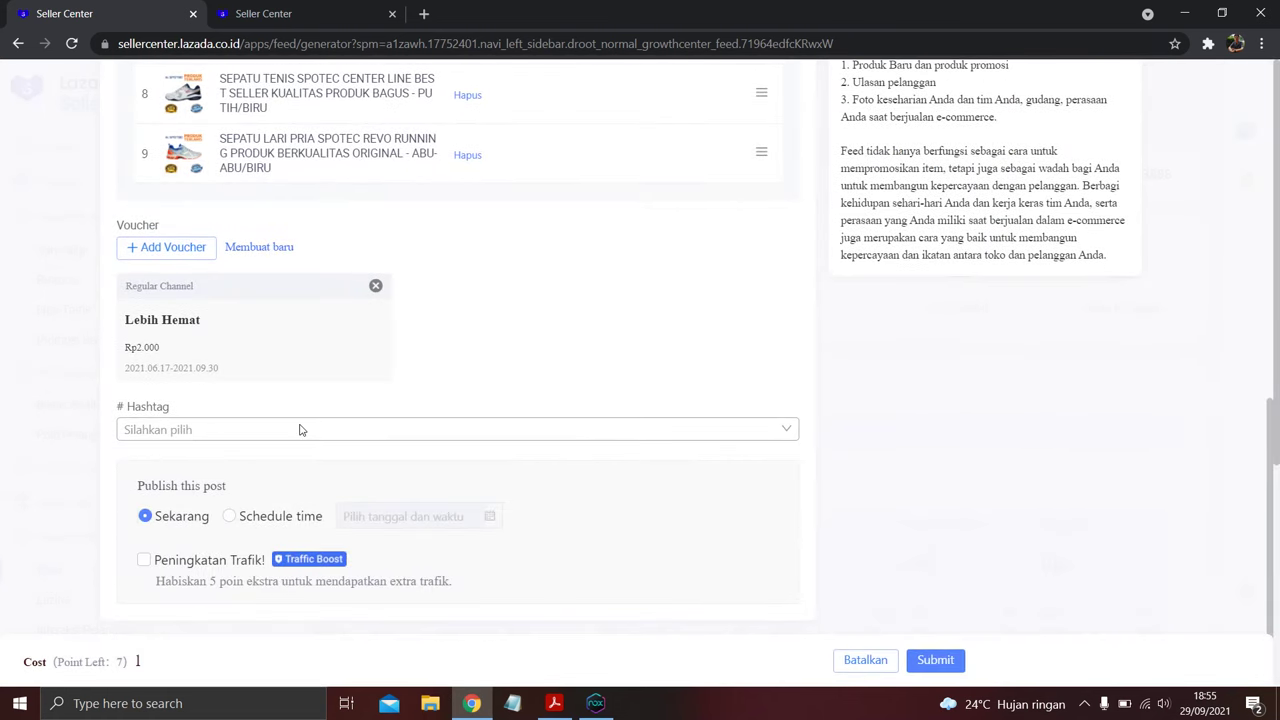
Add the hashtags #Currently Wearing, #Look Good Feel Good and #Get Ready With Me, and enable Traffic Boost for the post.
click(299, 429)
click(274, 466)
click(266, 490)
click(300, 515)
click(557, 358)
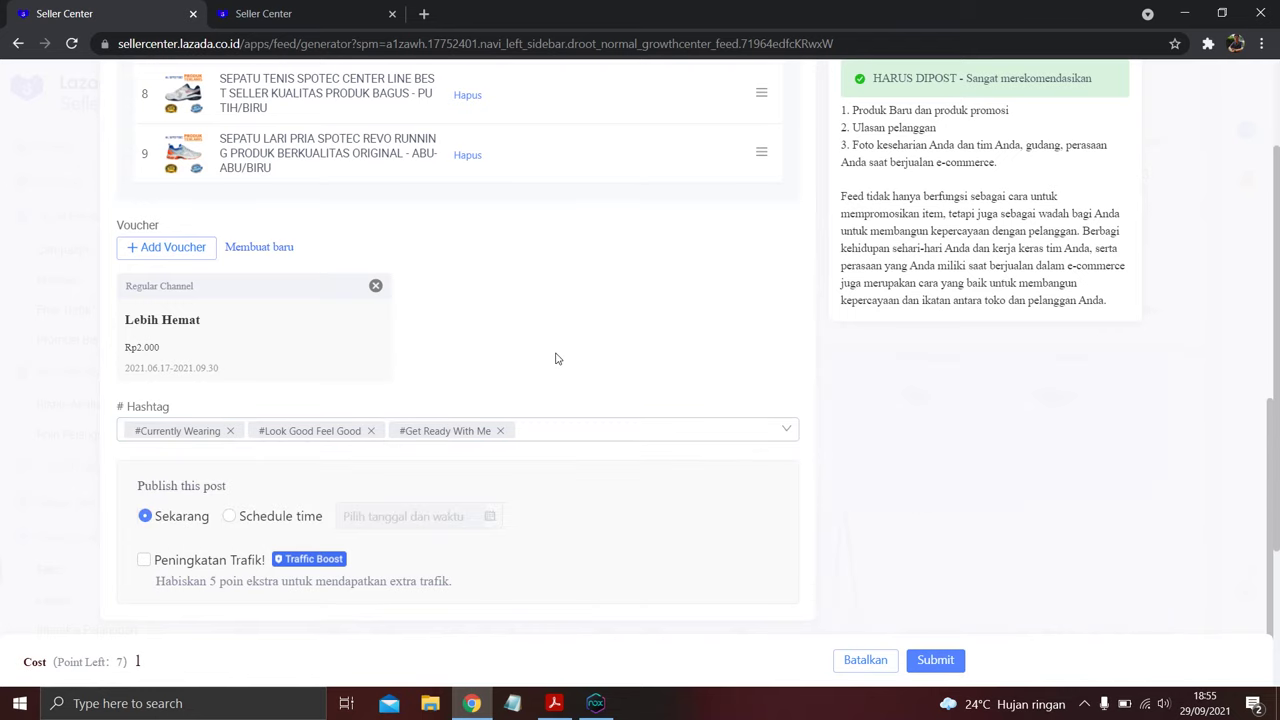
click(145, 560)
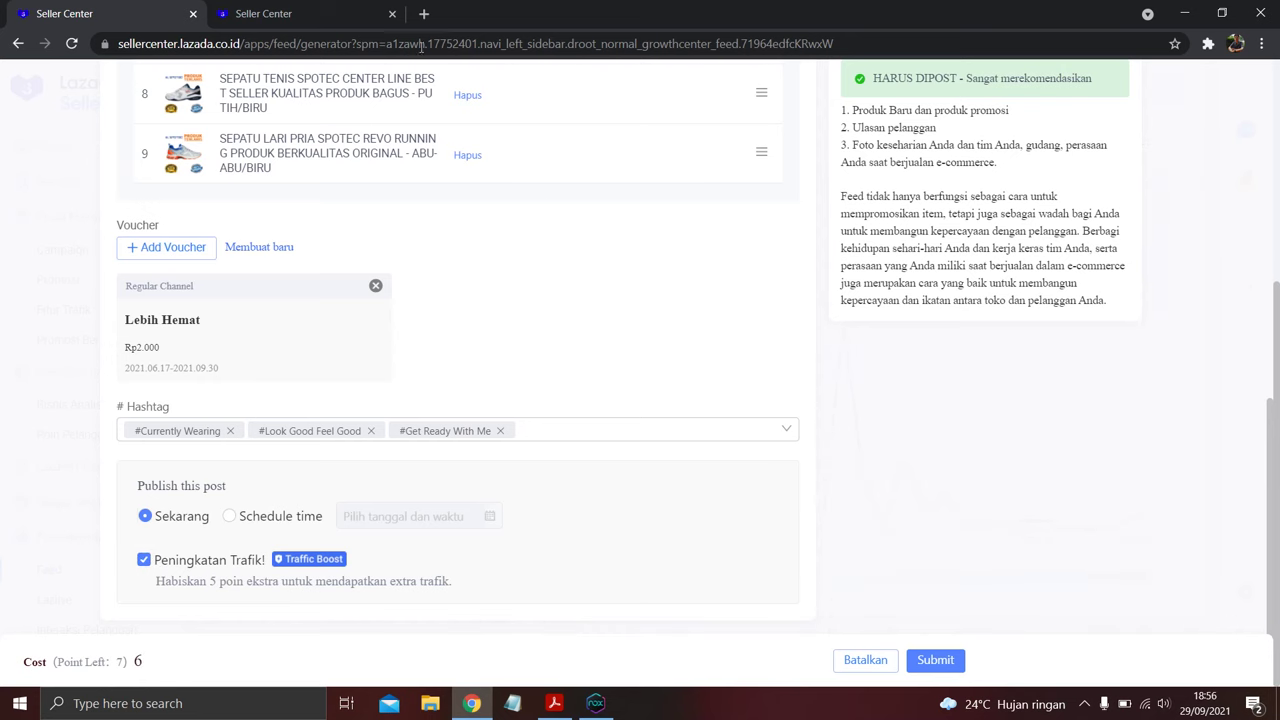
scroll(256, 160, up, 5)
scroll(252, 220, up, 2)
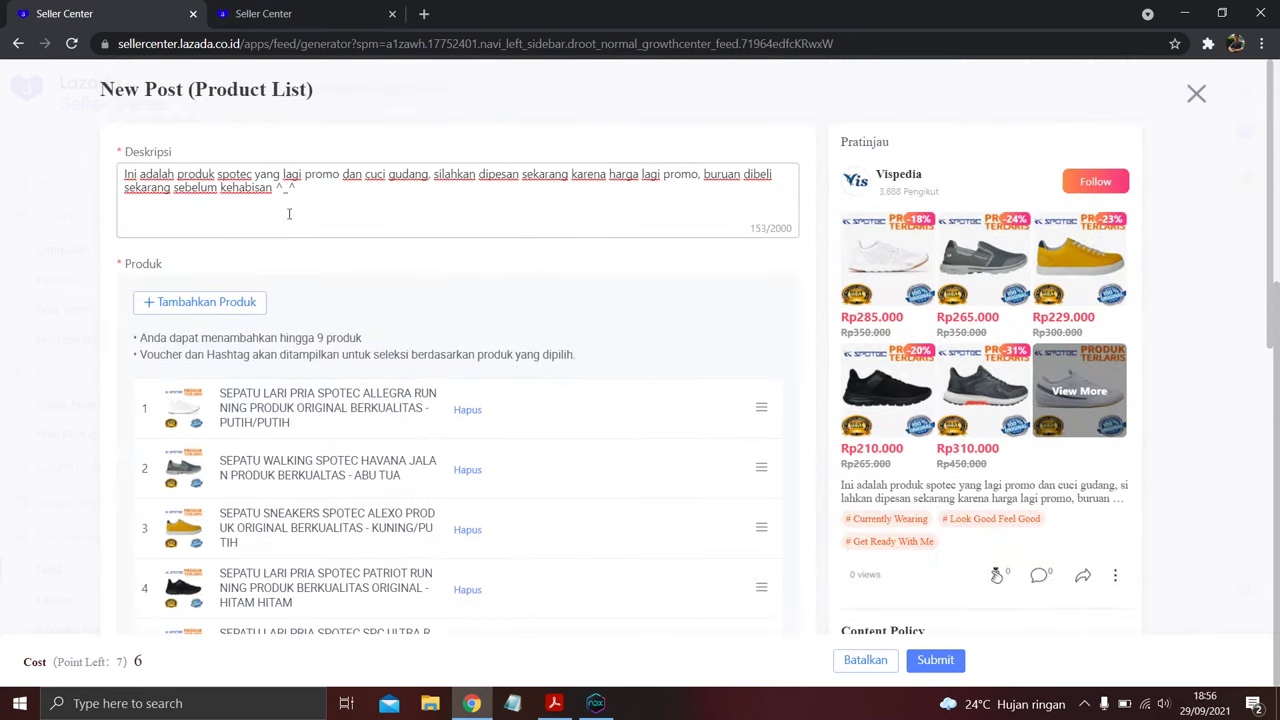
Open the Feed page in the second Seller Center browser tab, read the feed points explanation, and return to the draft post.
click(290, 13)
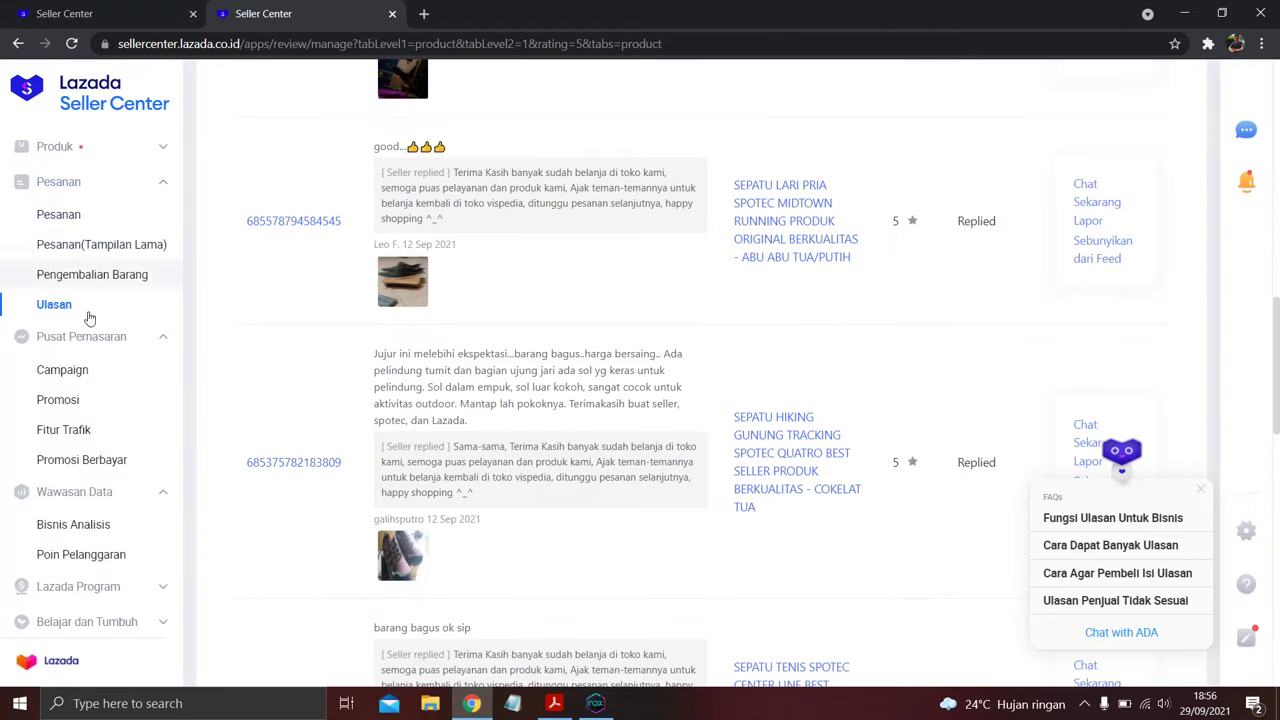
scroll(72, 530, down, 2)
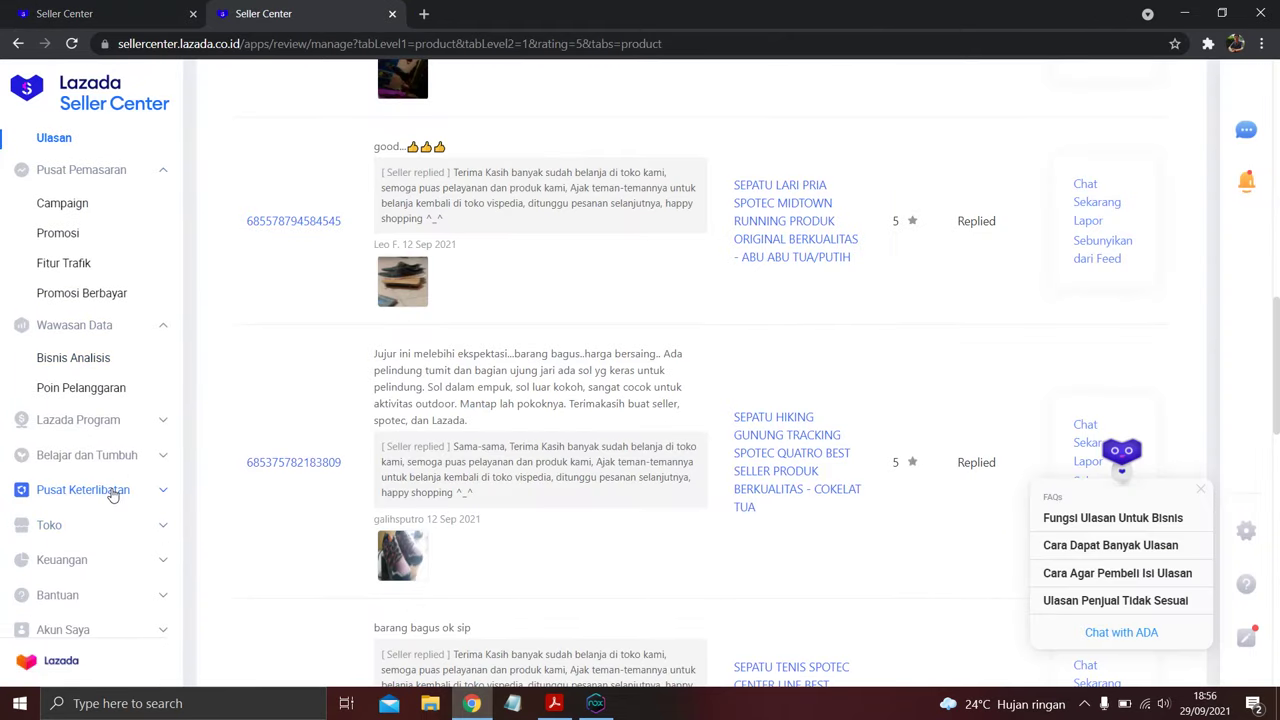
click(80, 489)
click(48, 523)
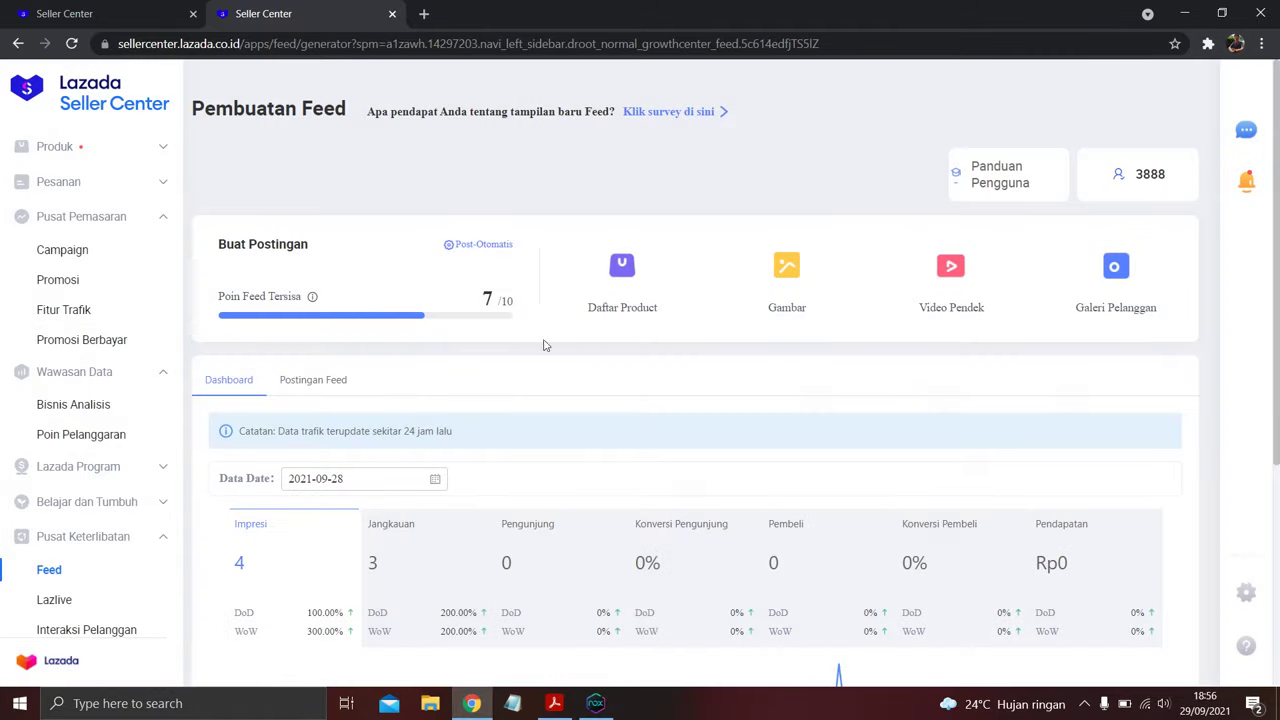
mouse_move(313, 297)
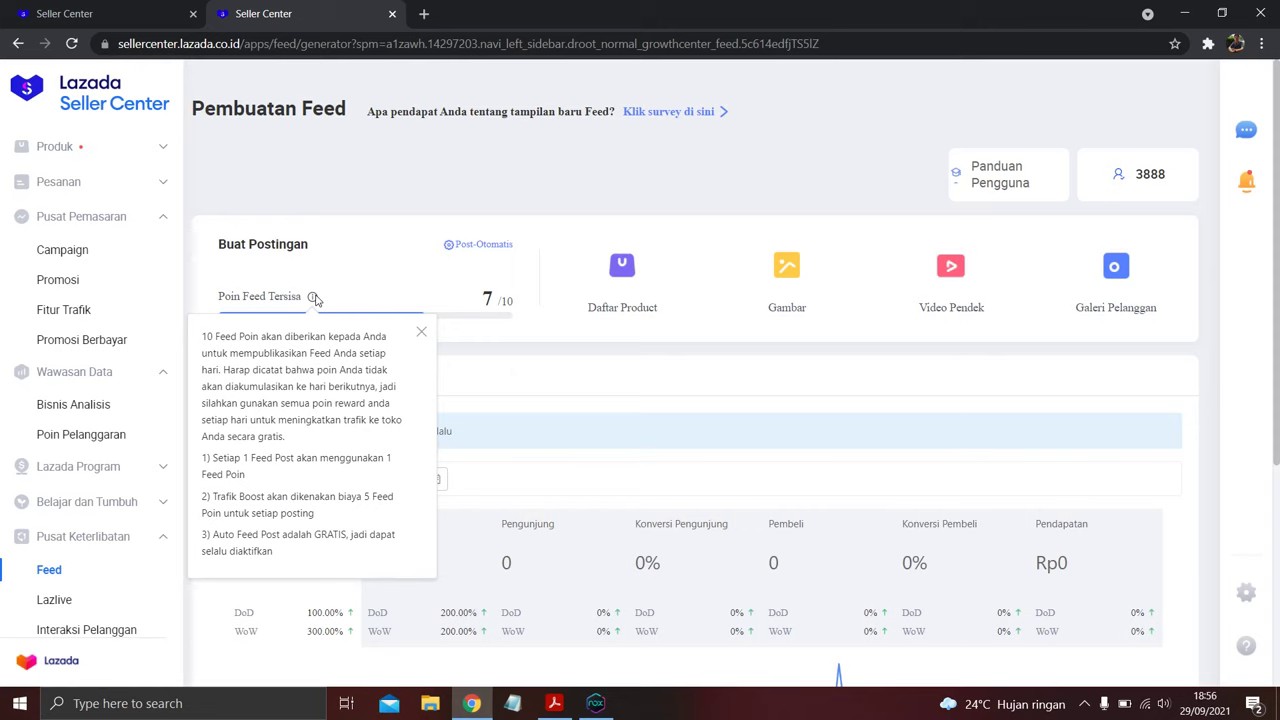
click(130, 16)
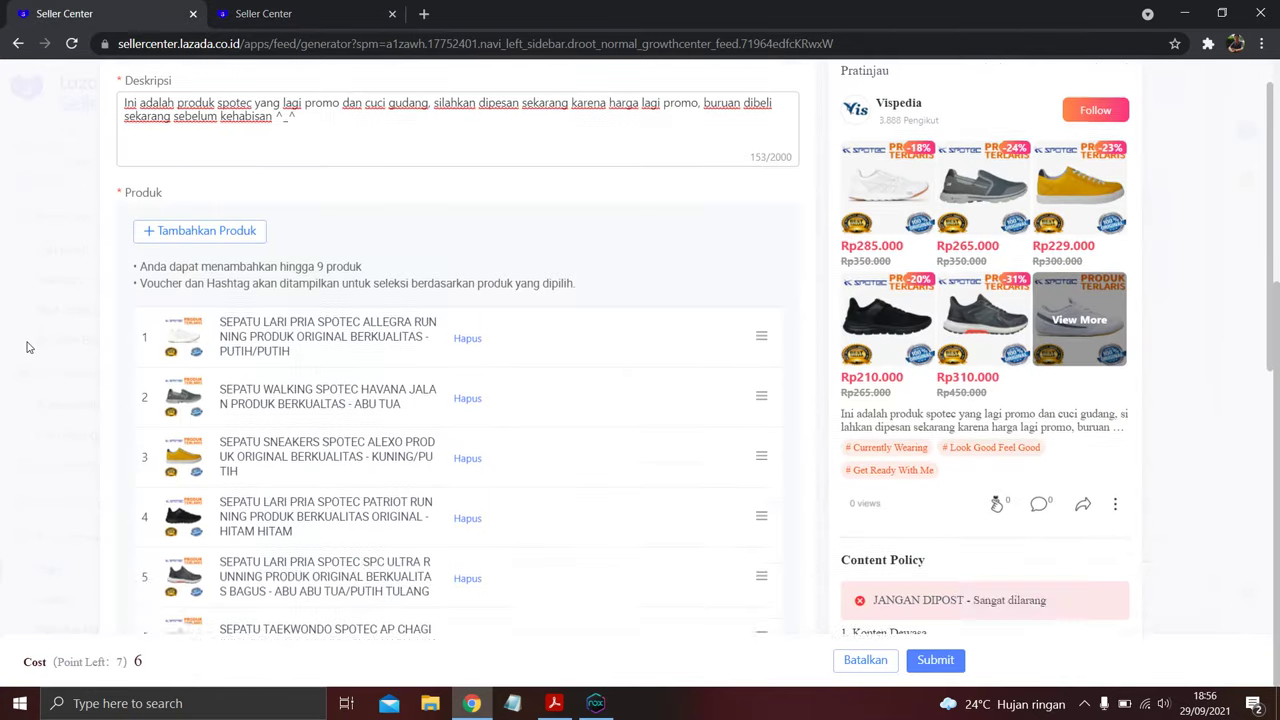
Review the completed product list post and submit it for immediate publishing.
scroll(28, 347, down, 6)
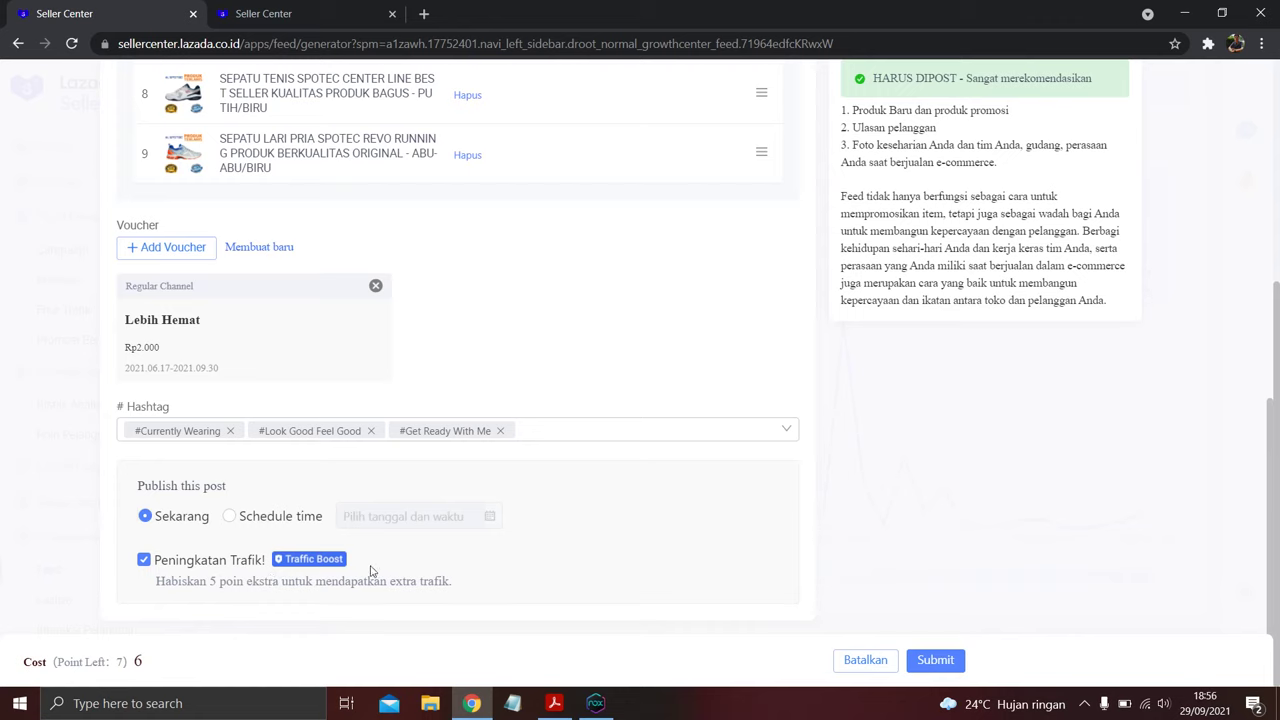
scroll(1205, 206, up, 12)
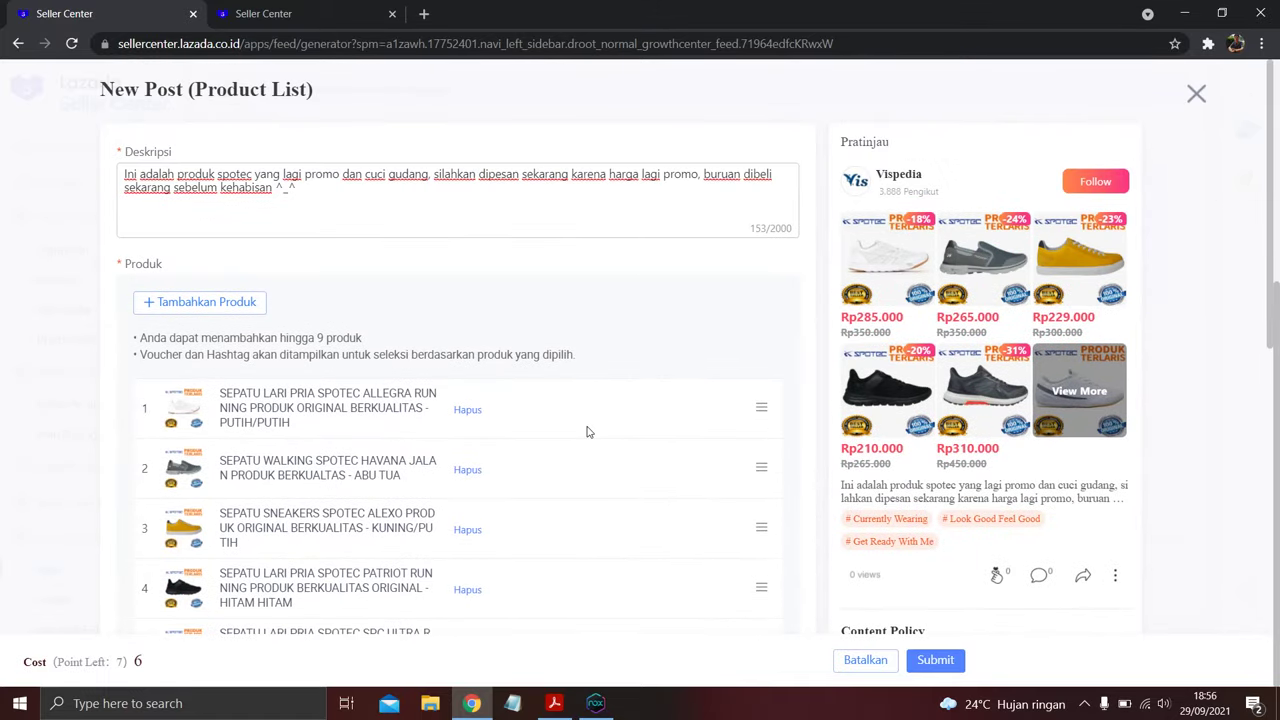
scroll(590, 445, down, 7)
scroll(950, 567, up, 7)
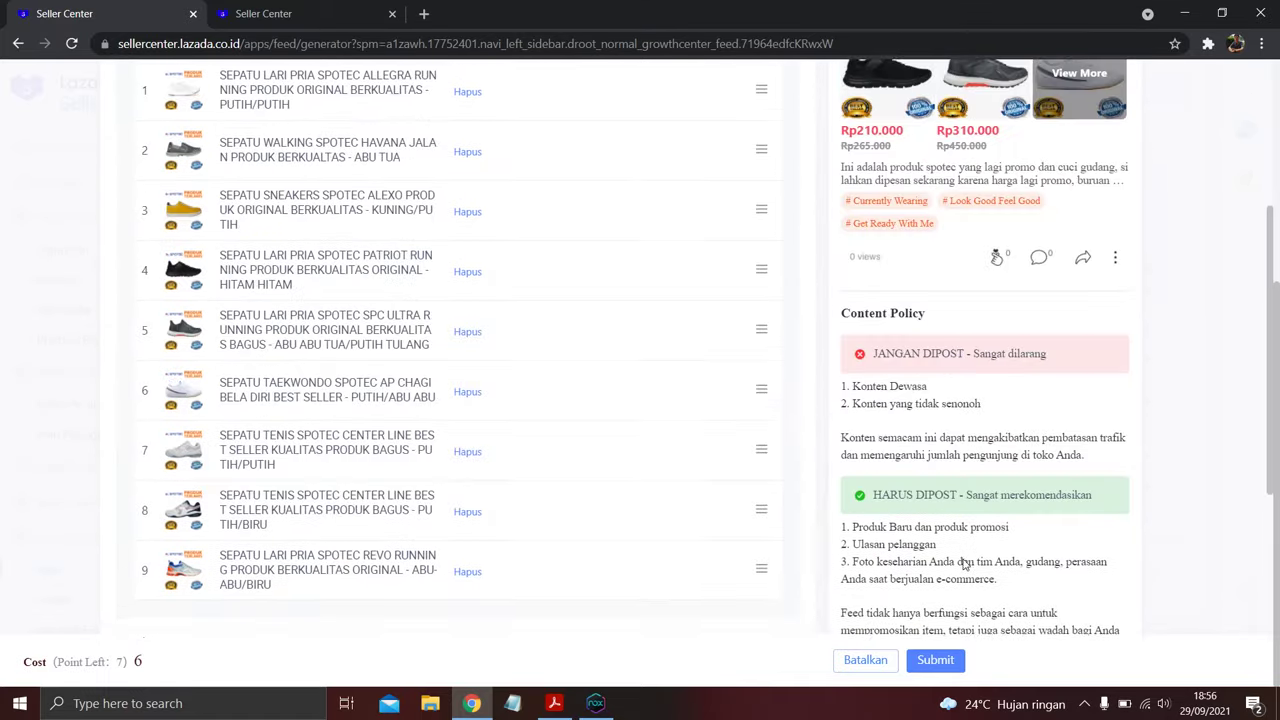
scroll(960, 564, down, 7)
click(930, 660)
click(691, 429)
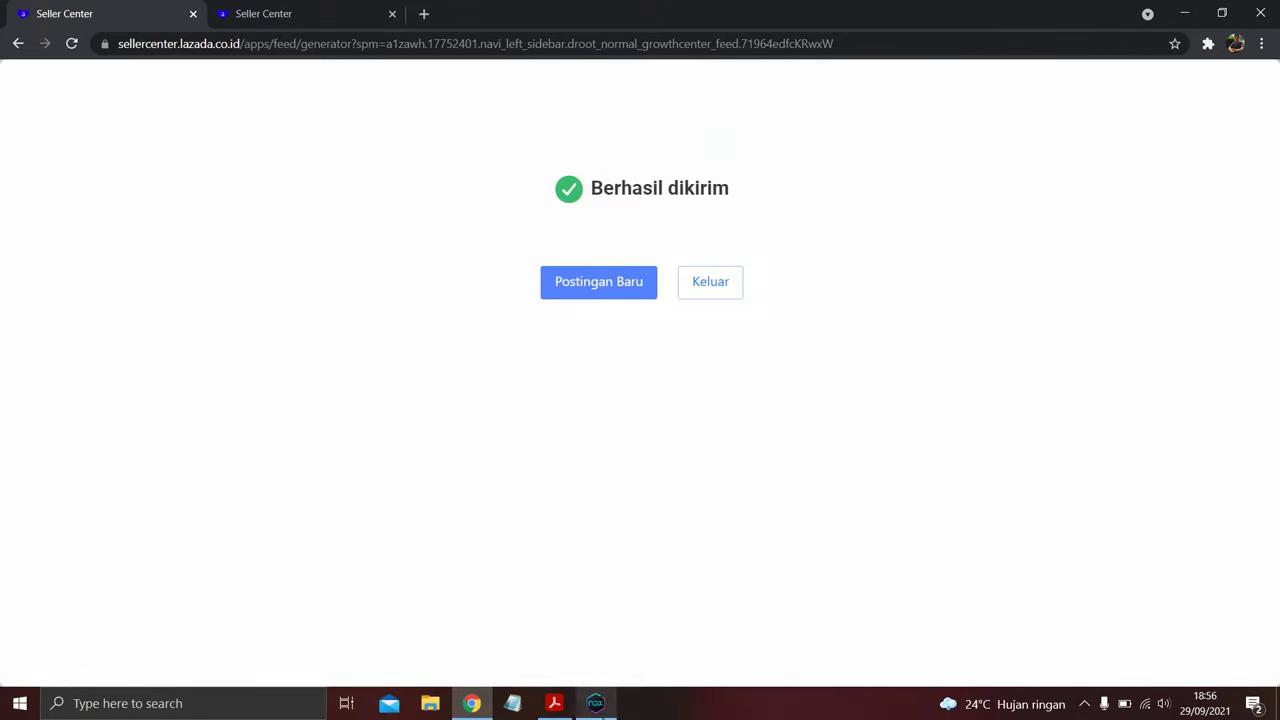
Check the Lazada app's Feed in NoxPlayer, and view the list of feed posts in Seller Center.
click(595, 703)
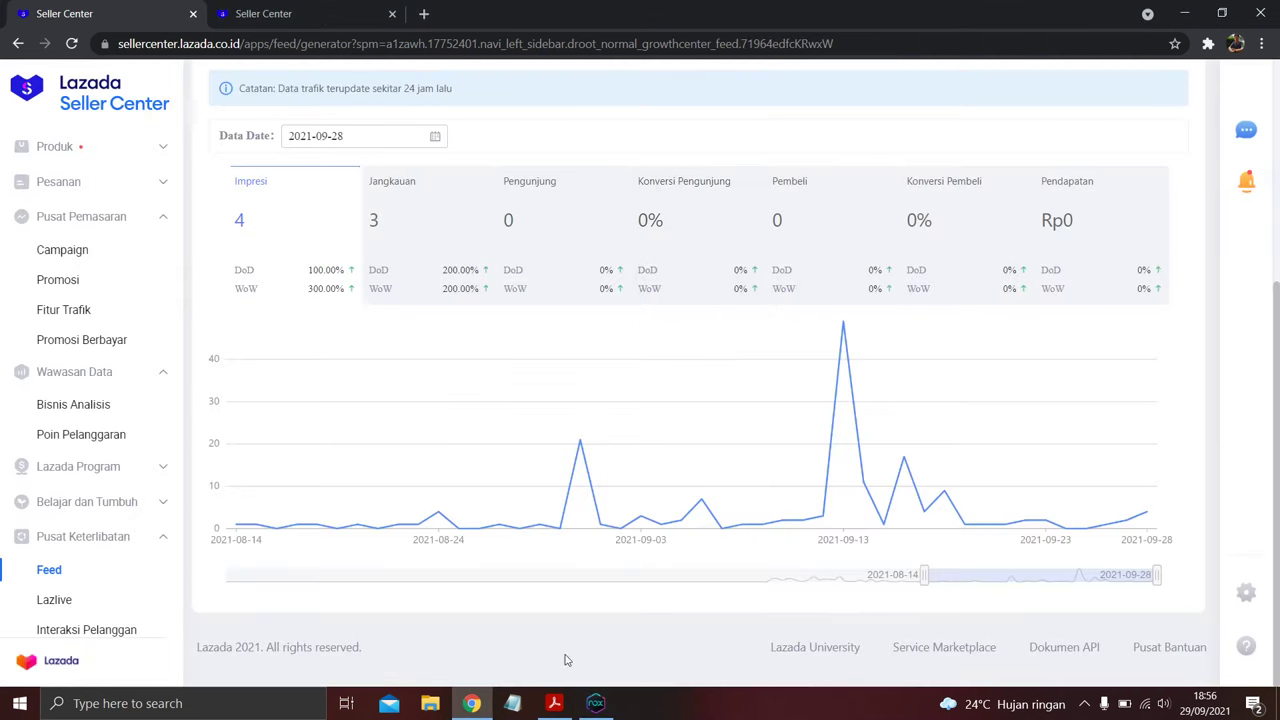
click(595, 703)
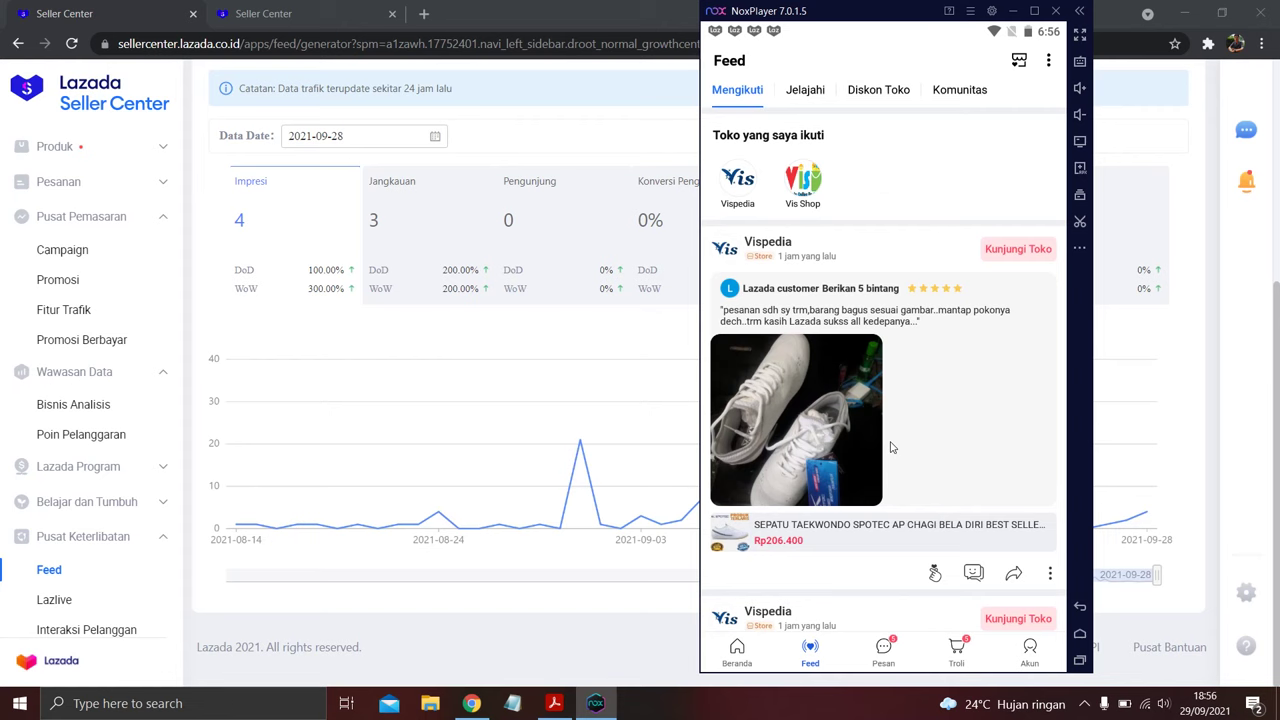
scroll(401, 246, up, 3)
click(349, 288)
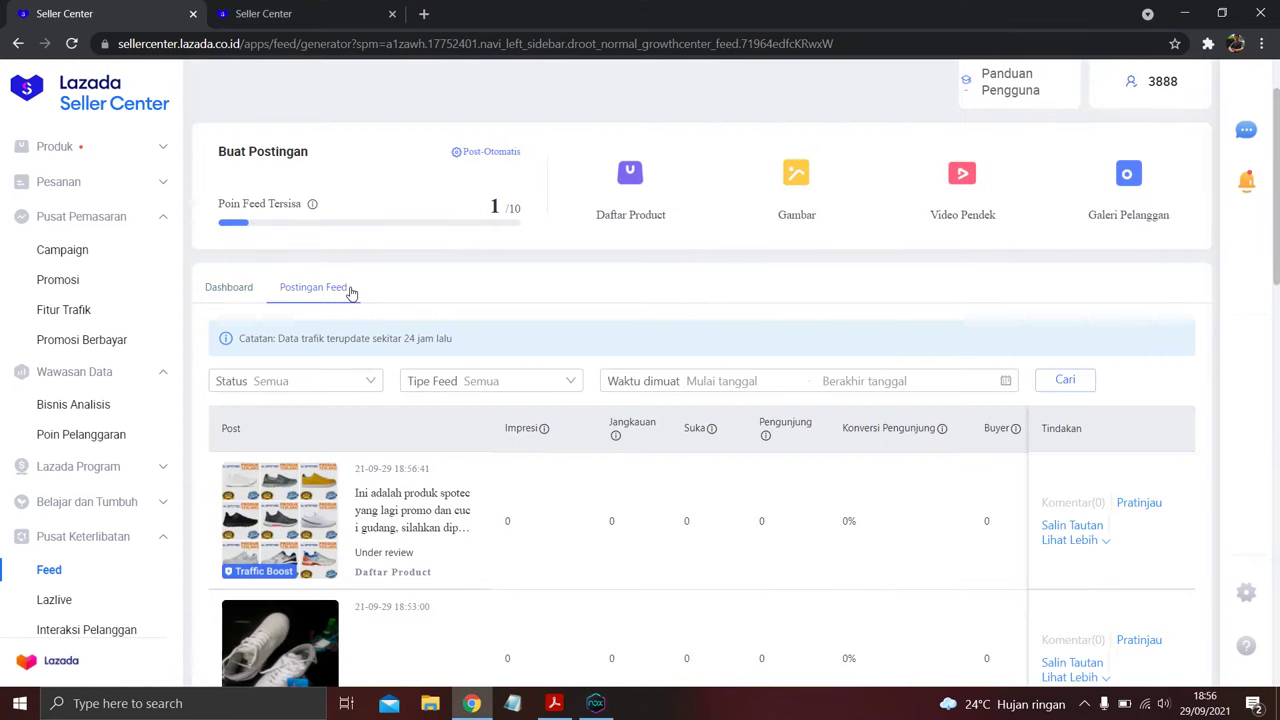
Switch to NoxPlayer, close the Lazada app from the recent apps, and launch it again.
click(604, 704)
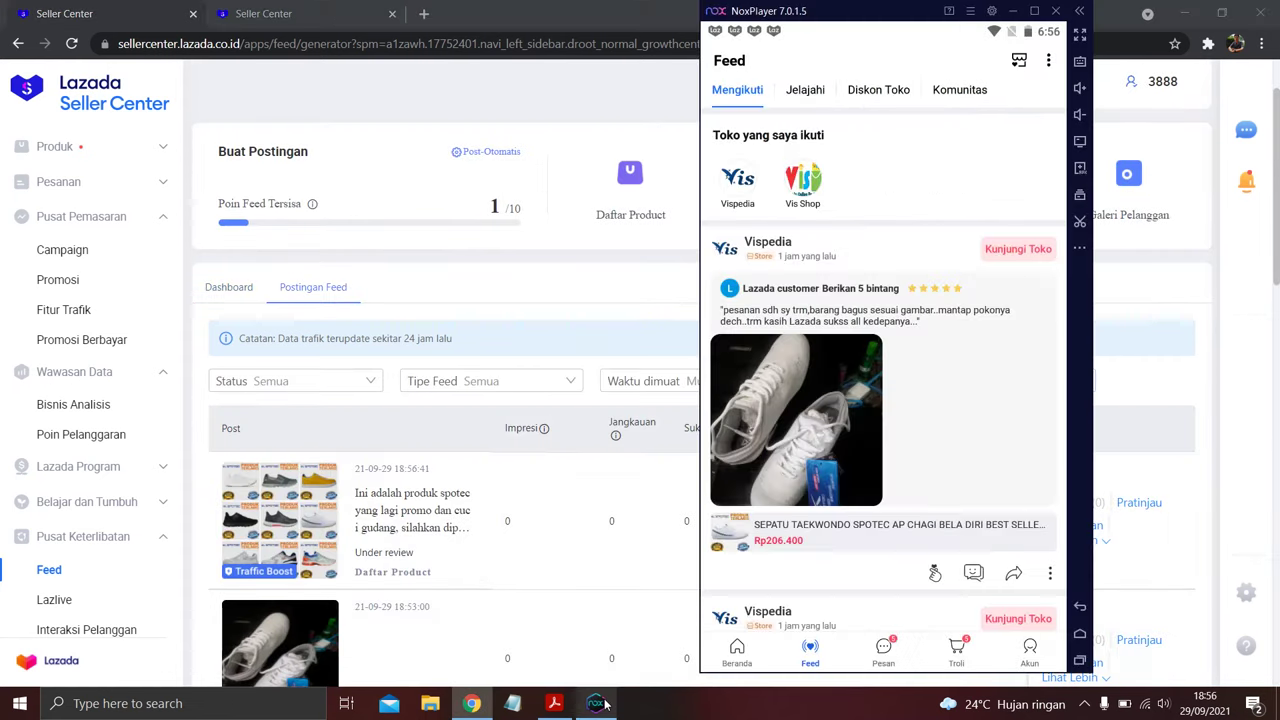
click(737, 652)
scroll(860, 524, down, 3)
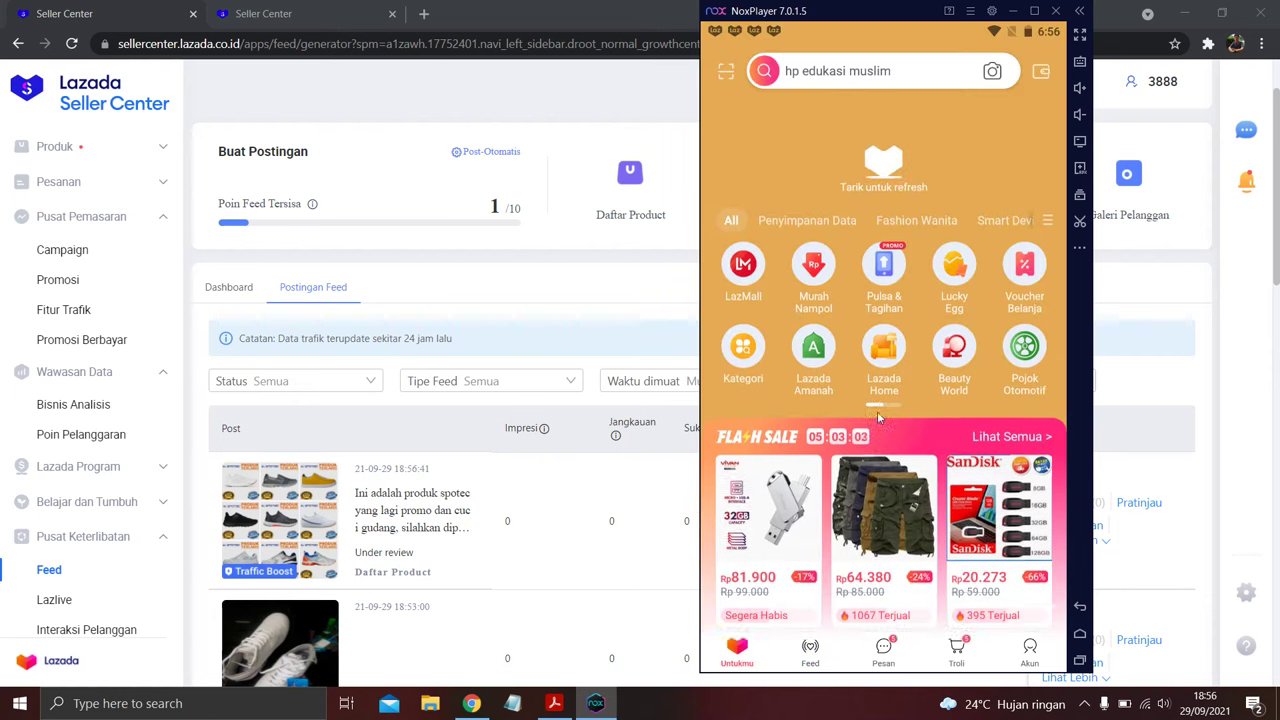
click(1079, 633)
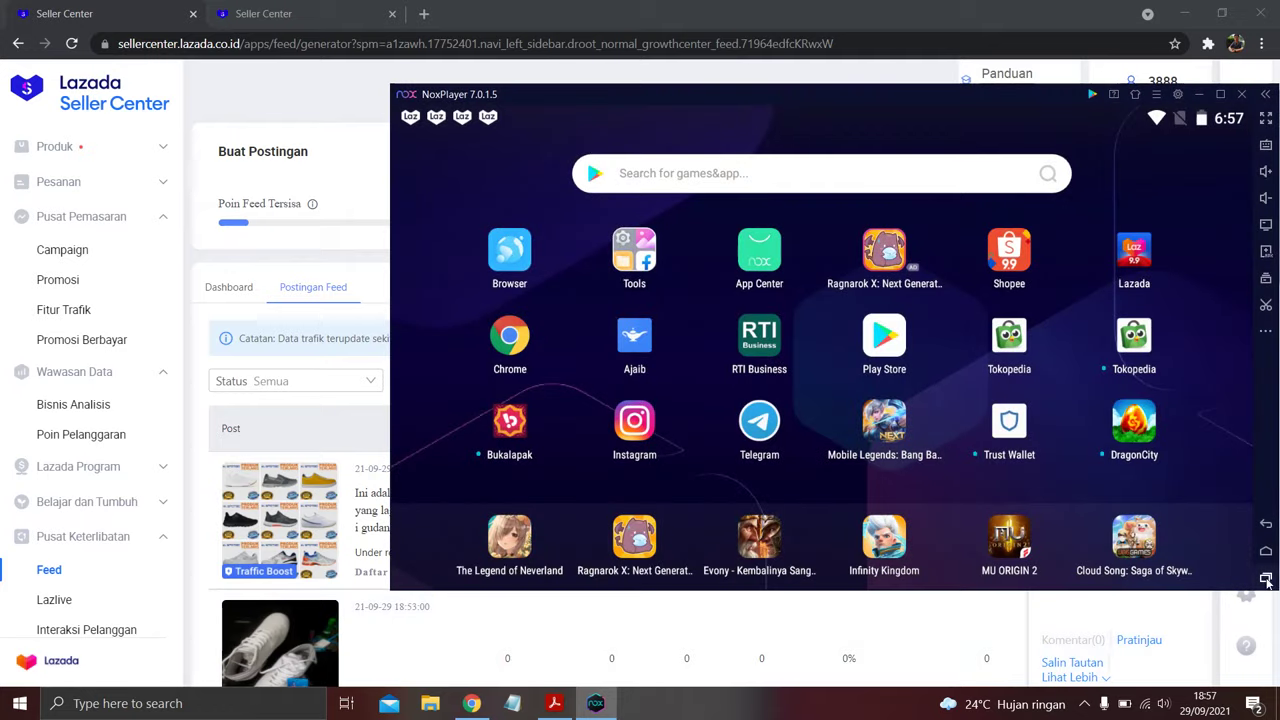
click(1266, 580)
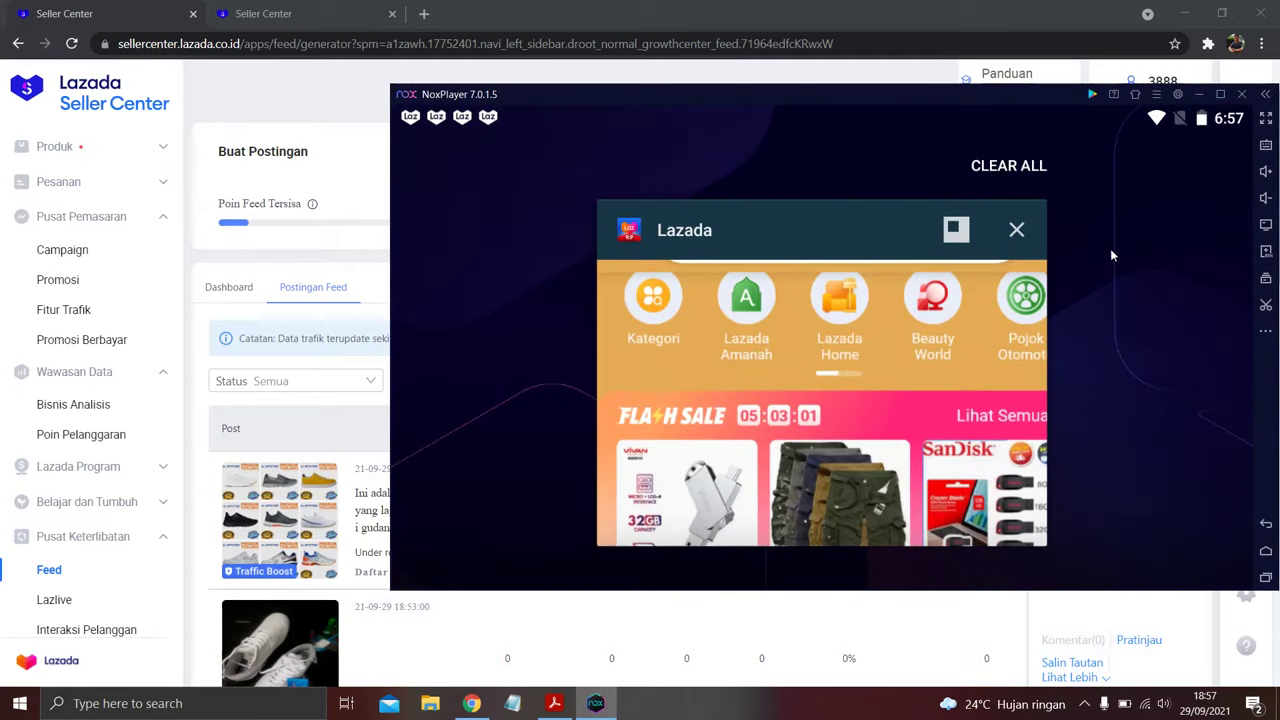
click(1016, 231)
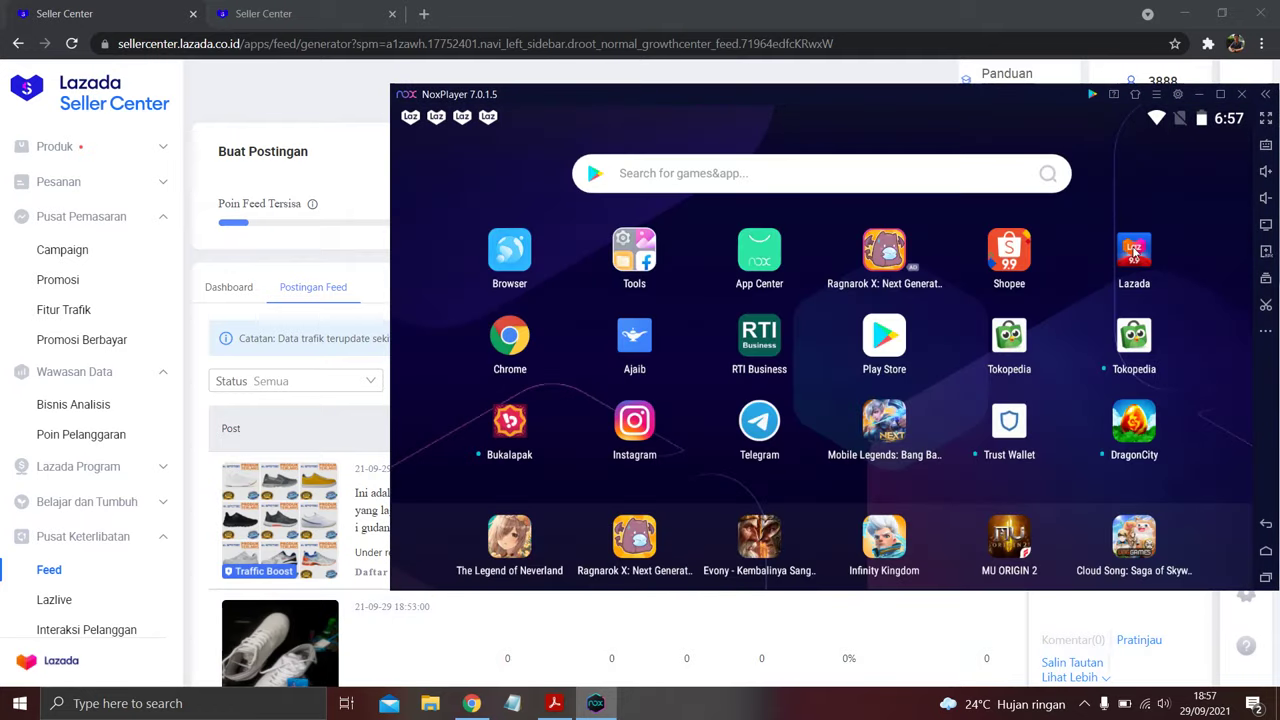
click(1133, 252)
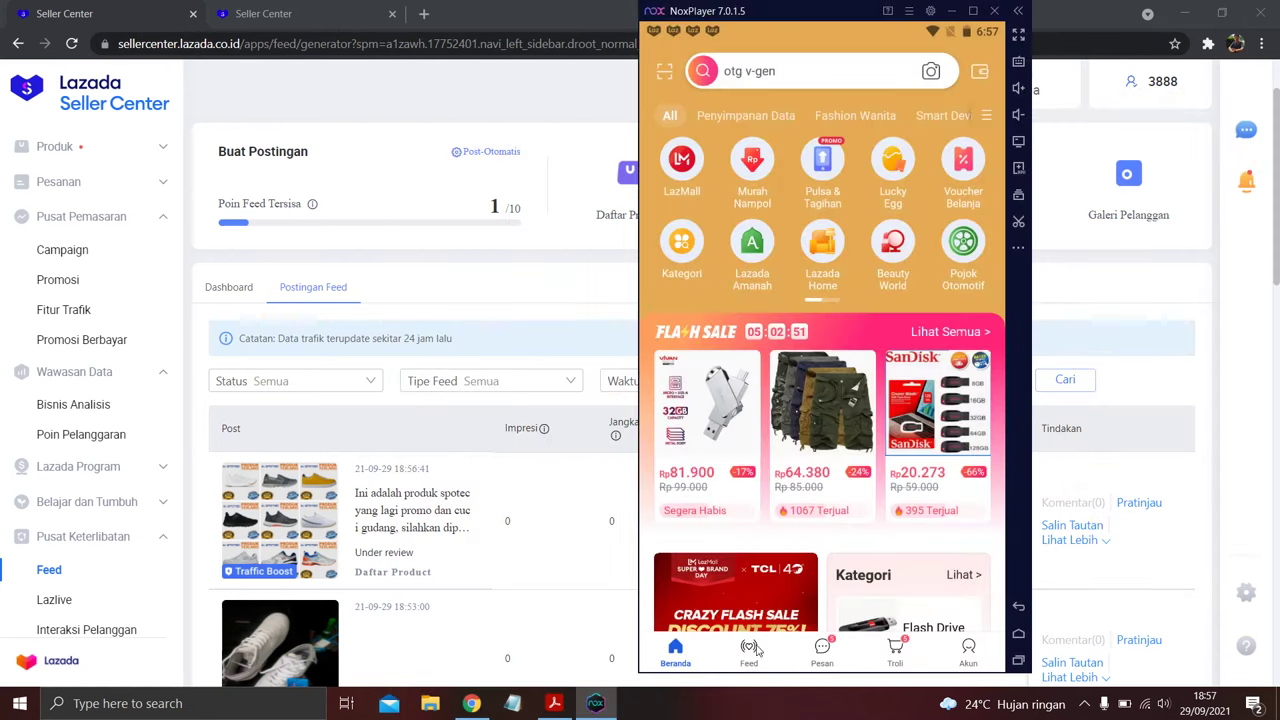
Open the Lazada app's Feed and view Vispedia's new product list post under the followed stores (Mengikuti).
click(755, 650)
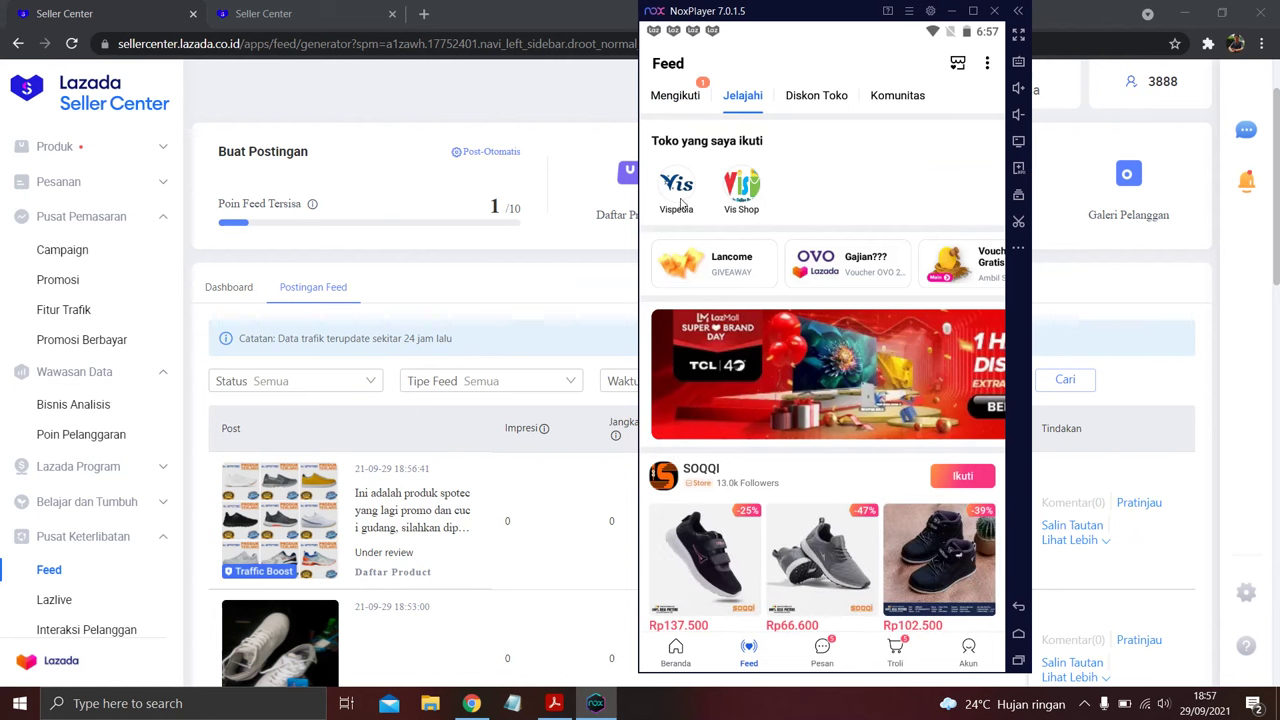
click(677, 188)
key(Escape)
click(680, 97)
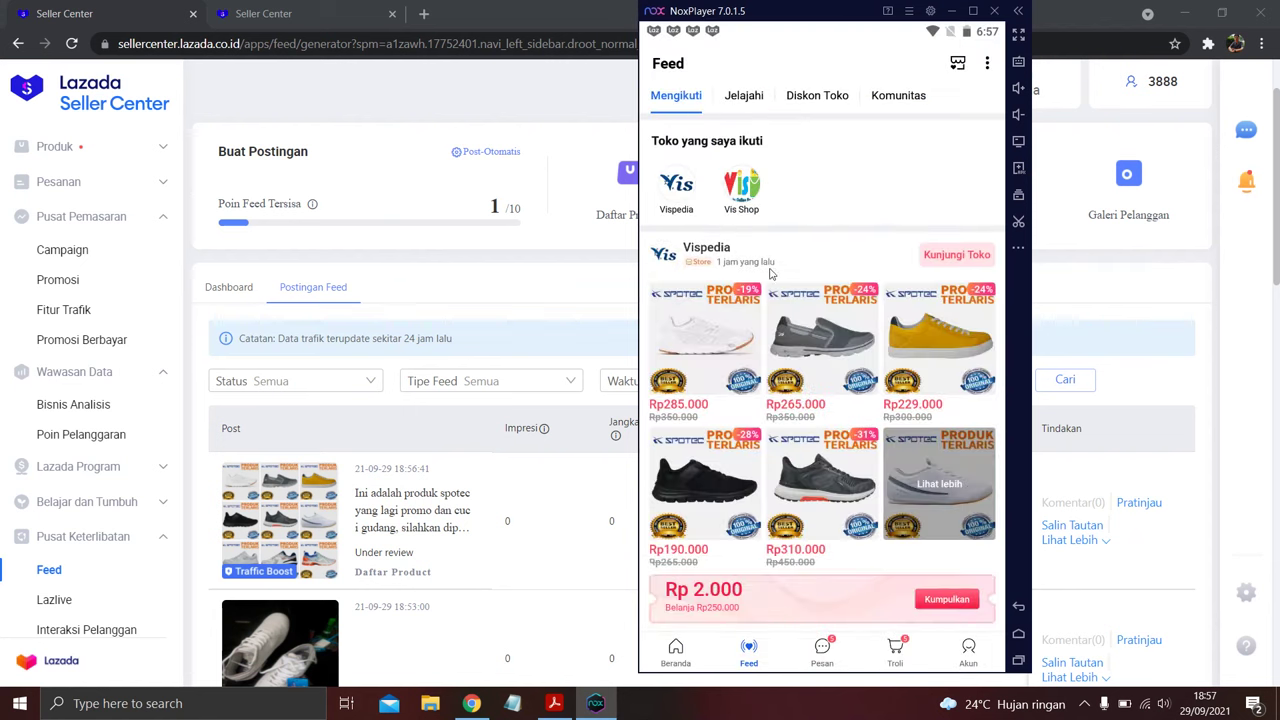
scroll(845, 300, down, 2)
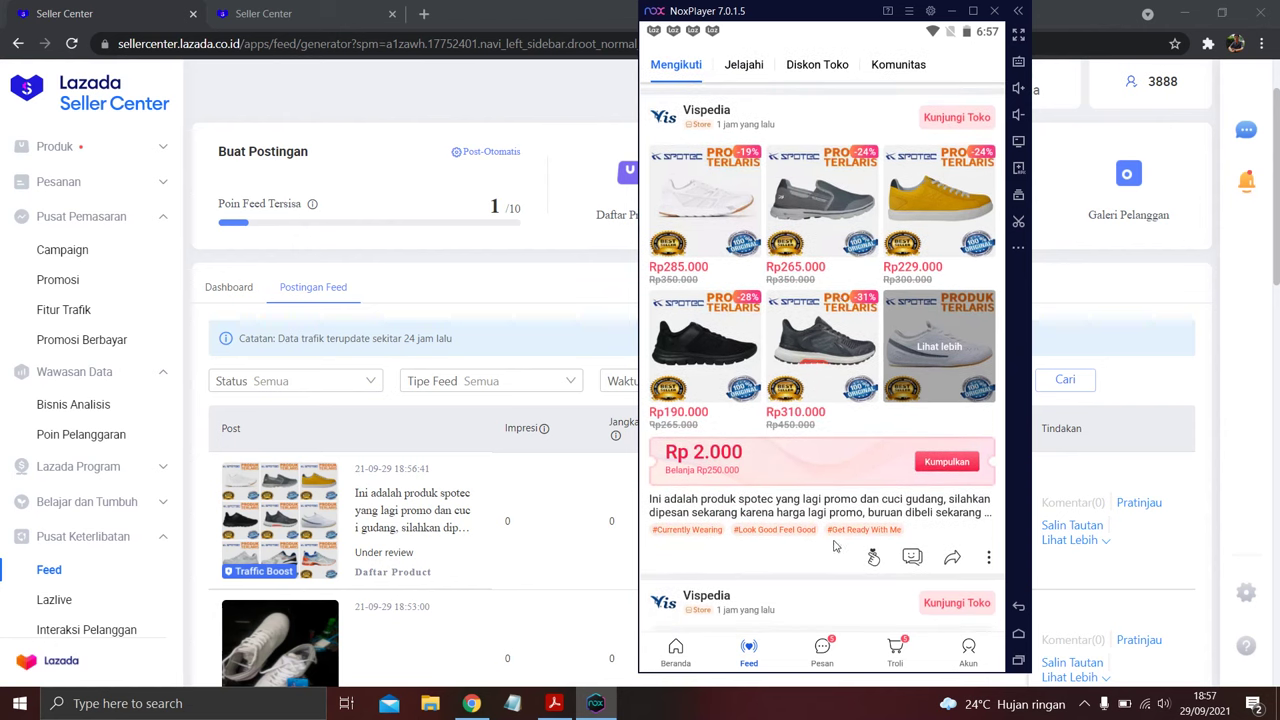
Browse other stores' posts in the Feed's Diskon Toko and Komunitas sections.
click(822, 65)
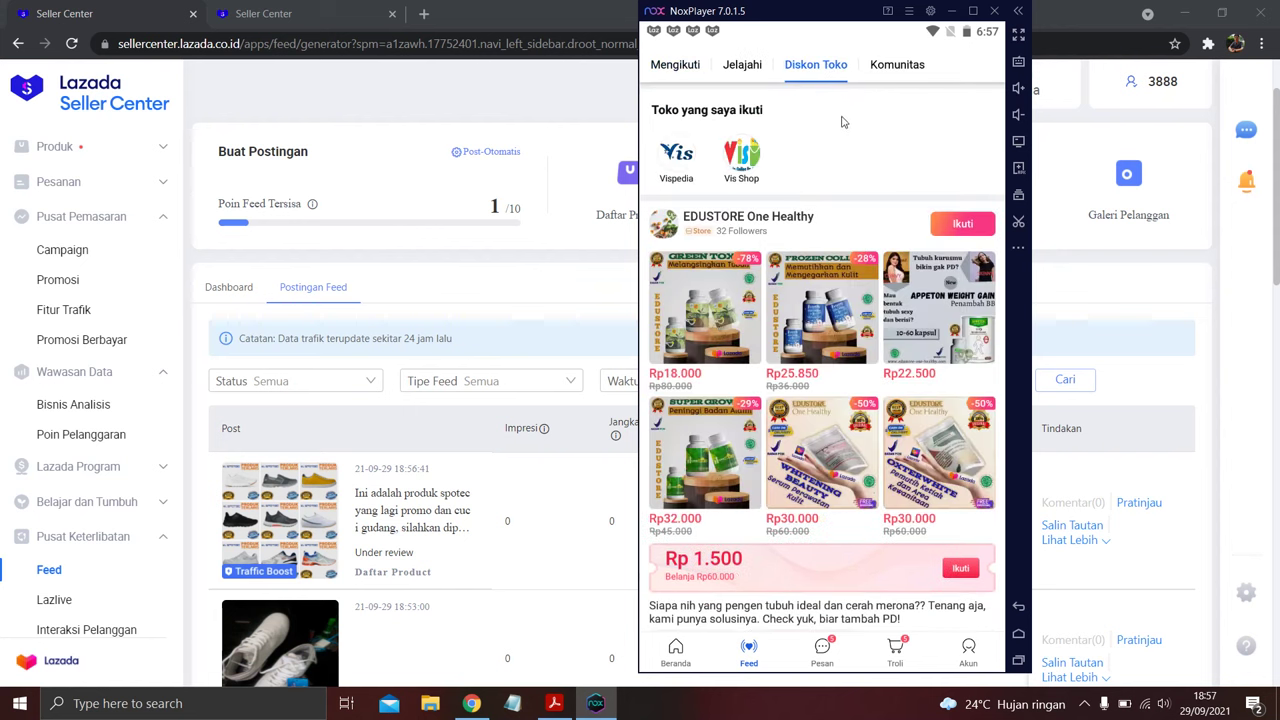
scroll(820, 320, down, 10)
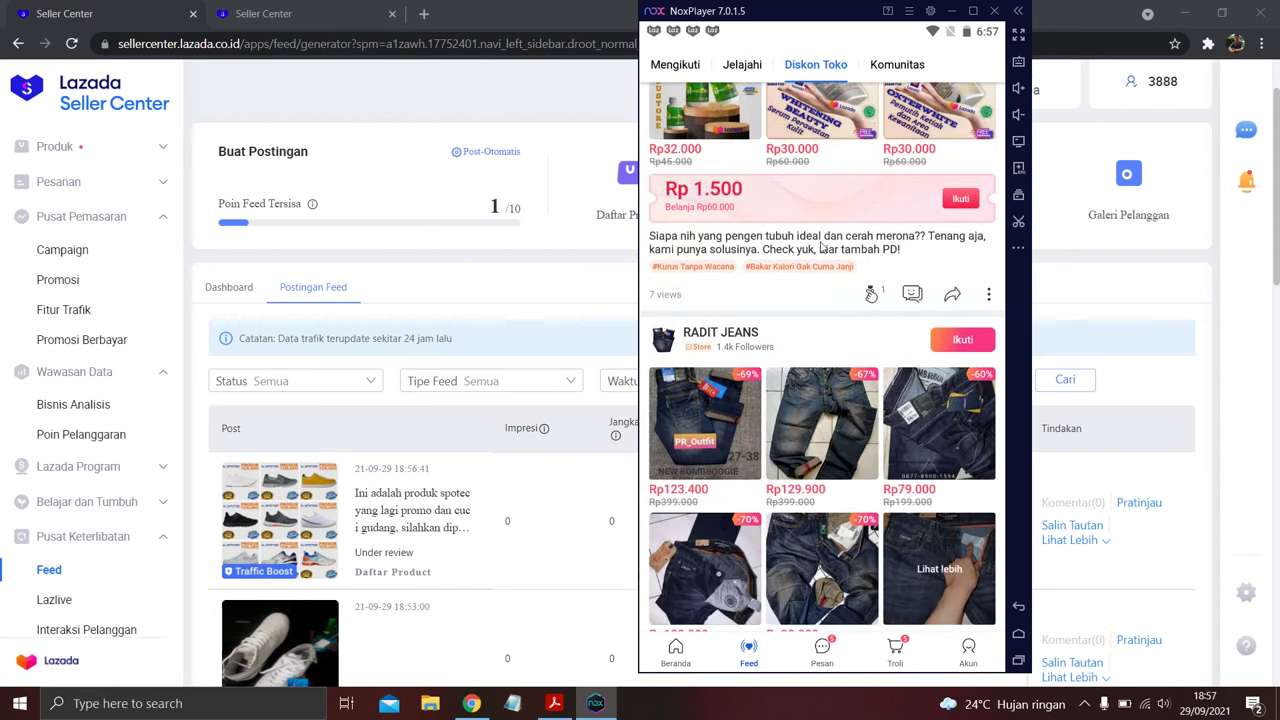
scroll(812, 348, down, 15)
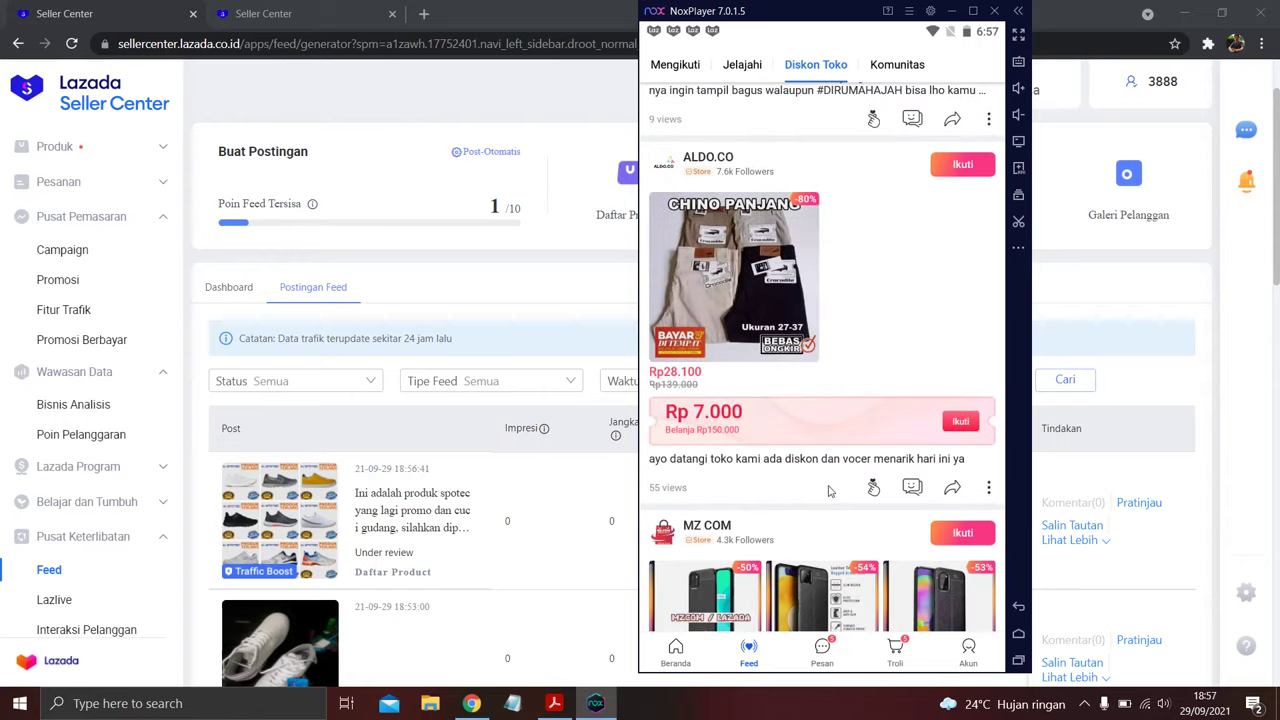
scroll(800, 416, down, 10)
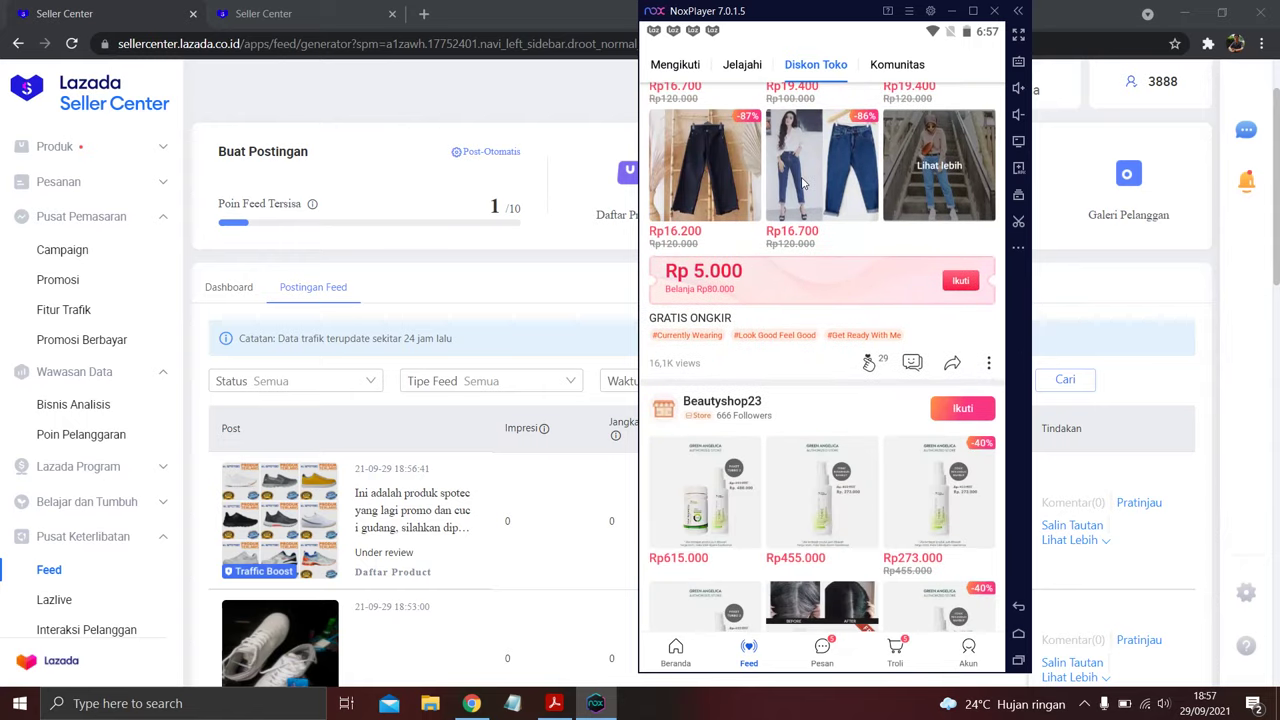
click(903, 65)
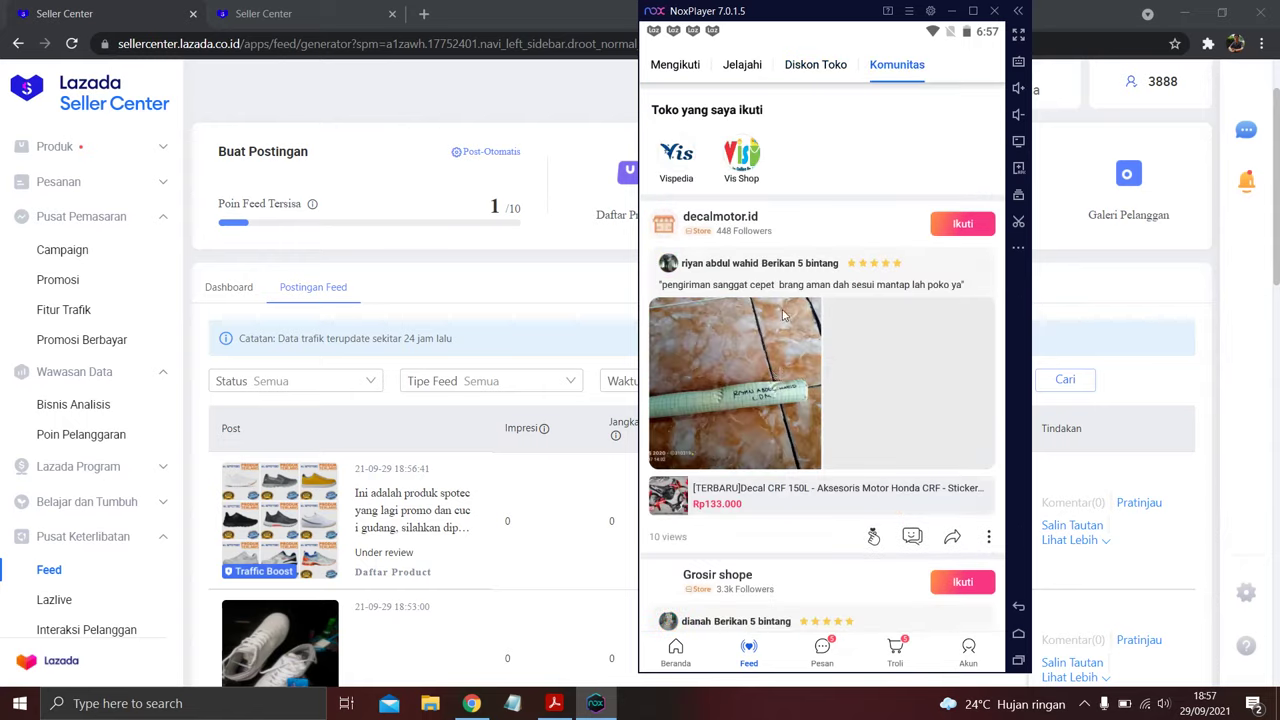
scroll(837, 487, down, 5)
scroll(837, 487, down, 10)
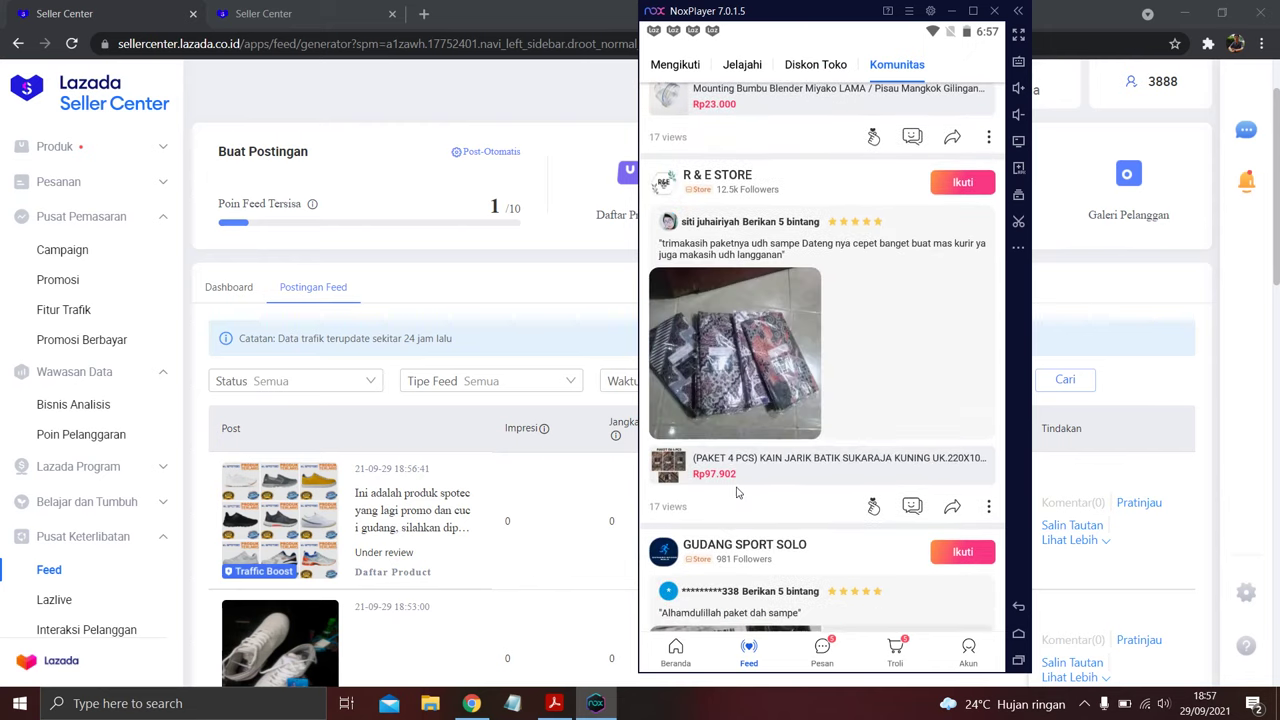
Return to Seller Center in the browser and look over the published feed posts and post creation options.
click(496, 307)
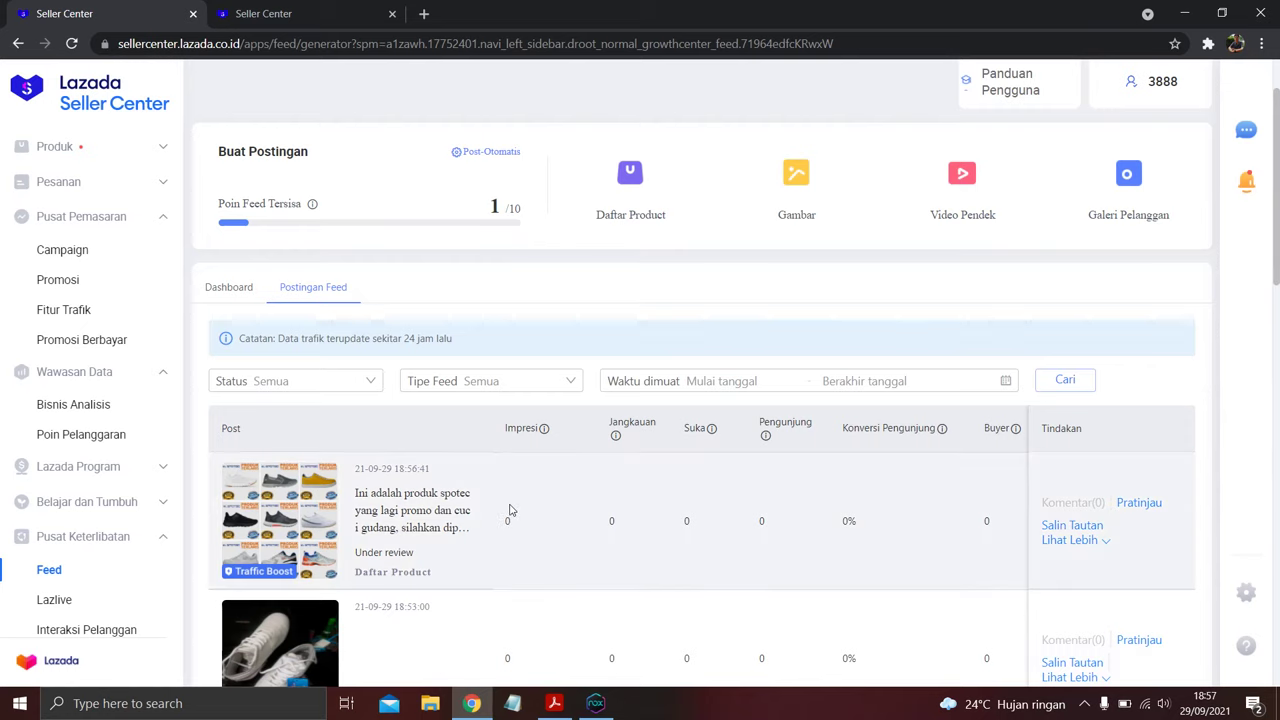
scroll(508, 510, down, 2)
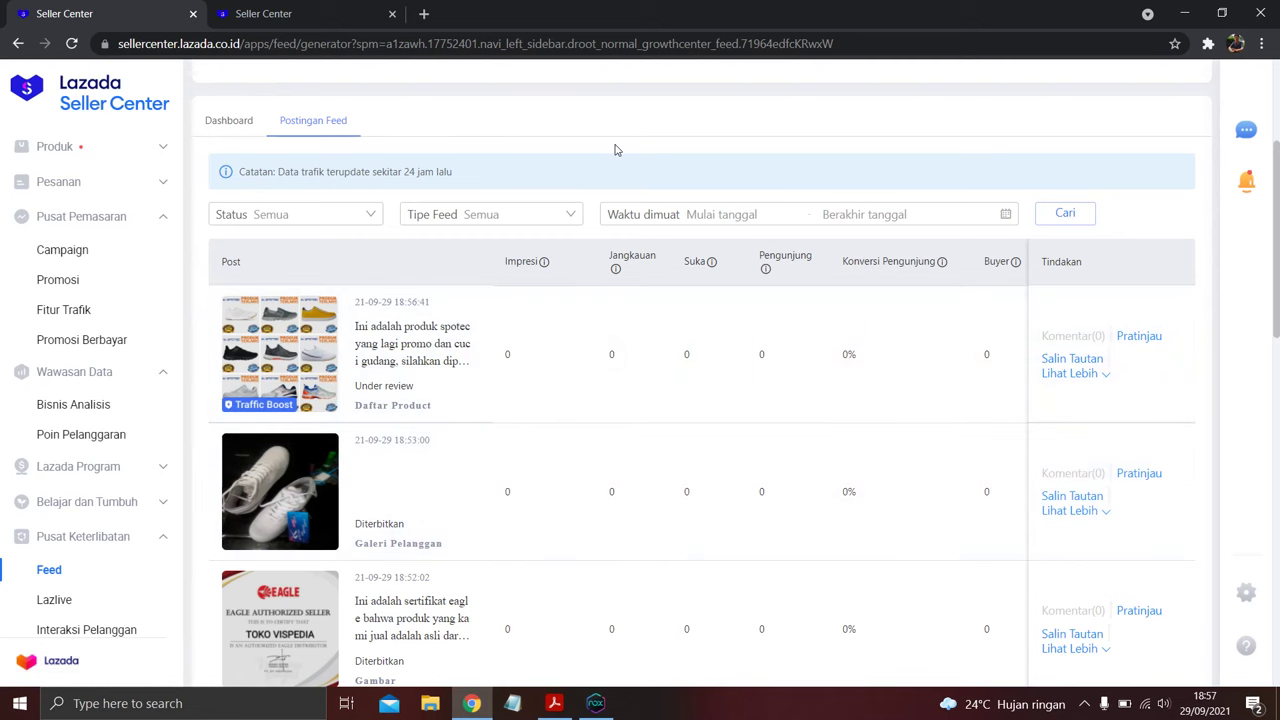
scroll(616, 150, up, 3)
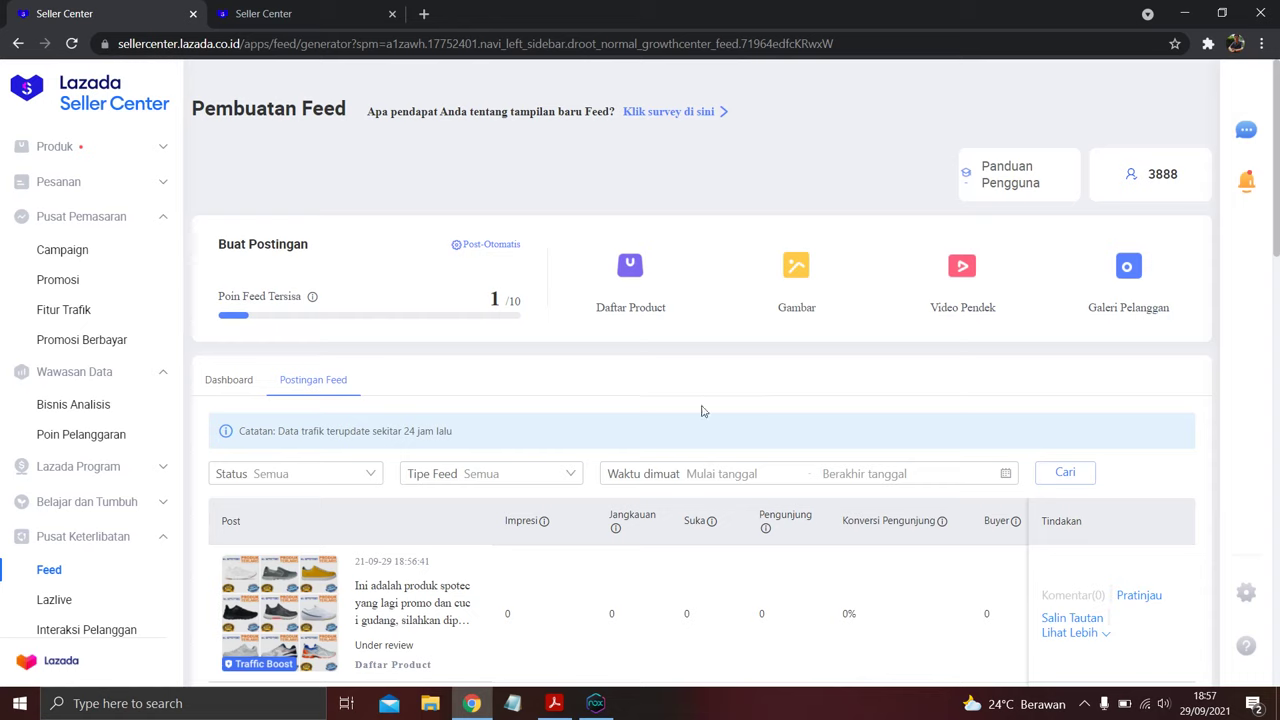
Switch to the presentation in Adobe Acrobat Reader and go to the "4 Tipe Feed" slide on page 13.
click(554, 703)
scroll(522, 448, down, 2)
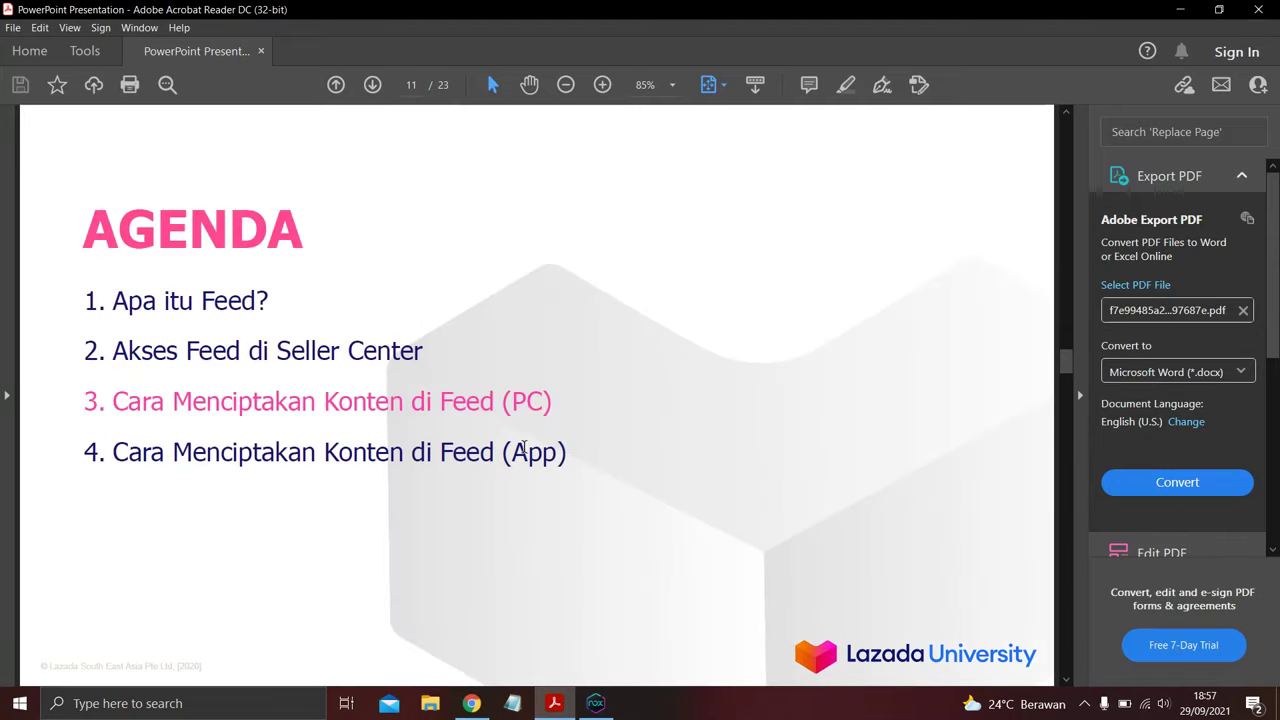
scroll(522, 448, down, 2)
scroll(524, 452, up, 1)
scroll(525, 454, down, 1)
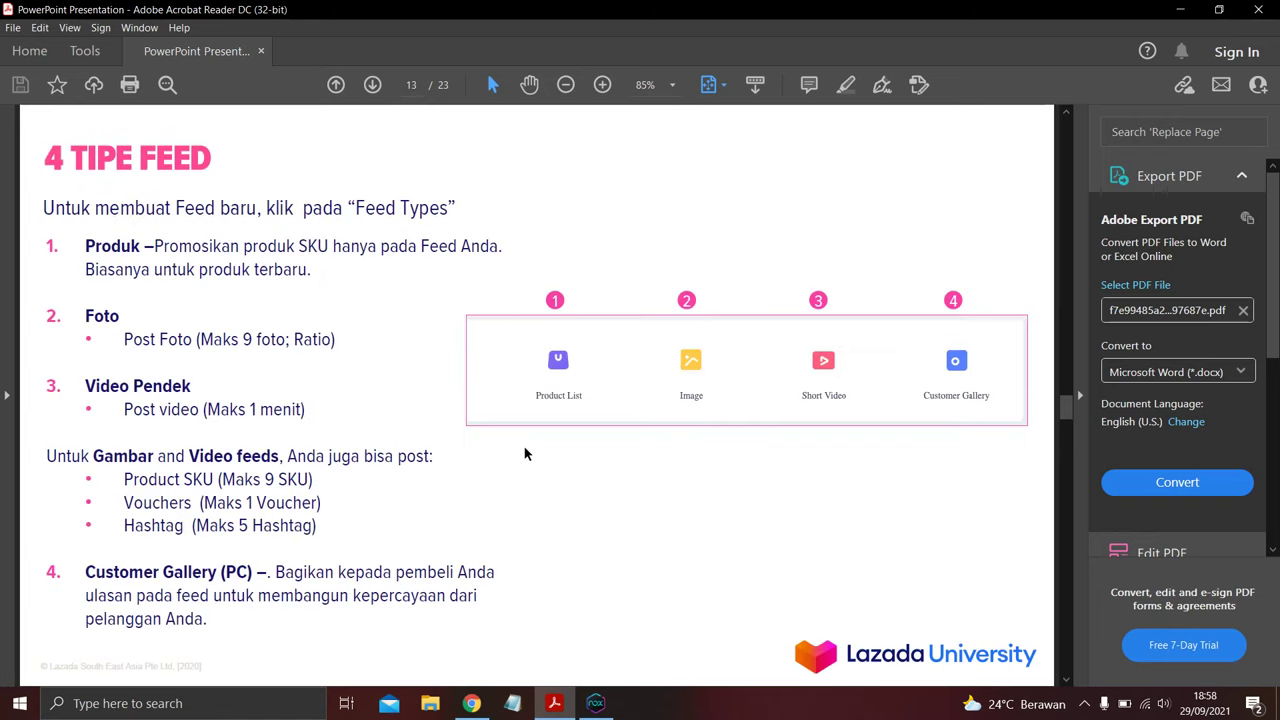